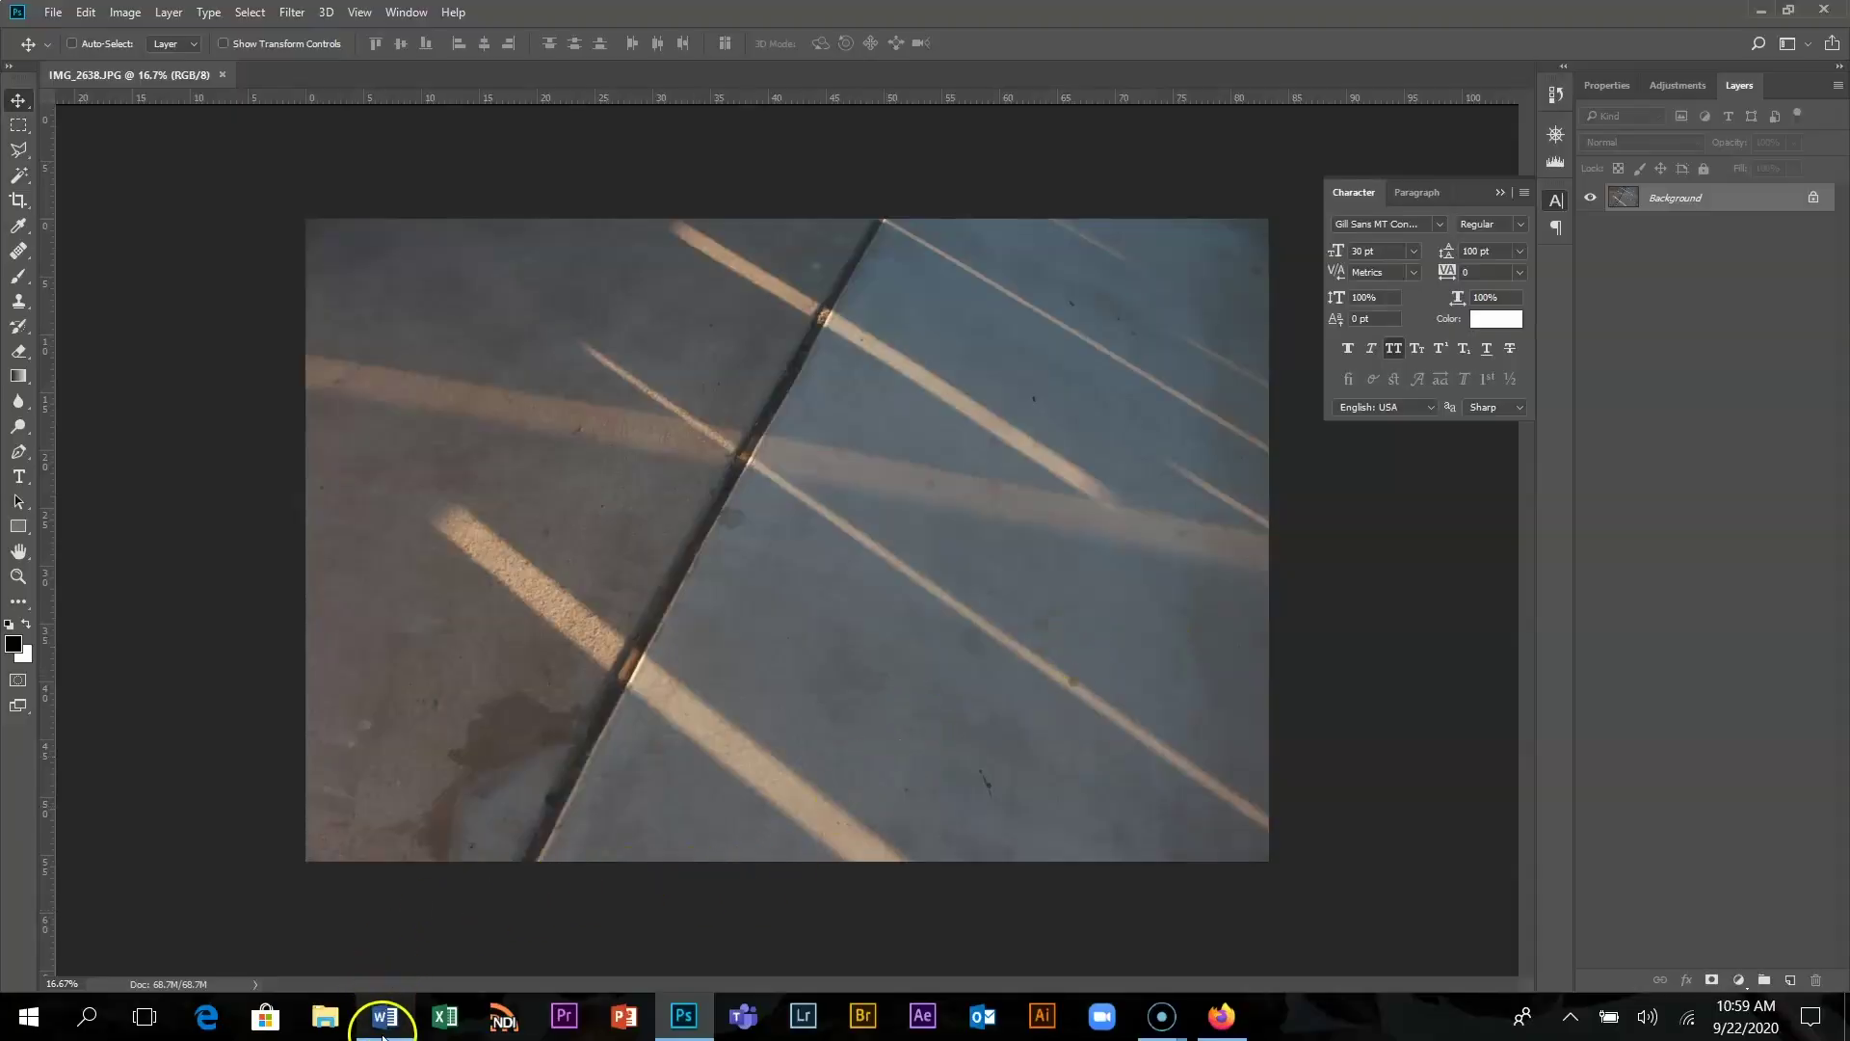
# - Bring the Word handout 'Digital Assignment Linear Shadows Procedures' to the front
pyautogui.click(383, 1024)
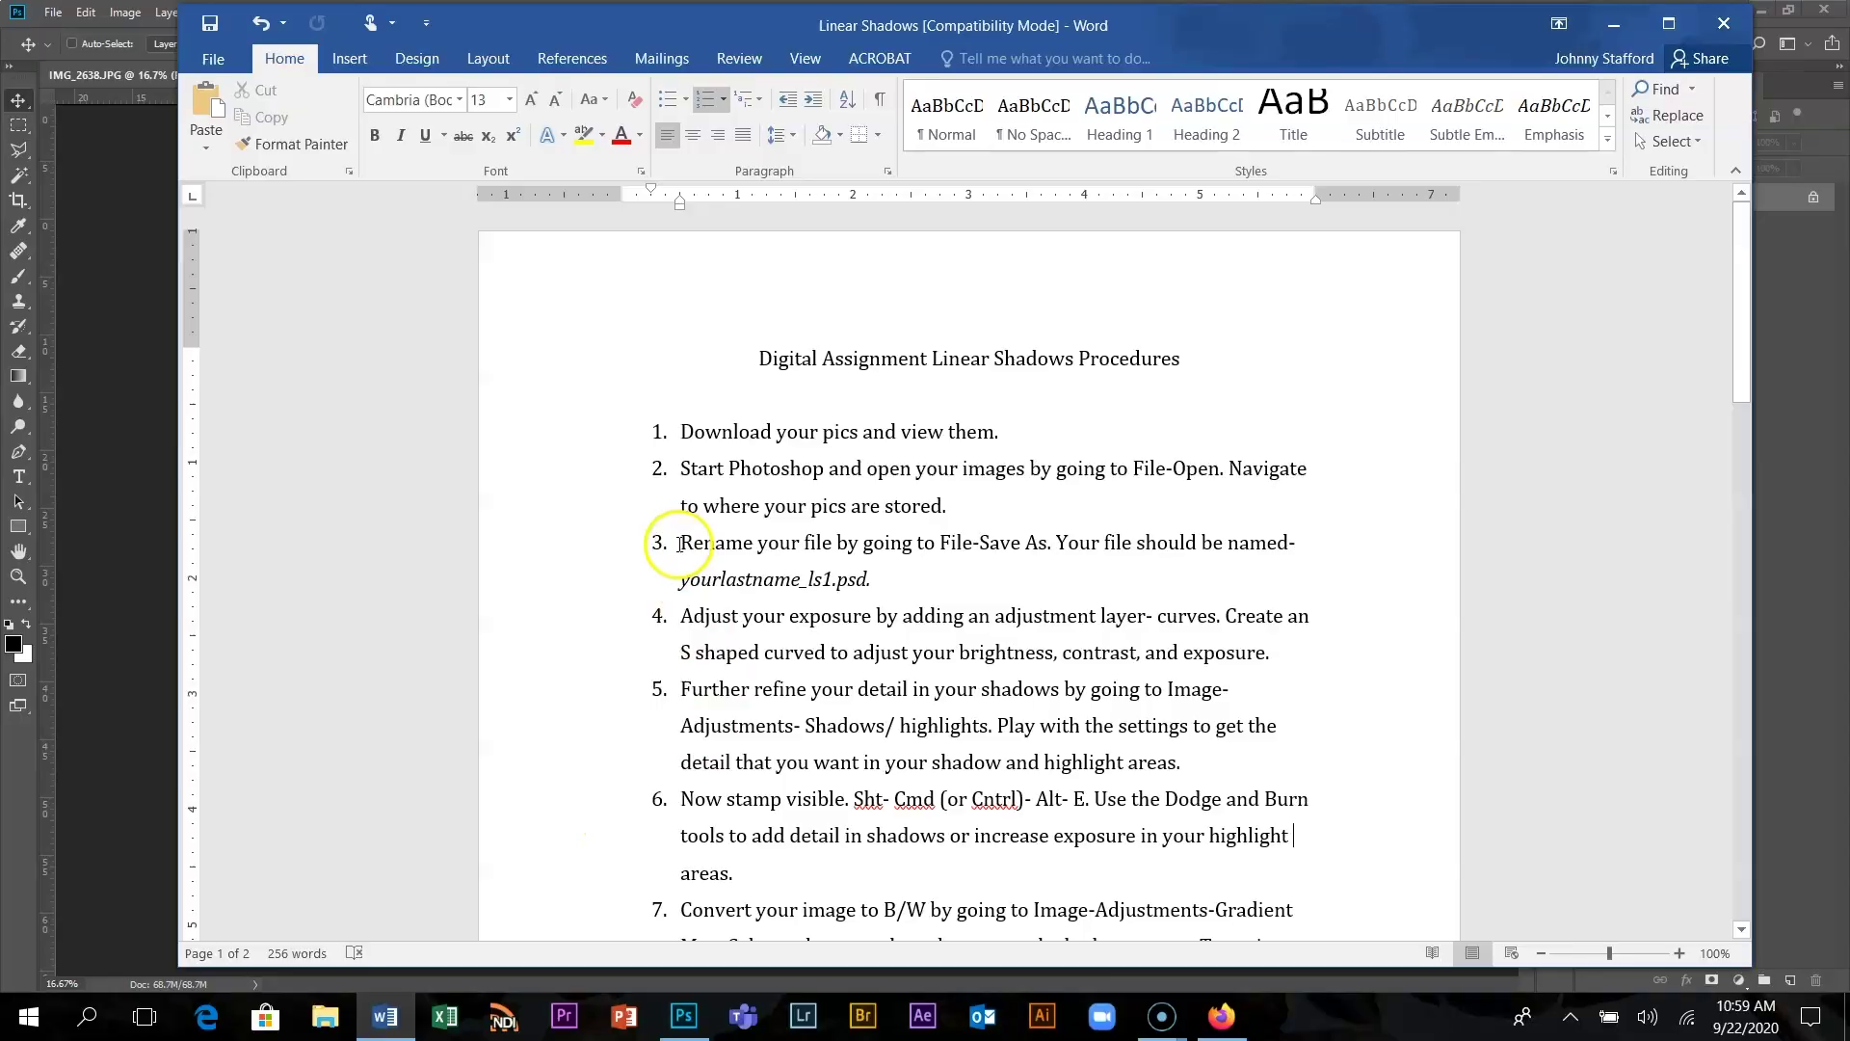
# - Highlight step 3 on renaming the file as a PSD, then move the handout aside to reveal the photo
pyautogui.moveTo(681, 543); pyautogui.dragTo(894, 585)
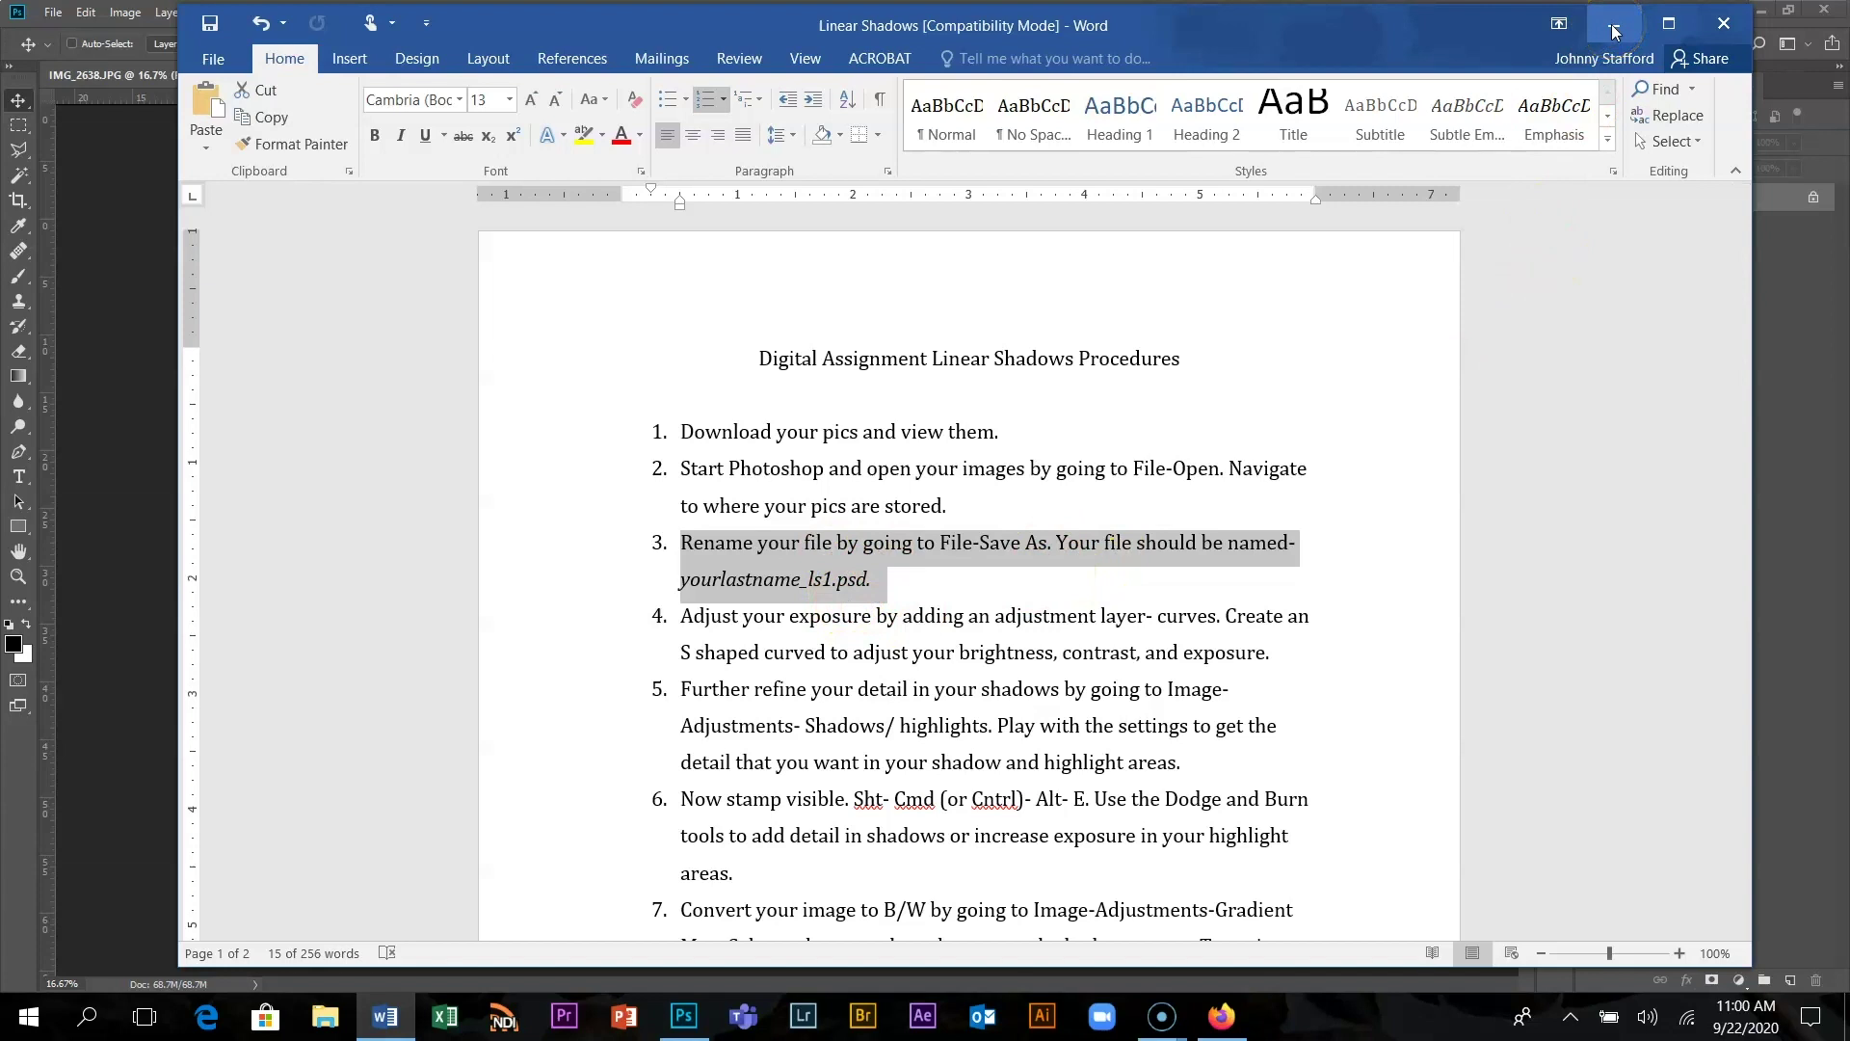
pyautogui.moveTo(1460, 24); pyautogui.dragTo(1455, 117)
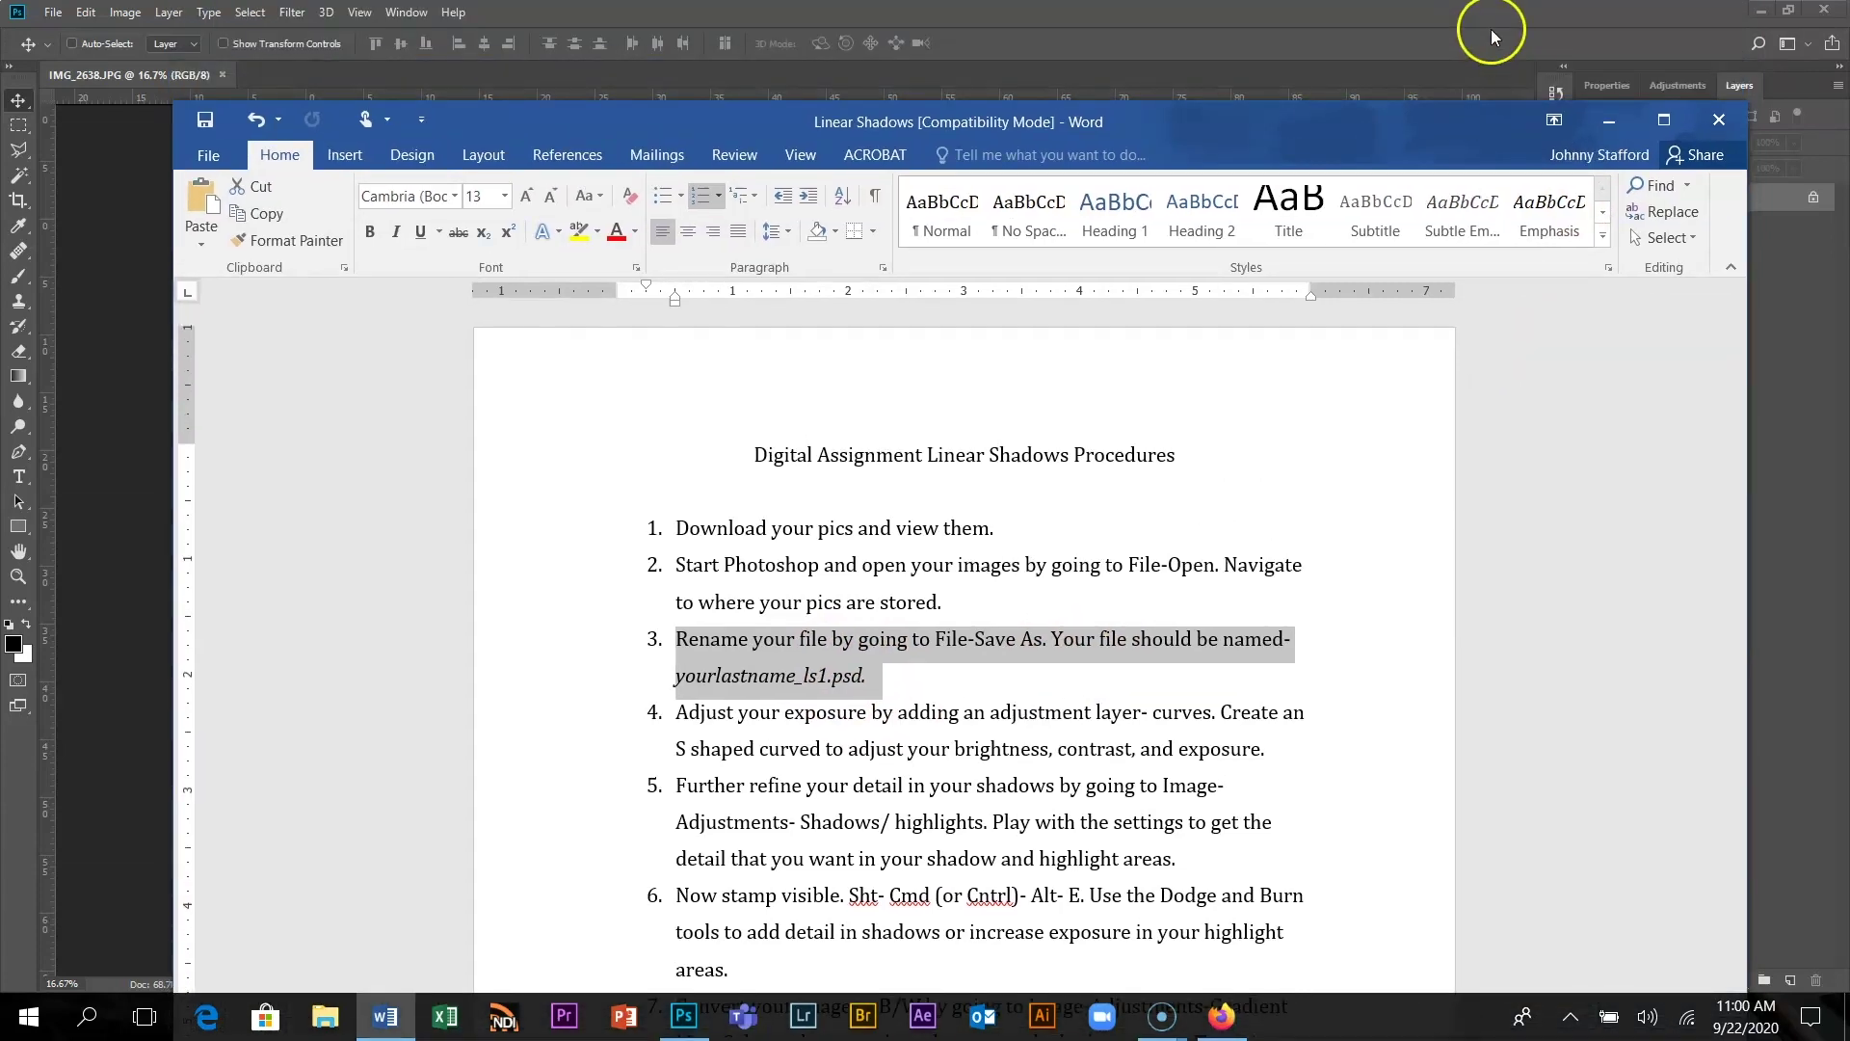
pyautogui.click(1490, 29)
# - Save the photo as a Photoshop PSD named with the last name plus _ls1 in Pictures > shadows
pyautogui.click(53, 13)
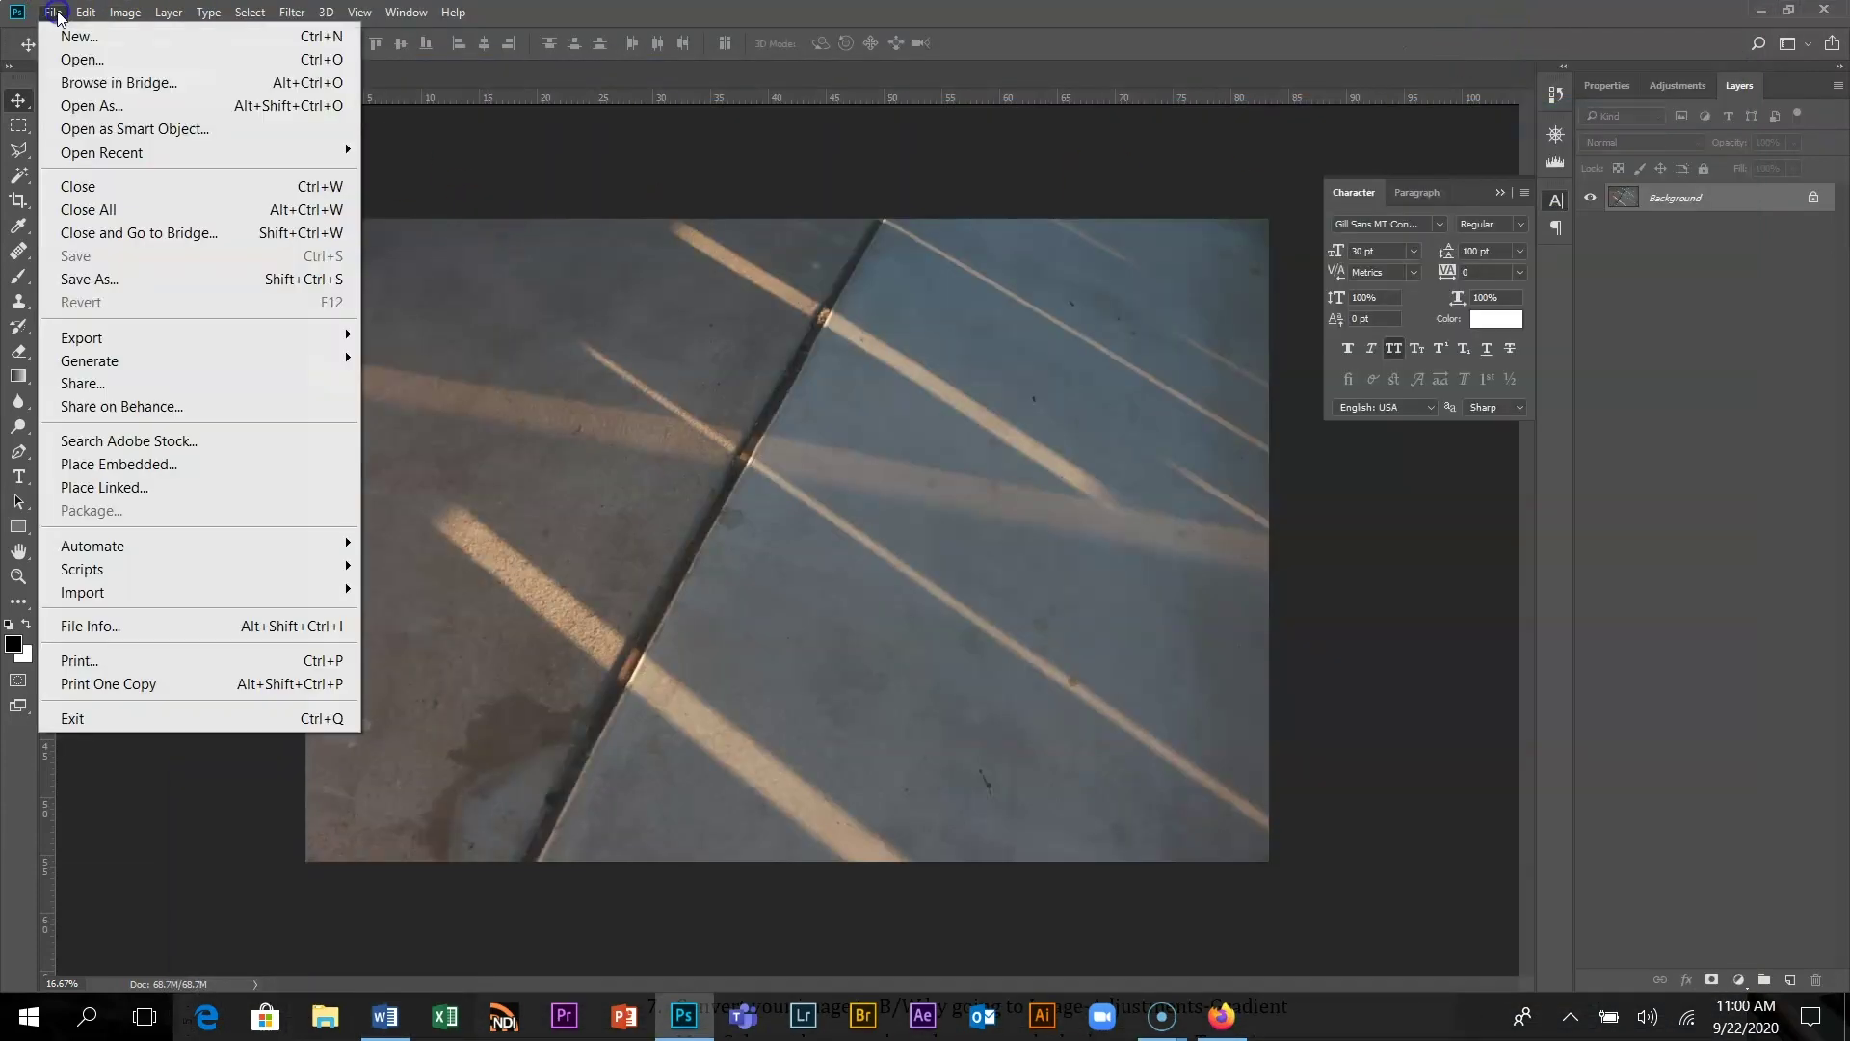
pyautogui.click(86, 280)
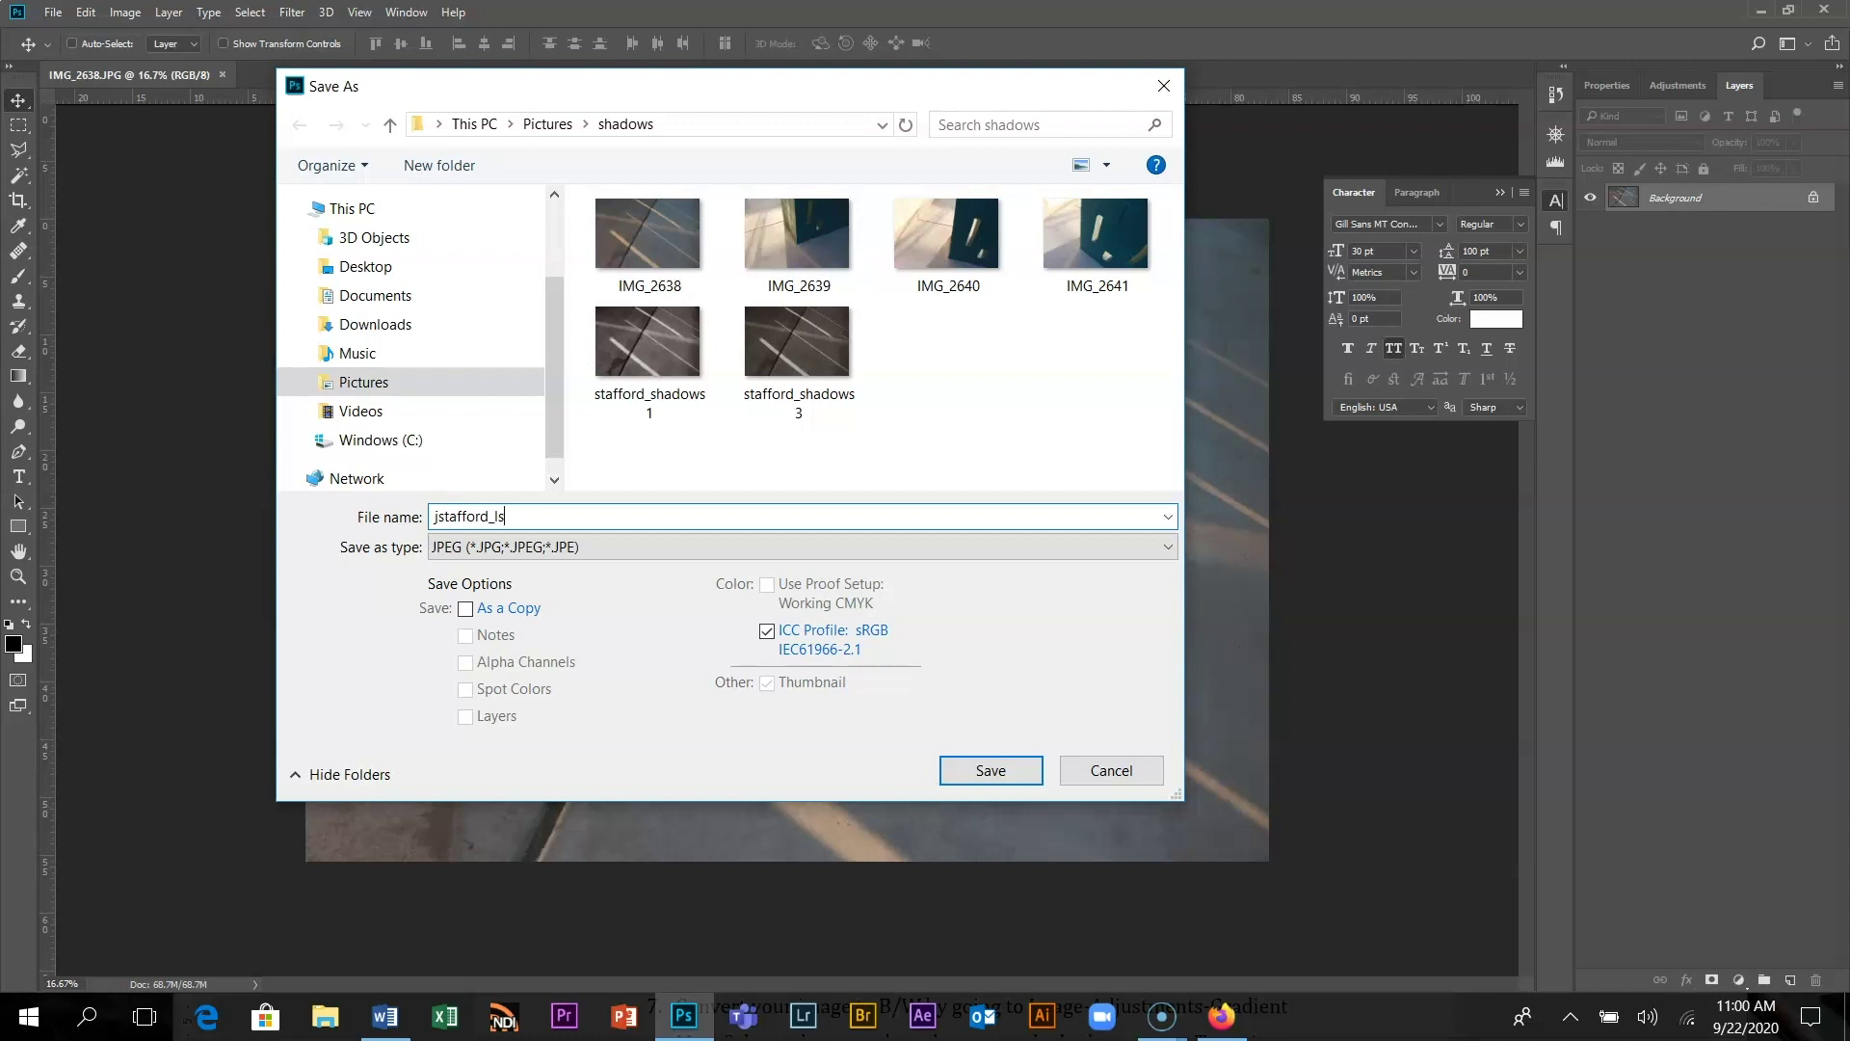
pyautogui.click(711, 543)
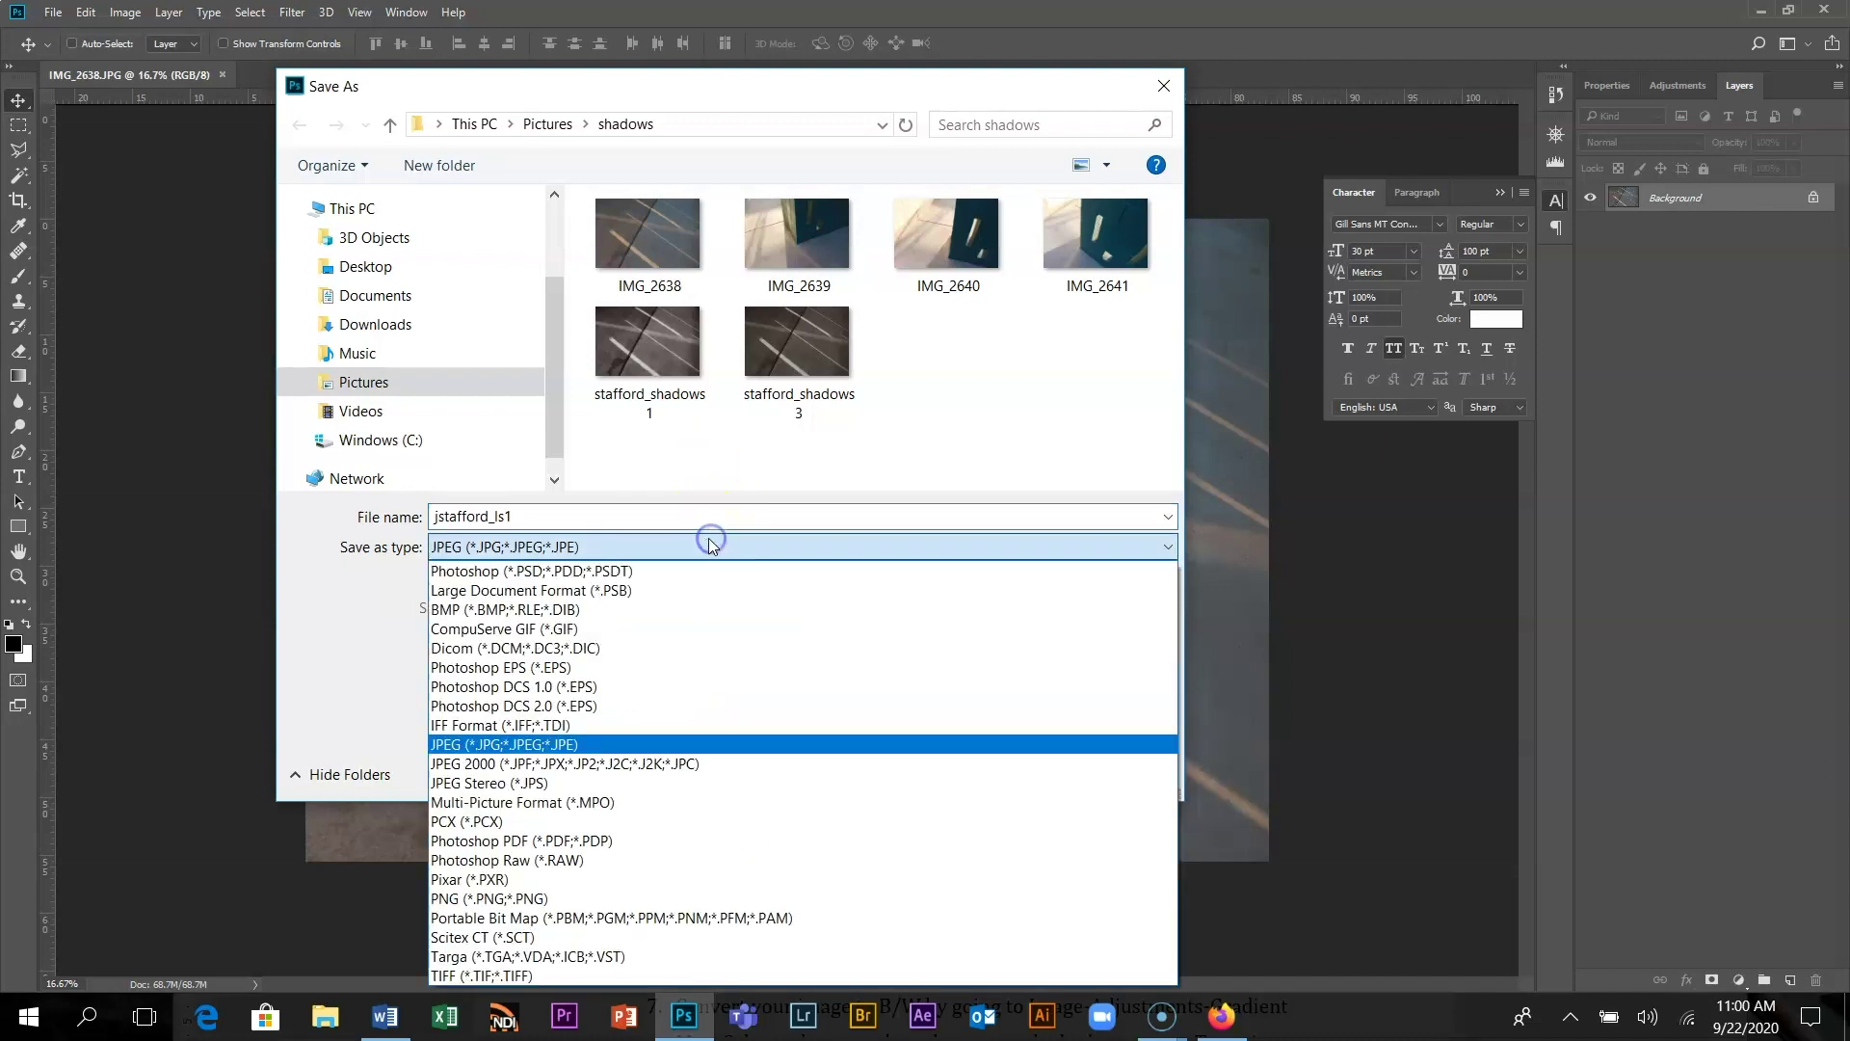
pyautogui.click(635, 576)
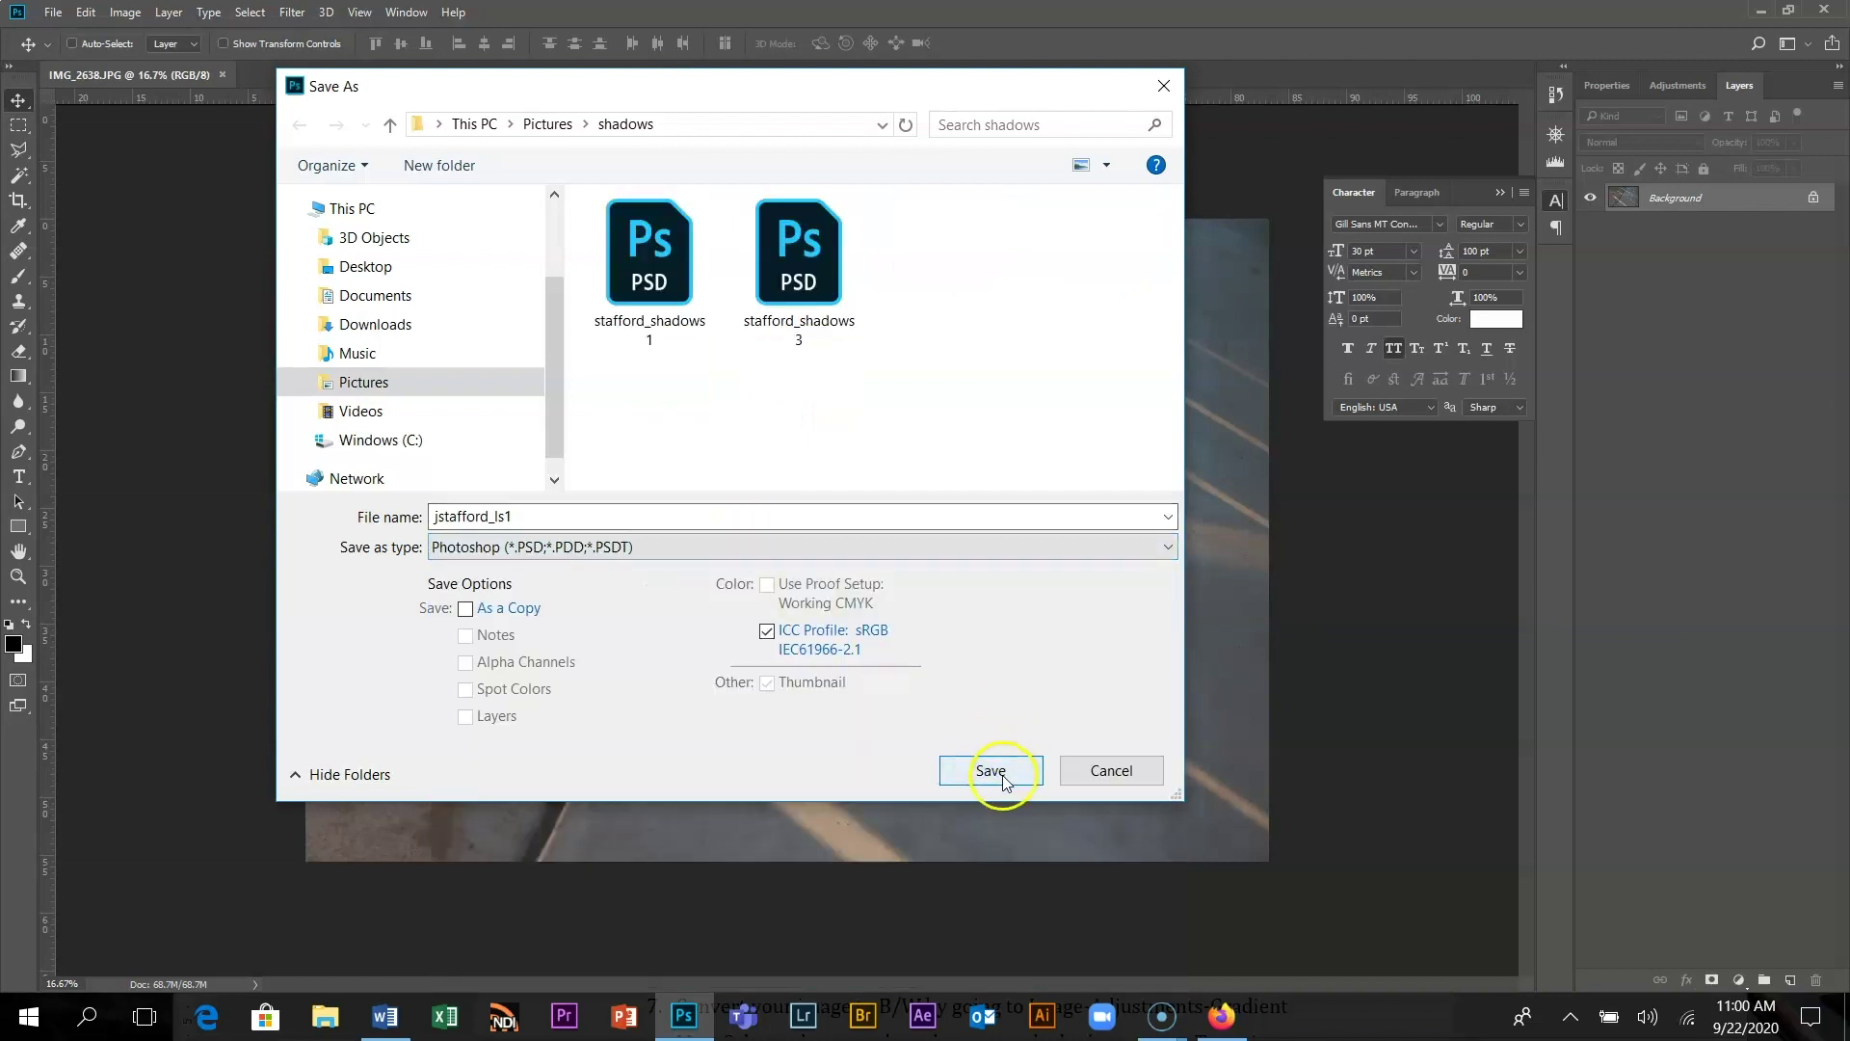
pyautogui.click(372, 385)
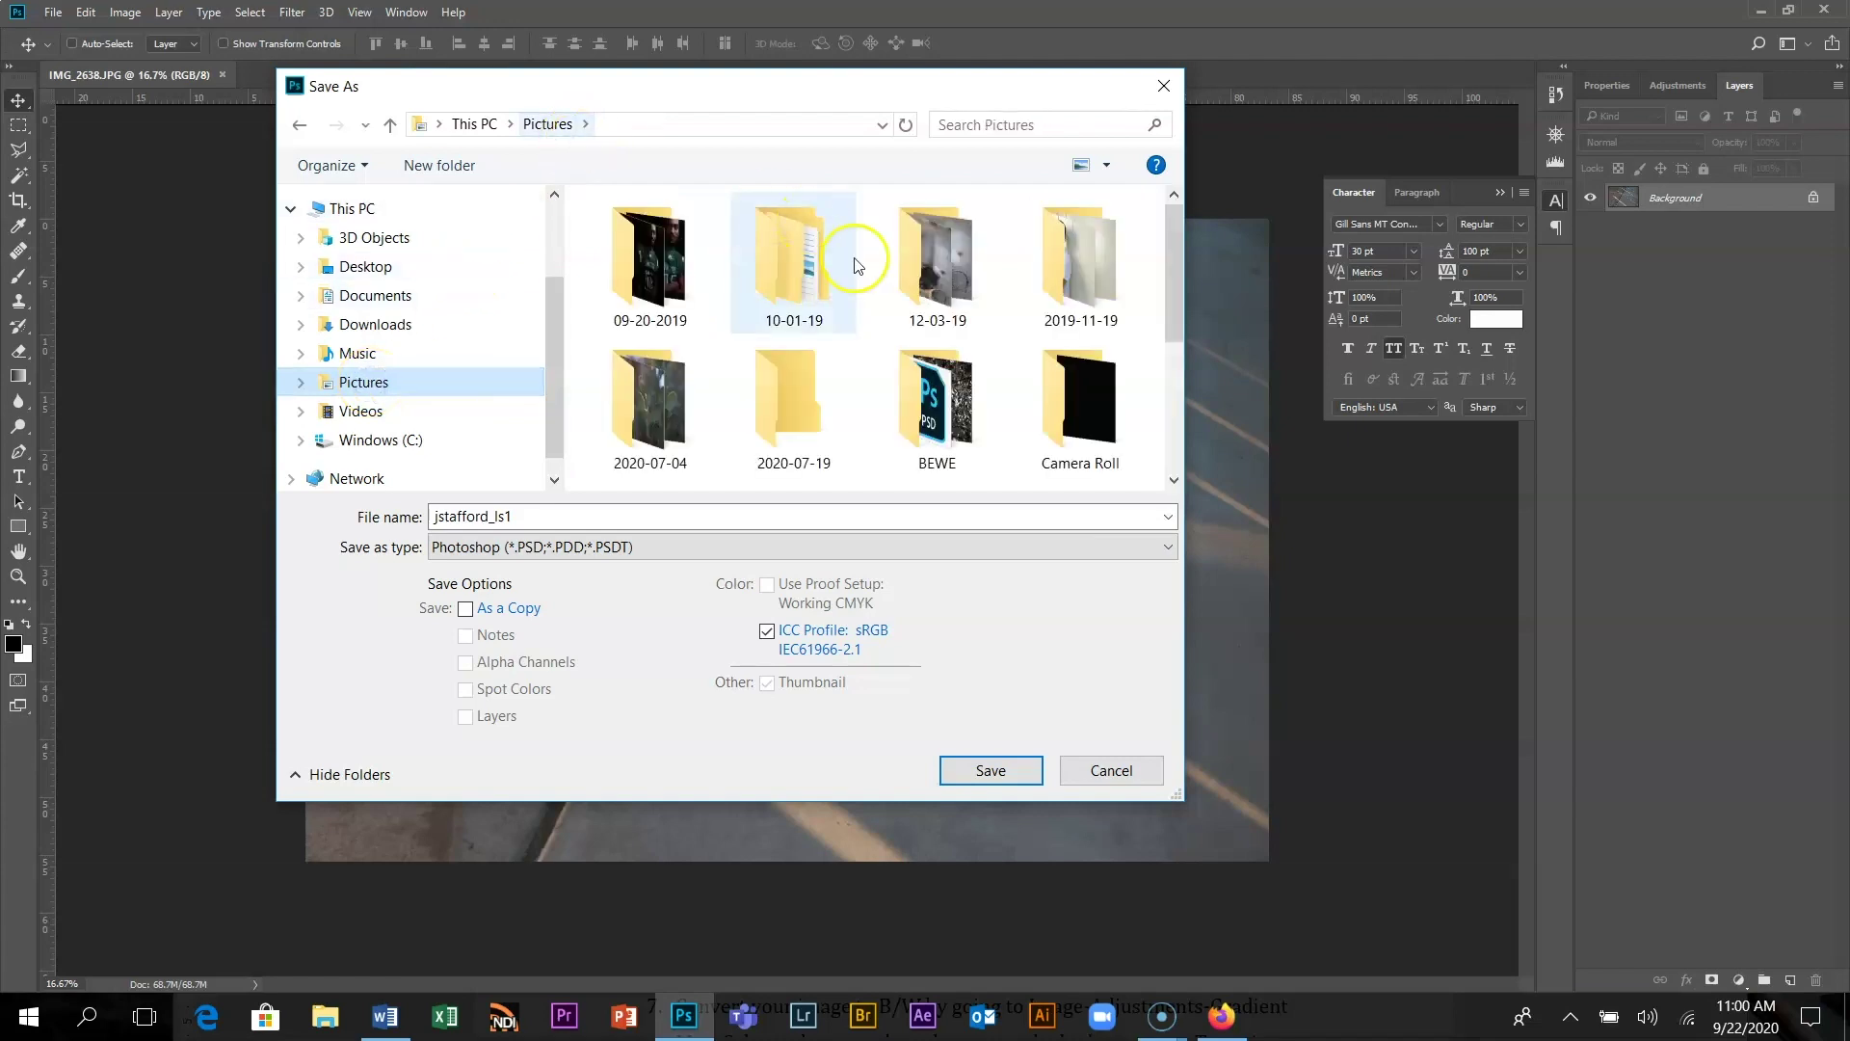
pyautogui.scroll(-5, 852, 386)
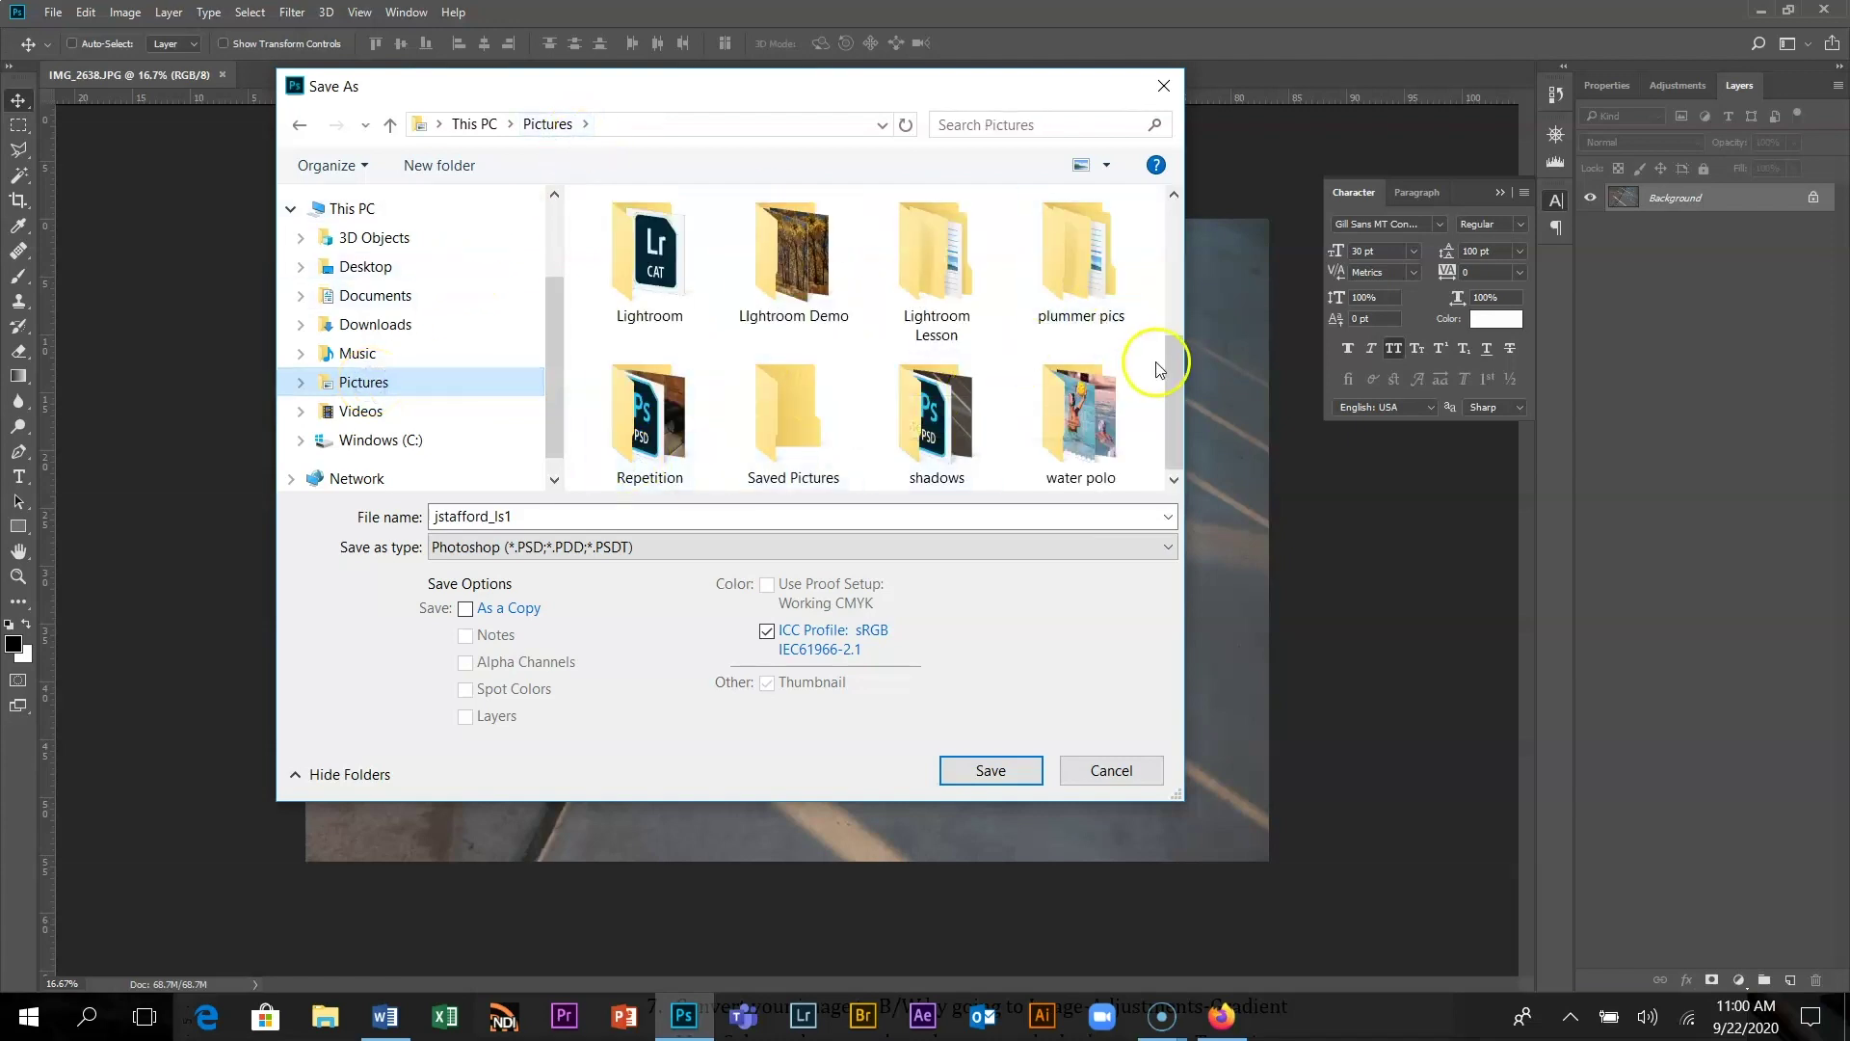
pyautogui.doubleClick(955, 443)
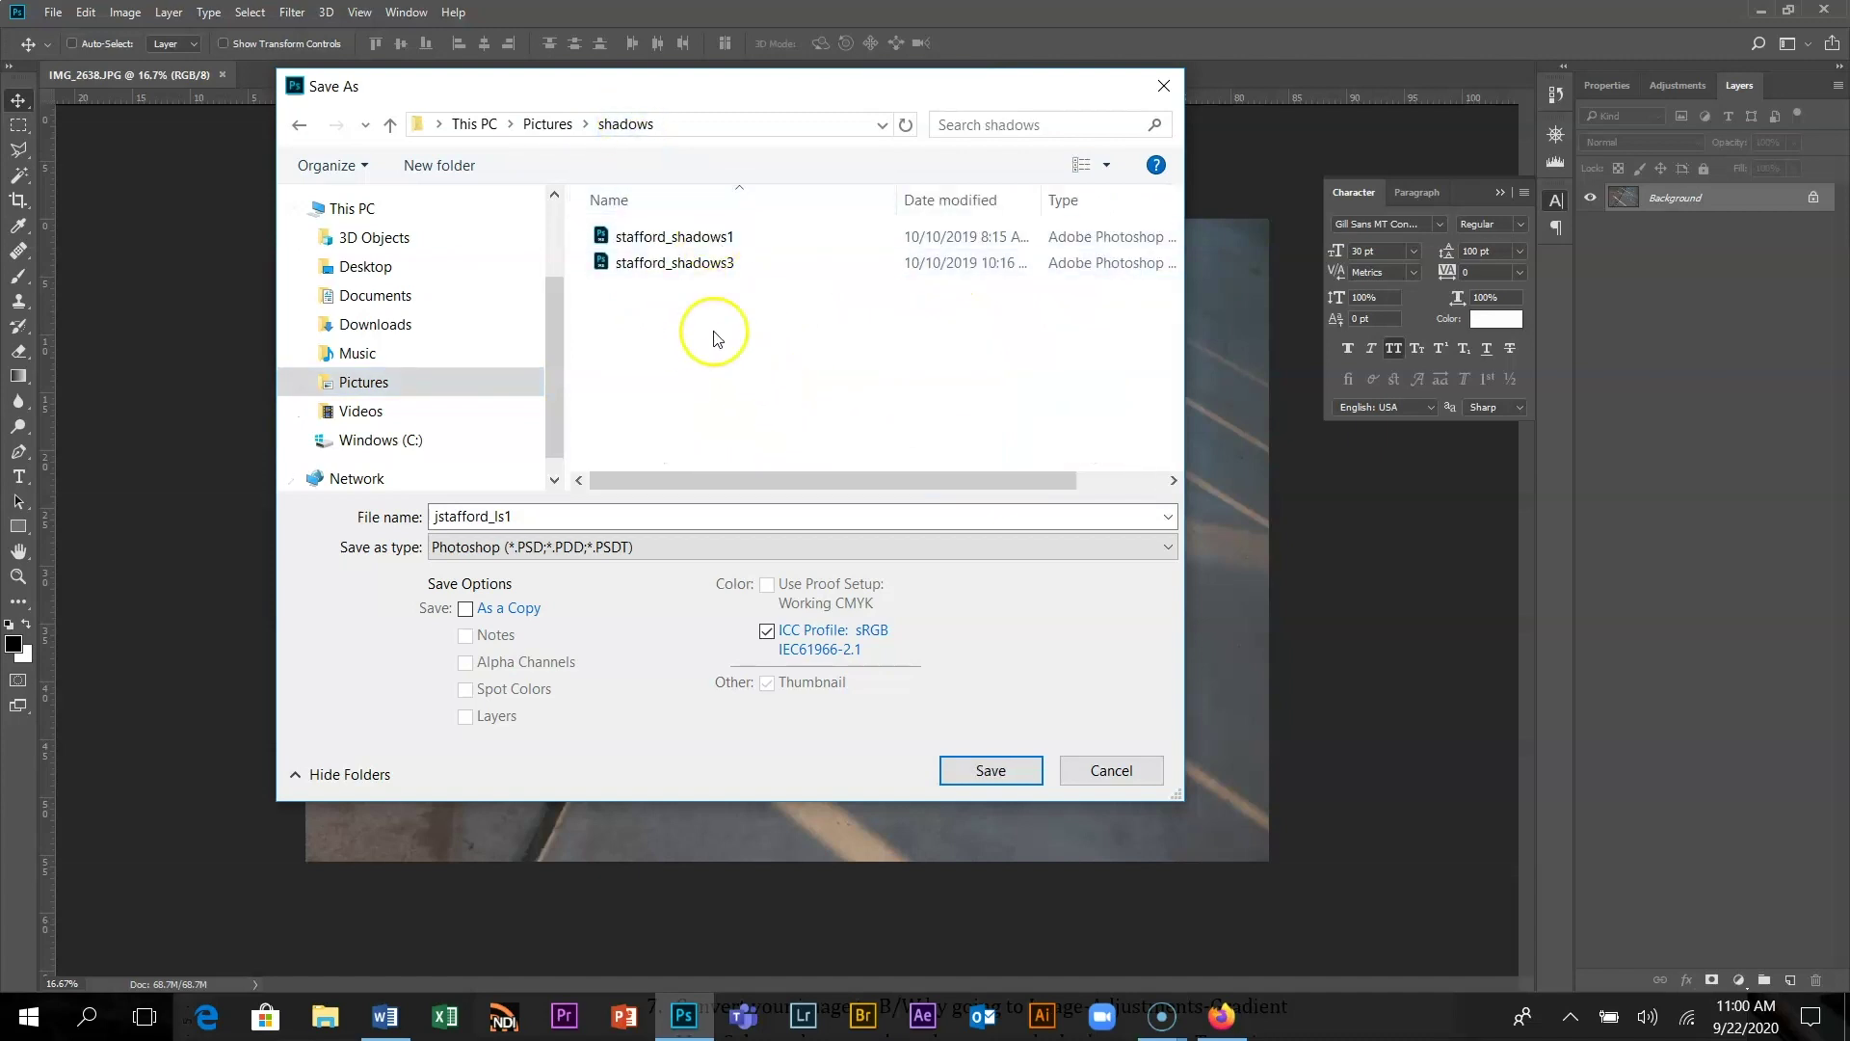
pyautogui.click(1009, 778)
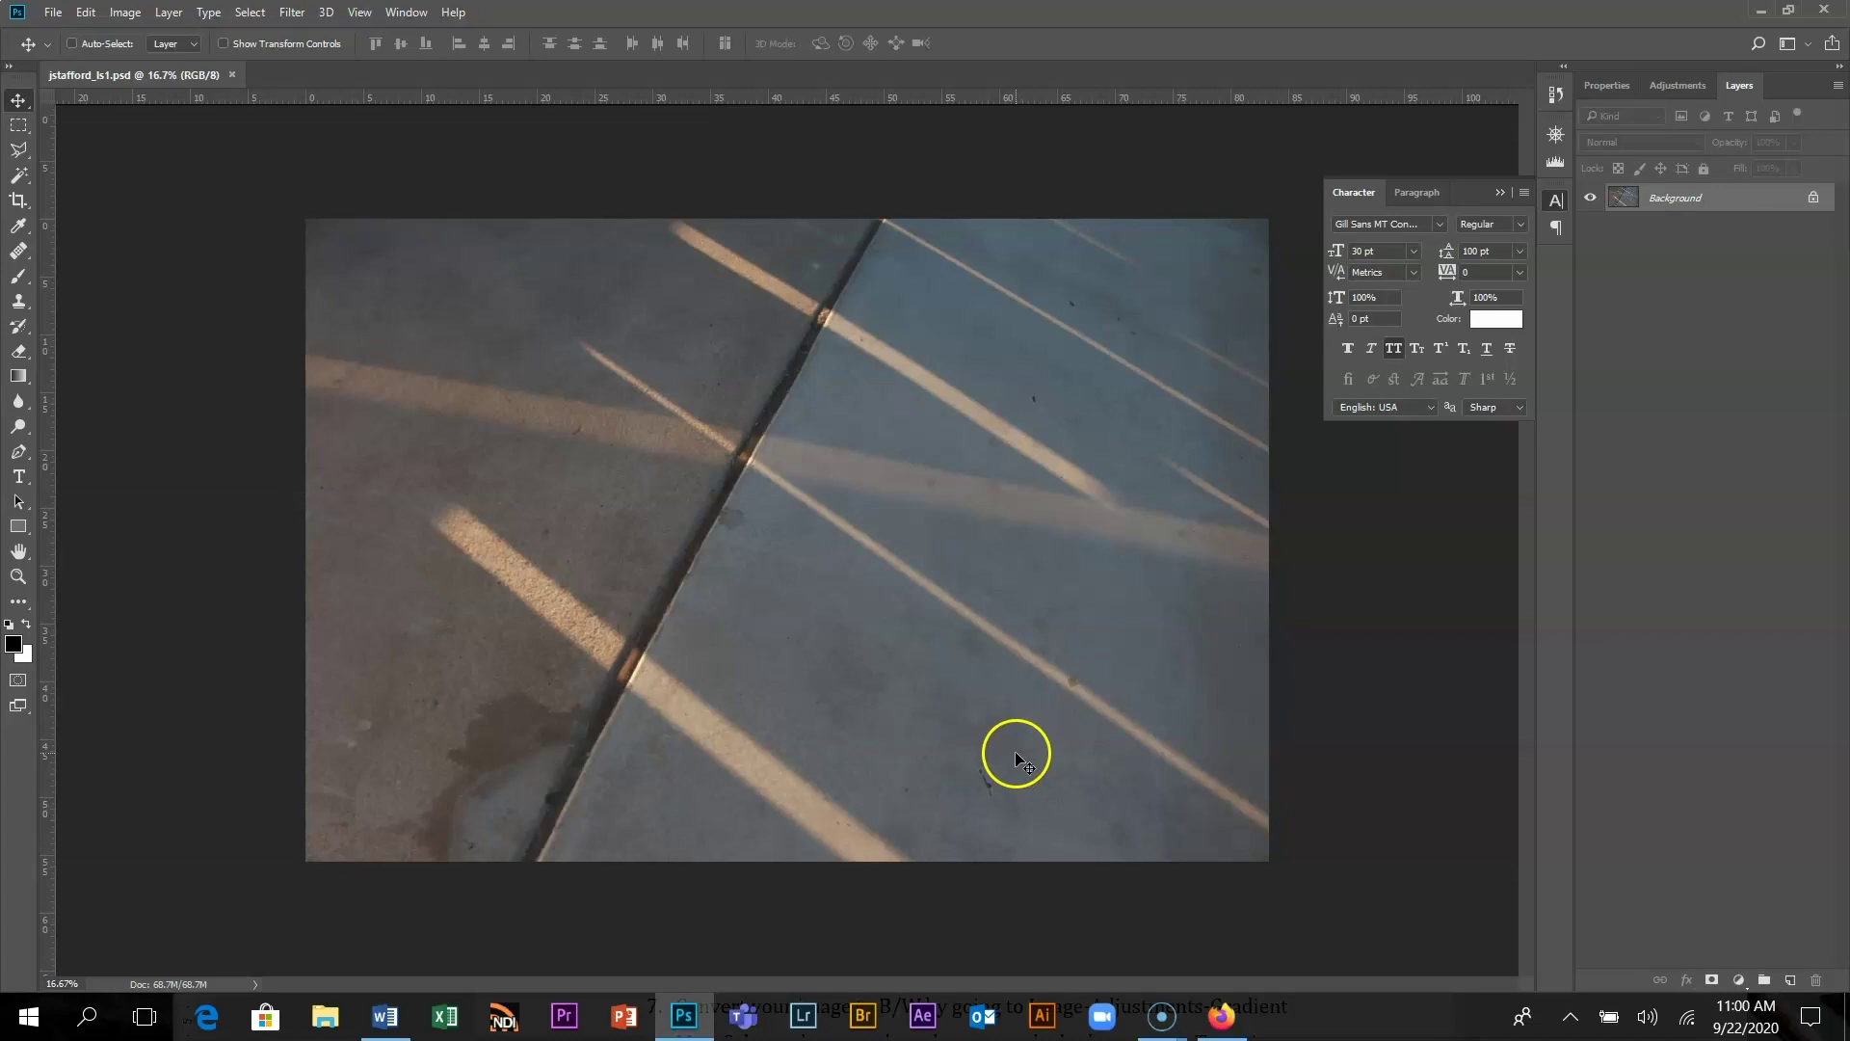
# - Highlight step 4 on the S-shaped Curves adjustment layer in the handout, then return to Photoshop
pyautogui.moveTo(384, 1026)
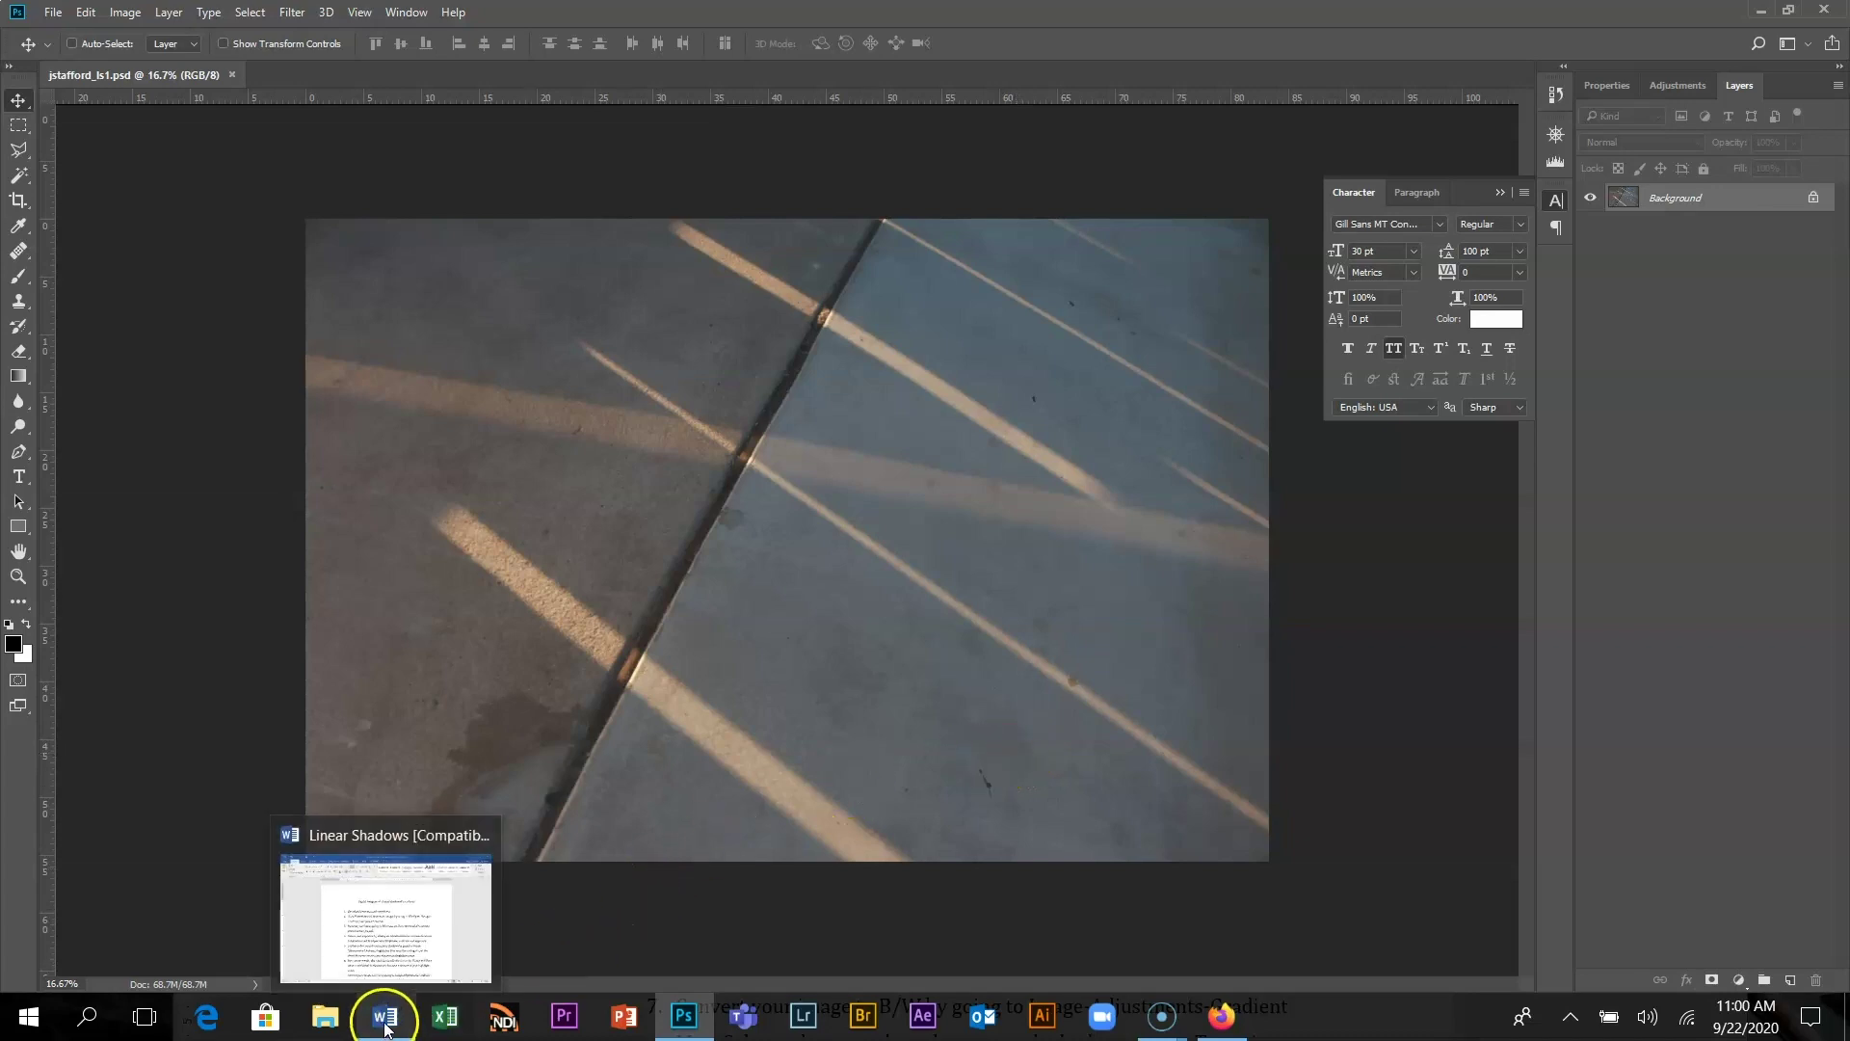
pyautogui.click(454, 929)
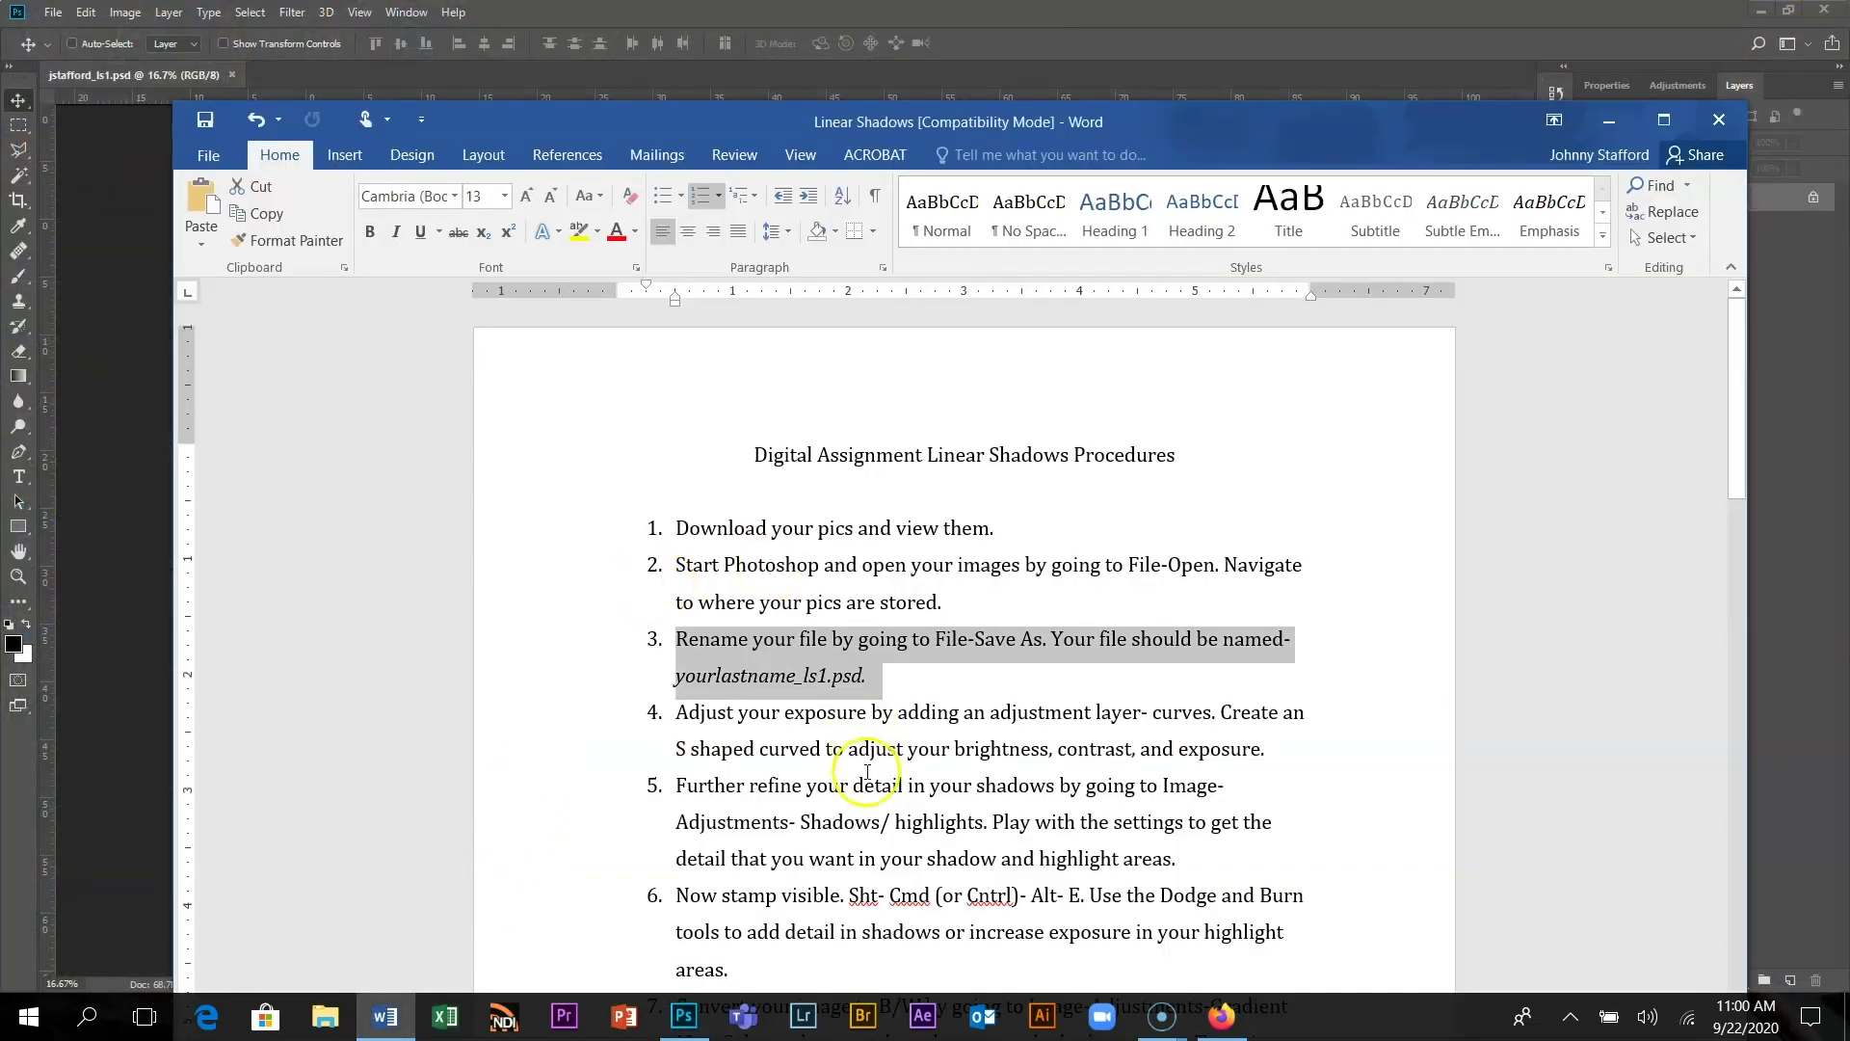
pyautogui.scroll(-3, 857, 771)
pyautogui.moveTo(675, 540); pyautogui.dragTo(1280, 583)
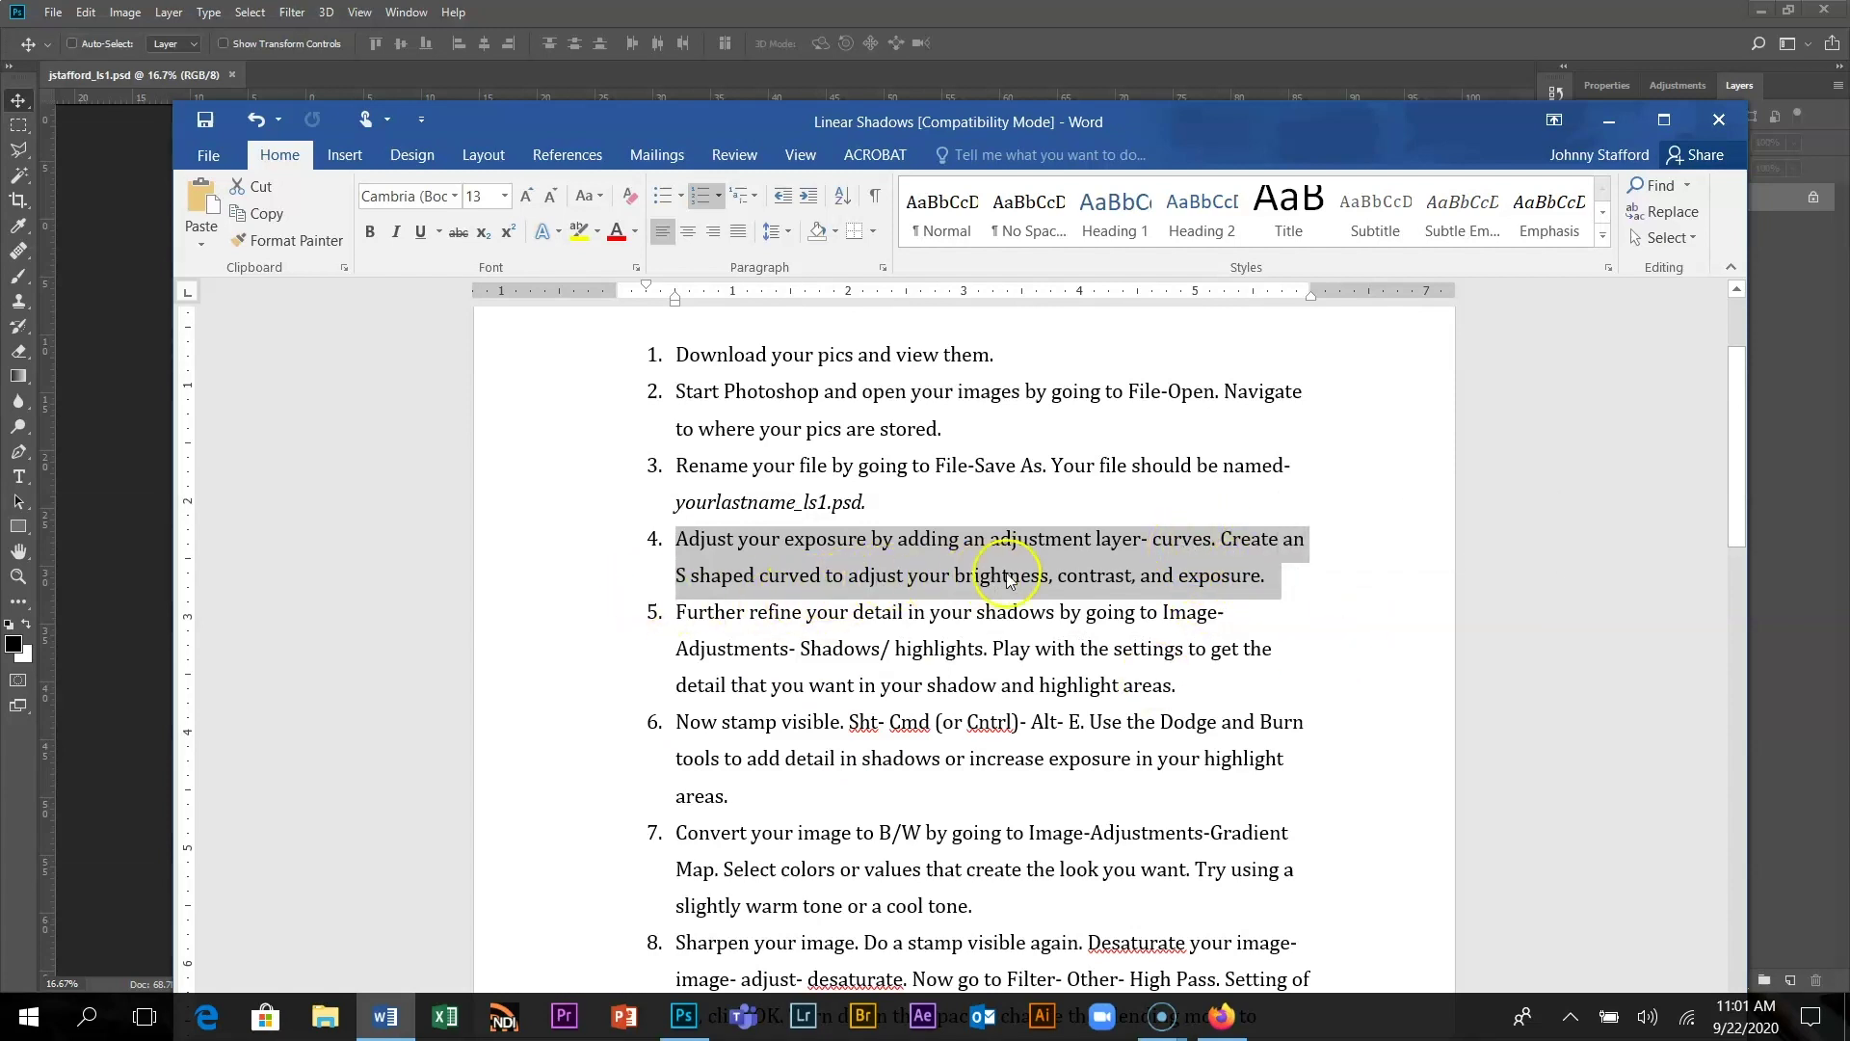
pyautogui.click(129, 671)
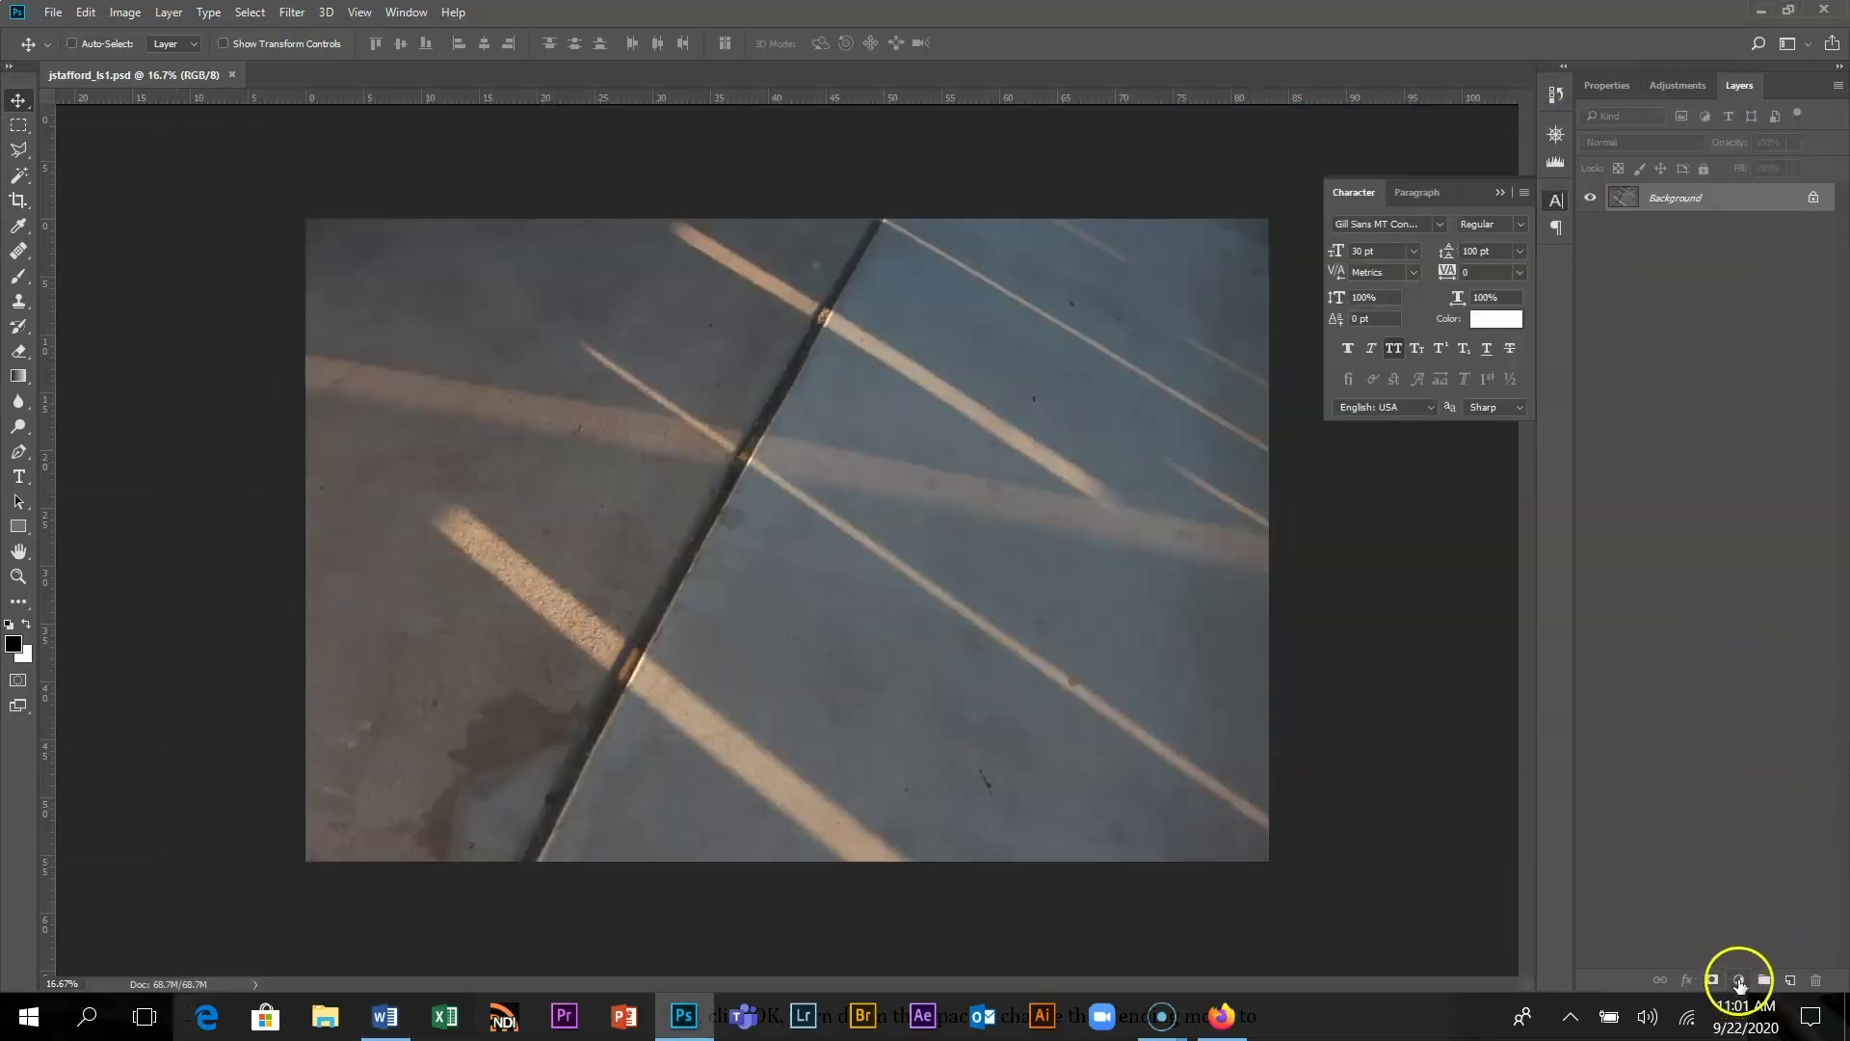
# - Add a Curves adjustment layer and shape an S-curve that darkens shadows and lifts highlights
pyautogui.click(1739, 980)
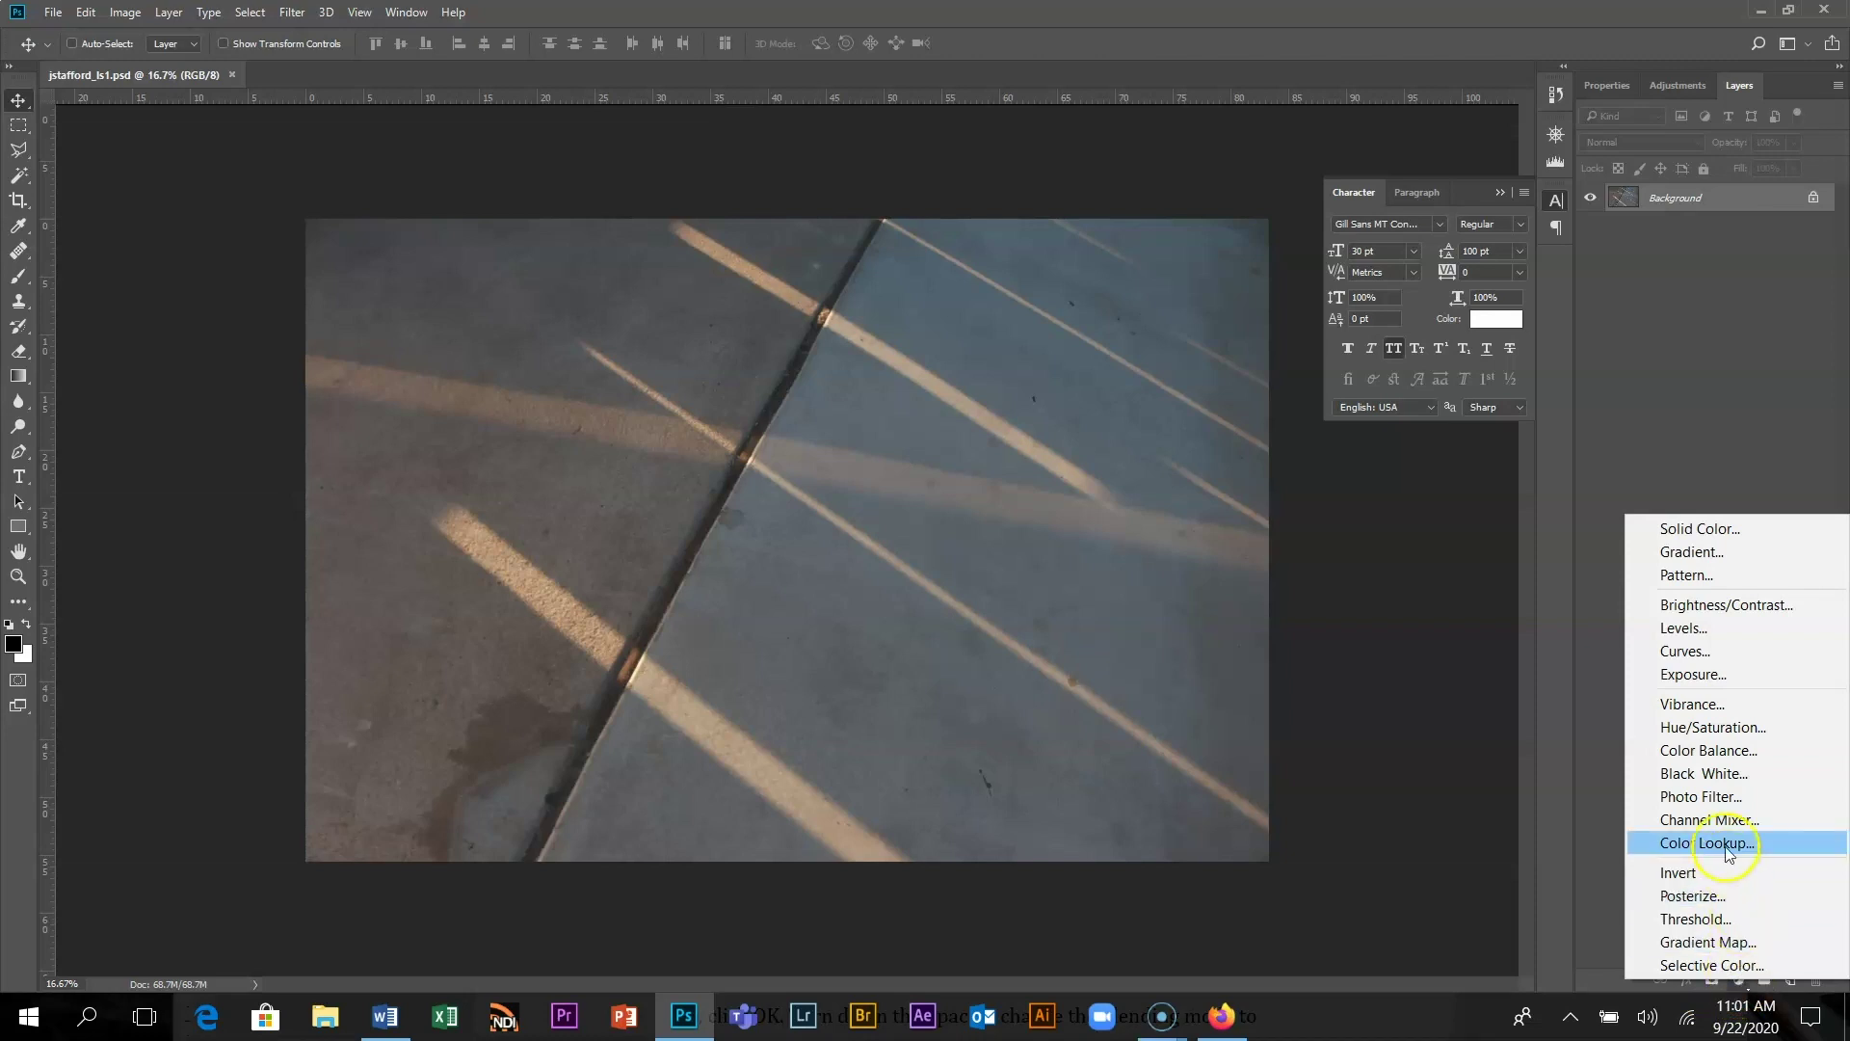
pyautogui.click(1738, 604)
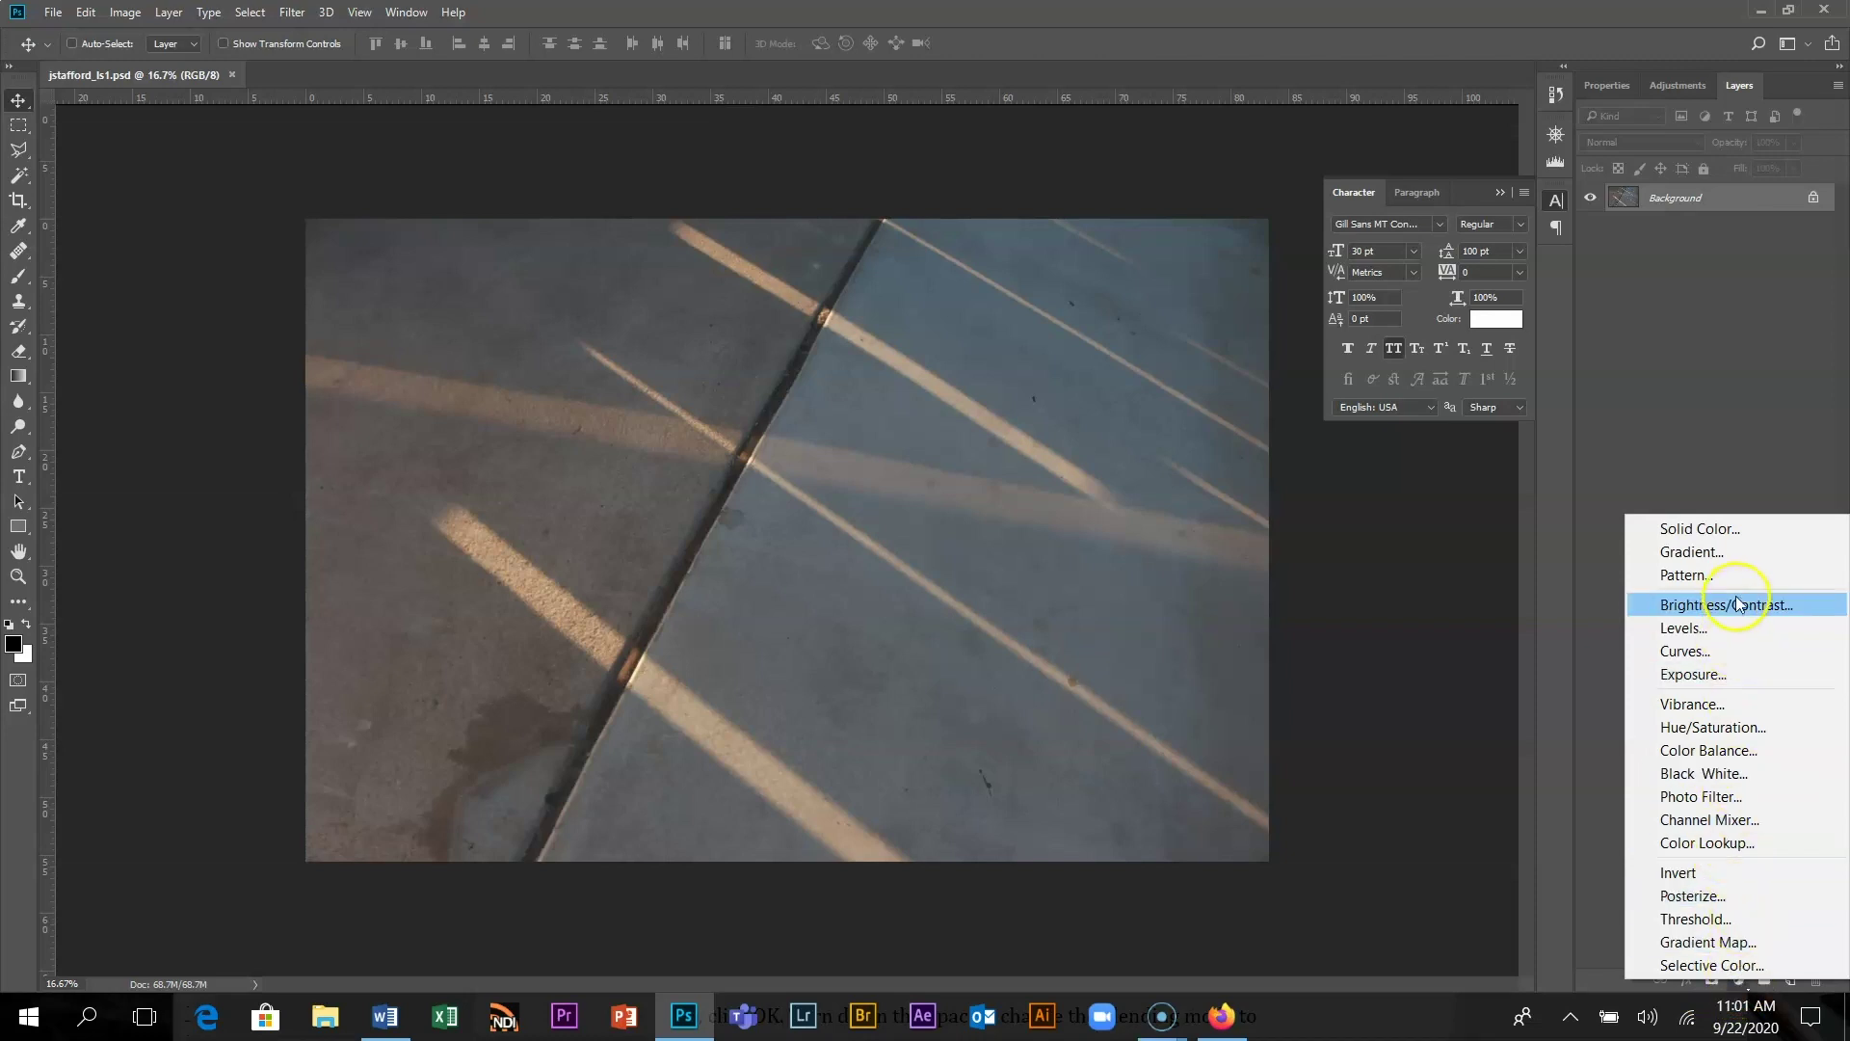
pyautogui.click(1718, 660)
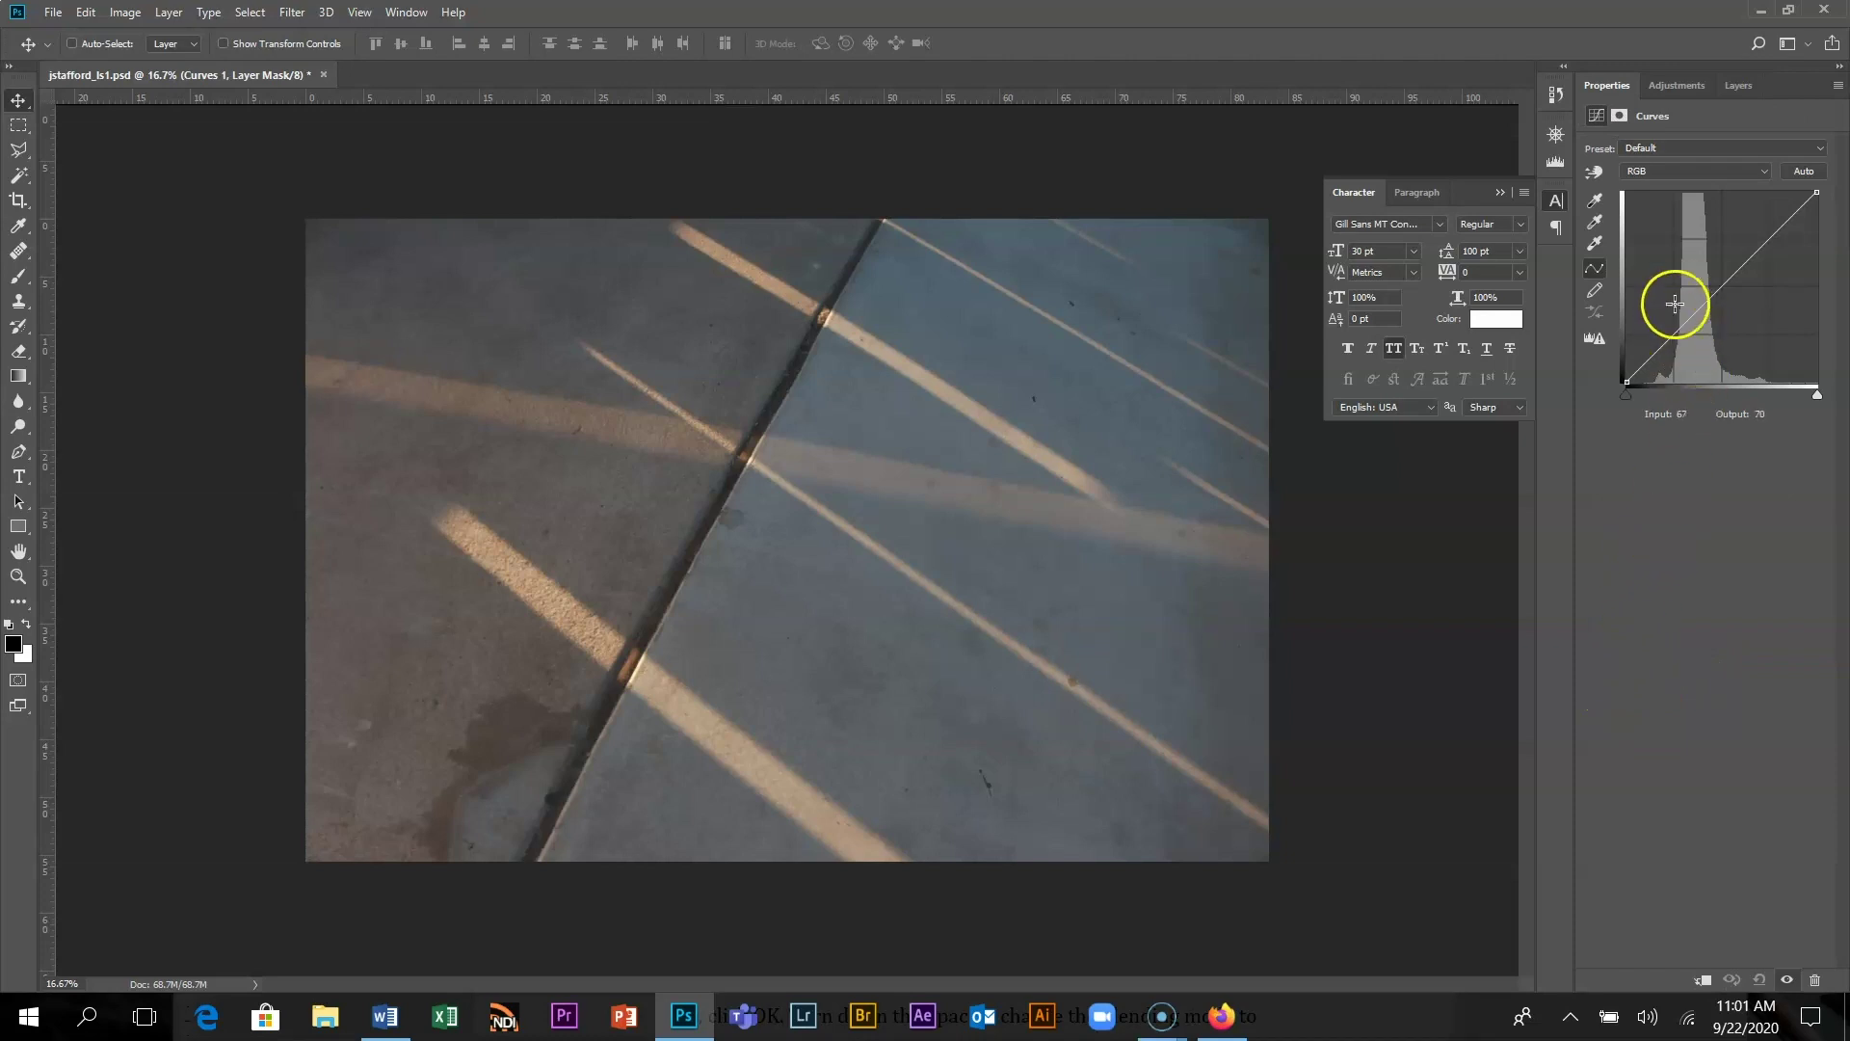
pyautogui.click(1677, 329)
pyautogui.moveTo(1678, 328); pyautogui.dragTo(1687, 345)
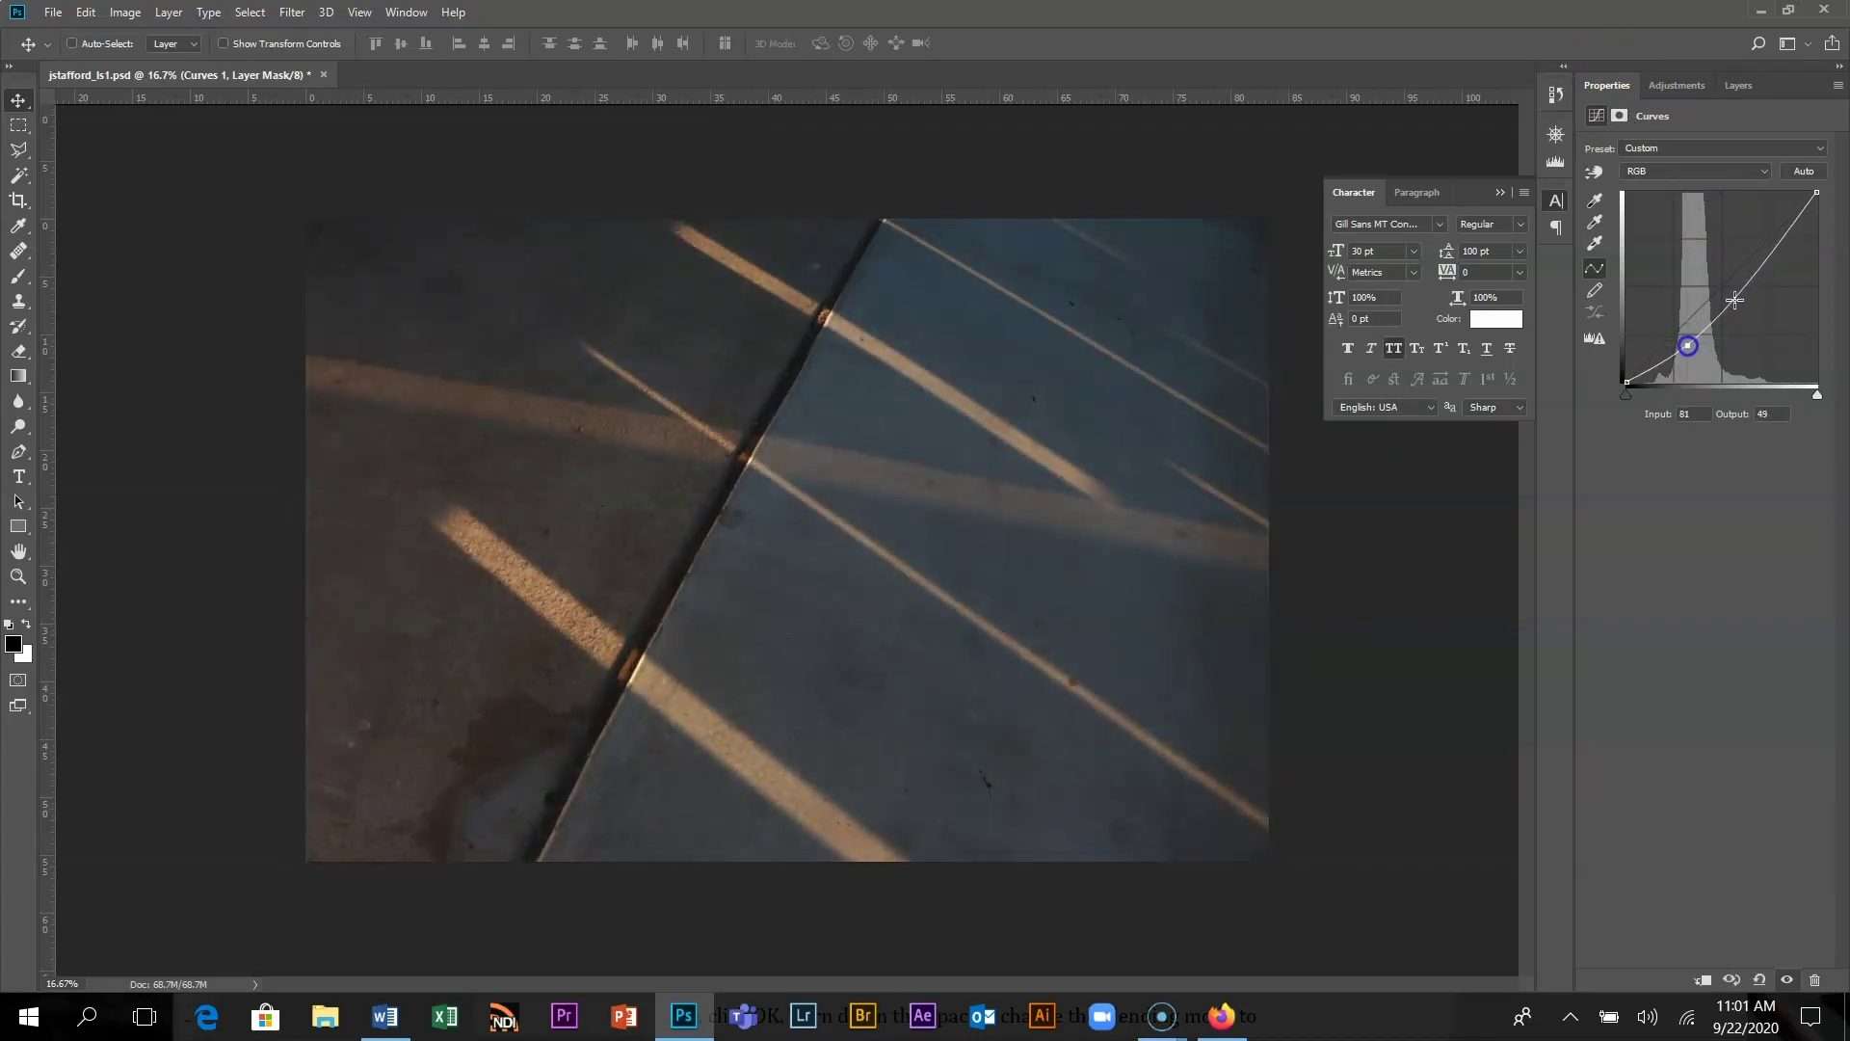
pyautogui.moveTo(1774, 254); pyautogui.dragTo(1765, 237)
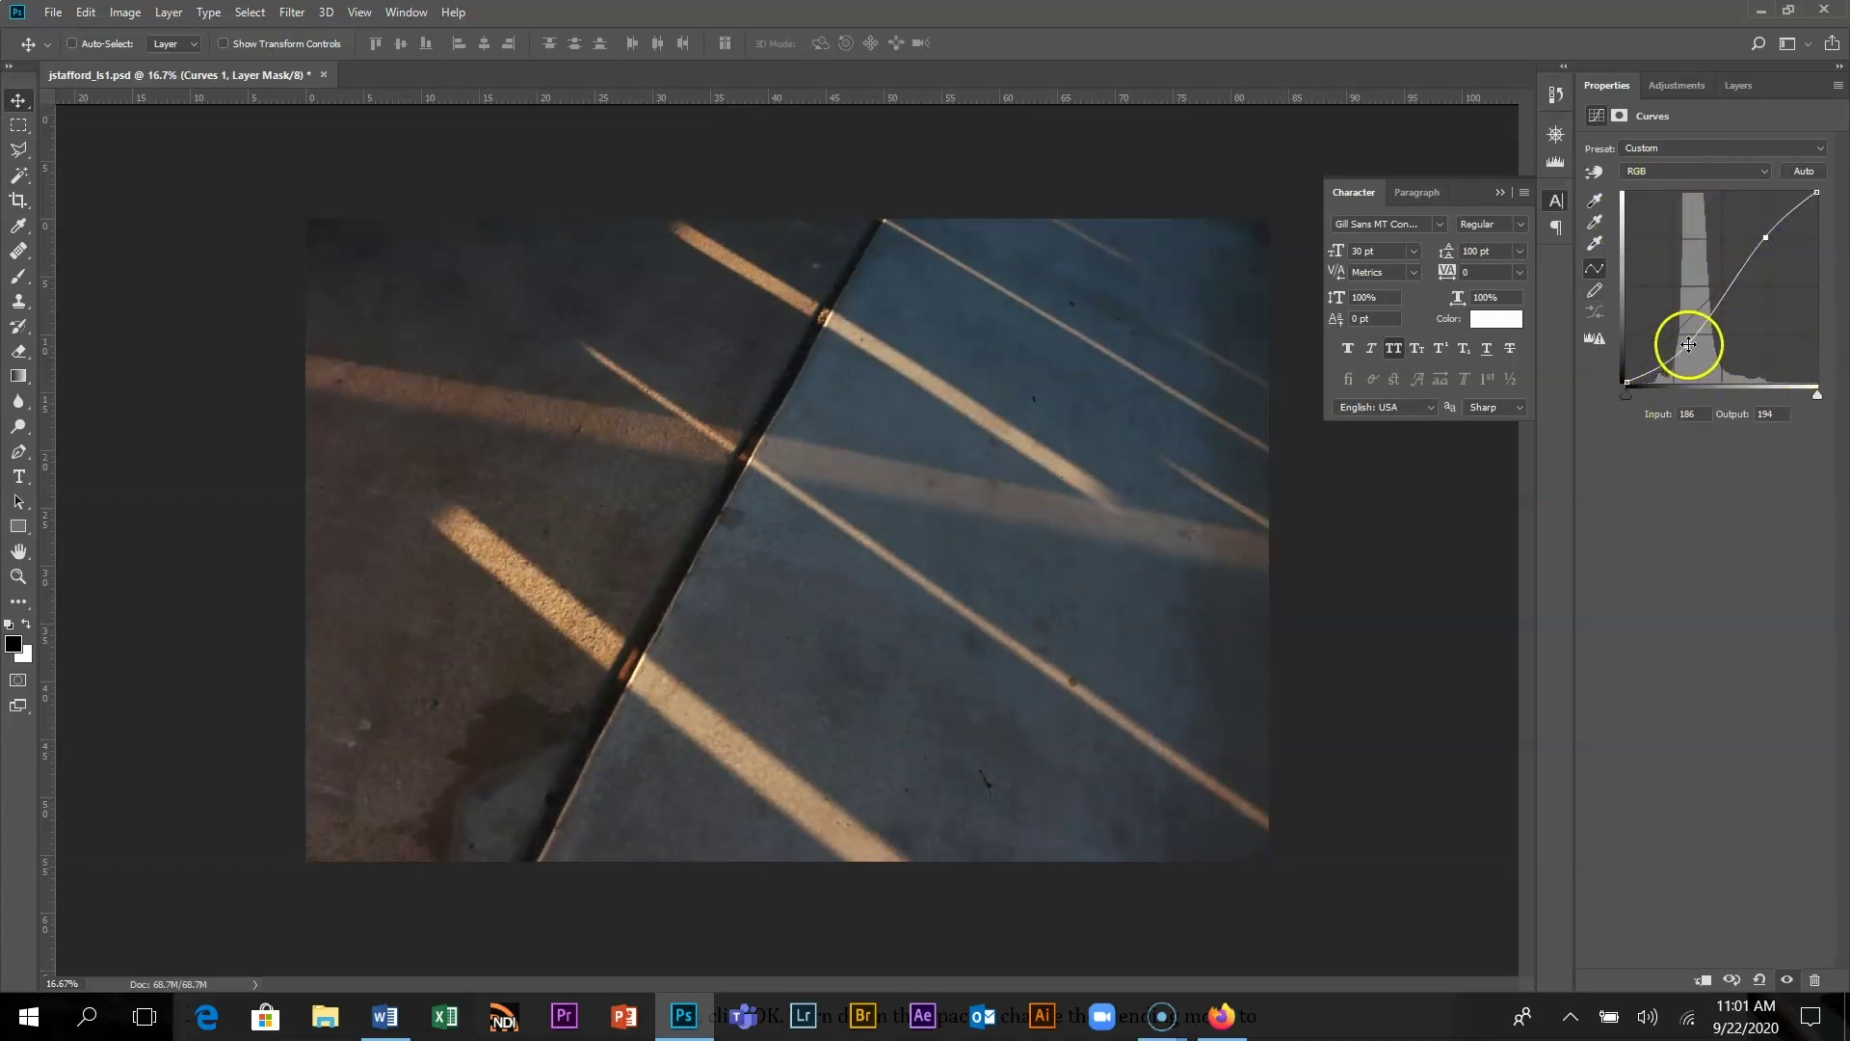
pyautogui.moveTo(1692, 347); pyautogui.dragTo(1675, 352)
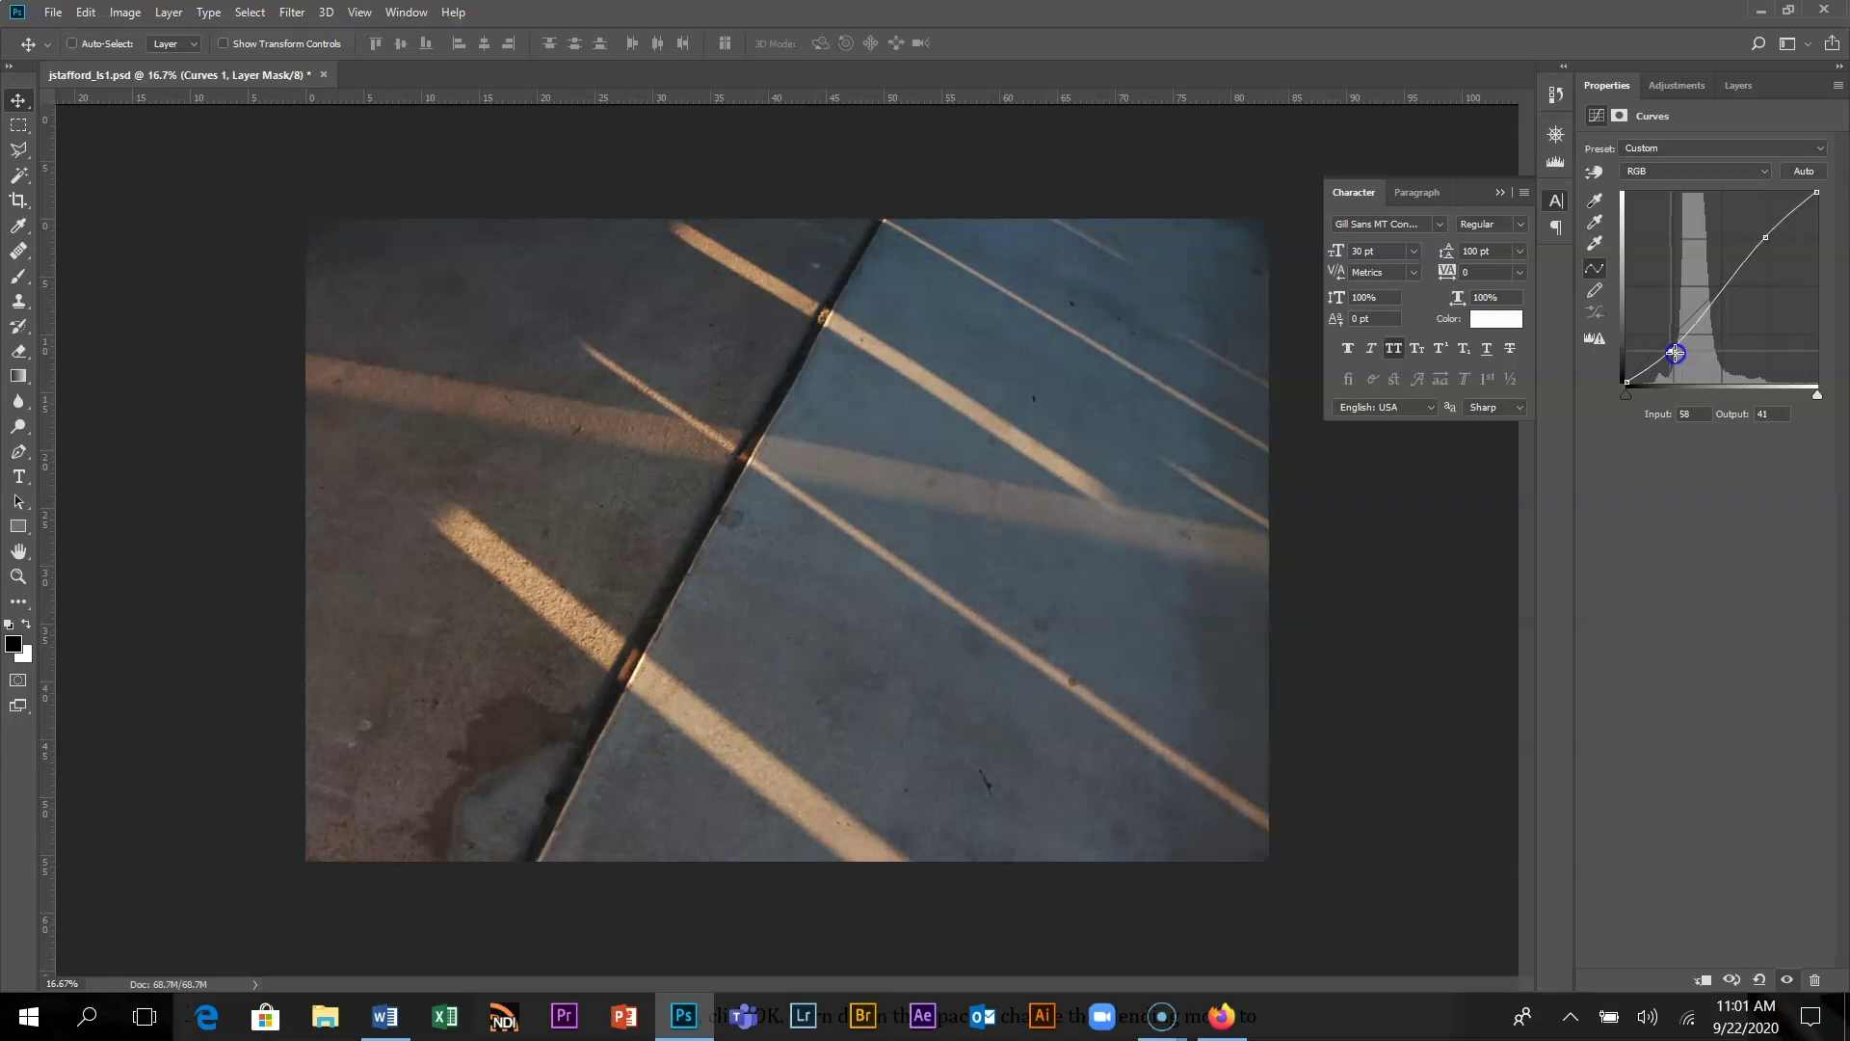
pyautogui.moveTo(1675, 352); pyautogui.dragTo(1670, 350)
pyautogui.moveTo(1765, 237); pyautogui.dragTo(1761, 235)
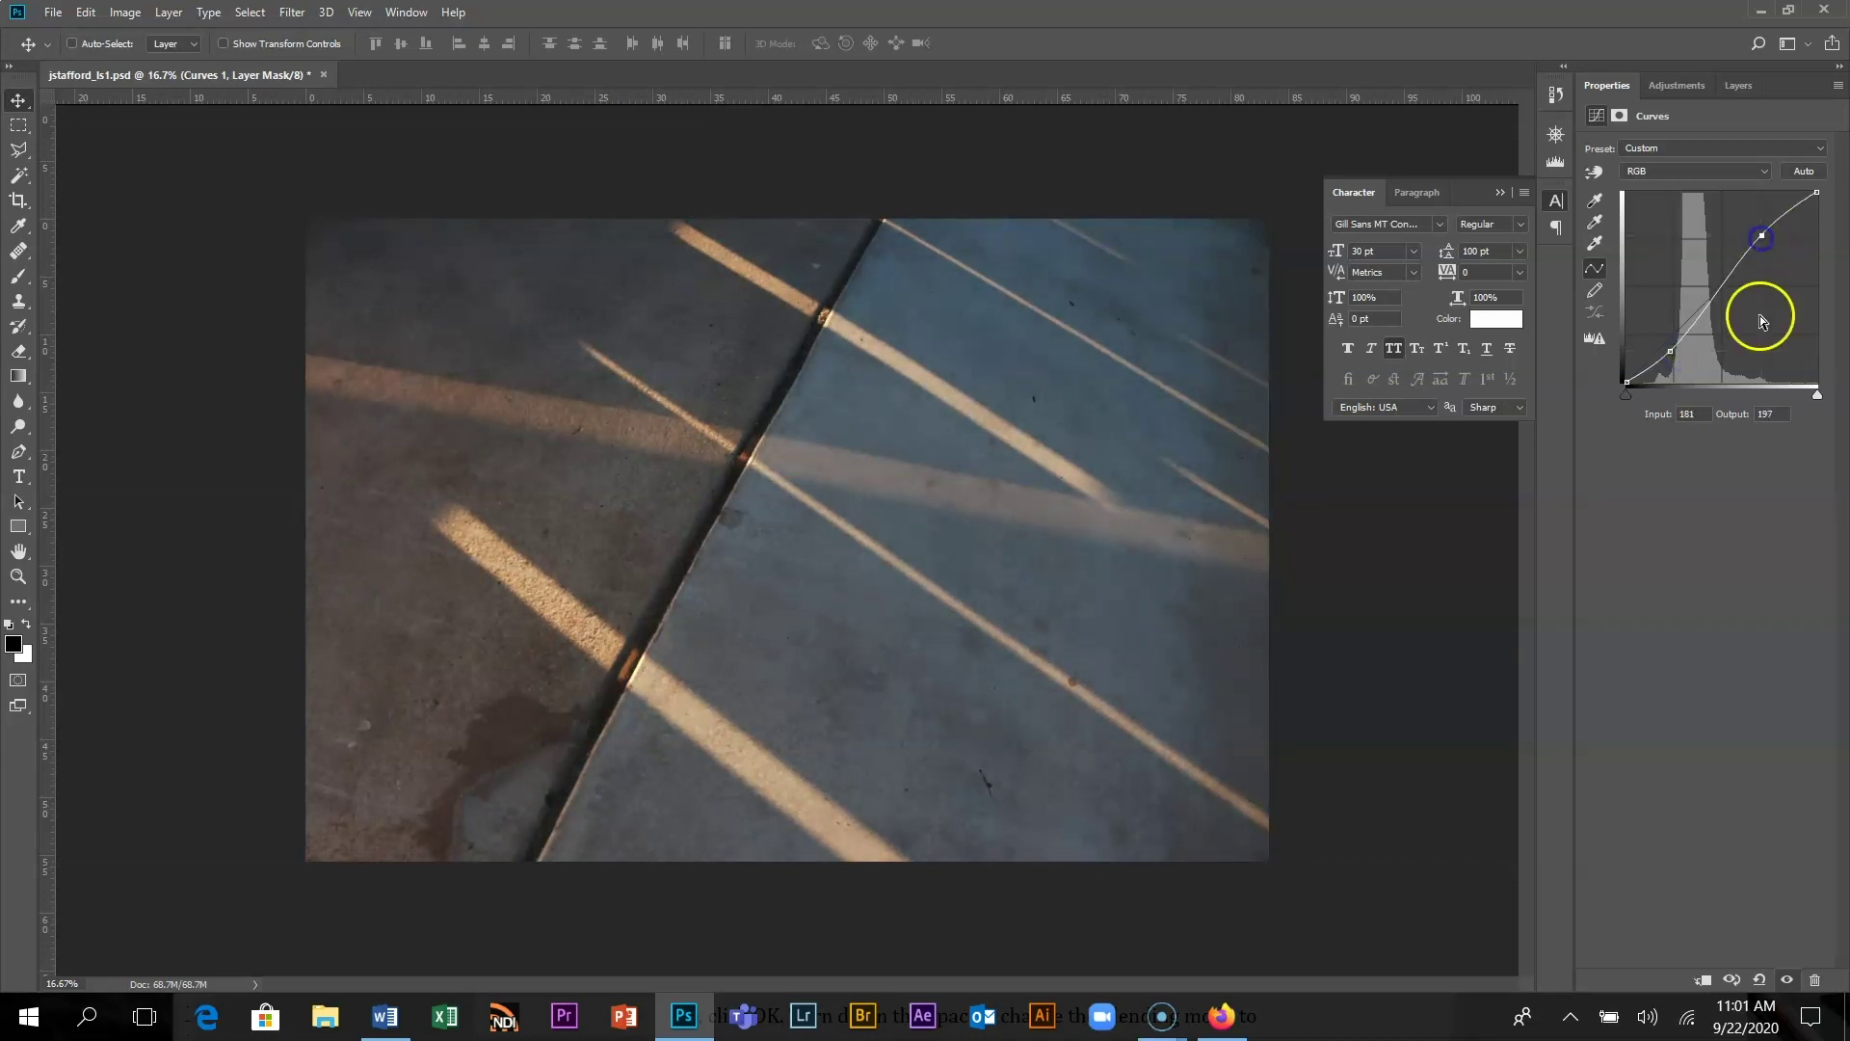
# - Compare the Increase, Medium and Strong Contrast presets and settle on Strong Contrast (RGB) with a shadow point
pyautogui.click(1732, 149)
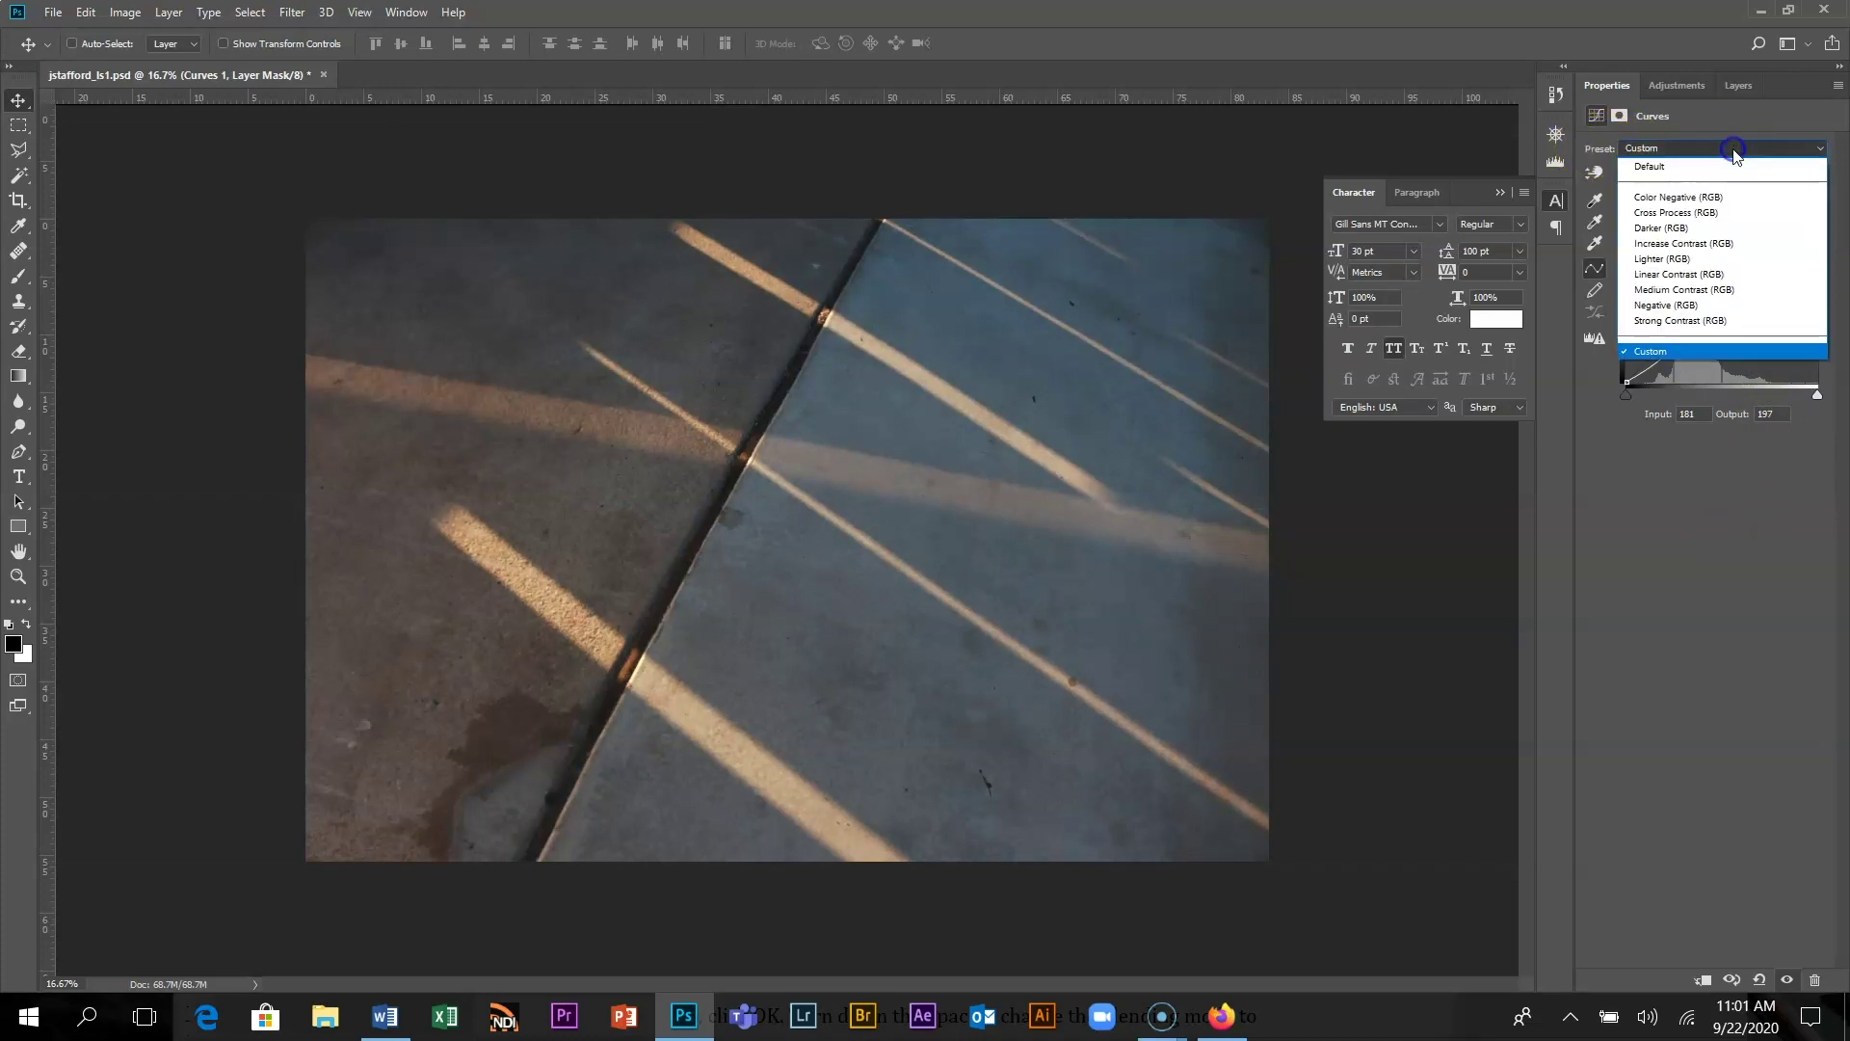
pyautogui.click(1691, 243)
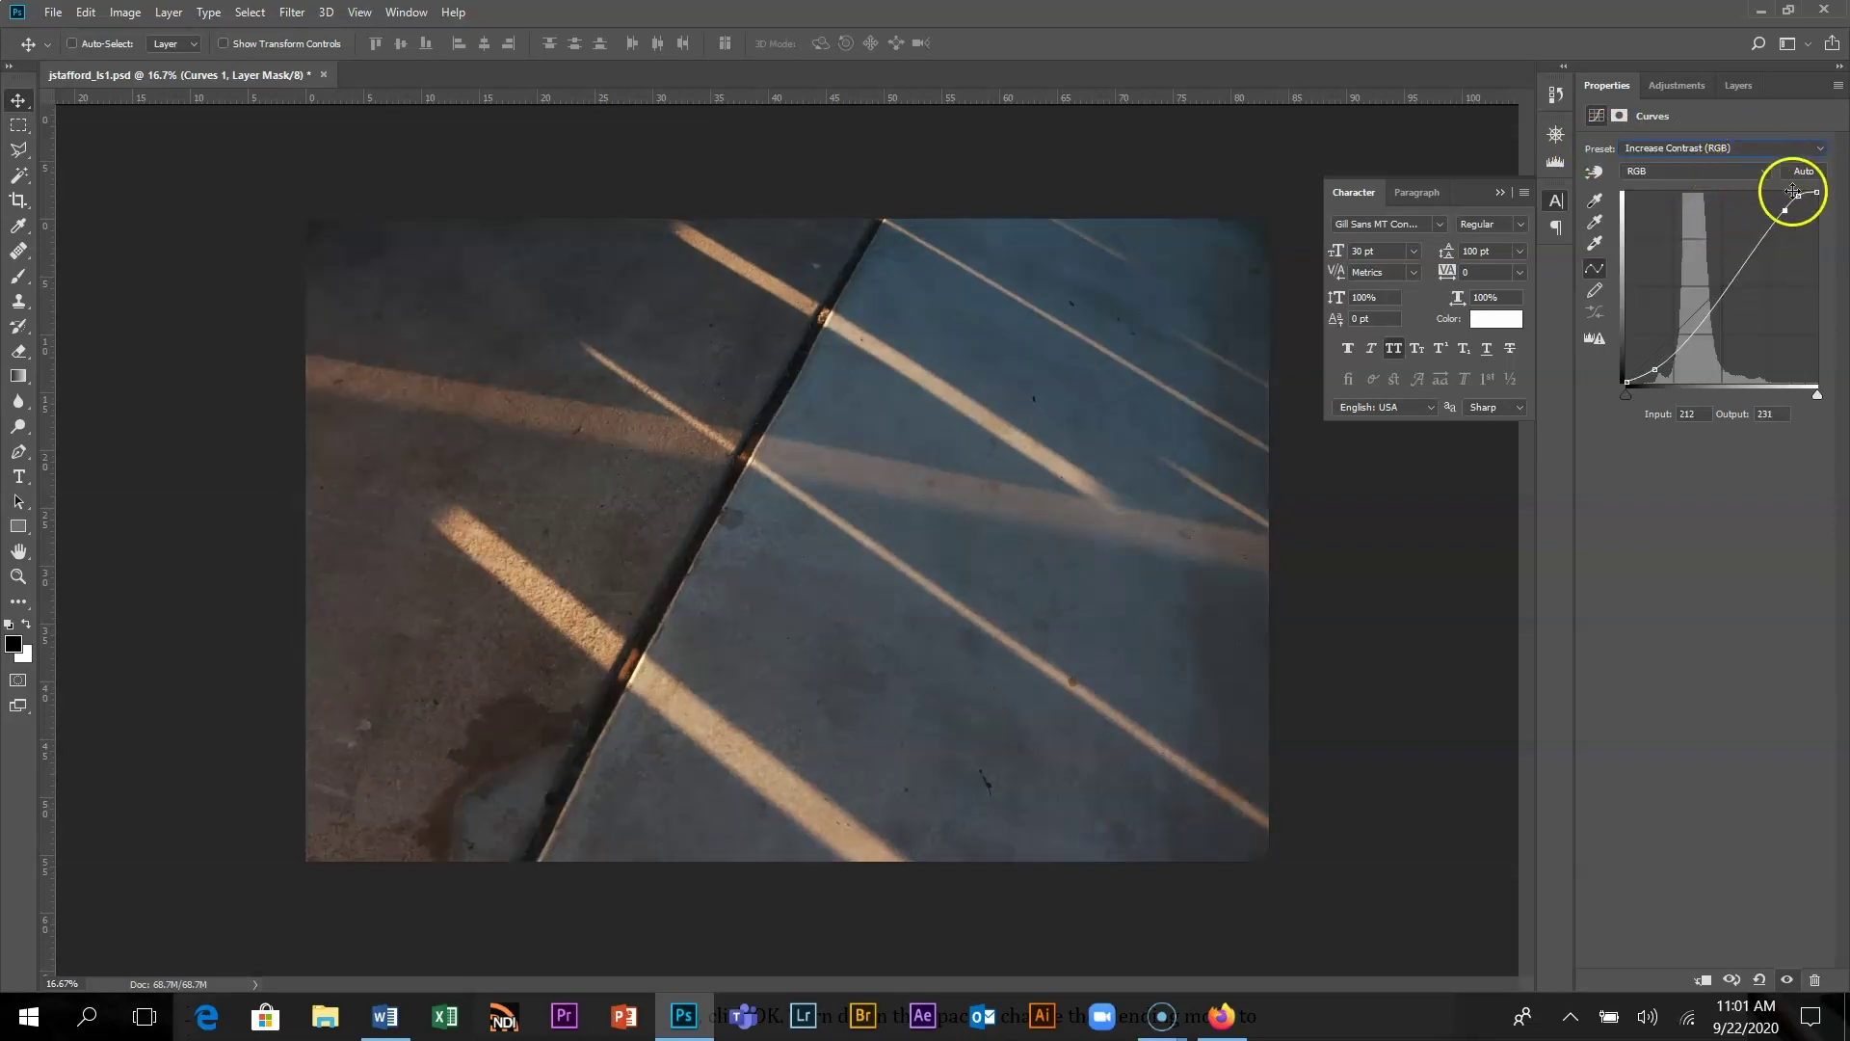
pyautogui.click(1731, 149)
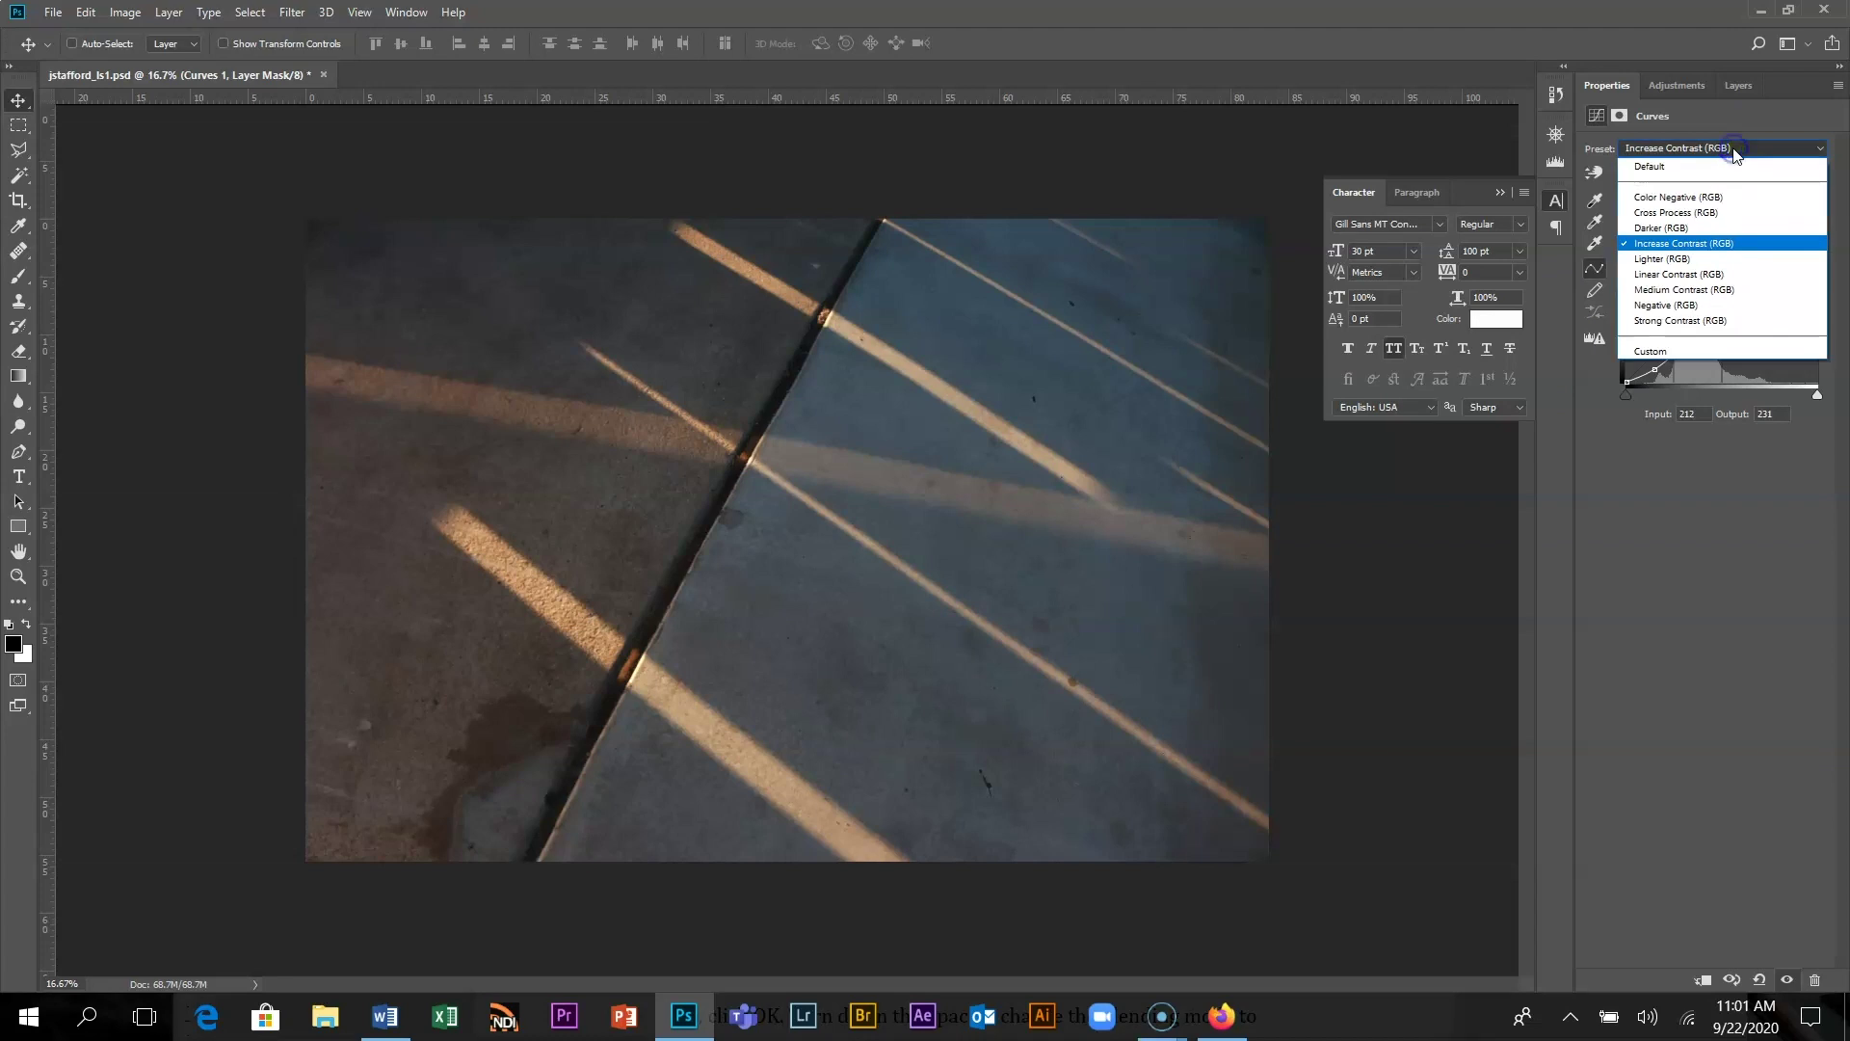
pyautogui.click(1684, 289)
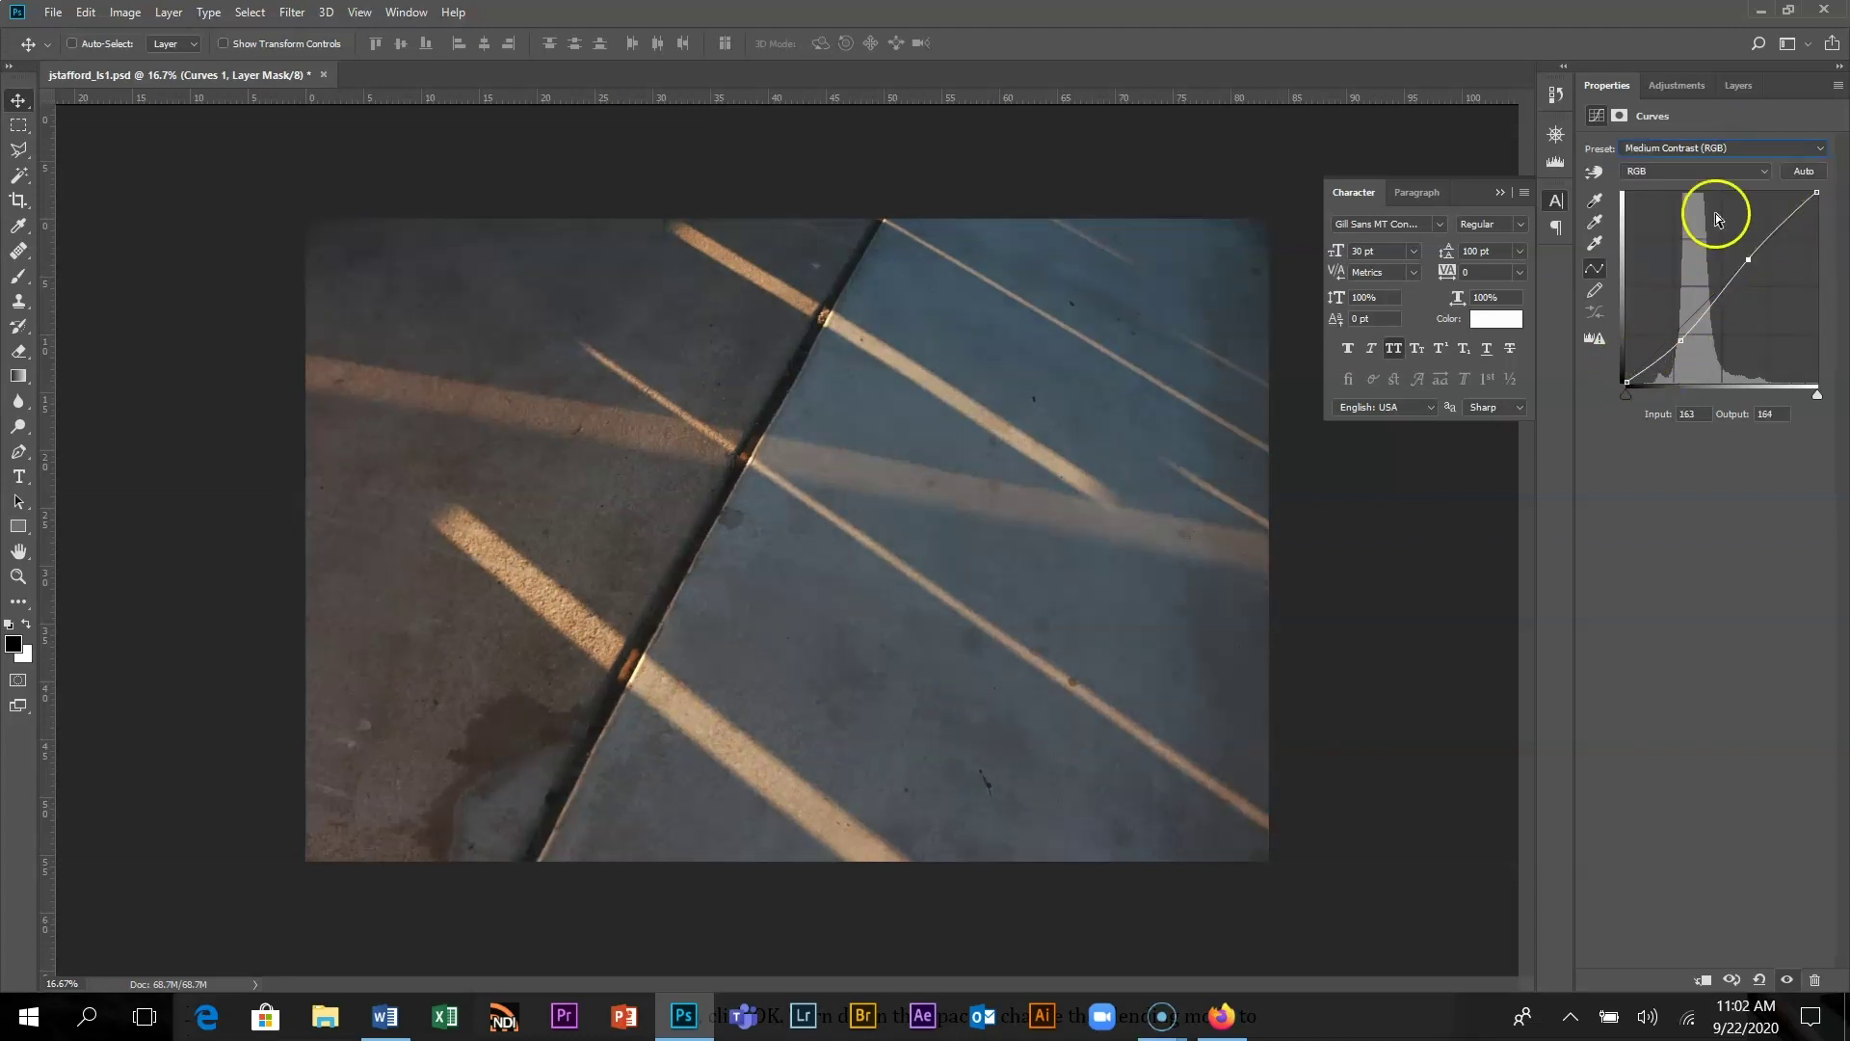
pyautogui.click(1744, 149)
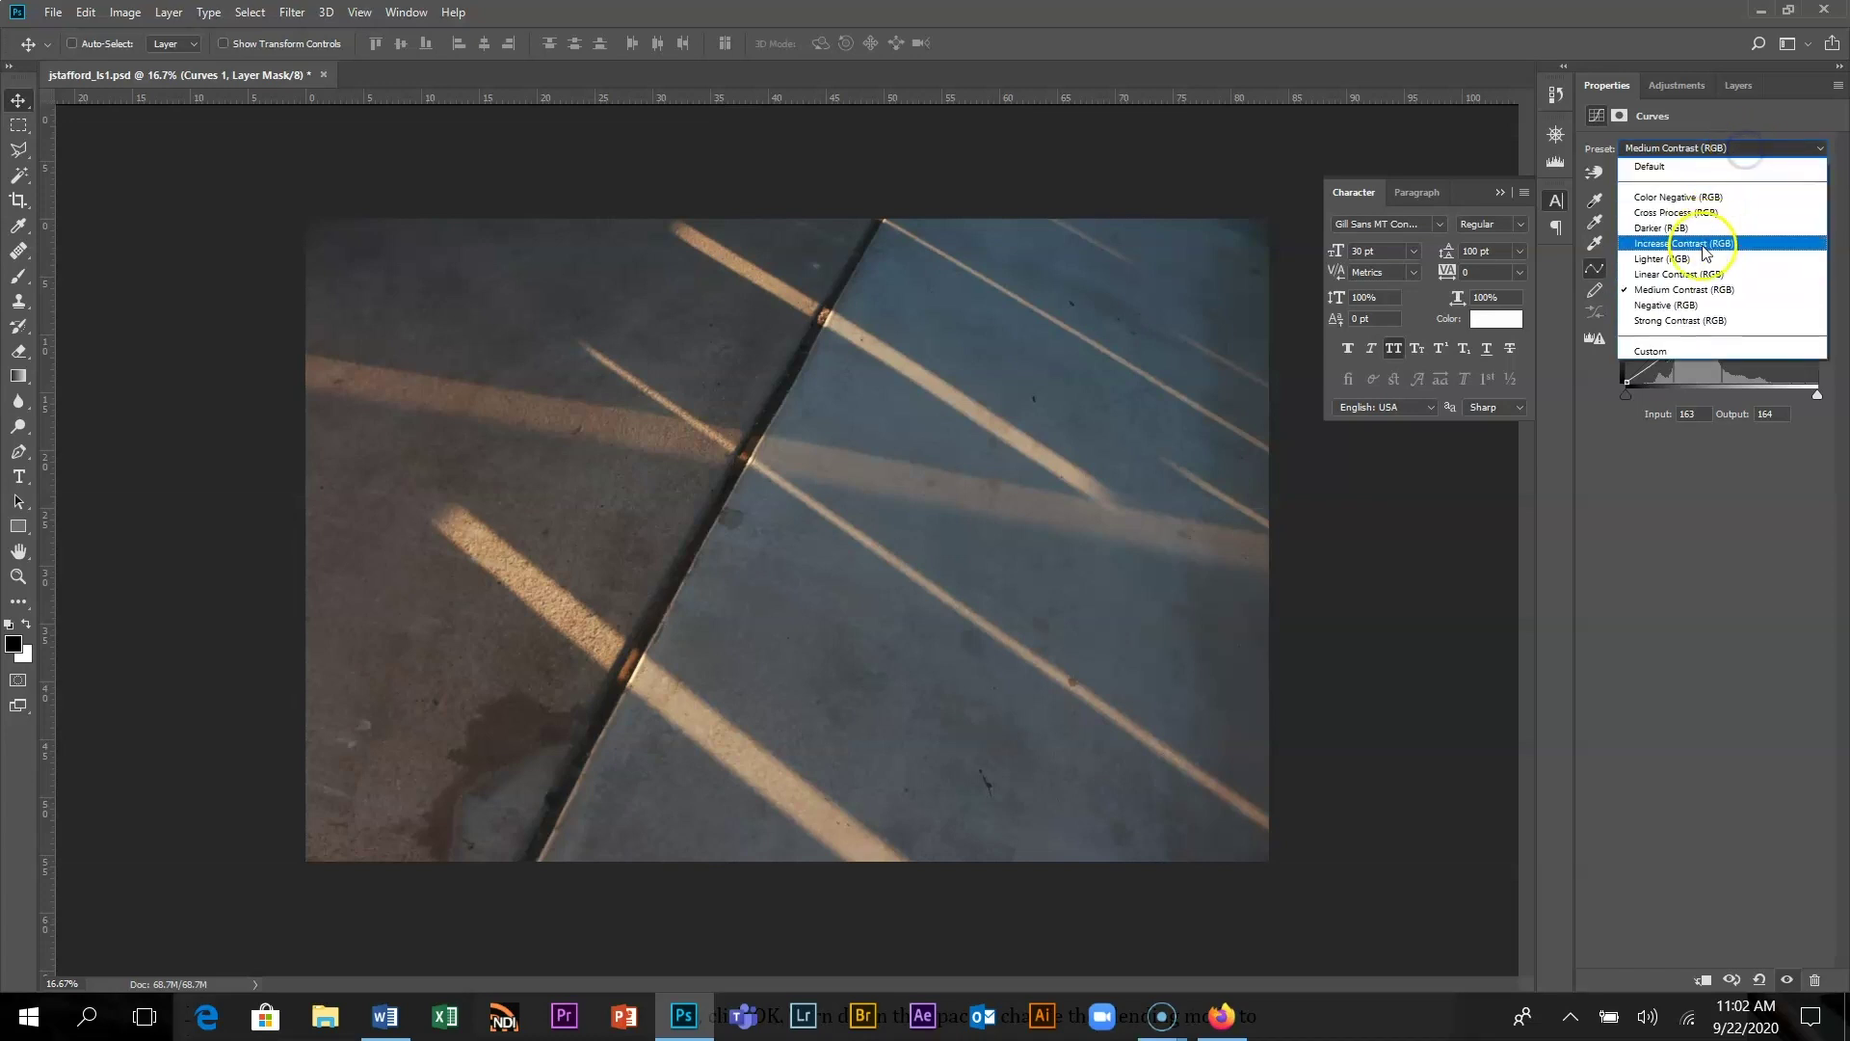
pyautogui.click(1693, 319)
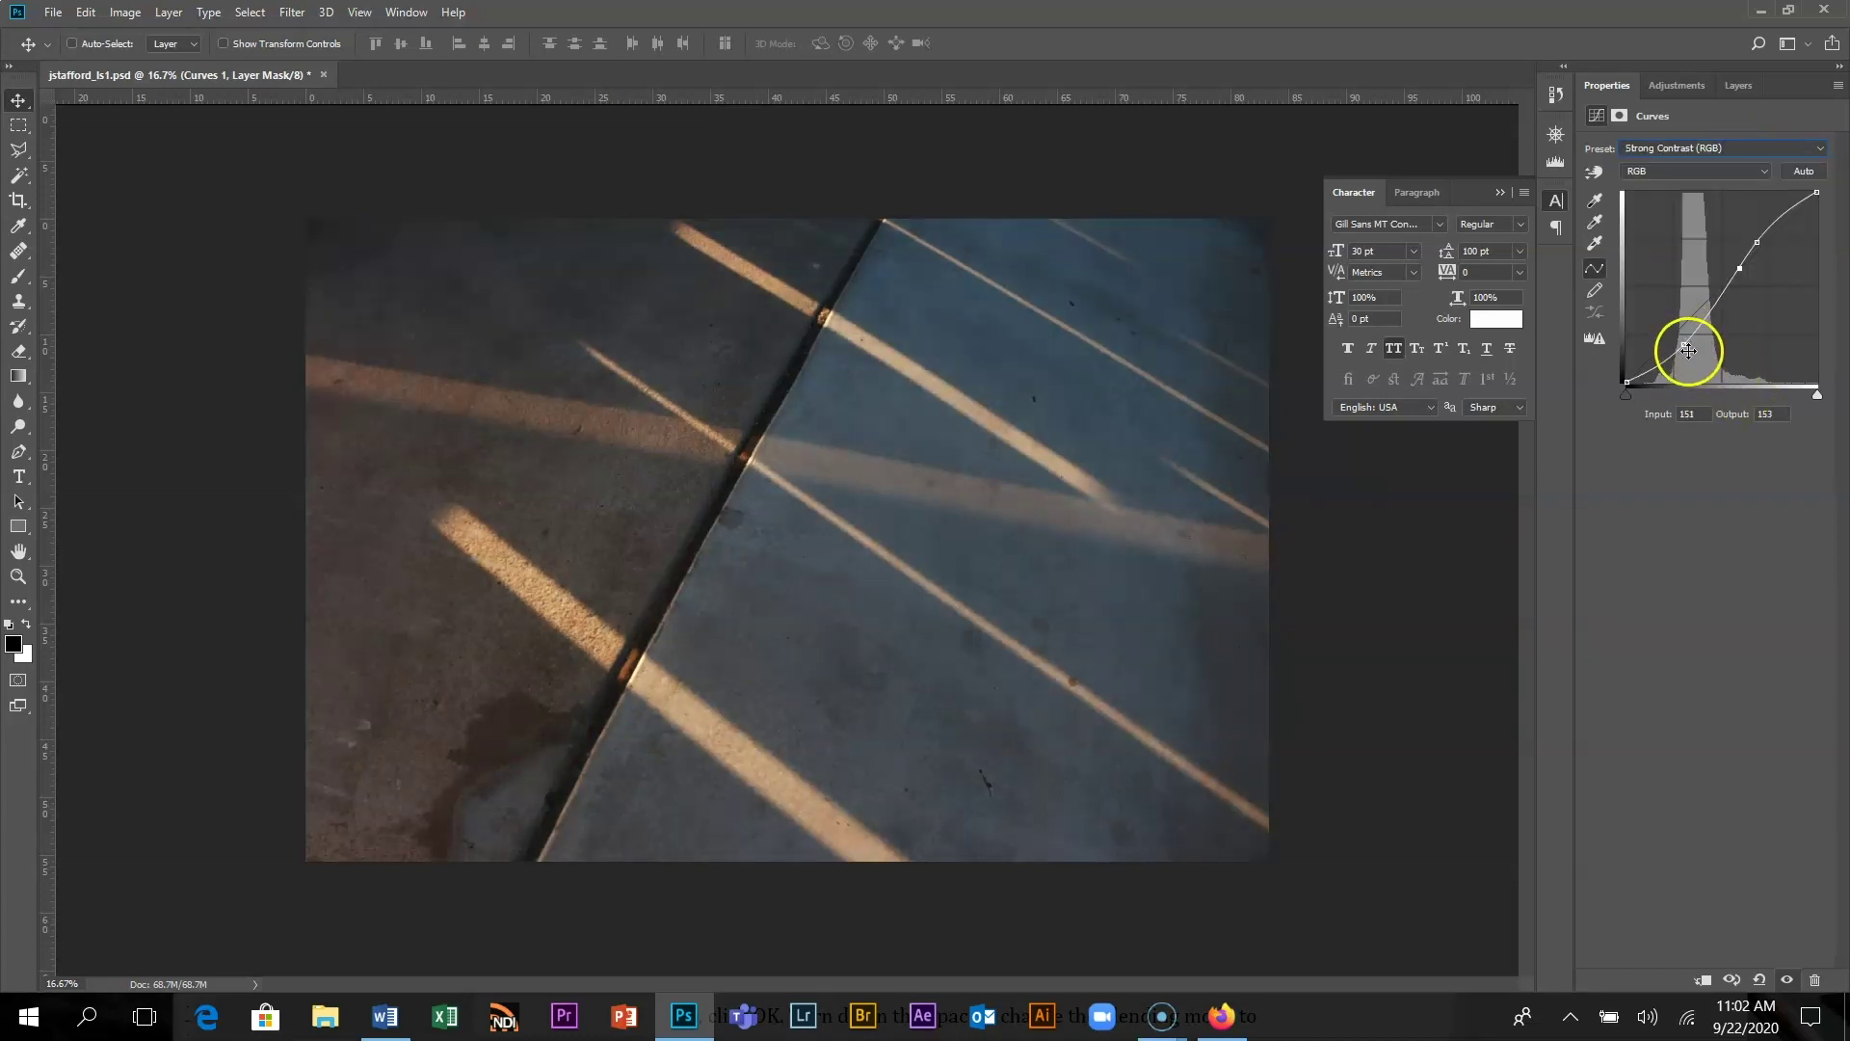
pyautogui.click(1683, 345)
# - Highlight step 5 on Shadows/Highlights in the handout, then switch back to the sidewalk photo
pyautogui.click(385, 1017)
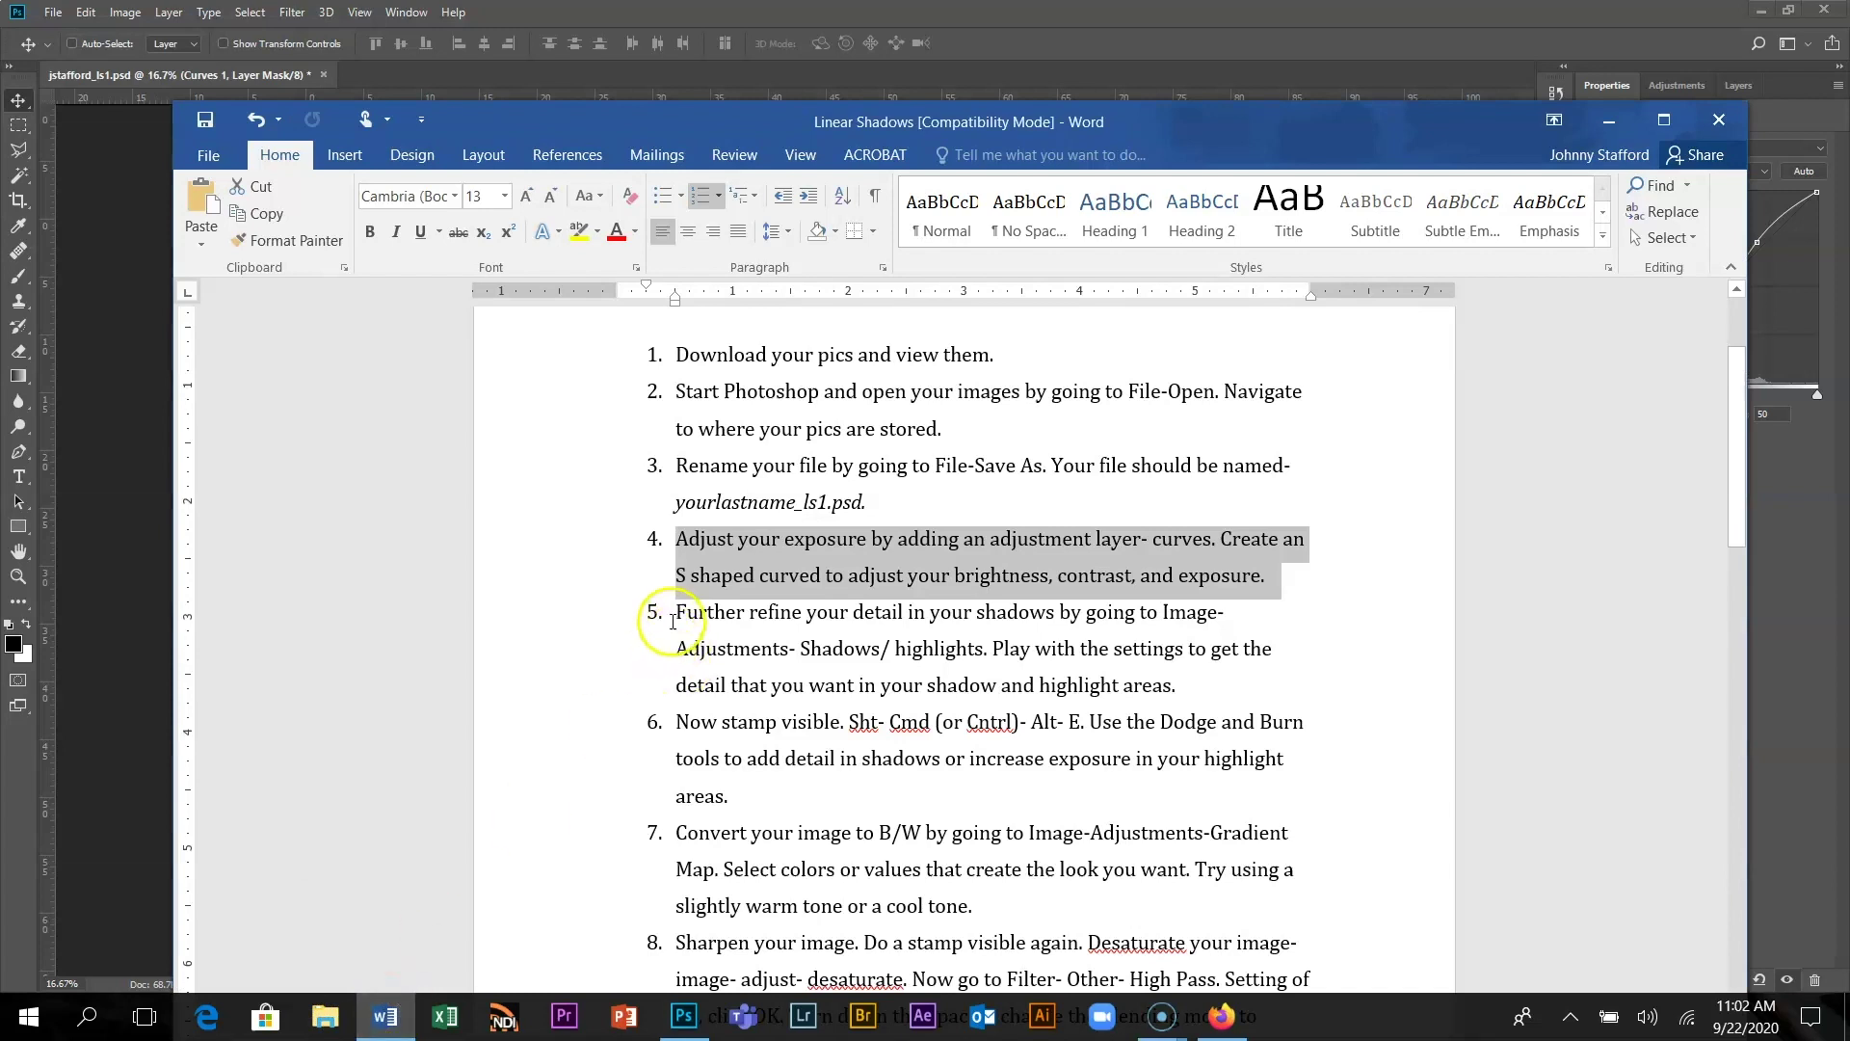
pyautogui.moveTo(675, 611); pyautogui.dragTo(1243, 695)
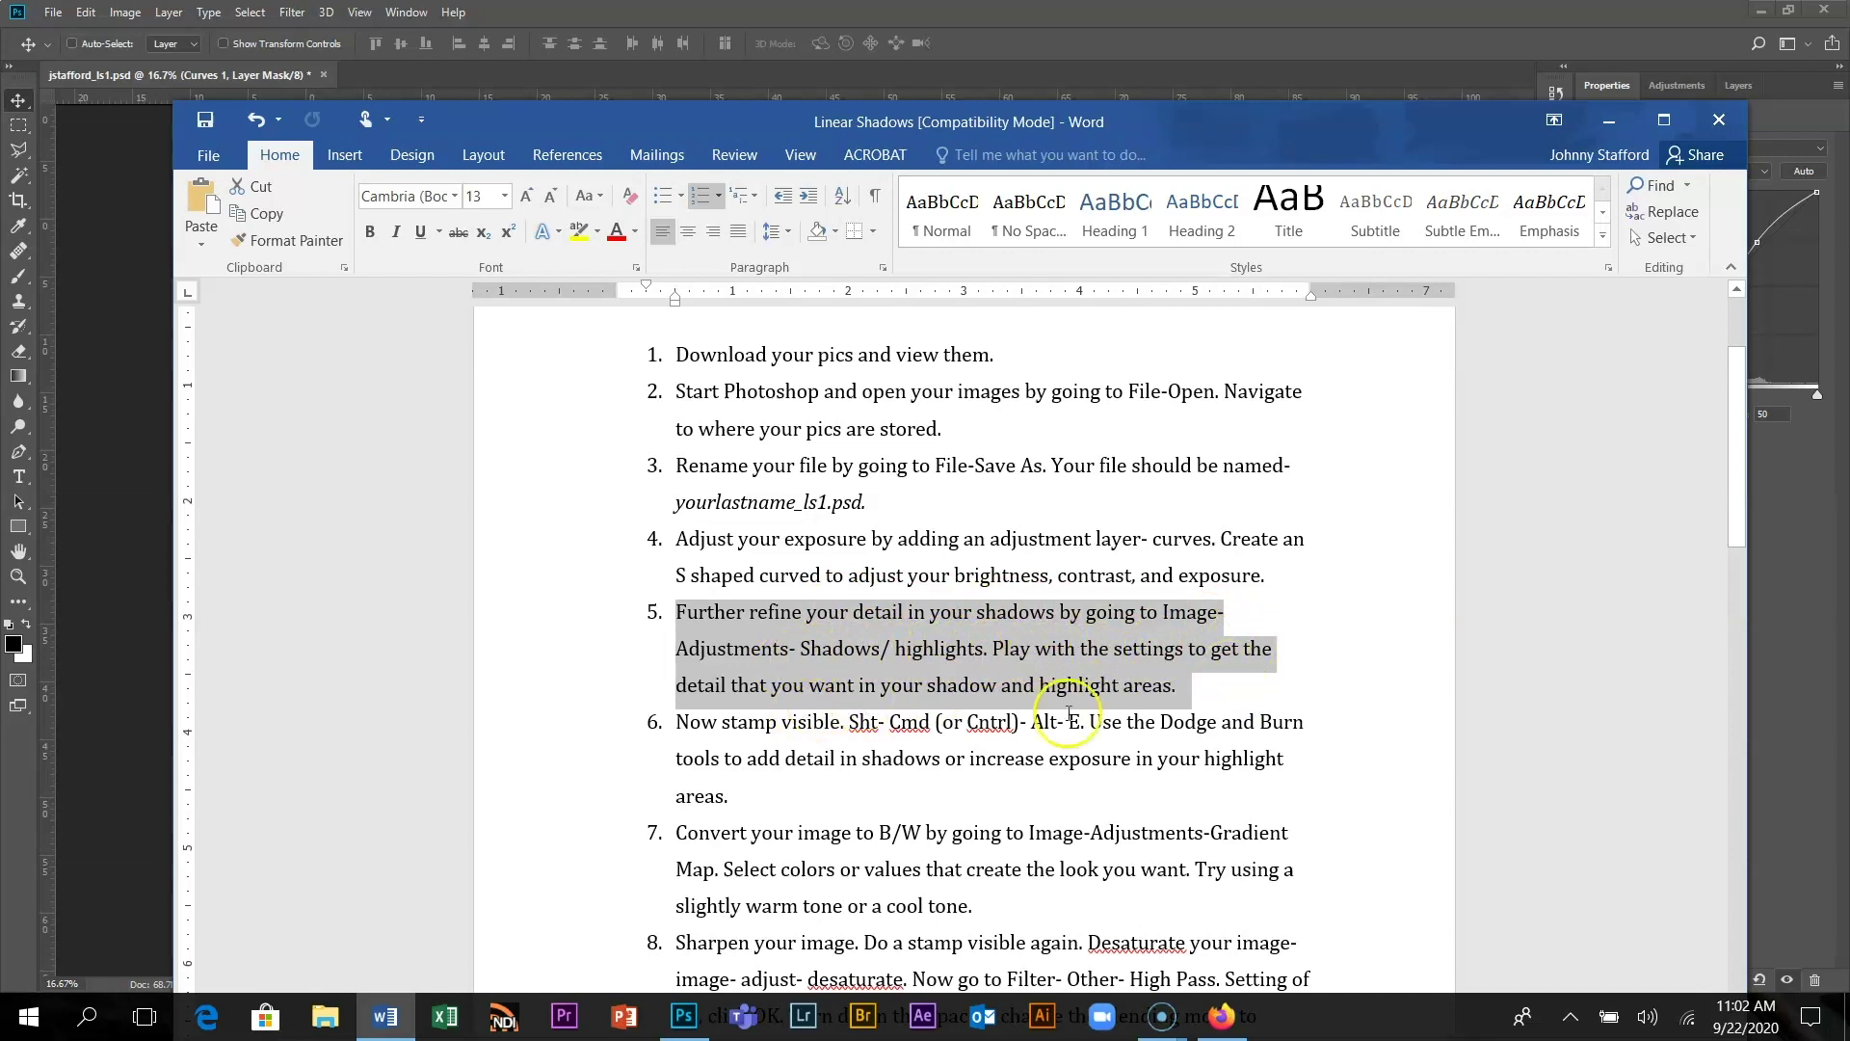
pyautogui.click(117, 628)
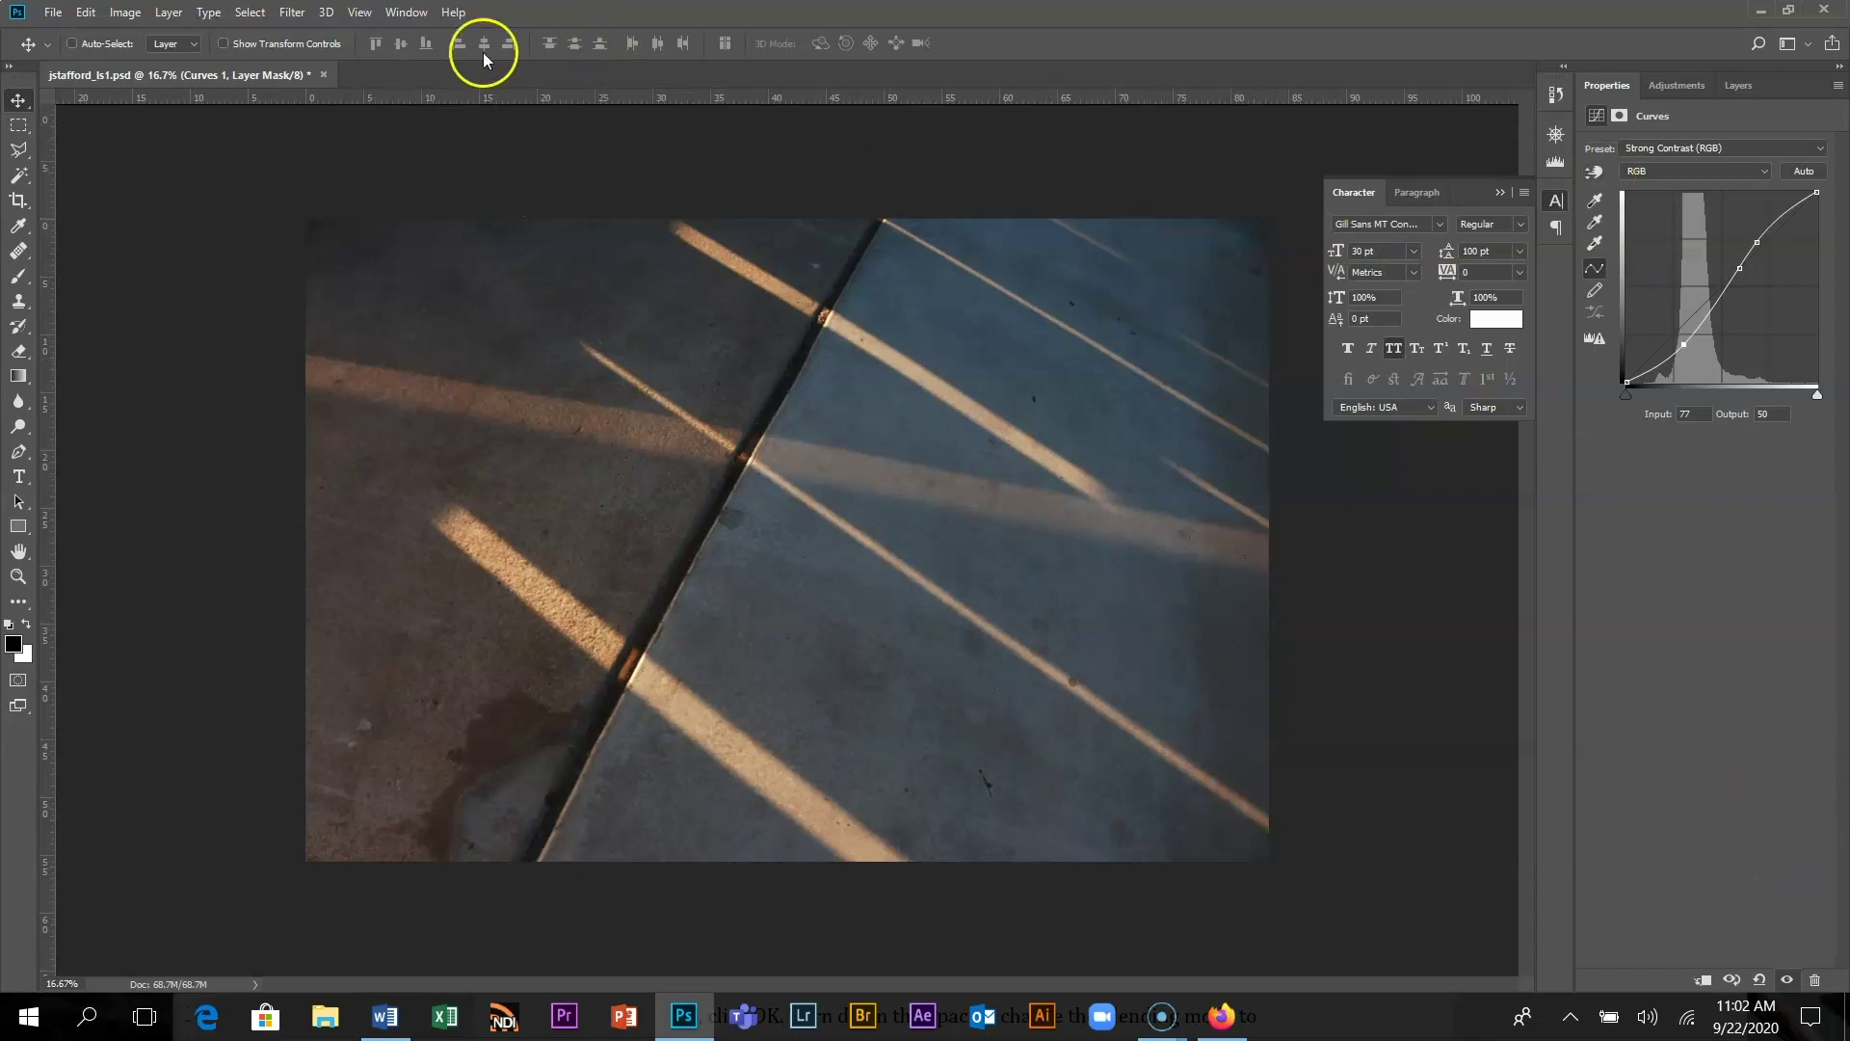
# - Trial Shadows/Highlights with shadows 24 and highlights 13, then cancel it and show the Layers panel
pyautogui.click(126, 12)
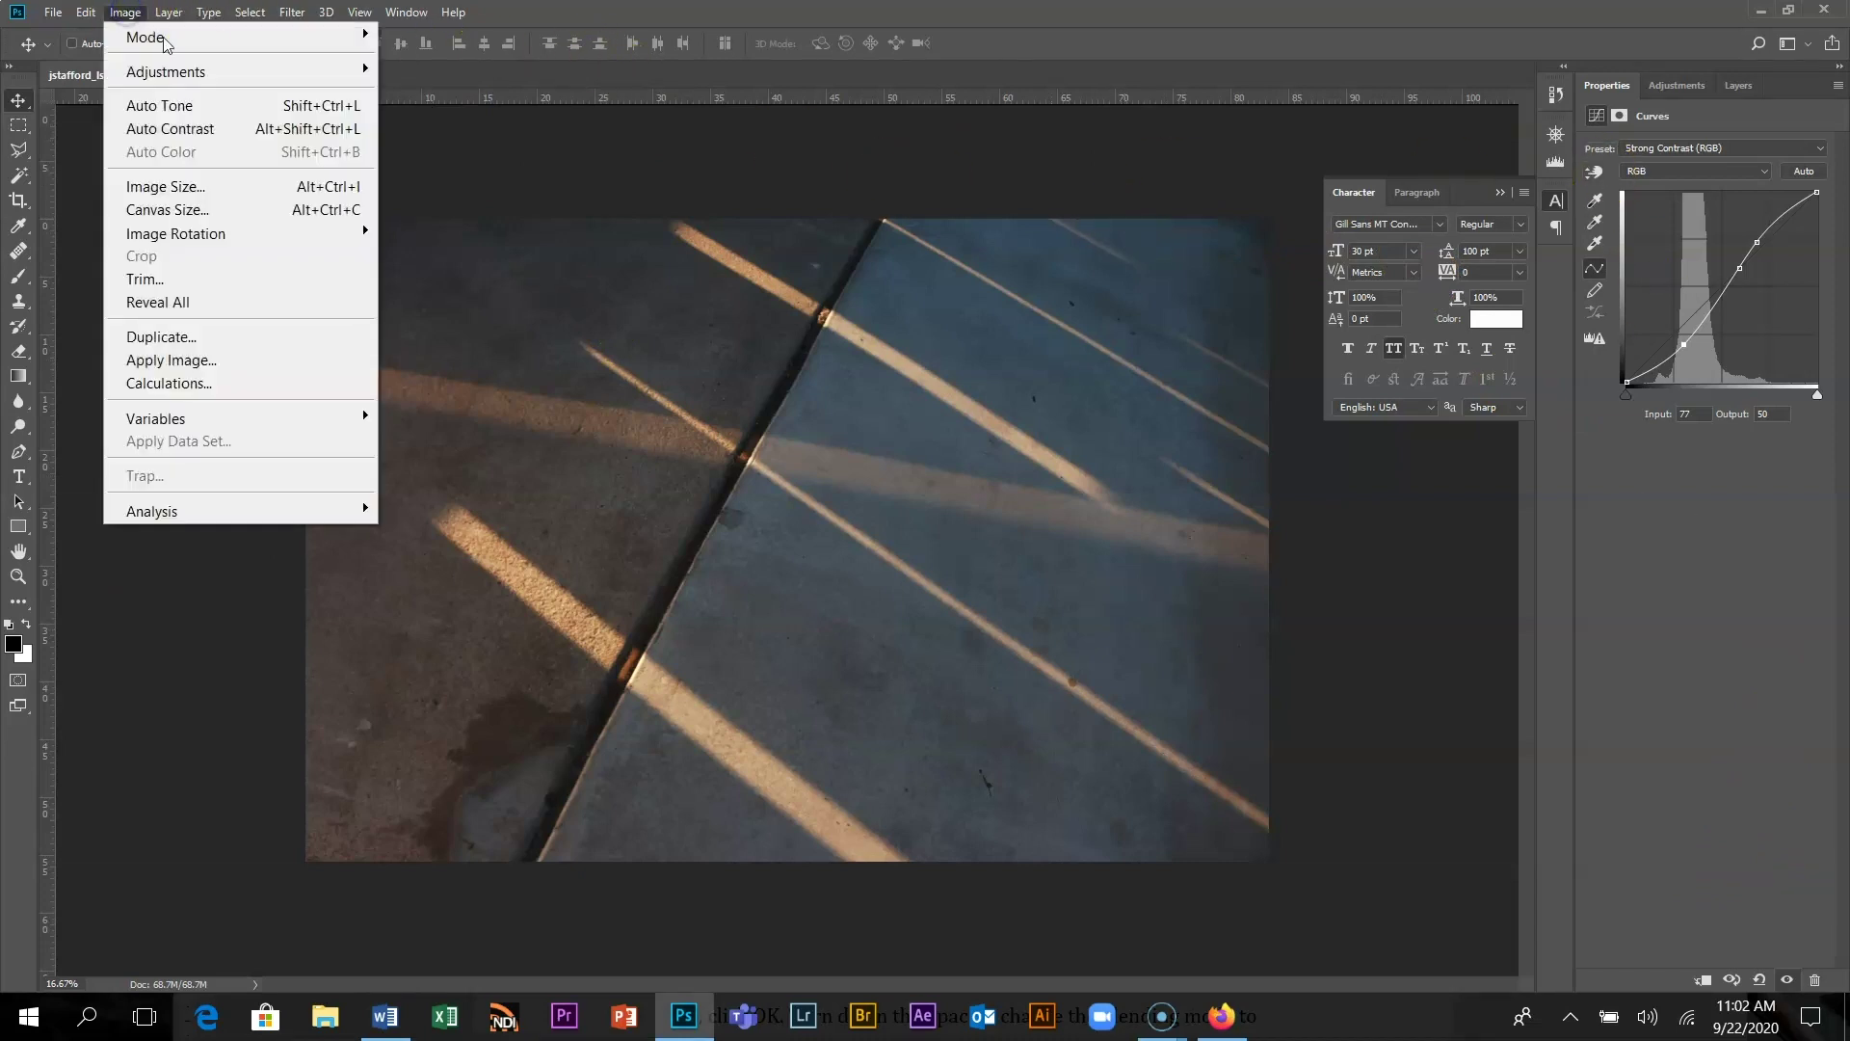
pyautogui.moveTo(200, 78)
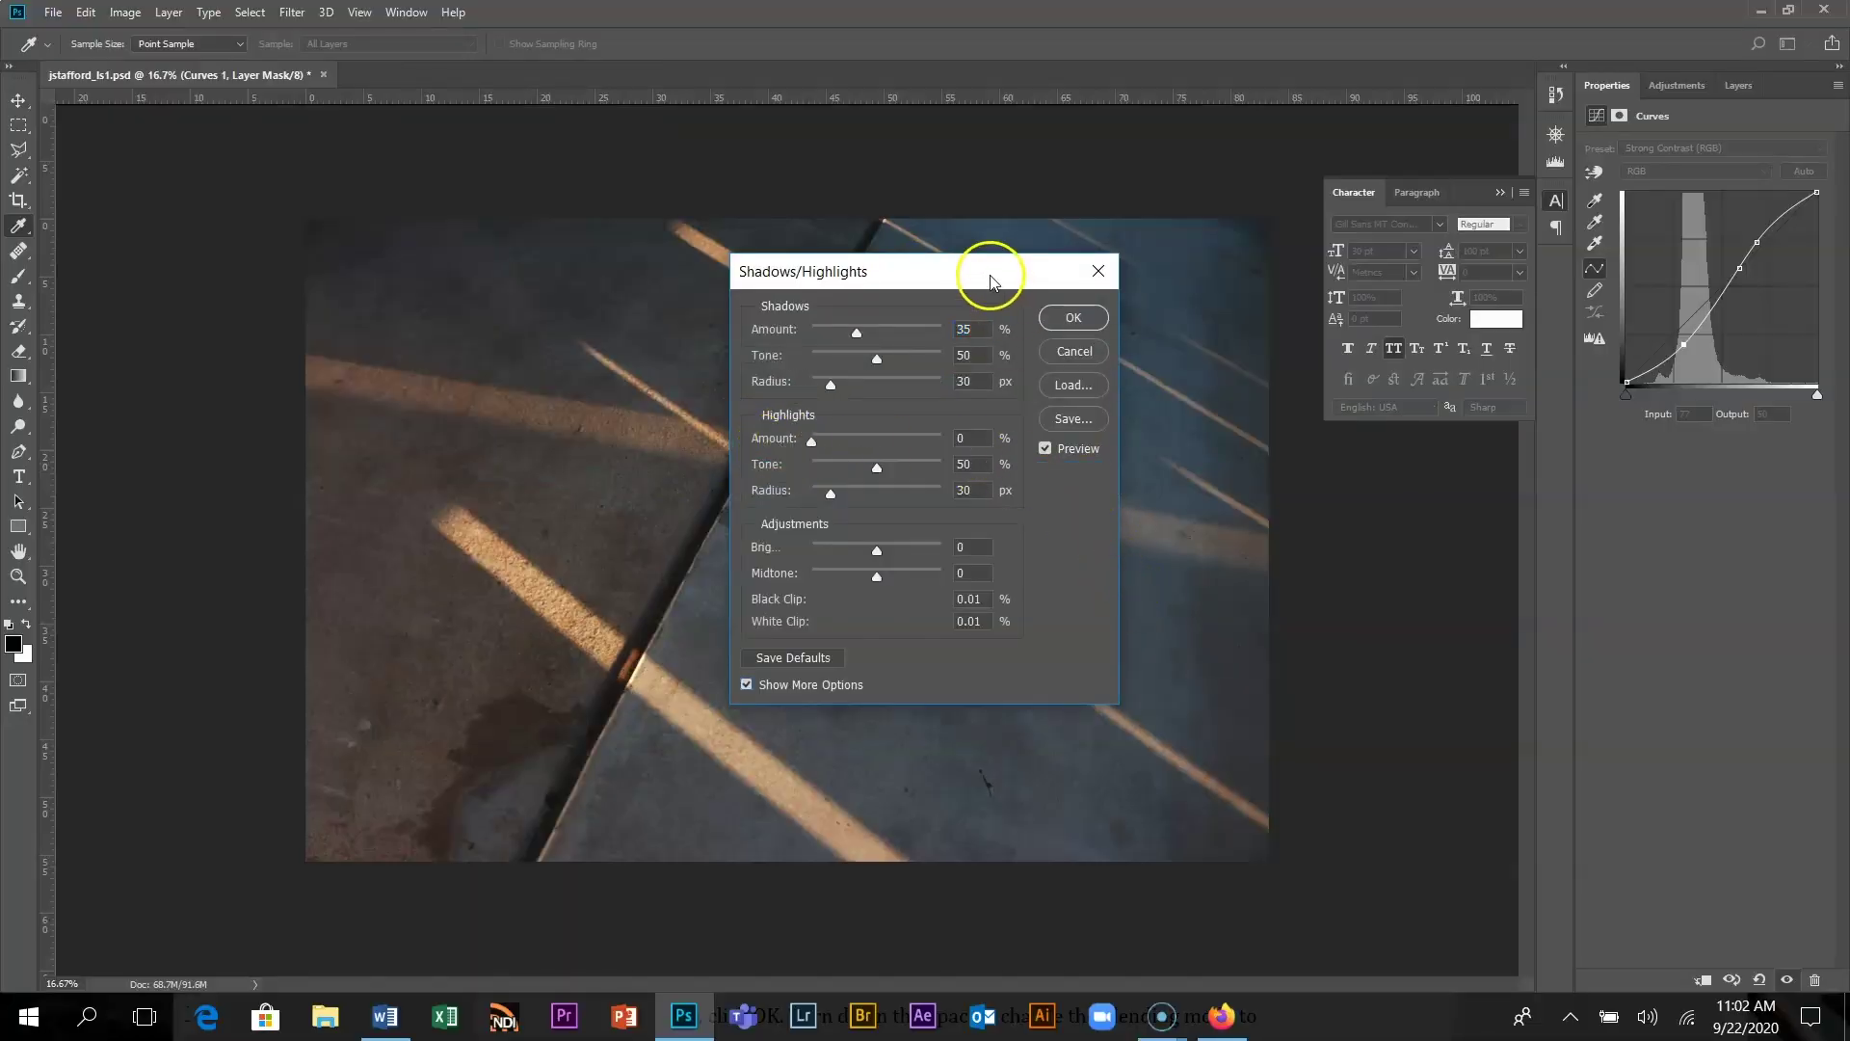
pyautogui.moveTo(998, 277); pyautogui.dragTo(1487, 463)
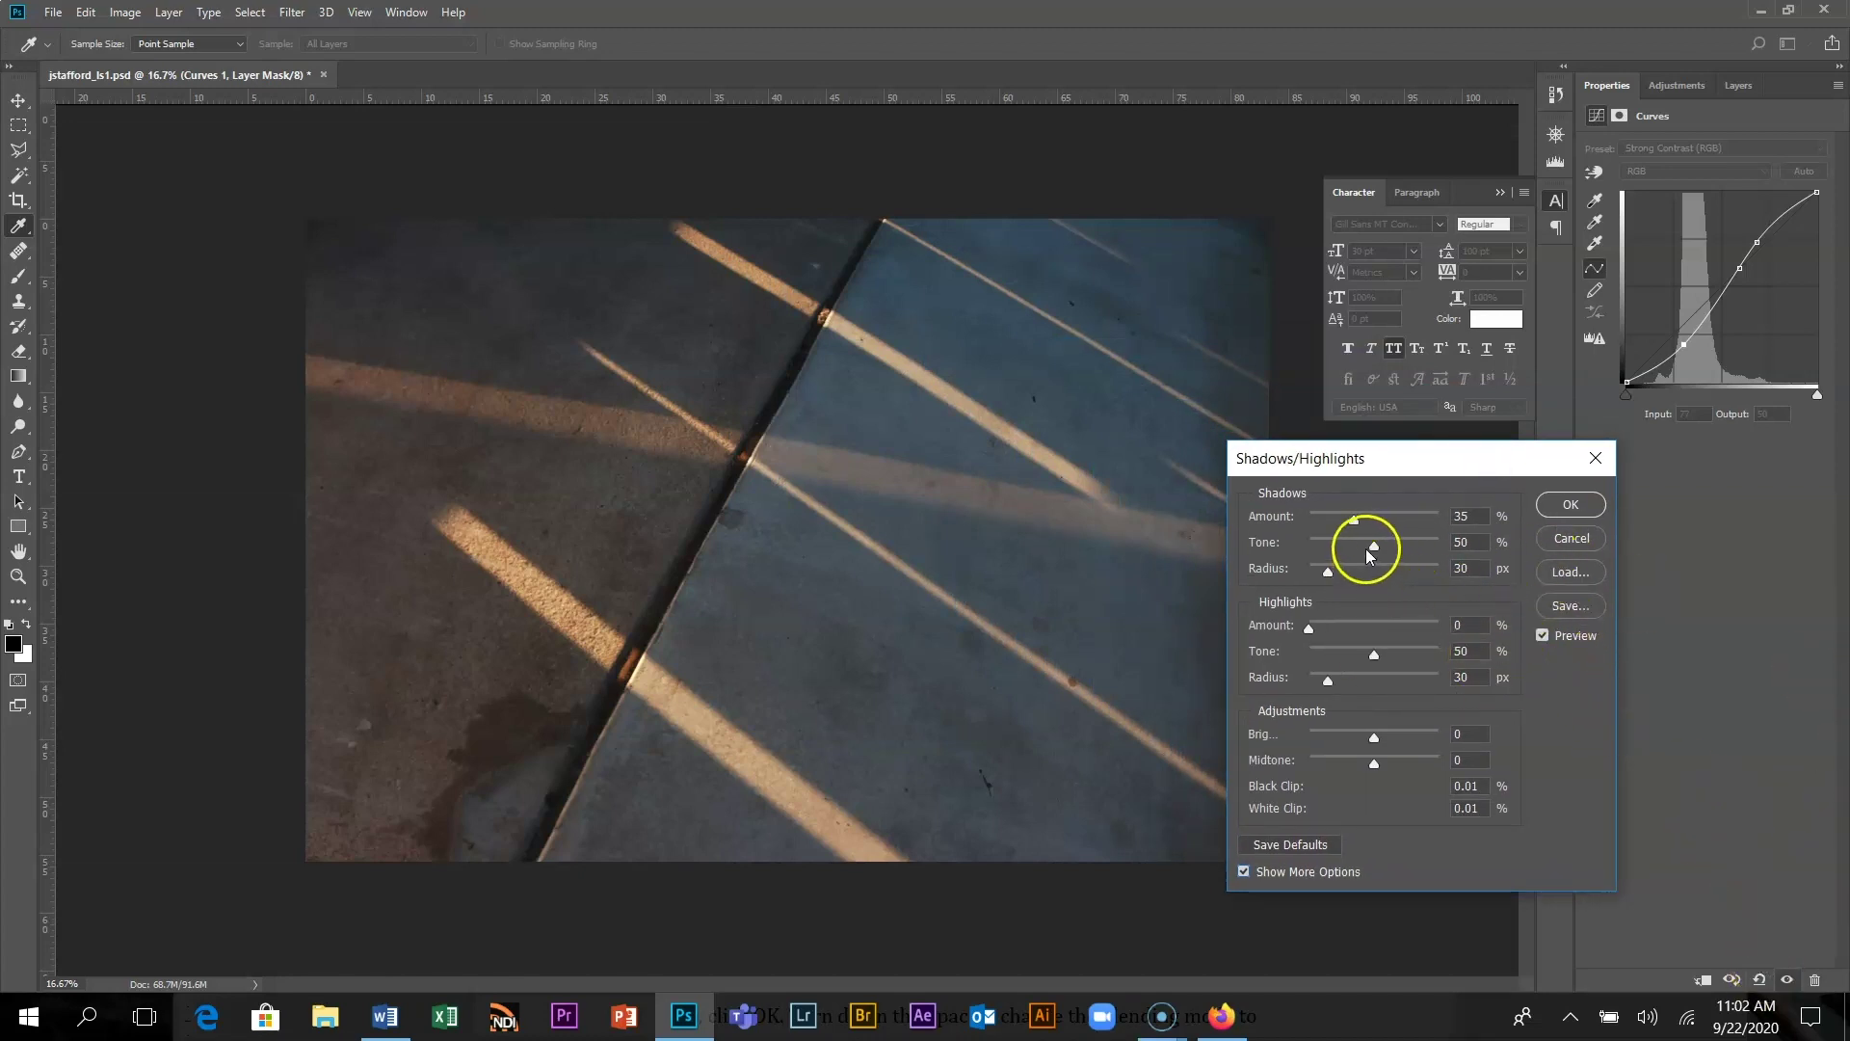
pyautogui.moveTo(1354, 522); pyautogui.dragTo(1450, 544)
pyautogui.click(1433, 544)
pyautogui.moveTo(1370, 517); pyautogui.dragTo(1413, 528)
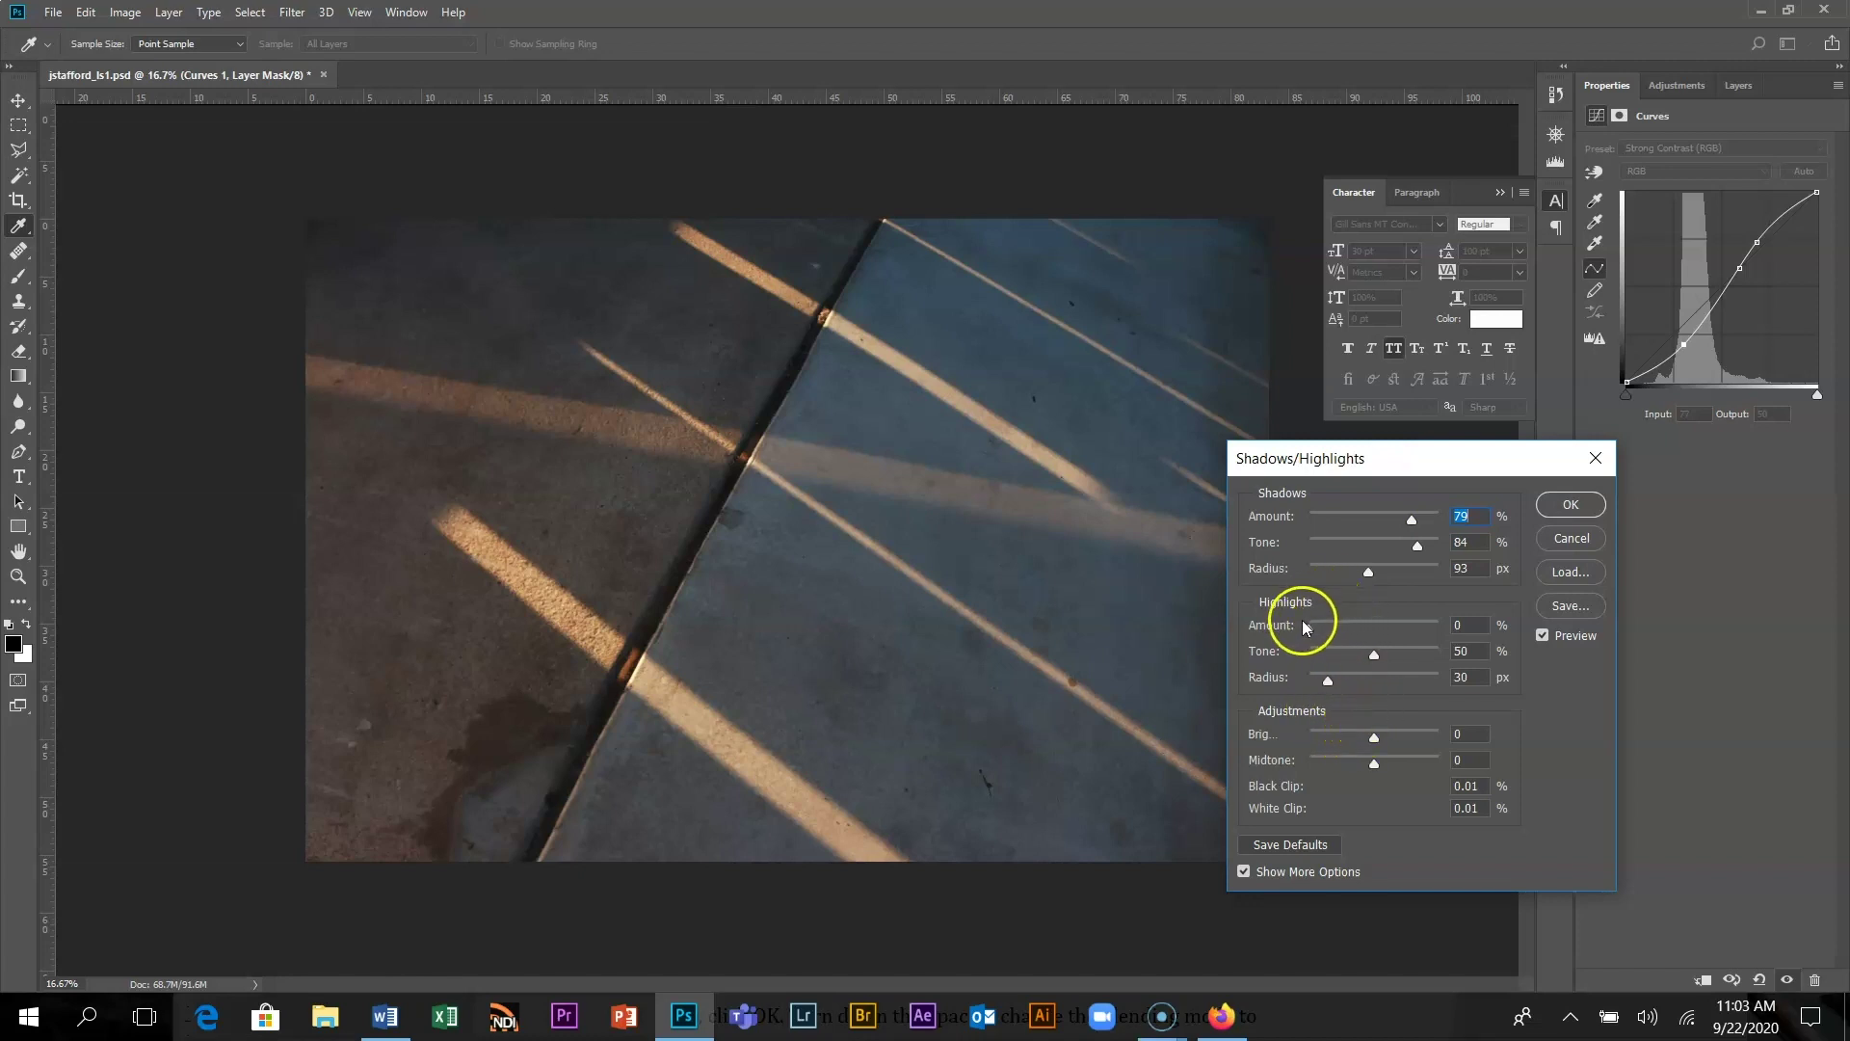
pyautogui.moveTo(1309, 627); pyautogui.dragTo(1353, 763)
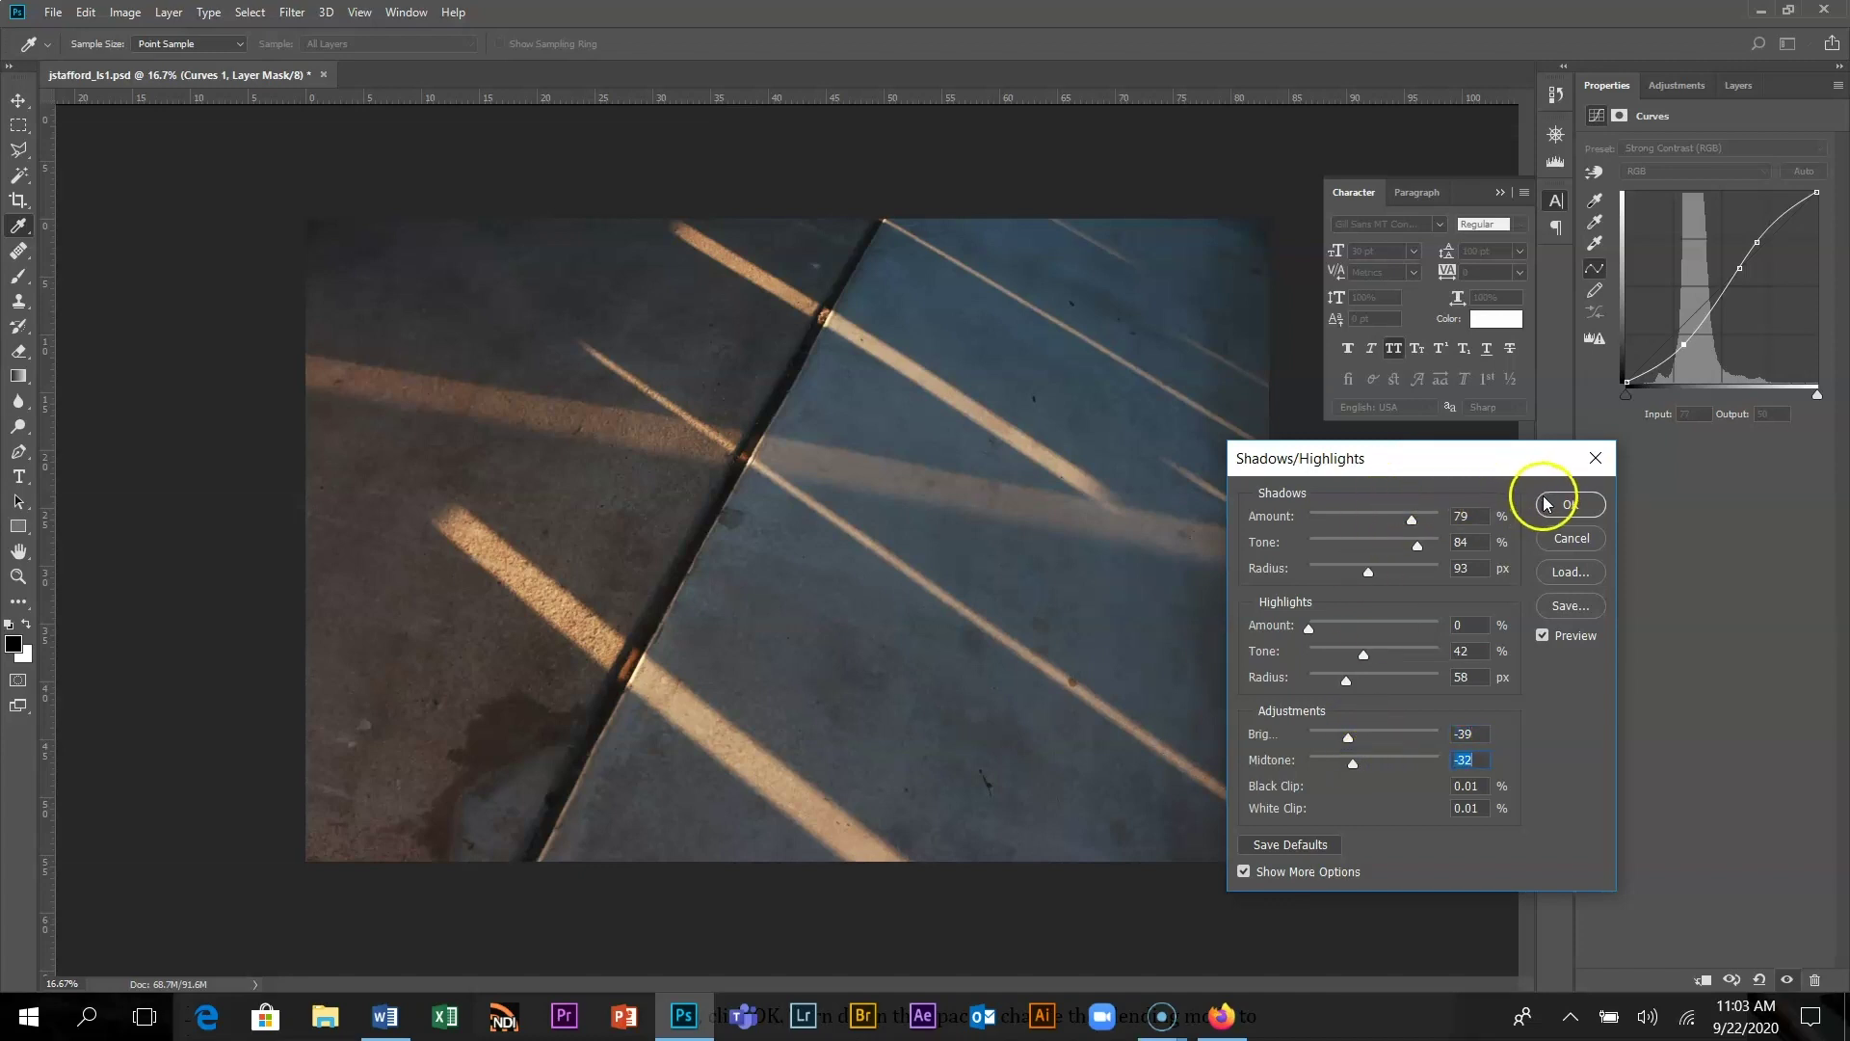
pyautogui.moveTo(1461, 475); pyautogui.dragTo(1386, 473)
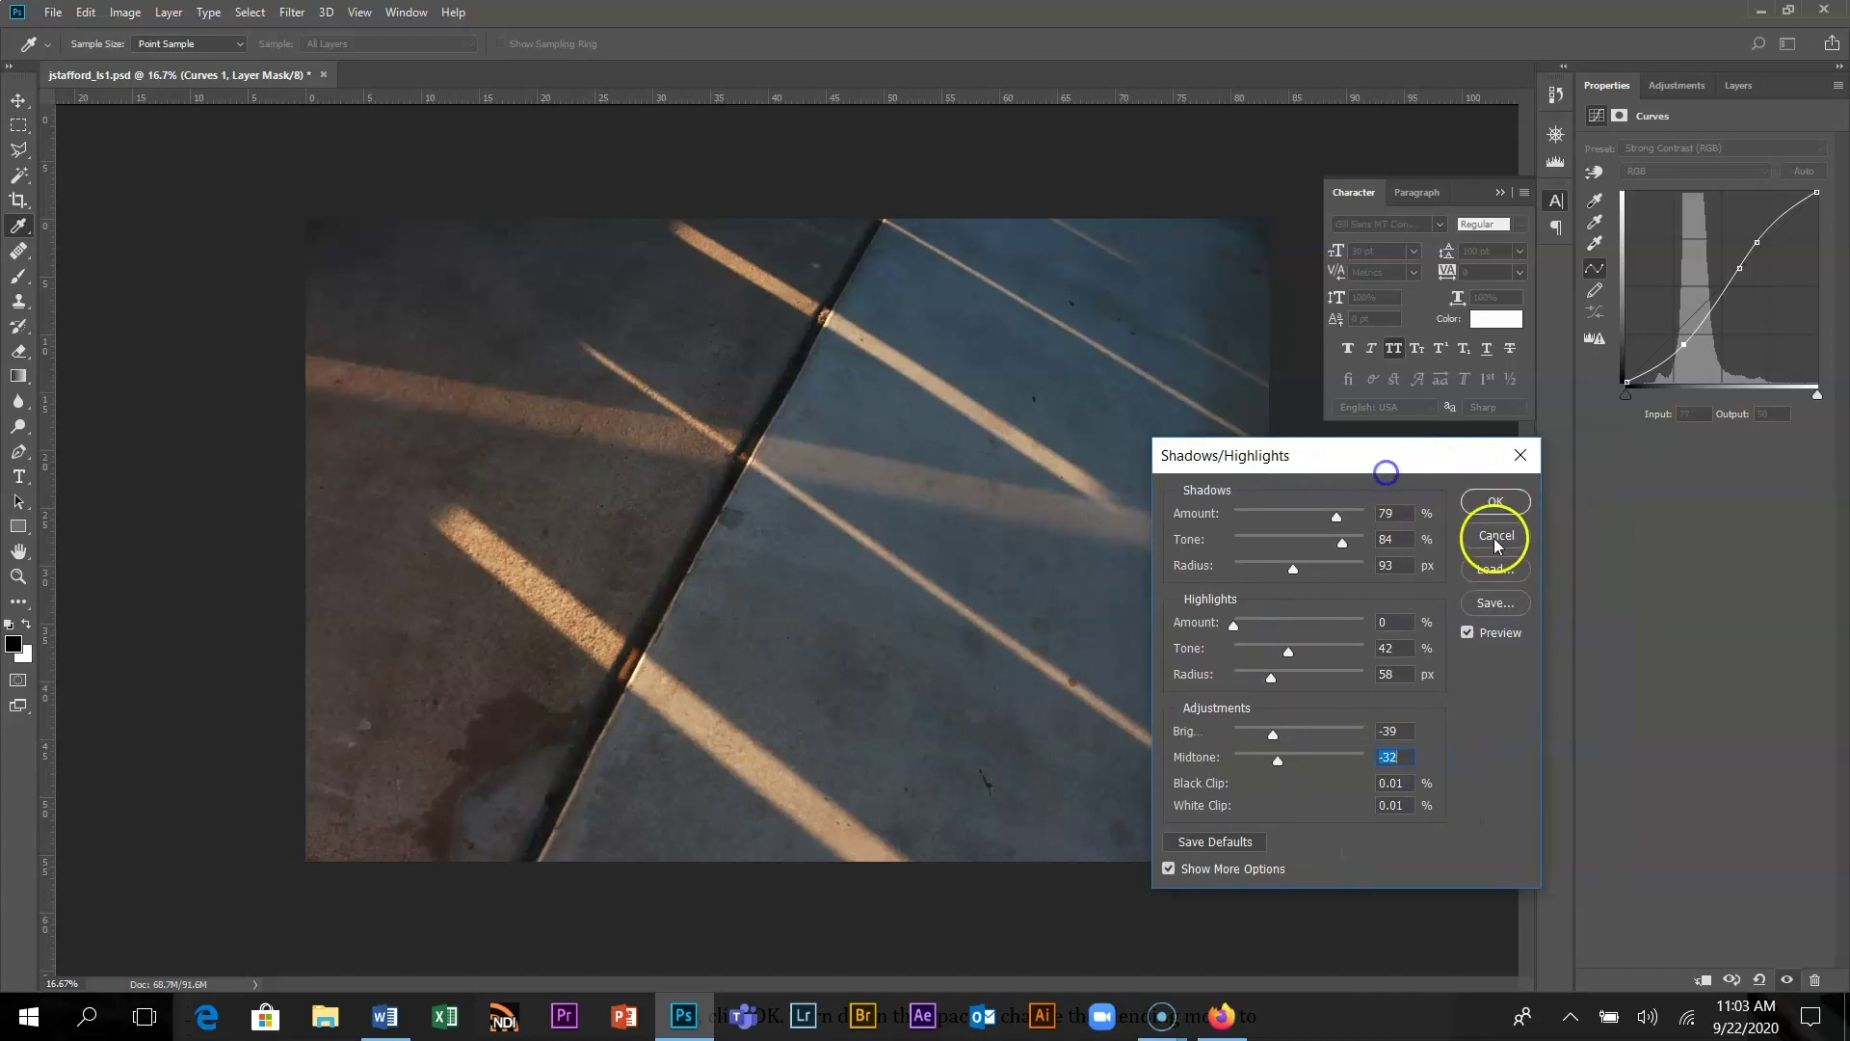
pyautogui.click(1496, 536)
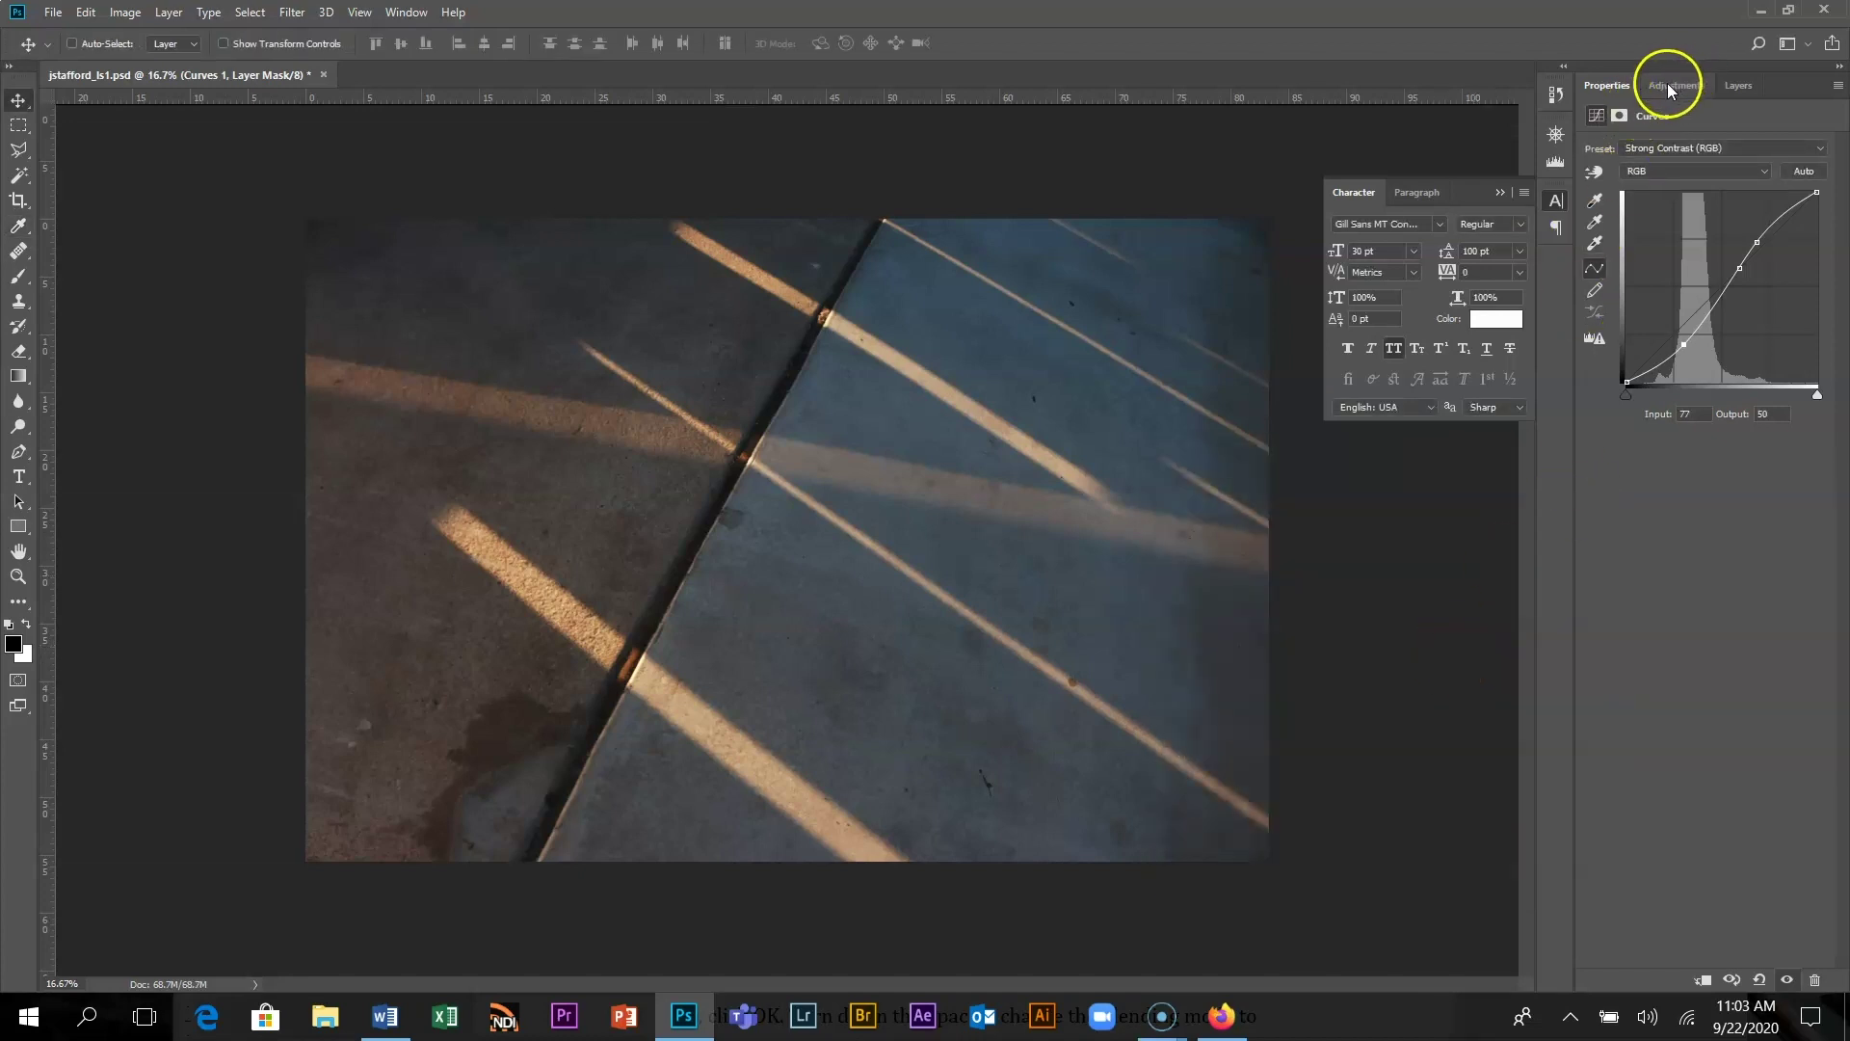
pyautogui.click(1734, 87)
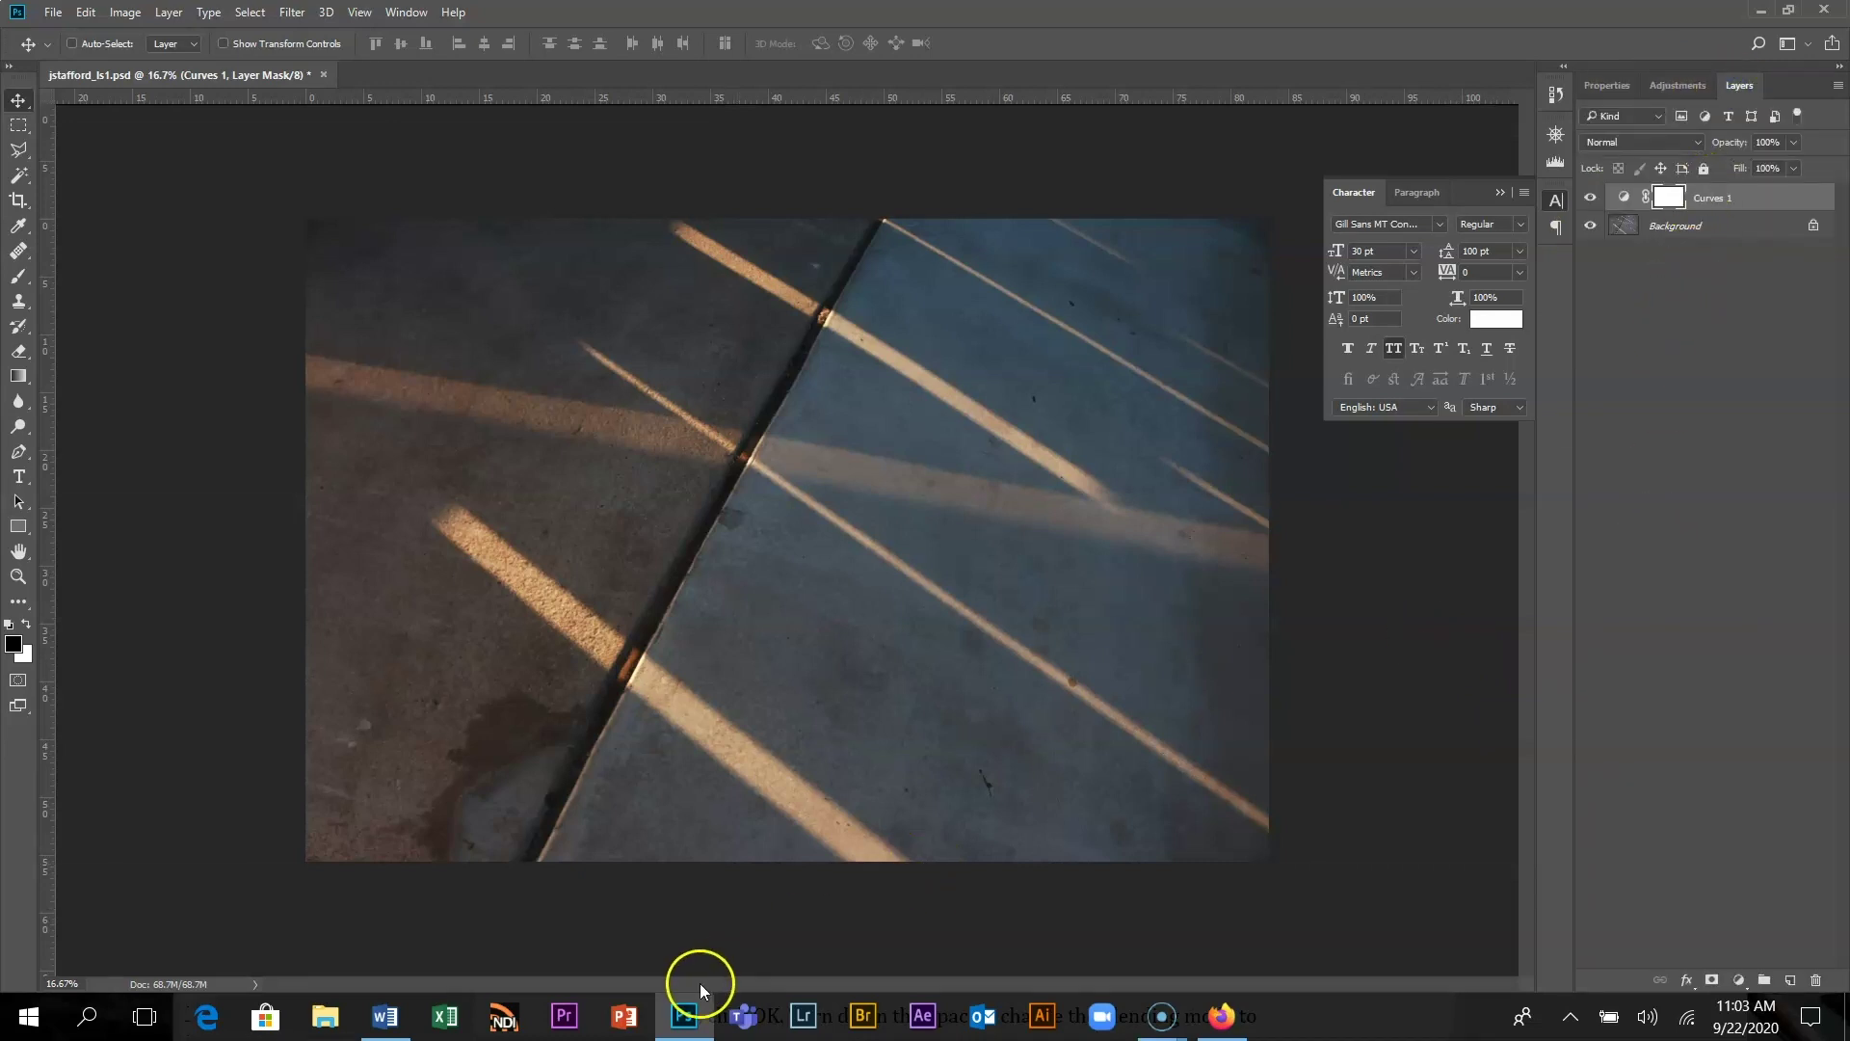
# - Move the handout highlight from step 5 to step 6 on stamping and dodging/burning, then return to Photoshop
pyautogui.moveTo(387, 1022)
pyautogui.click(421, 949)
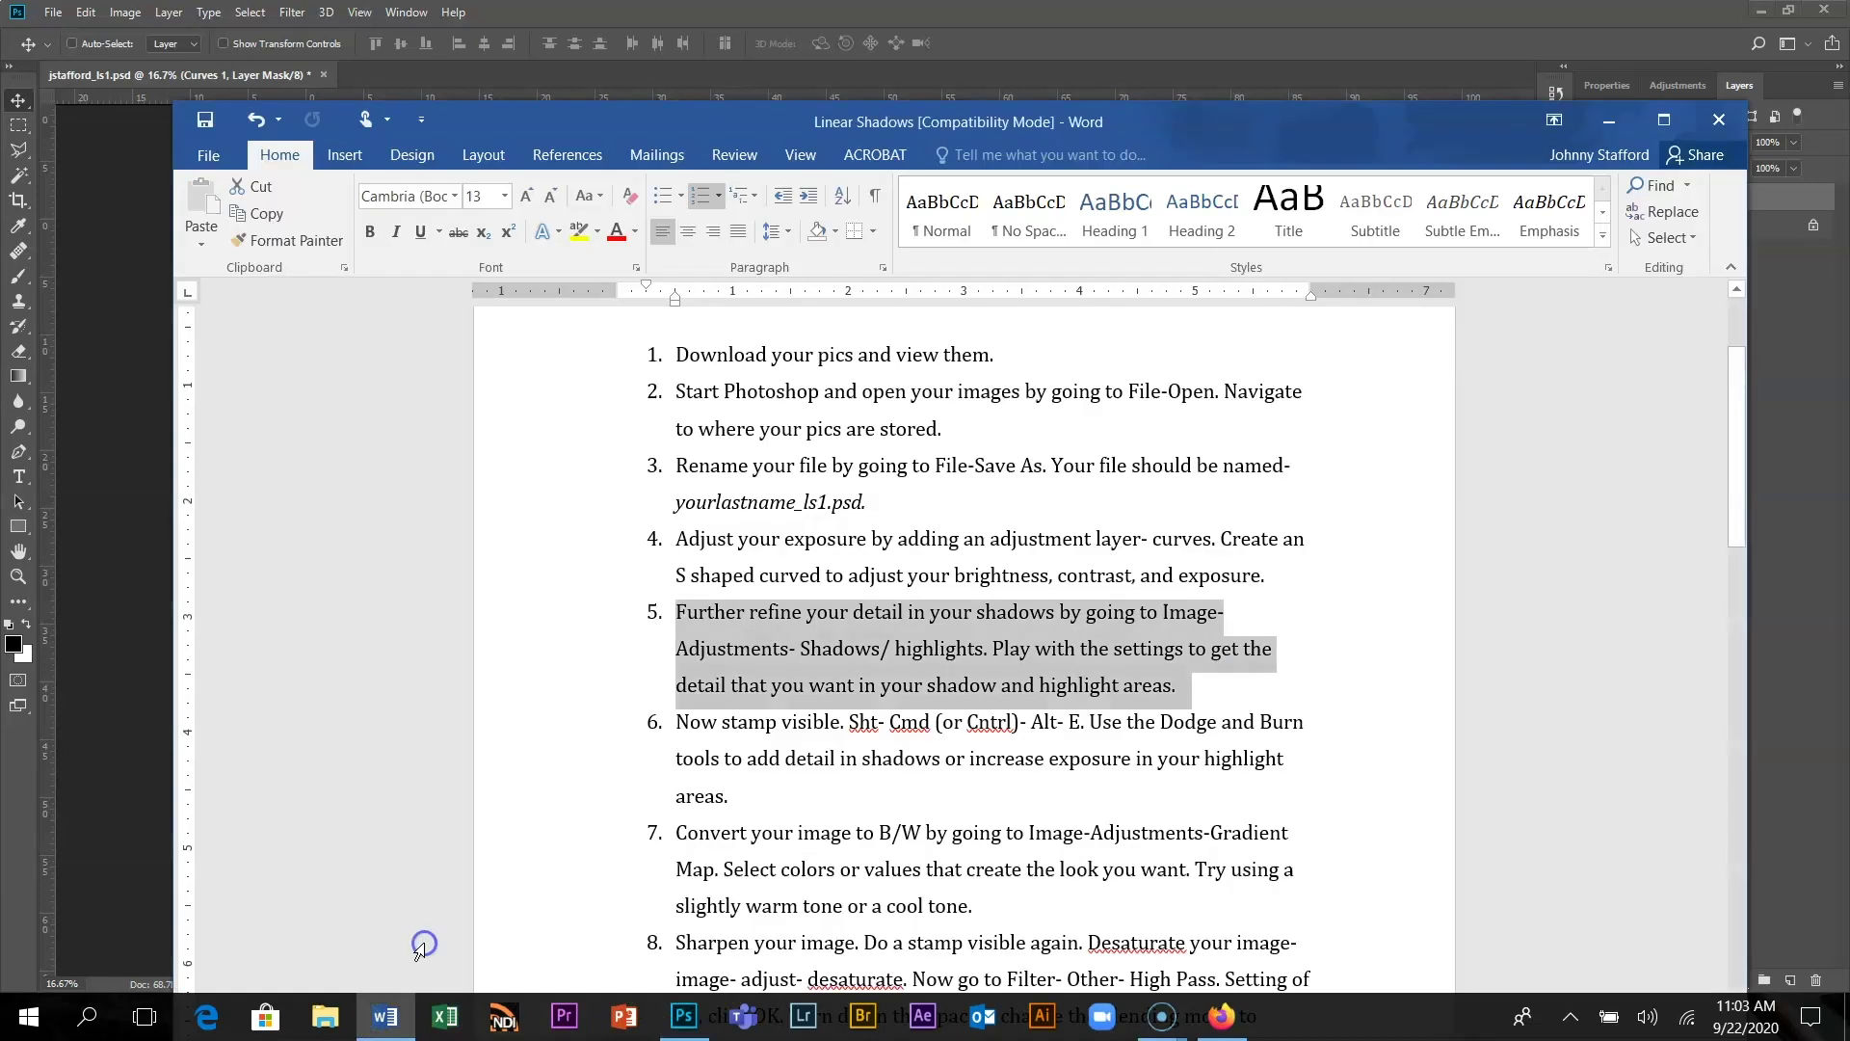
pyautogui.click(686, 763)
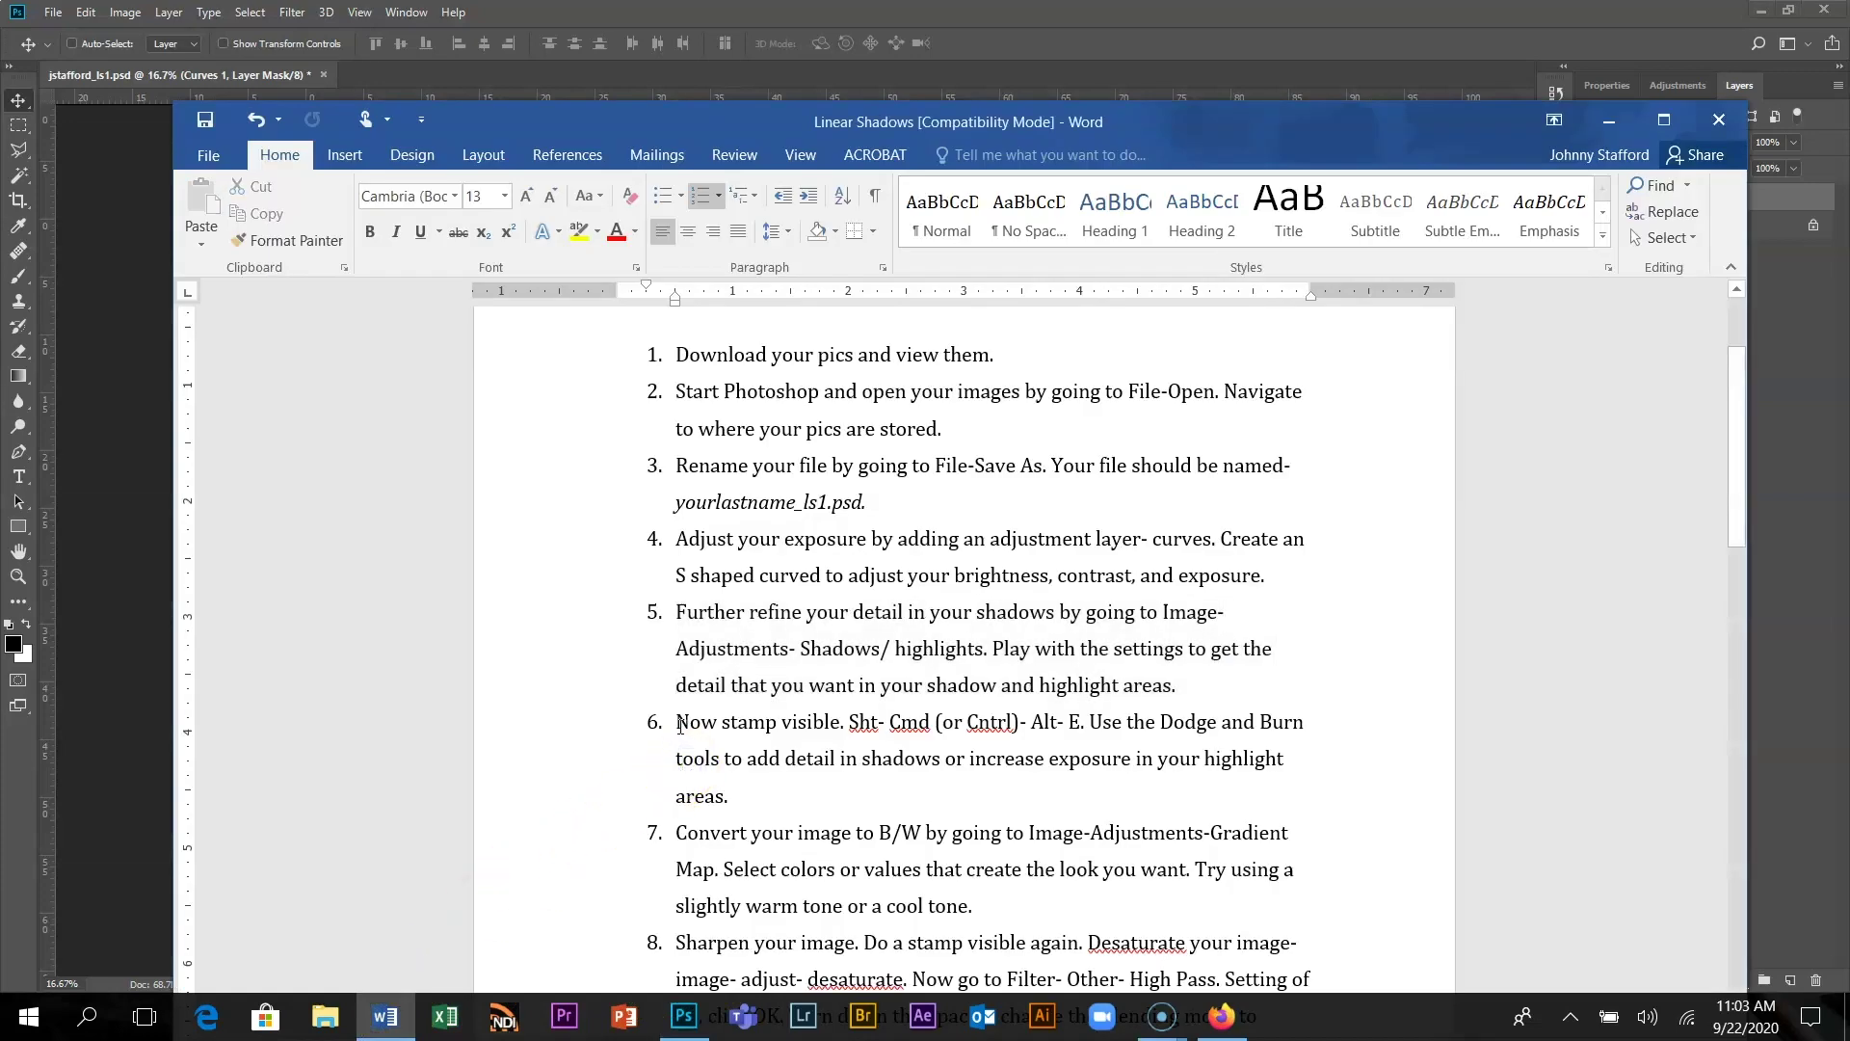
pyautogui.moveTo(700, 727); pyautogui.dragTo(1245, 763)
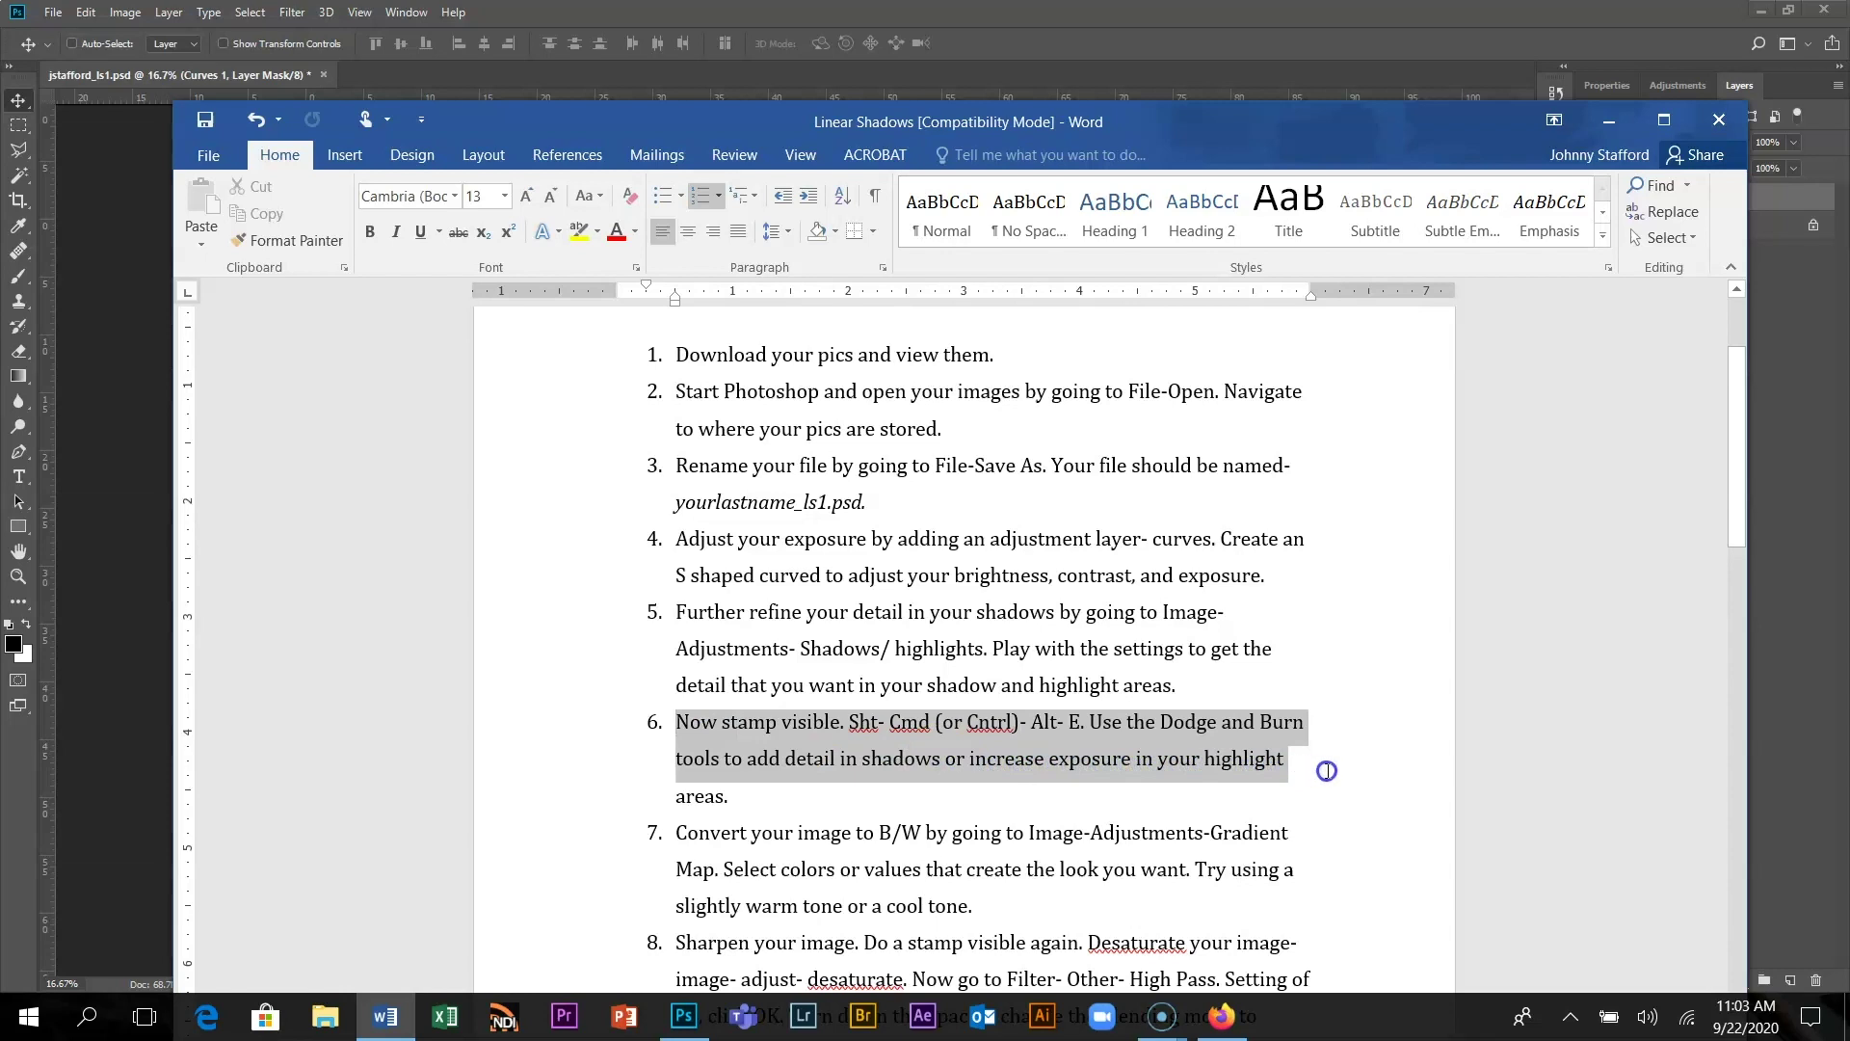
pyautogui.moveTo(1311, 786); pyautogui.dragTo(1305, 815)
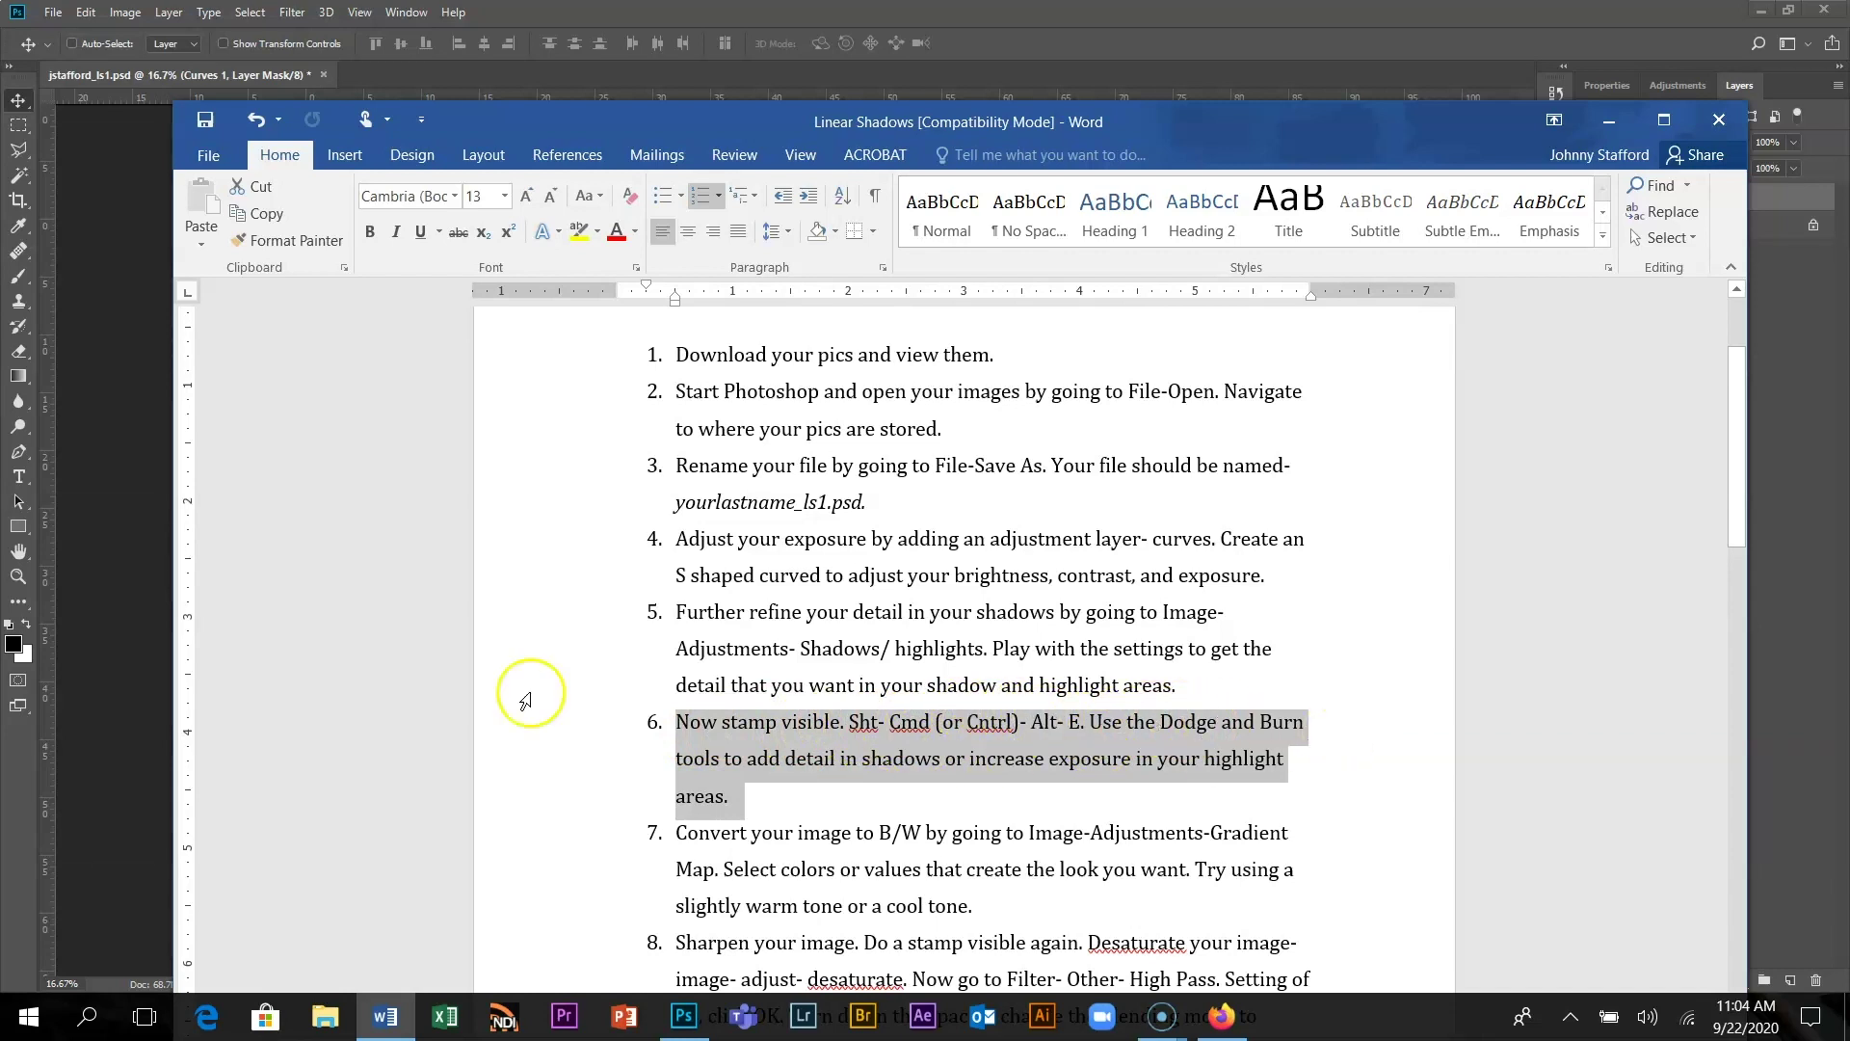
pyautogui.click(159, 649)
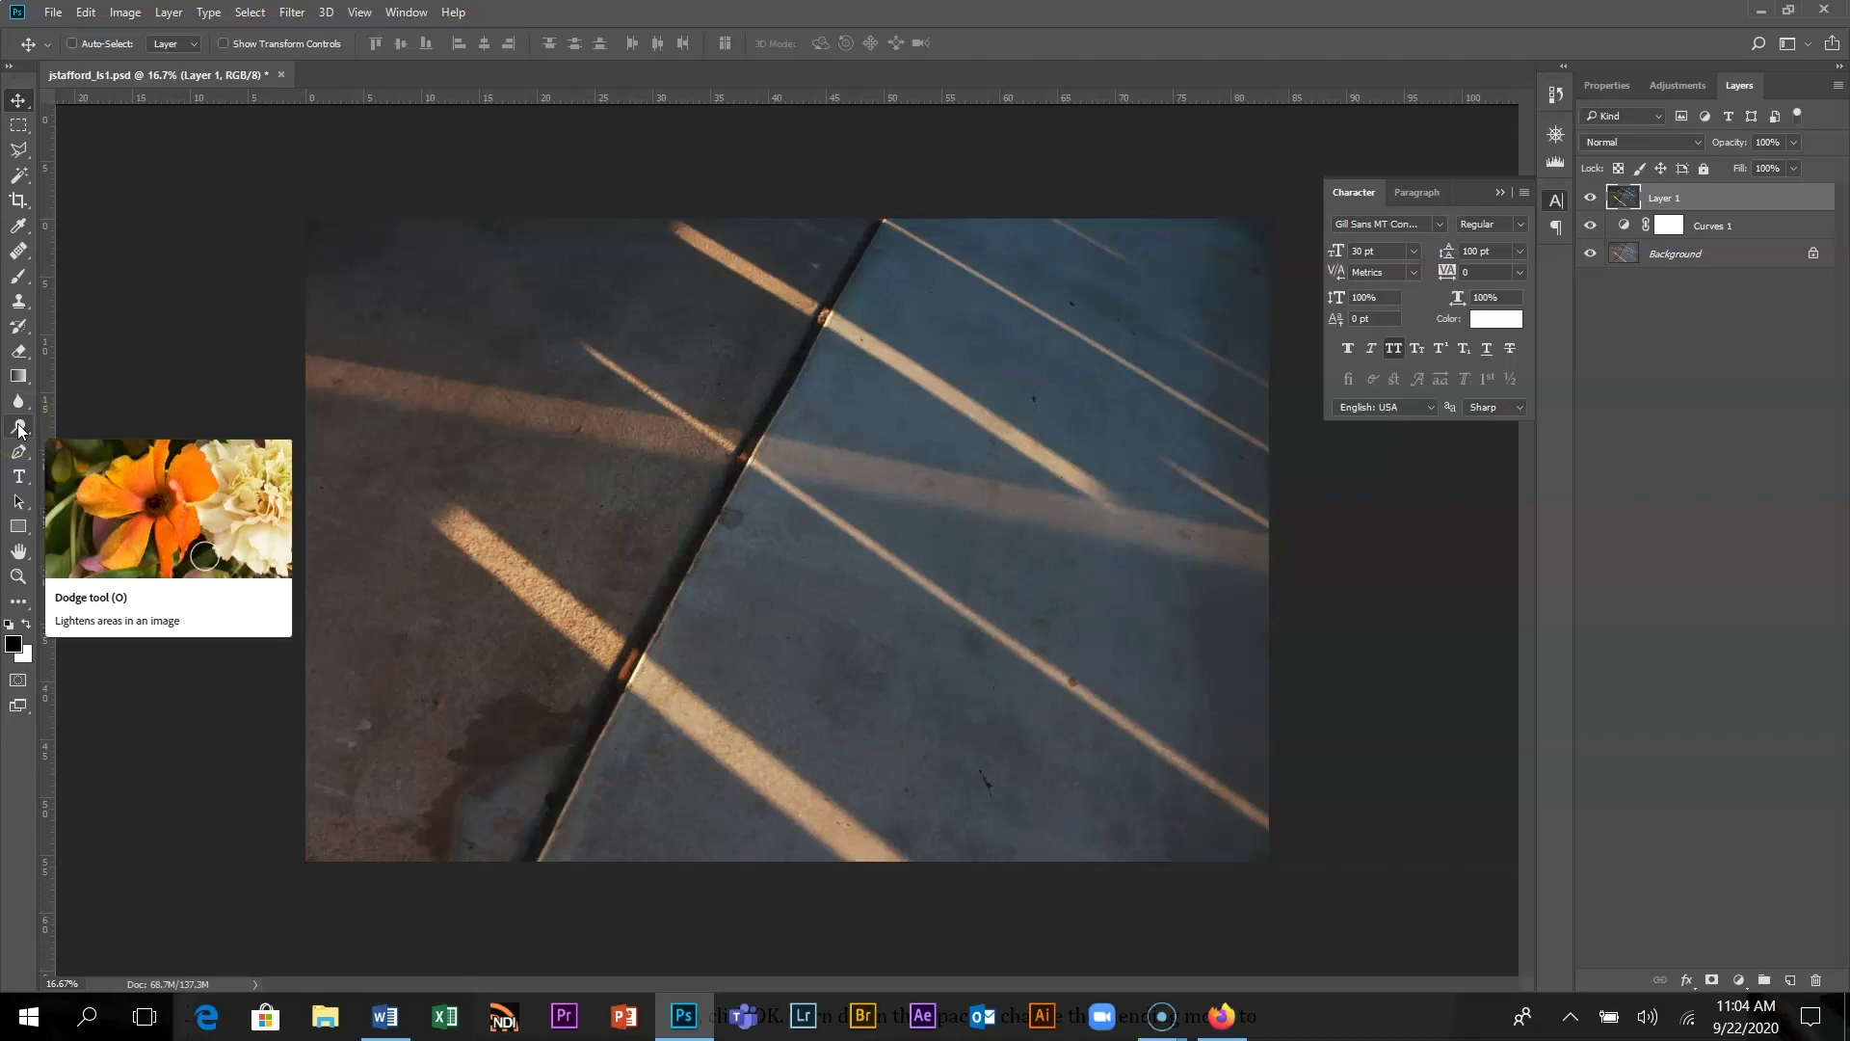
# - Dodge Layer 1's shadow areas with range Shadows at 12% exposure and an 1100 brush
pyautogui.click(20, 427)
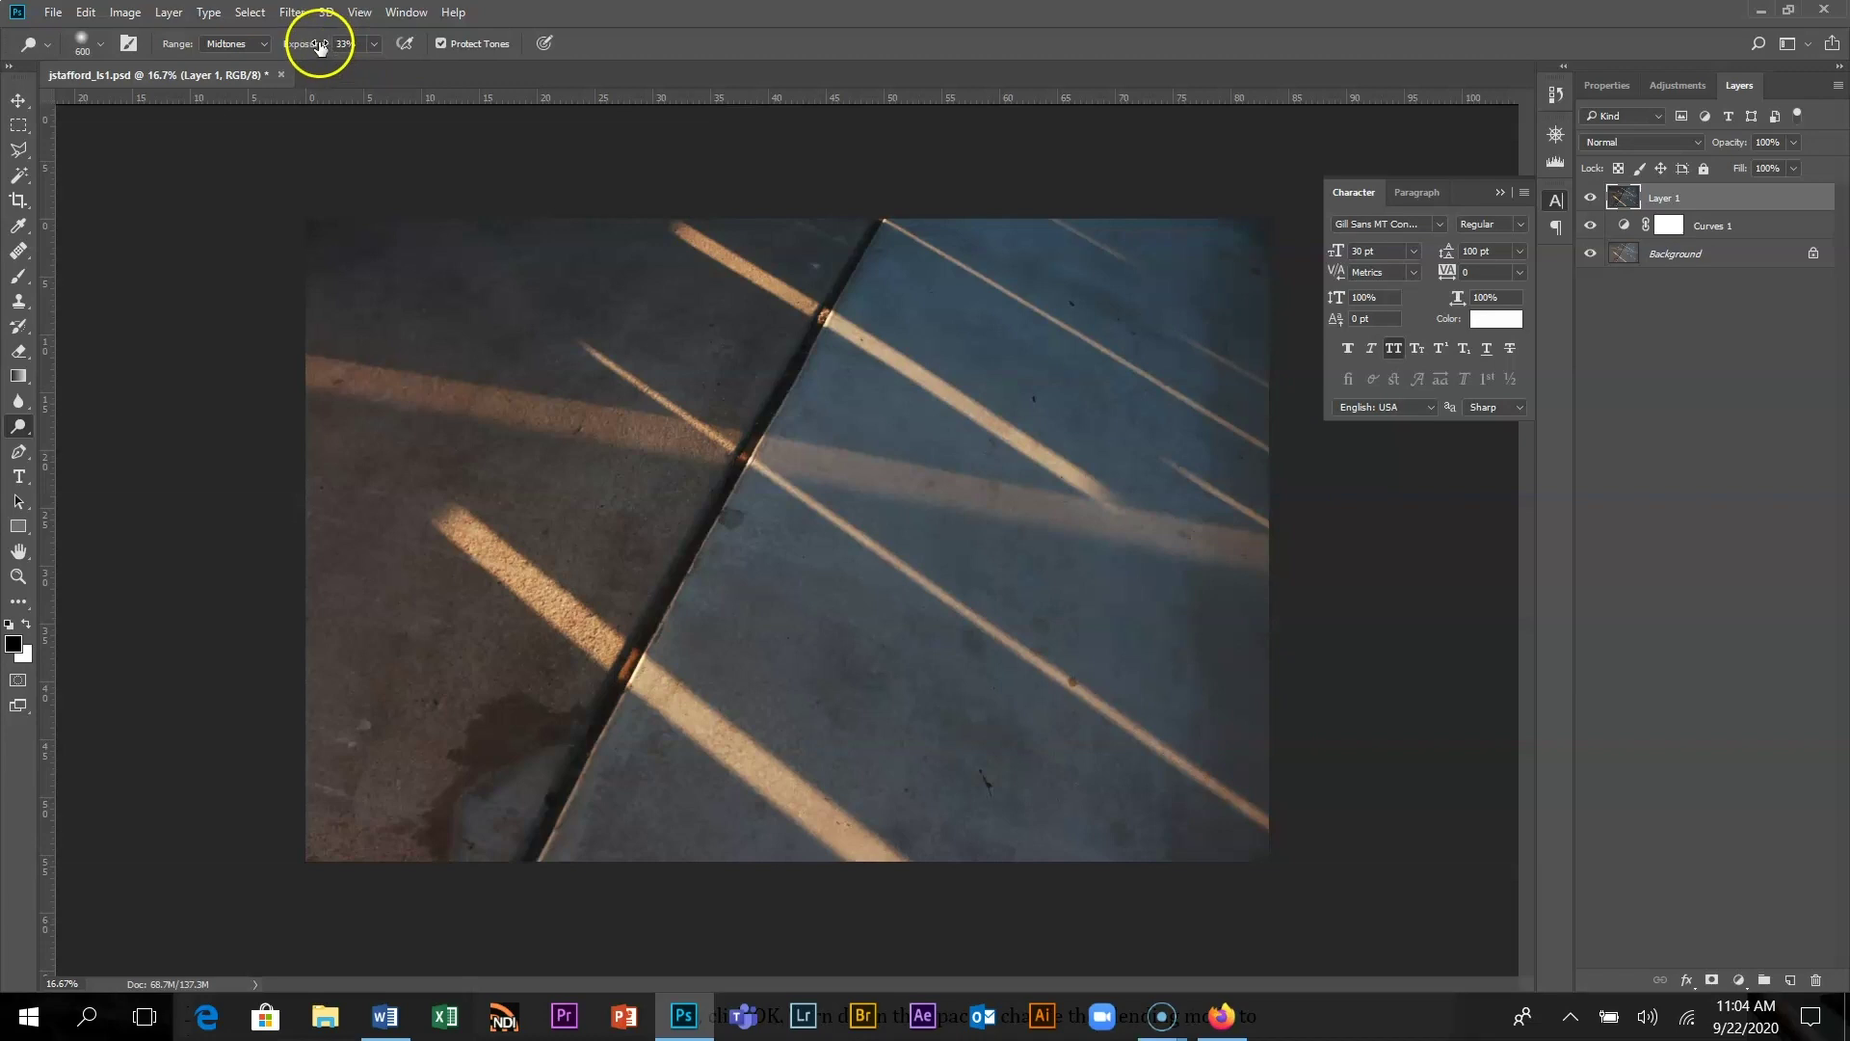
pyautogui.click(261, 45)
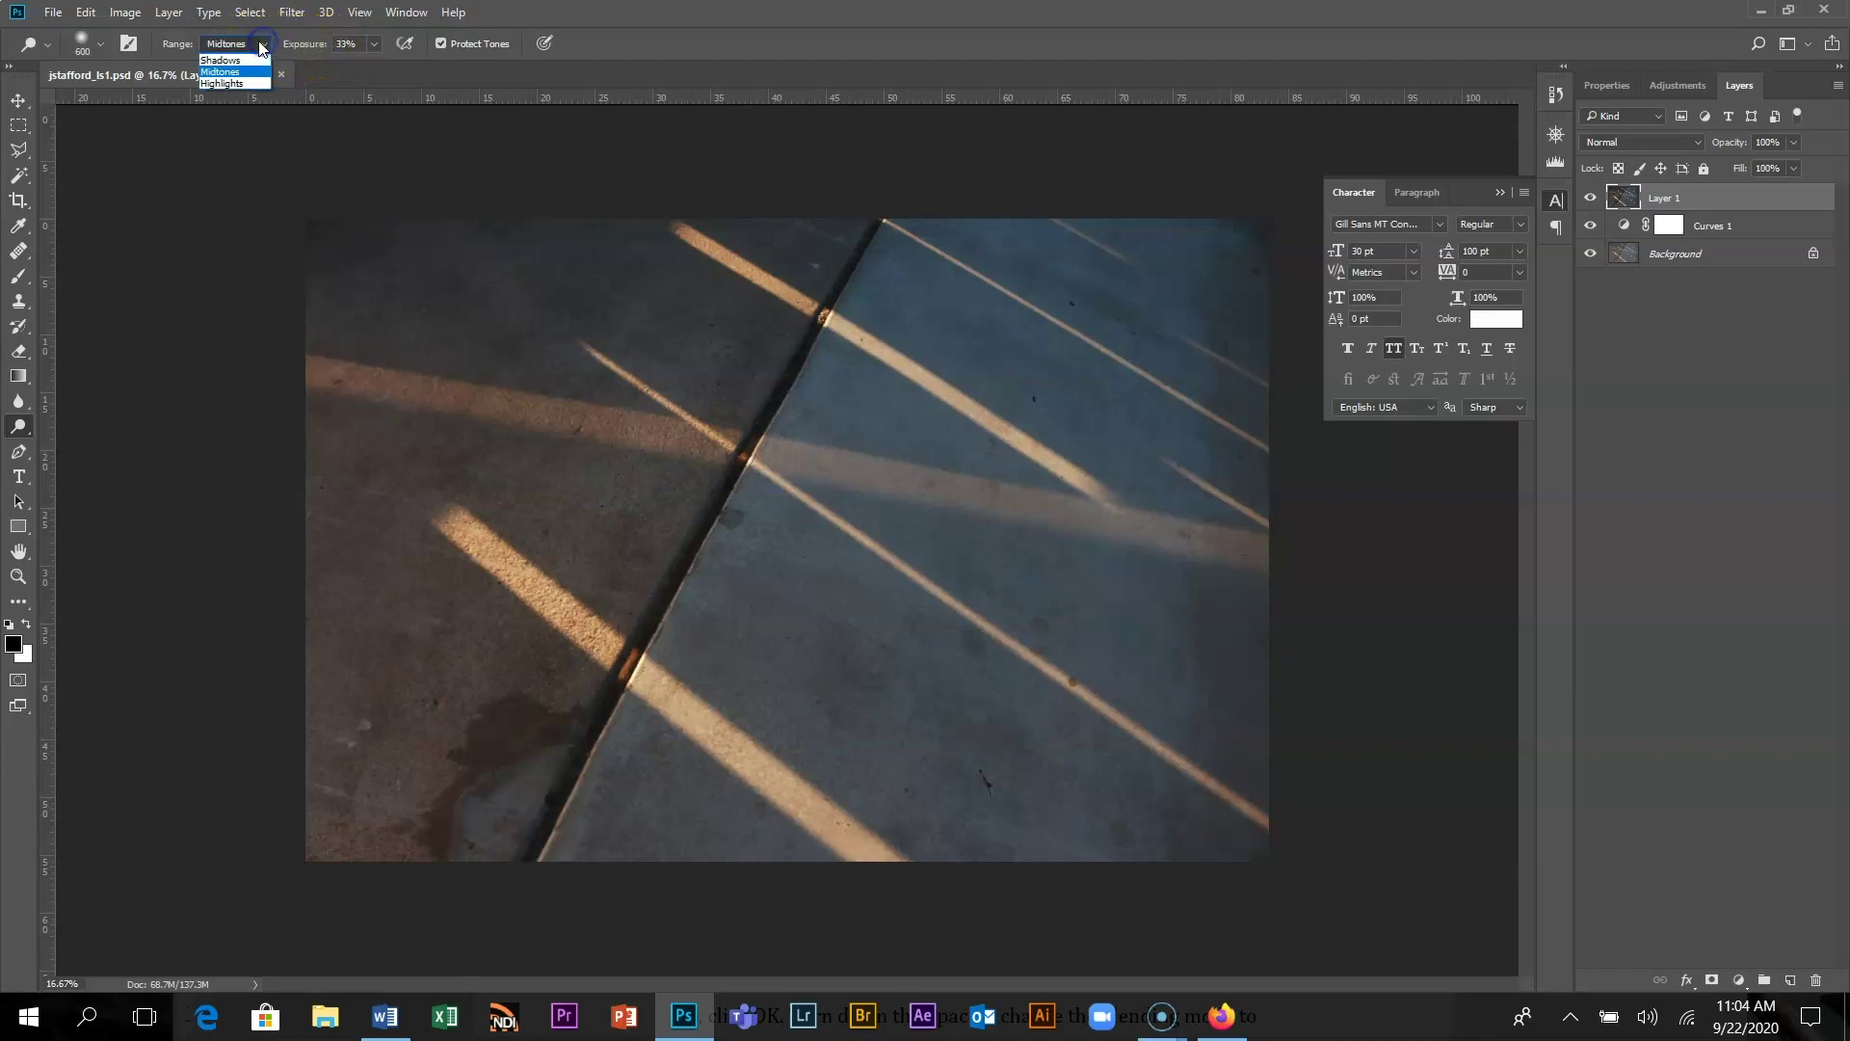
pyautogui.click(231, 59)
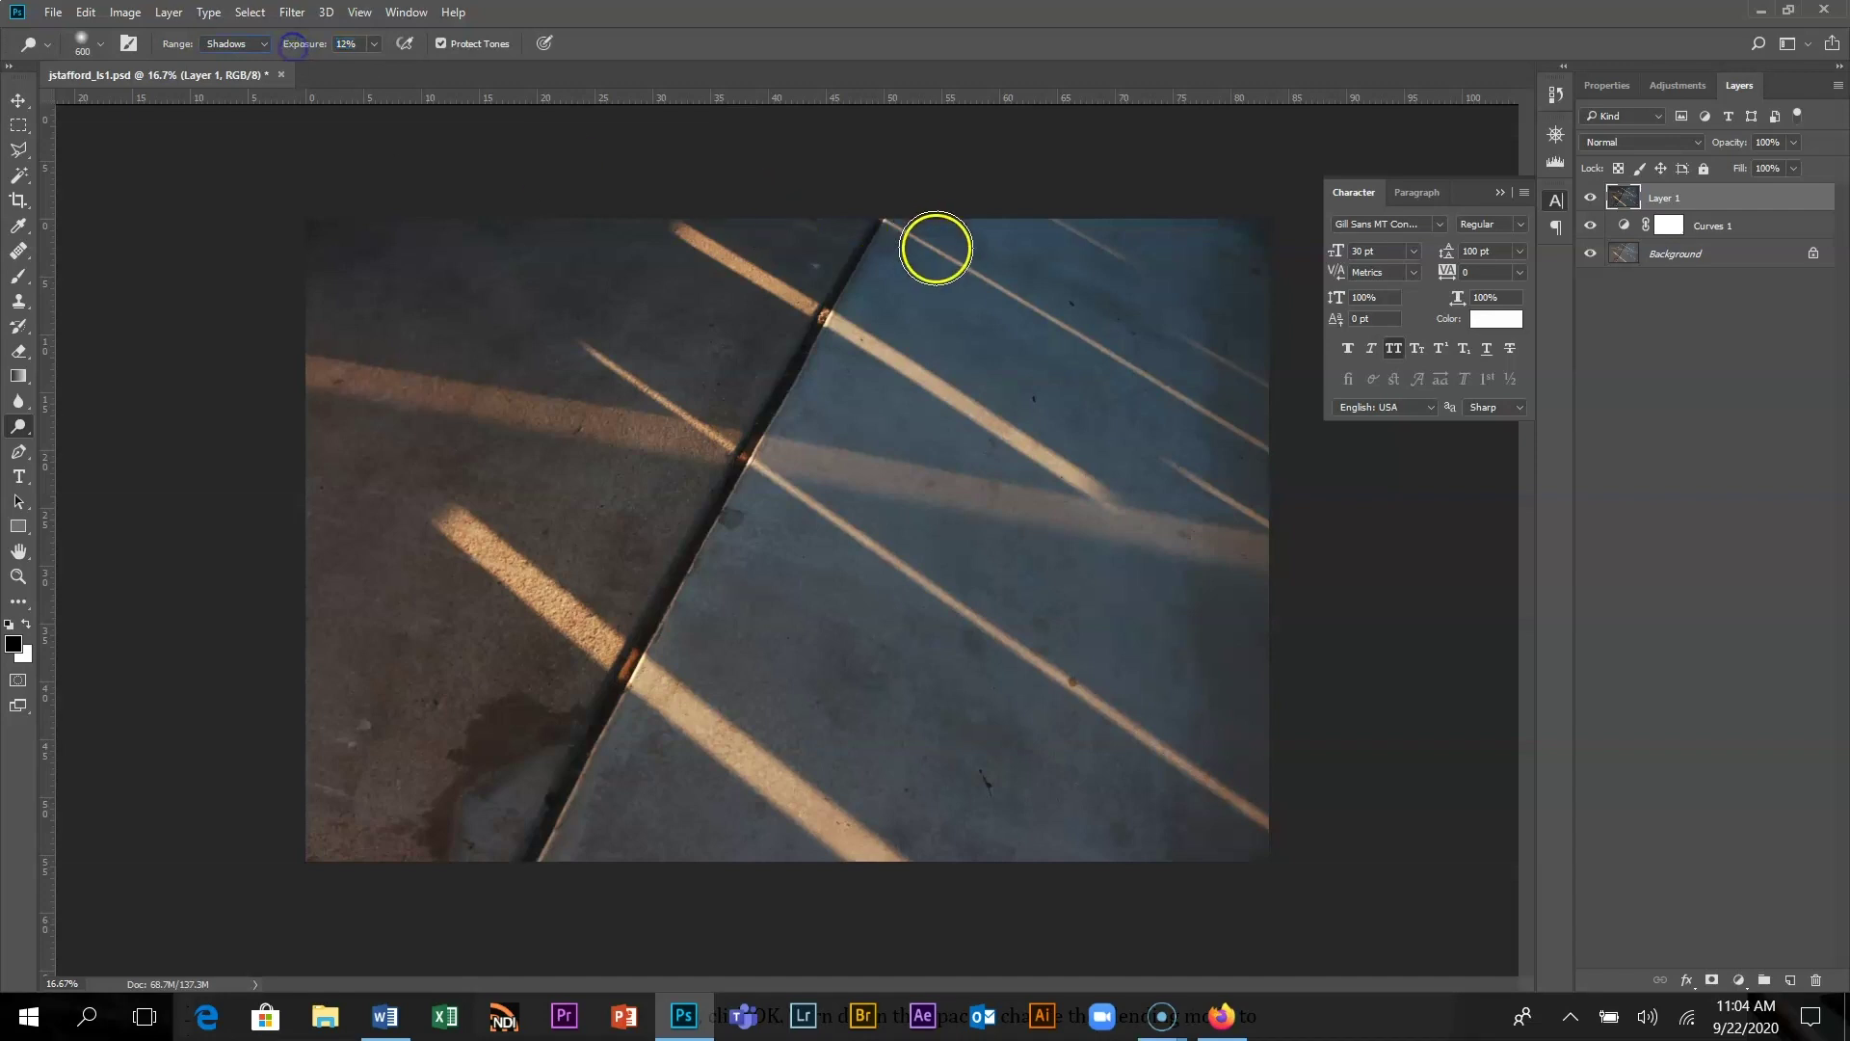
pyautogui.click(1086, 253)
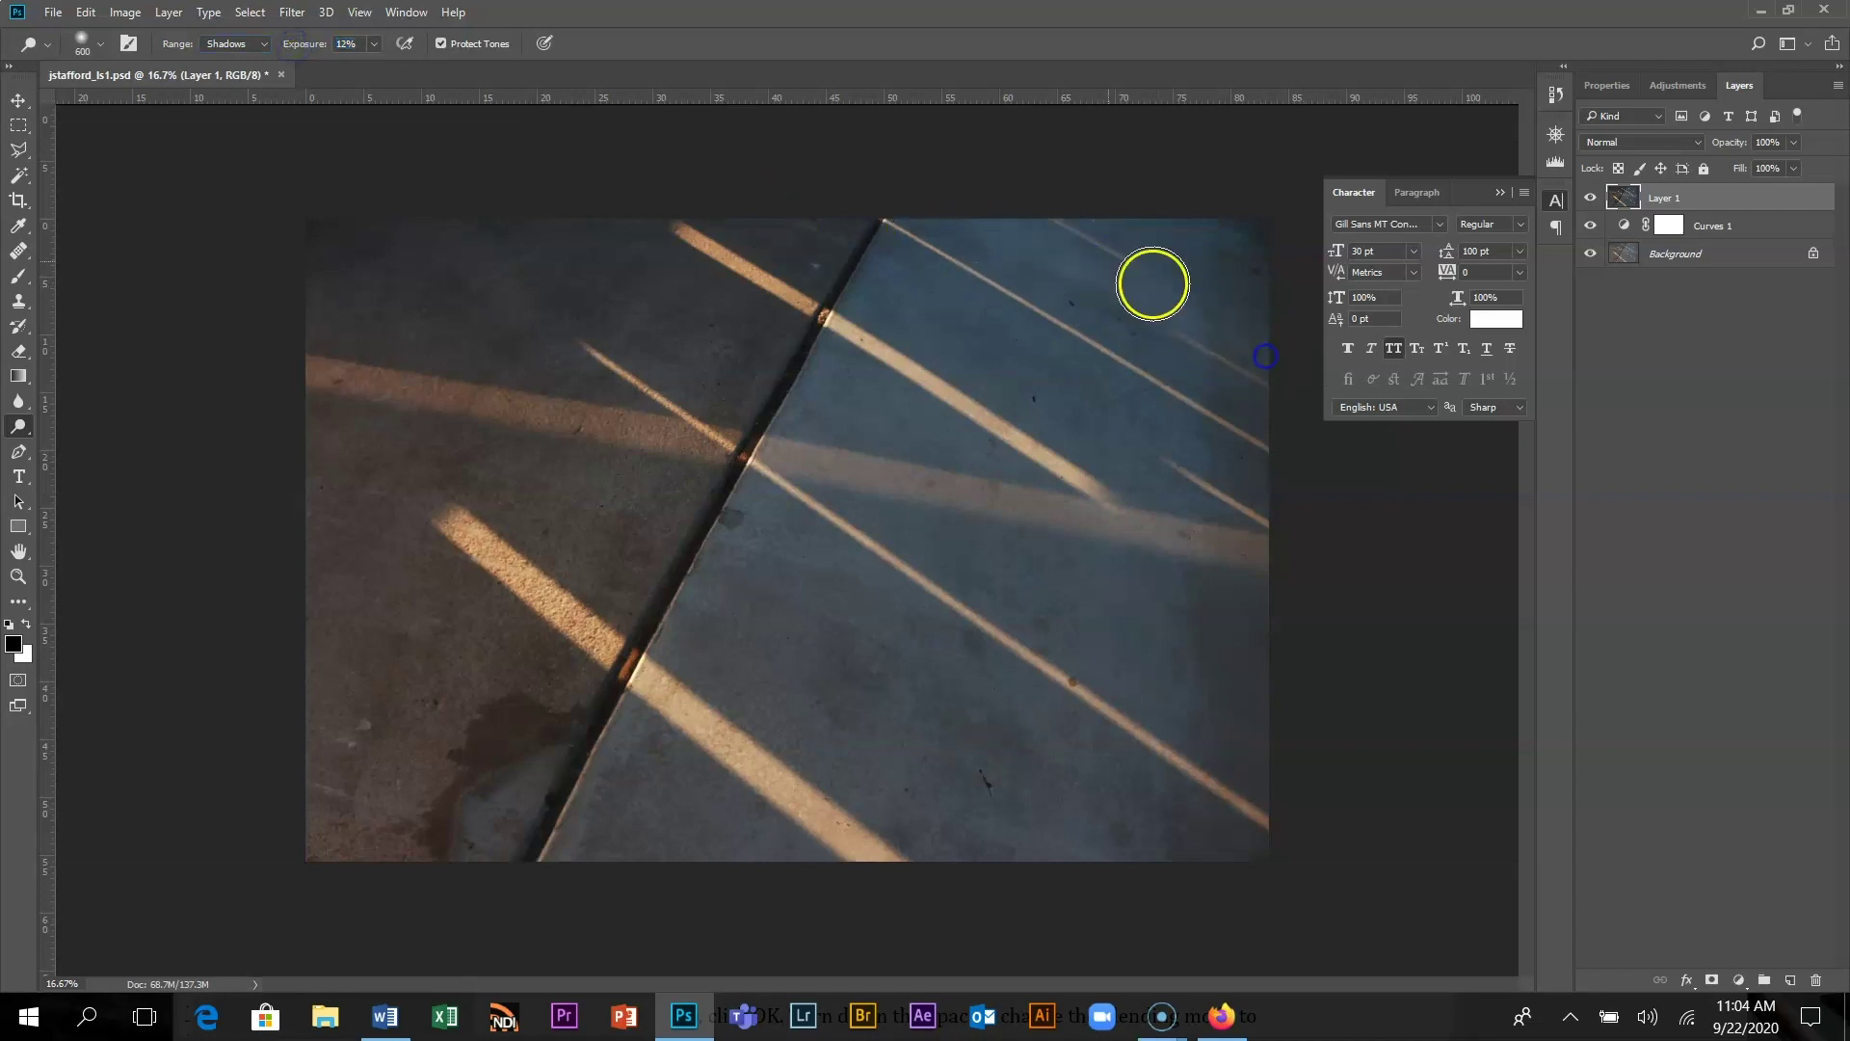
pyautogui.moveTo(1104, 411)
pyautogui.mouseDown()
pyautogui.moveTo(826, 401)
pyautogui.moveTo(880, 483)
pyautogui.mouseUp()
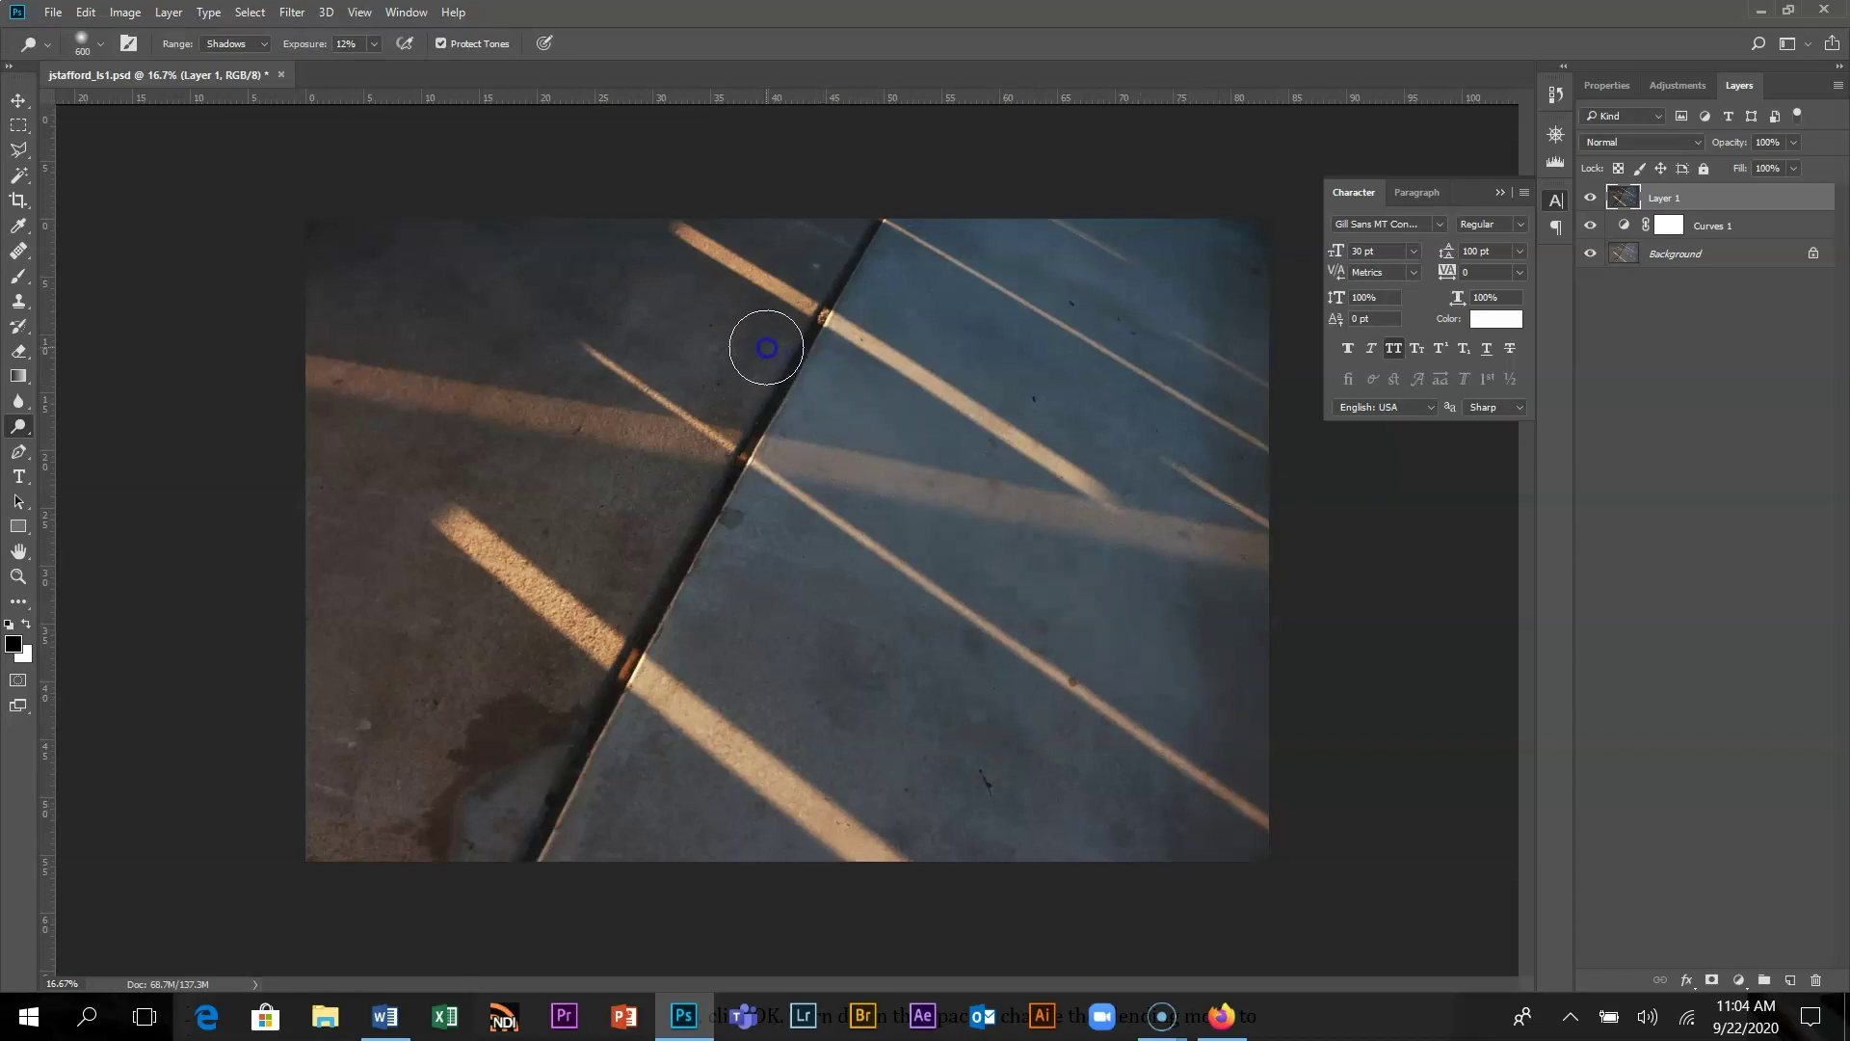
pyautogui.press(']')
pyautogui.press(']')
pyautogui.press(']')
pyautogui.press(']')
pyautogui.moveTo(765, 347)
pyautogui.mouseDown()
pyautogui.moveTo(1125, 717)
pyautogui.moveTo(1094, 782)
pyautogui.moveTo(571, 451)
pyautogui.moveTo(455, 410)
pyautogui.moveTo(847, 781)
pyautogui.moveTo(1081, 918)
pyautogui.moveTo(838, 884)
pyautogui.moveTo(511, 742)
pyautogui.mouseUp()
pyautogui.moveTo(372, 566)
pyautogui.mouseDown()
pyautogui.moveTo(714, 594)
pyautogui.moveTo(823, 683)
pyautogui.moveTo(1036, 774)
pyautogui.mouseUp()
pyautogui.moveTo(15, 434); pyautogui.dragTo(105, 445)
# - Burn Layer 1's corners, edges and lower crack shadows with an 1800 brush limited to Shadows
pyautogui.moveTo(374, 481)
pyautogui.mouseDown()
pyautogui.moveTo(376, 635)
pyautogui.moveTo(429, 690)
pyautogui.moveTo(385, 702)
pyautogui.moveTo(372, 128)
pyautogui.mouseUp()
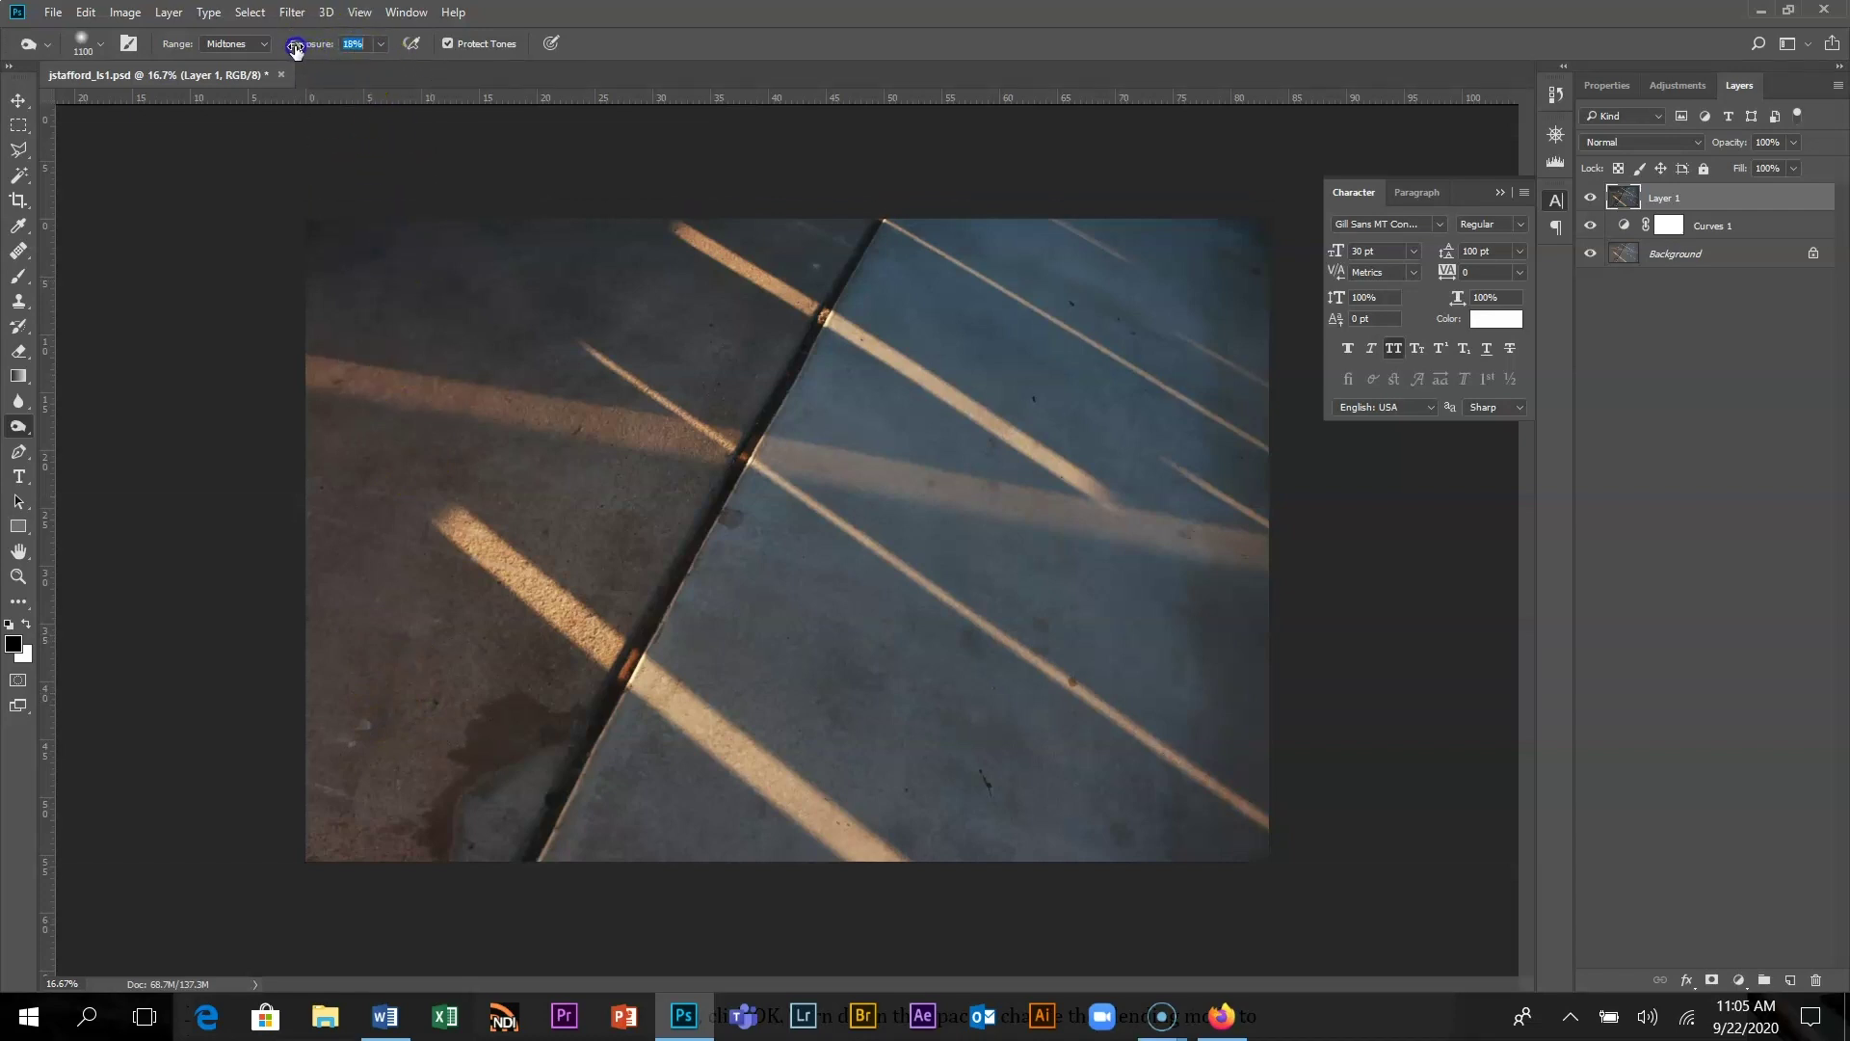
pyautogui.moveTo(579, 619); pyautogui.dragTo(317, 698)
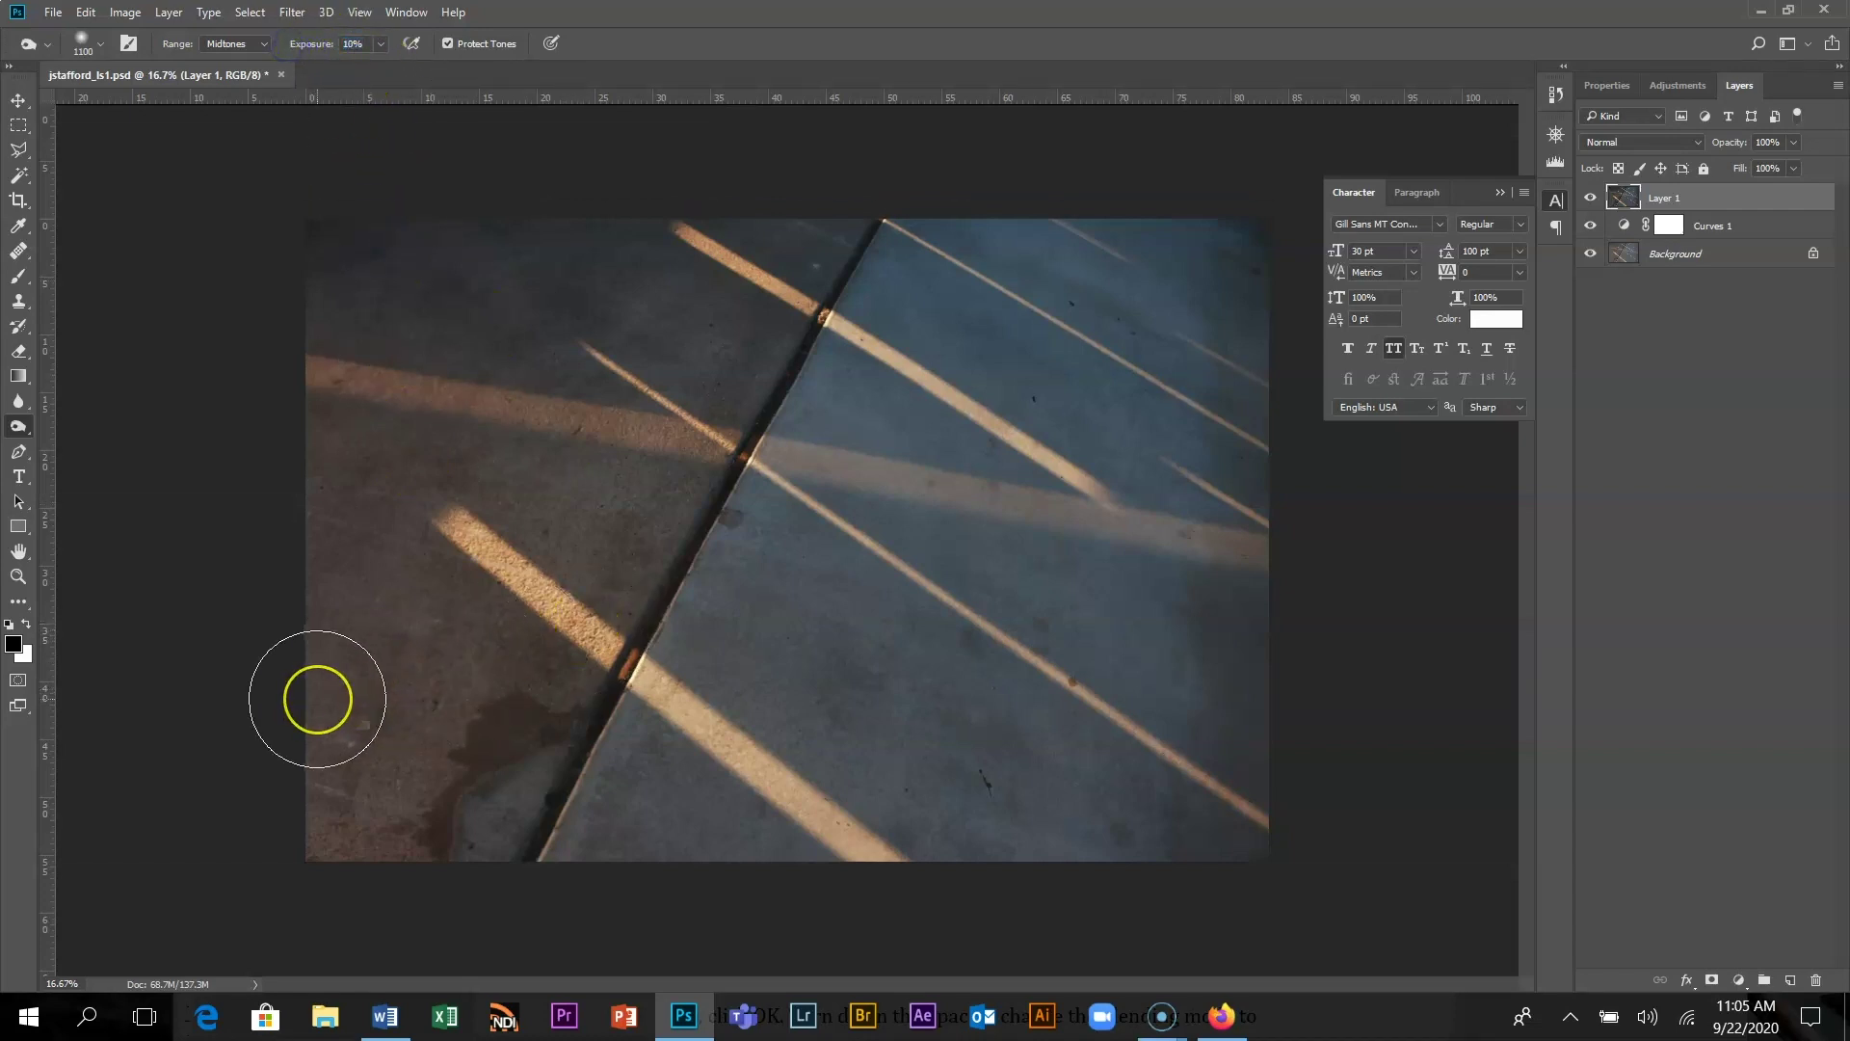
pyautogui.press(']')
pyautogui.press(']')
pyautogui.press(']')
pyautogui.press(']')
pyautogui.press(']')
pyautogui.press(']')
pyautogui.press(']')
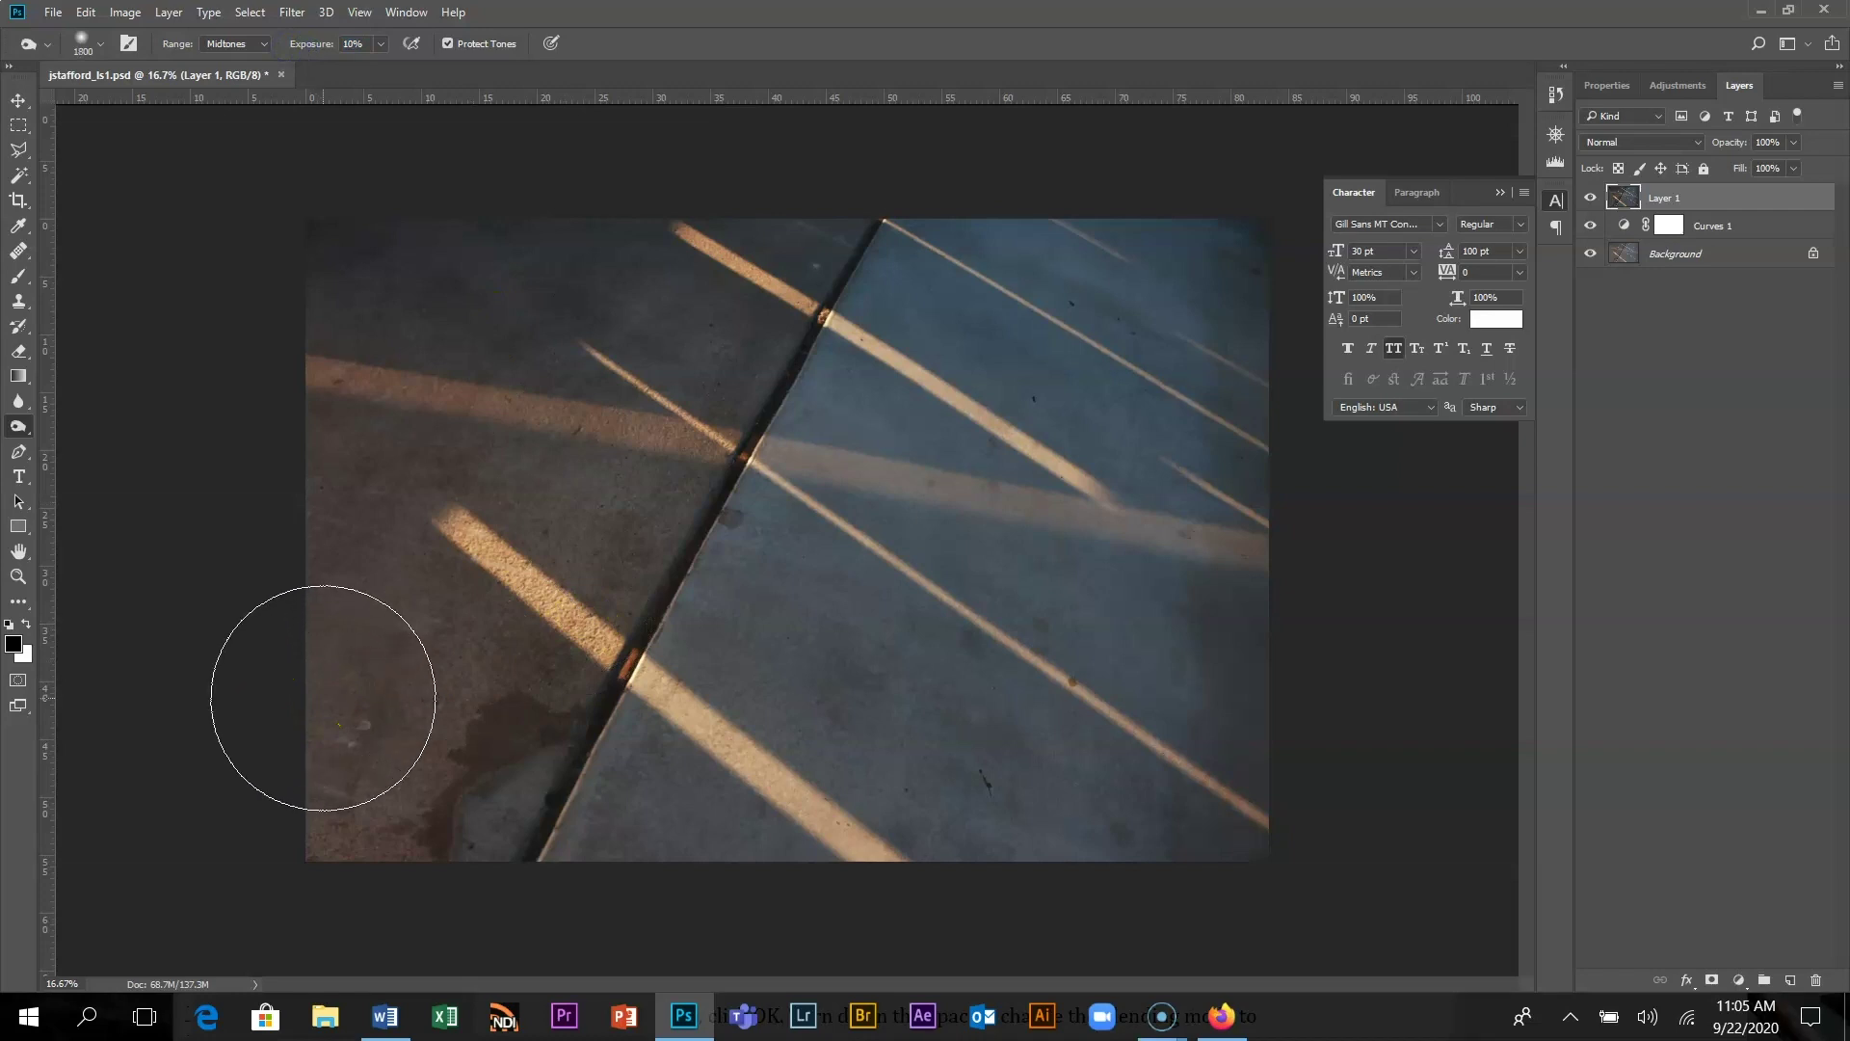
pyautogui.click(258, 43)
pyautogui.click(256, 60)
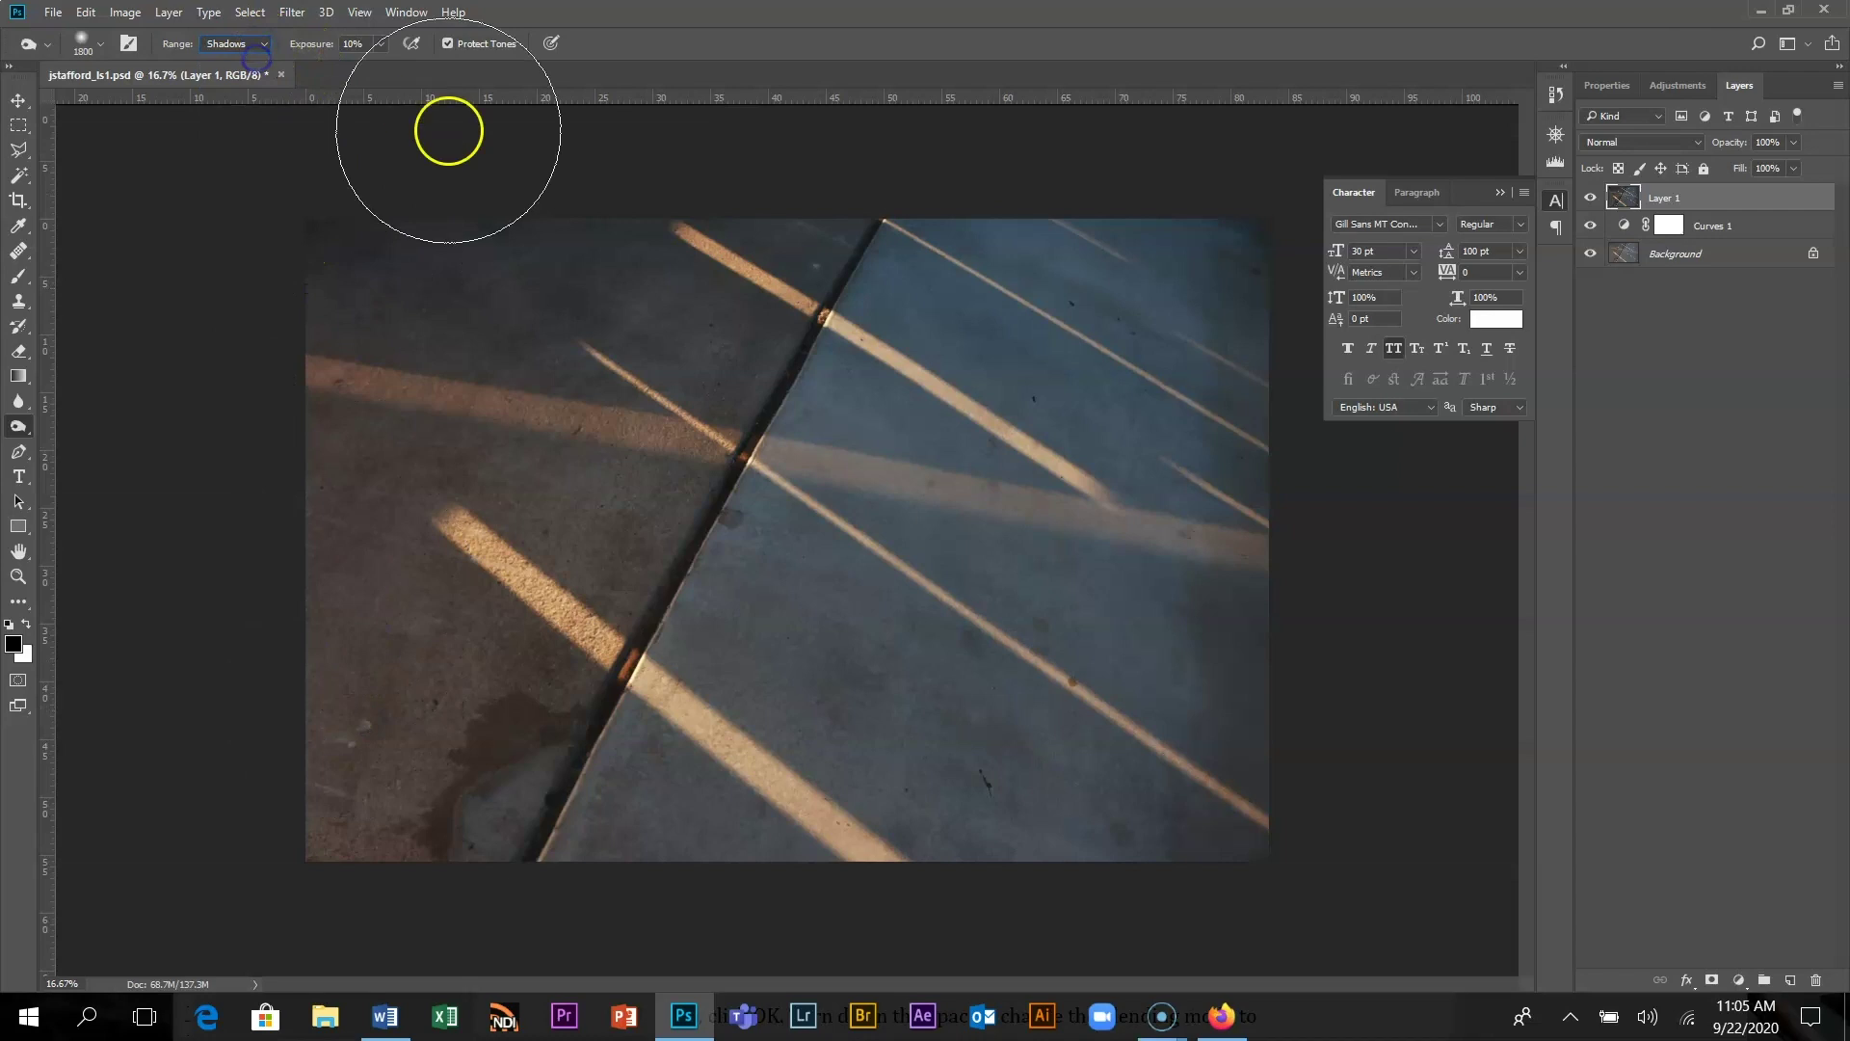
pyautogui.click(433, 776)
pyautogui.moveTo(456, 843); pyautogui.dragTo(347, 652)
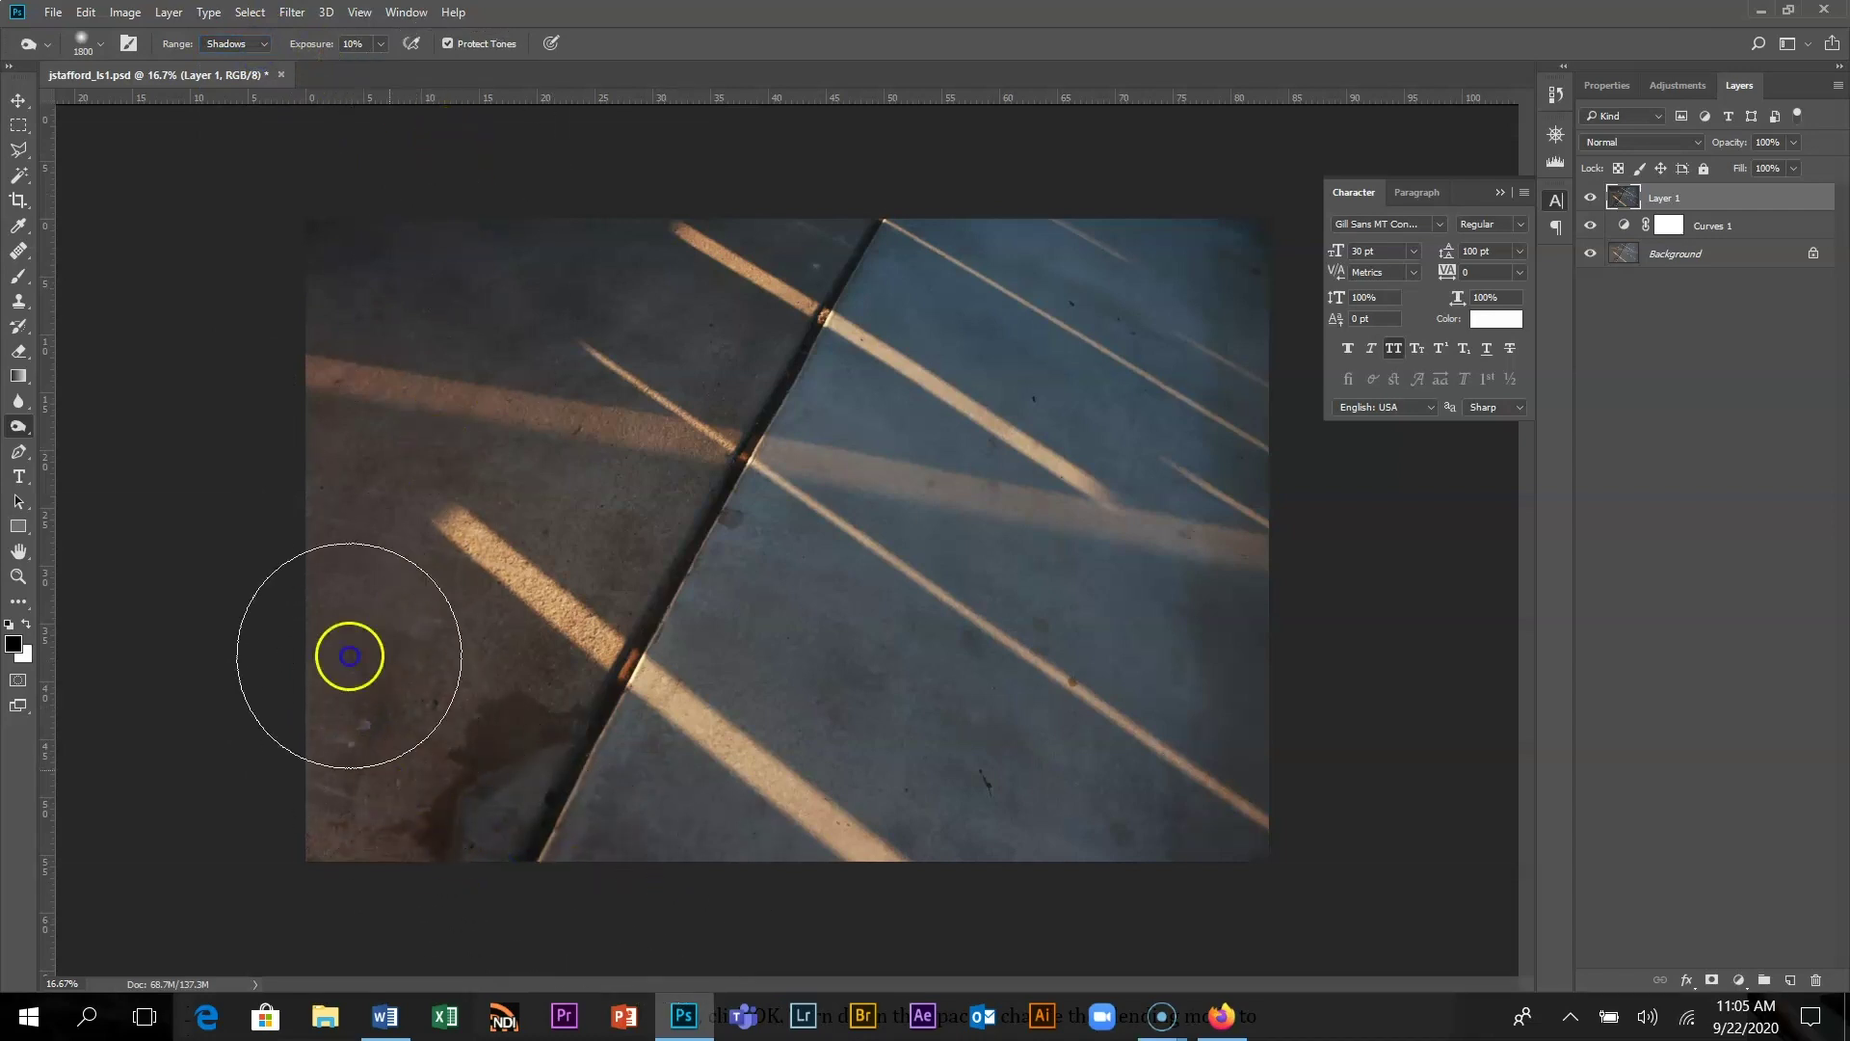
pyautogui.moveTo(708, 223)
pyautogui.mouseDown()
pyautogui.moveTo(932, 195)
pyautogui.moveTo(1221, 370)
pyautogui.moveTo(1364, 597)
pyautogui.moveTo(1305, 800)
pyautogui.moveTo(1225, 899)
pyautogui.mouseUp()
pyautogui.click(906, 889)
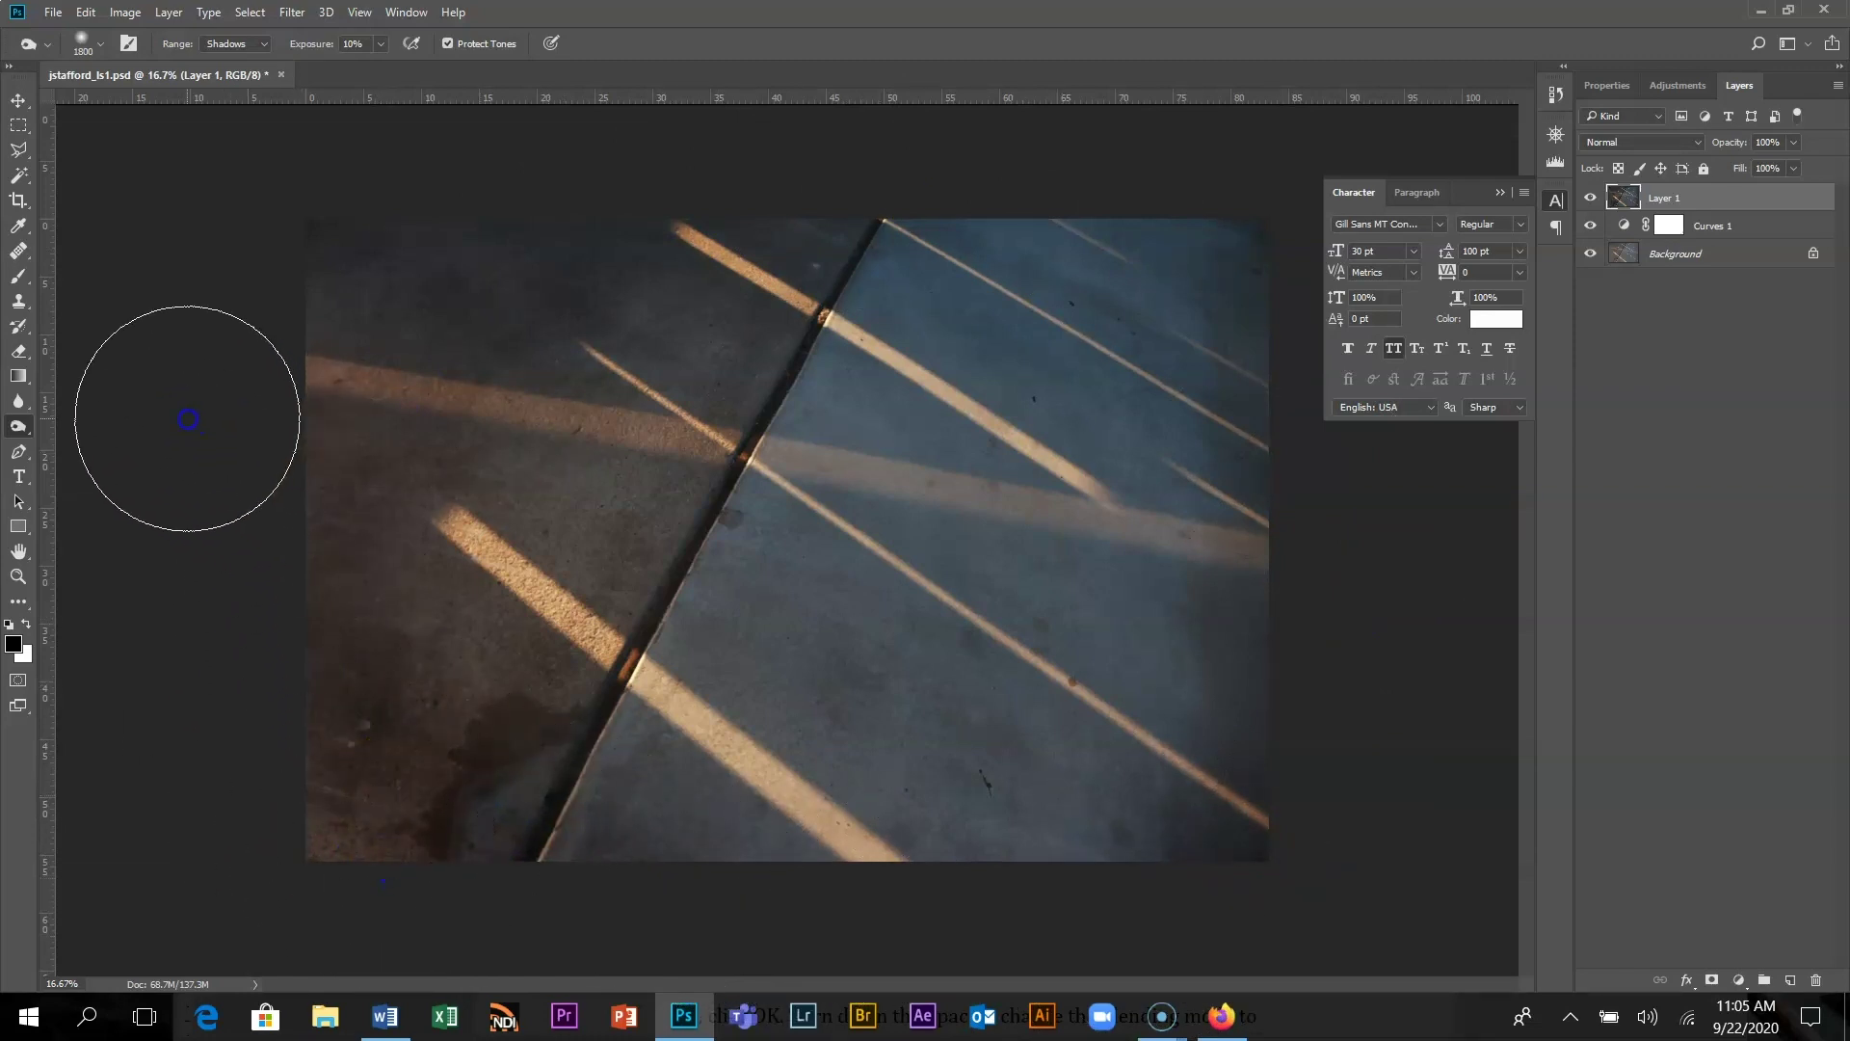
pyautogui.moveTo(925, 702)
pyautogui.mouseDown()
pyautogui.moveTo(627, 818)
pyautogui.moveTo(557, 726)
pyautogui.moveTo(601, 730)
pyautogui.mouseUp()
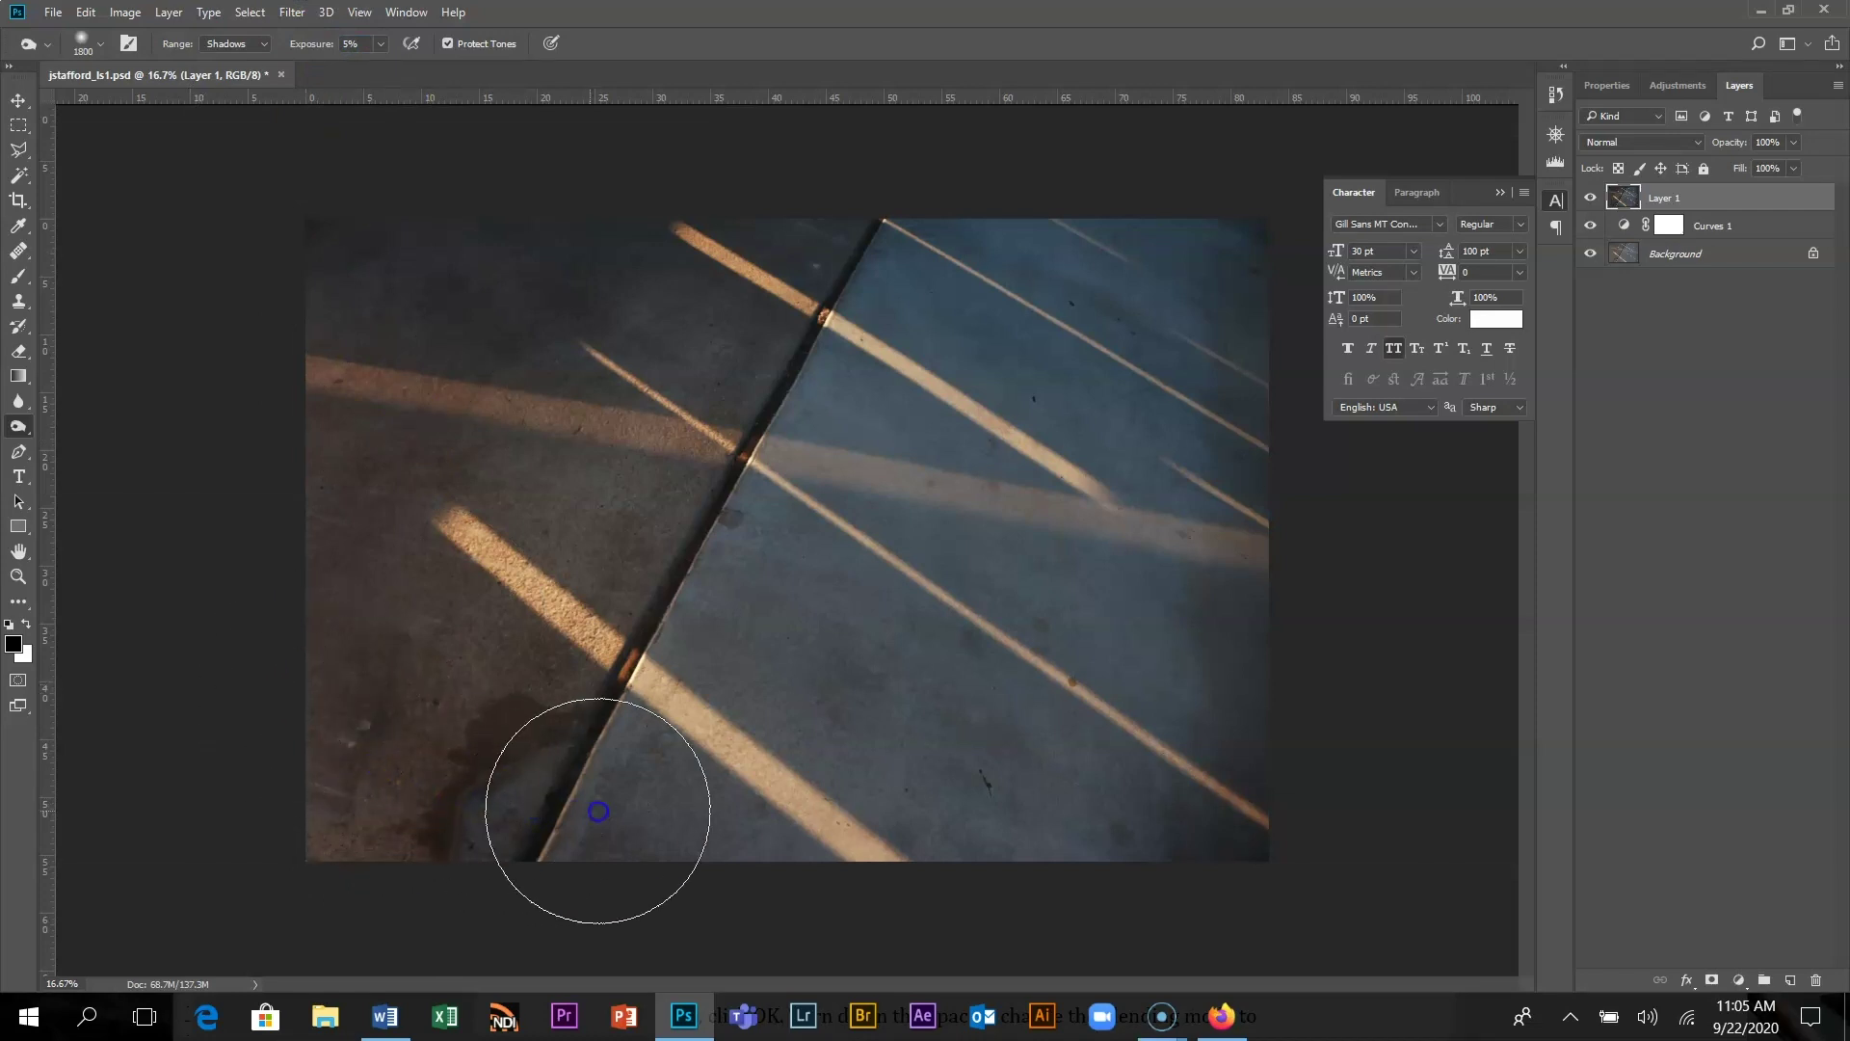
pyautogui.click(638, 872)
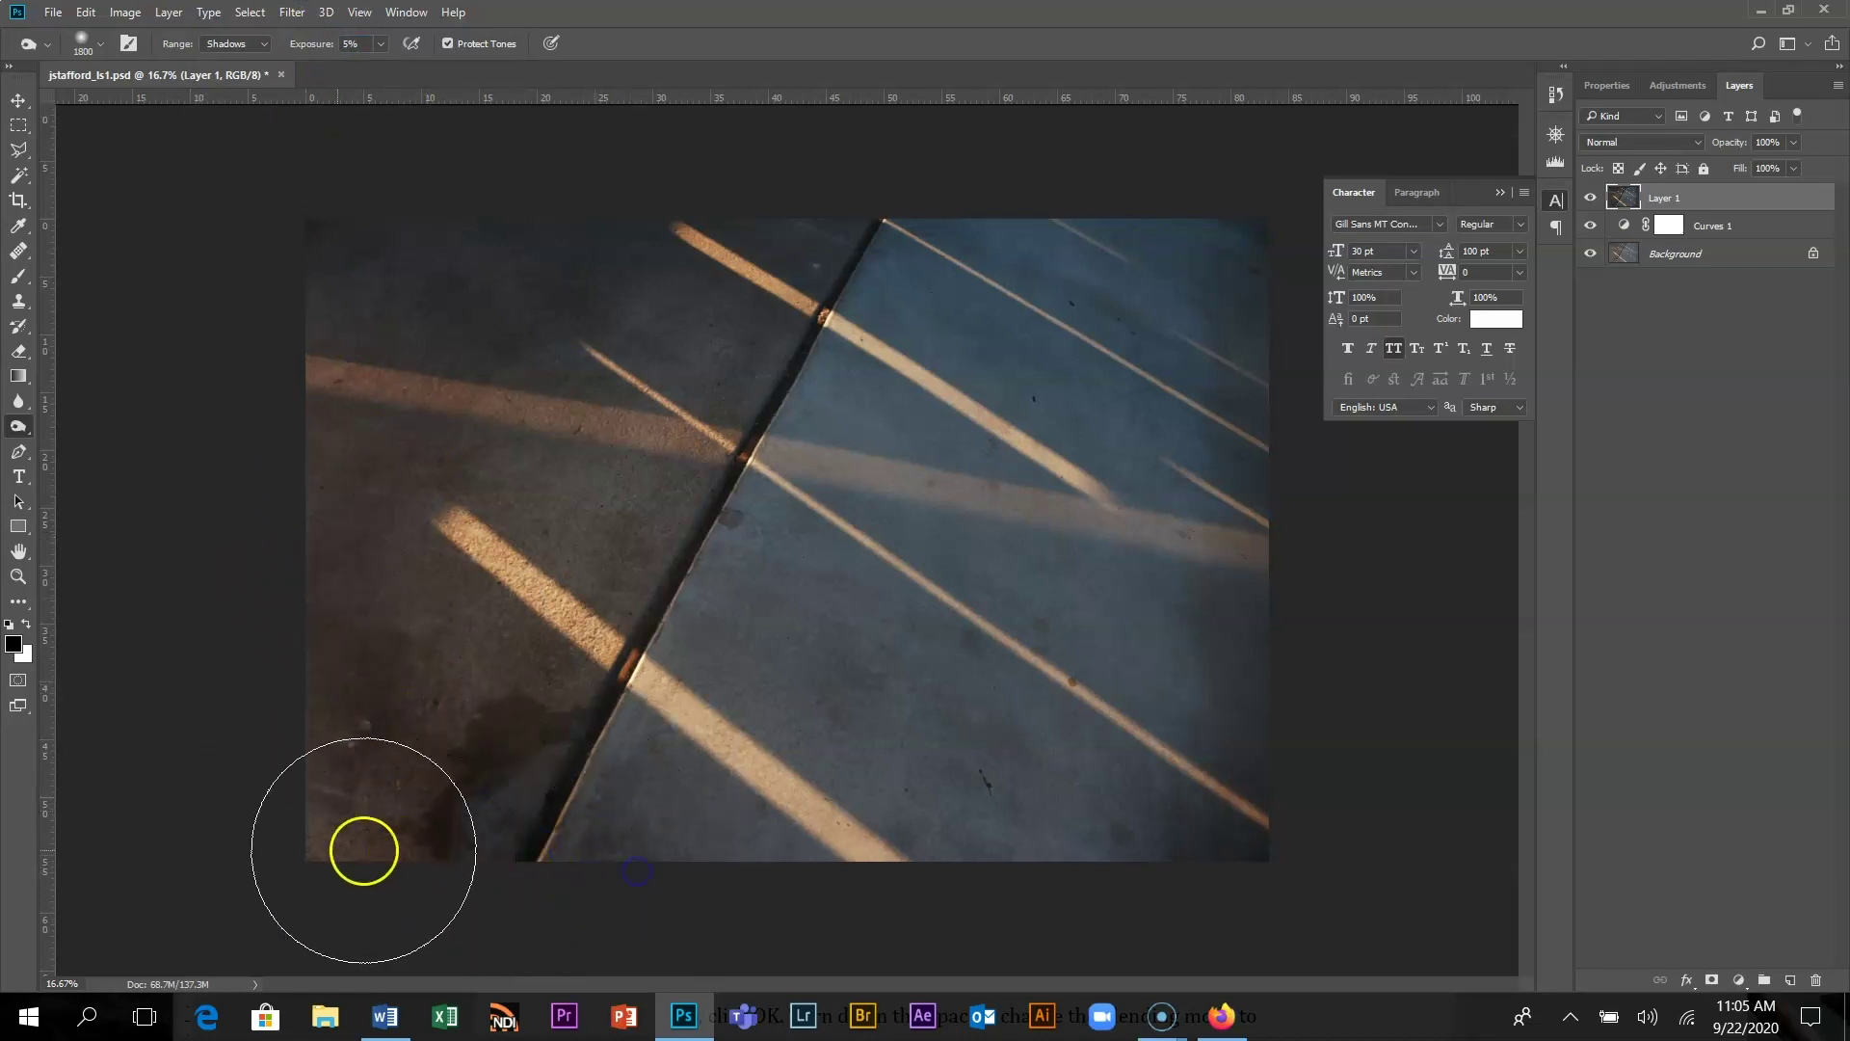
pyautogui.moveTo(363, 851)
pyautogui.mouseDown()
pyautogui.moveTo(239, 860)
pyautogui.moveTo(1147, 847)
pyautogui.moveTo(1377, 519)
pyautogui.mouseUp()
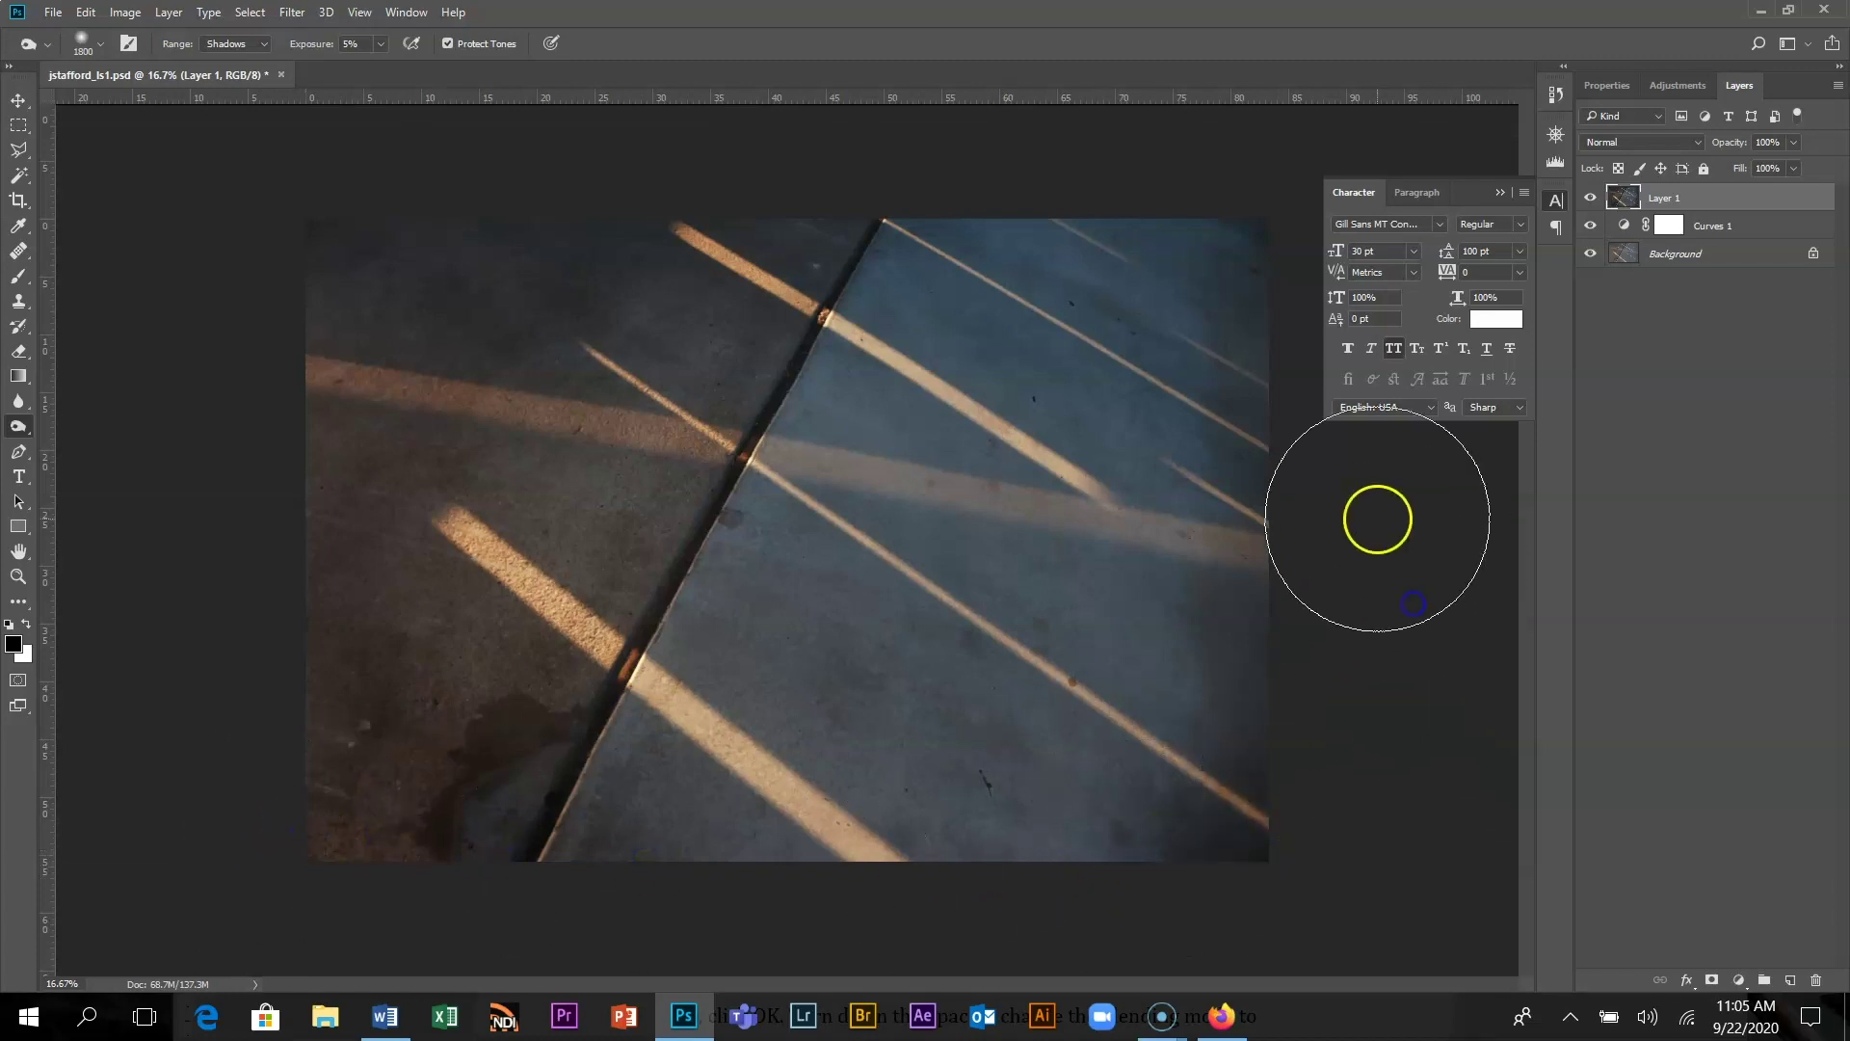
# - Toggle Layer 1's visibility to compare the dodged and burned result with the original
pyautogui.click(789, 152)
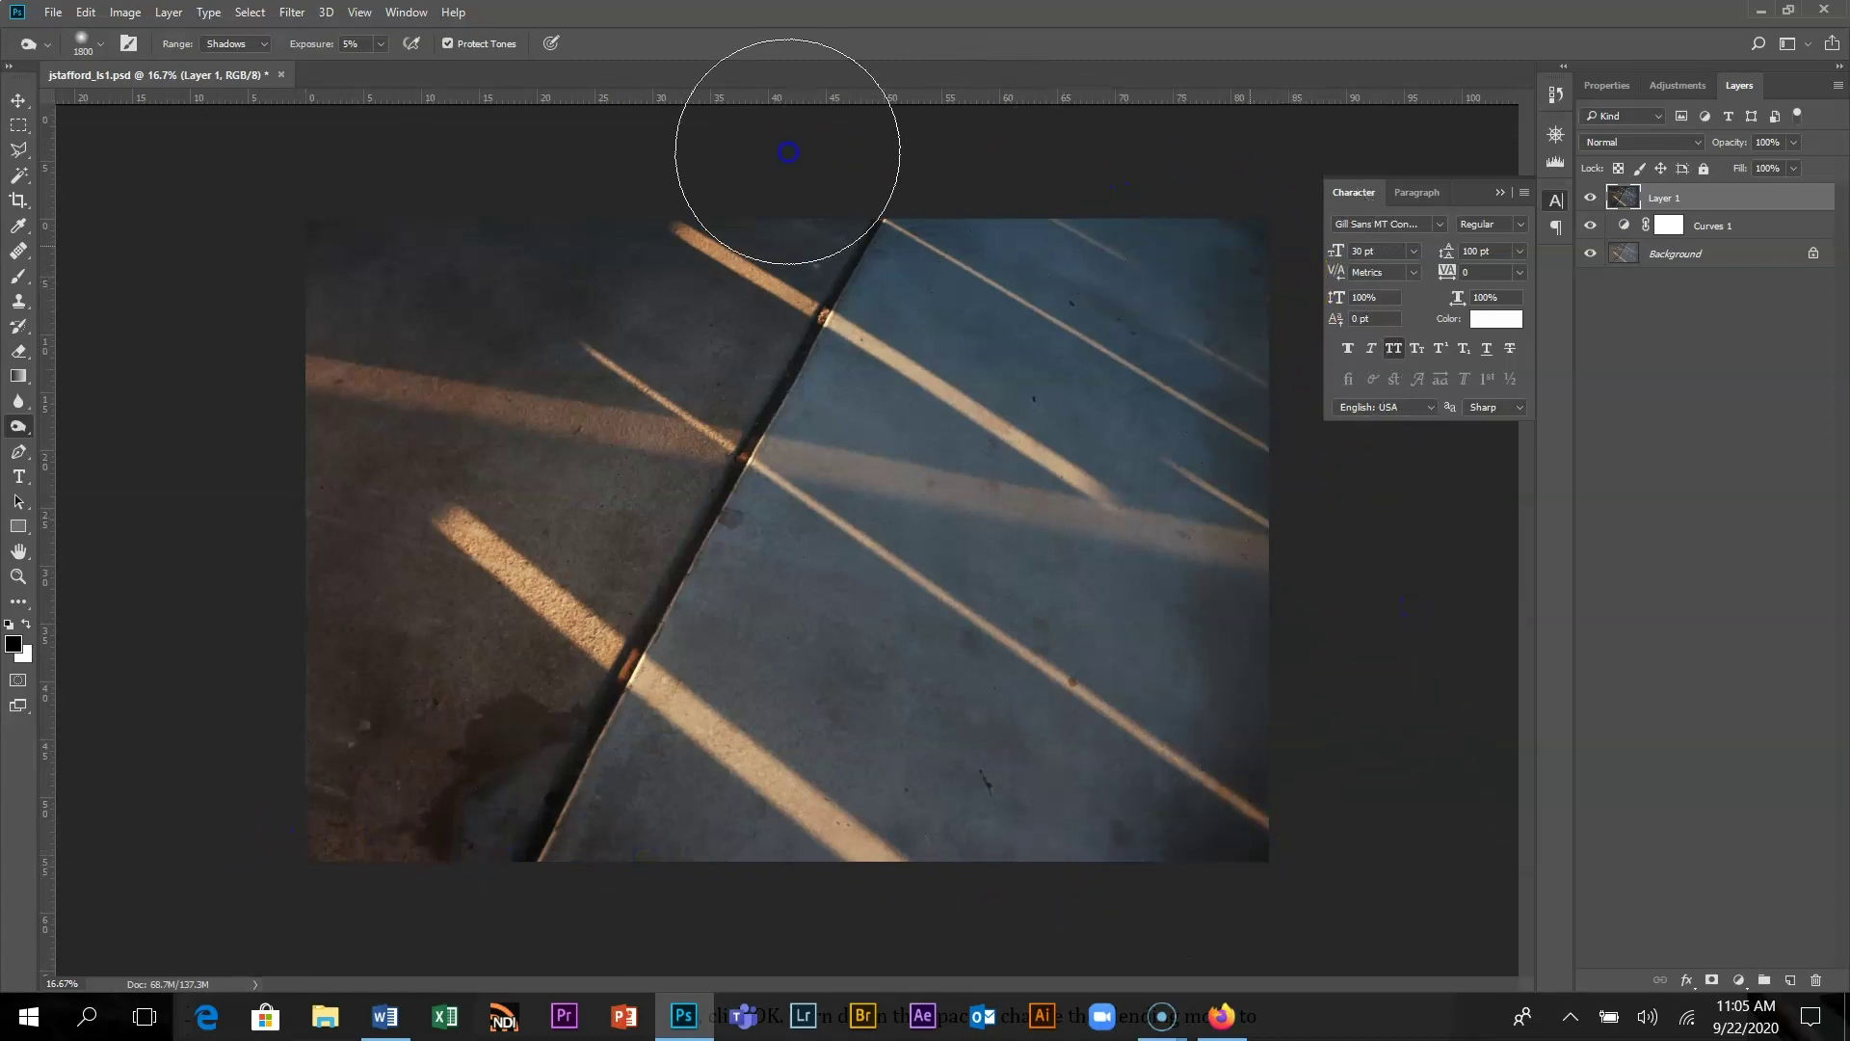
pyautogui.click(1590, 199)
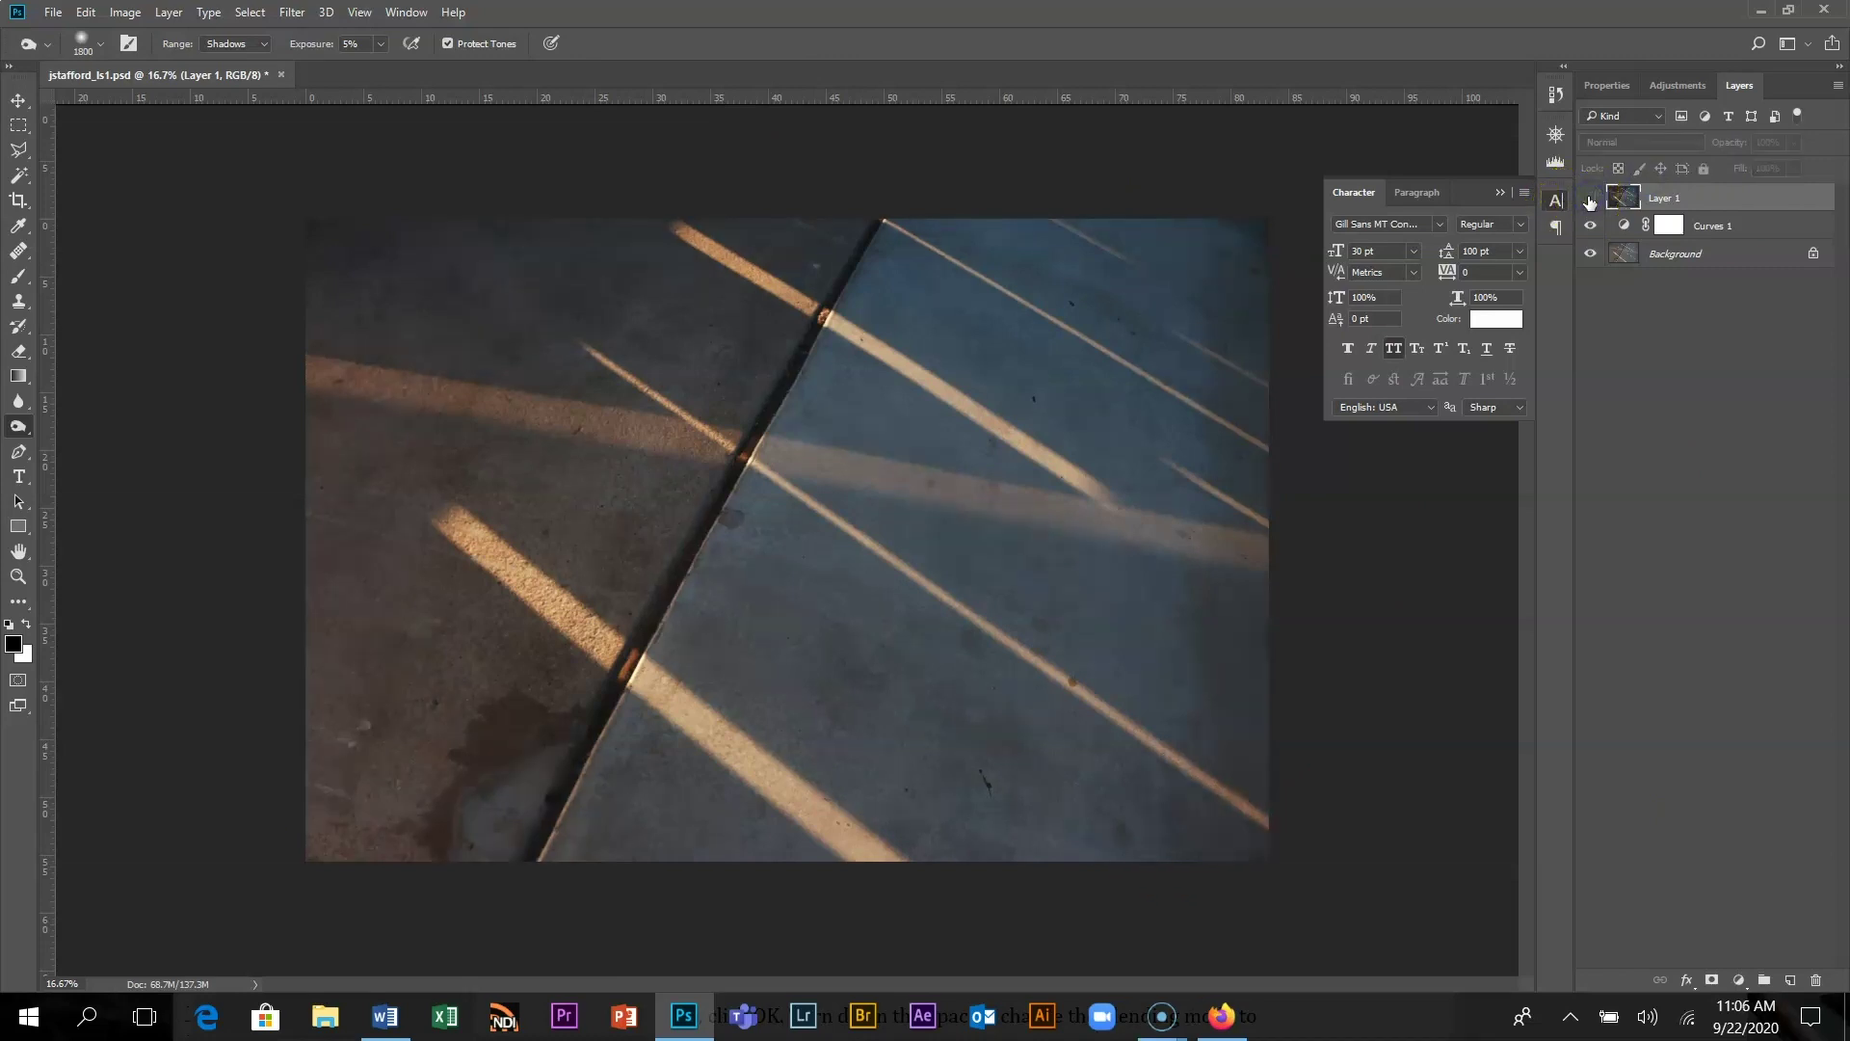
pyautogui.click(1590, 198)
pyautogui.click(1590, 198)
pyautogui.click(1590, 198)
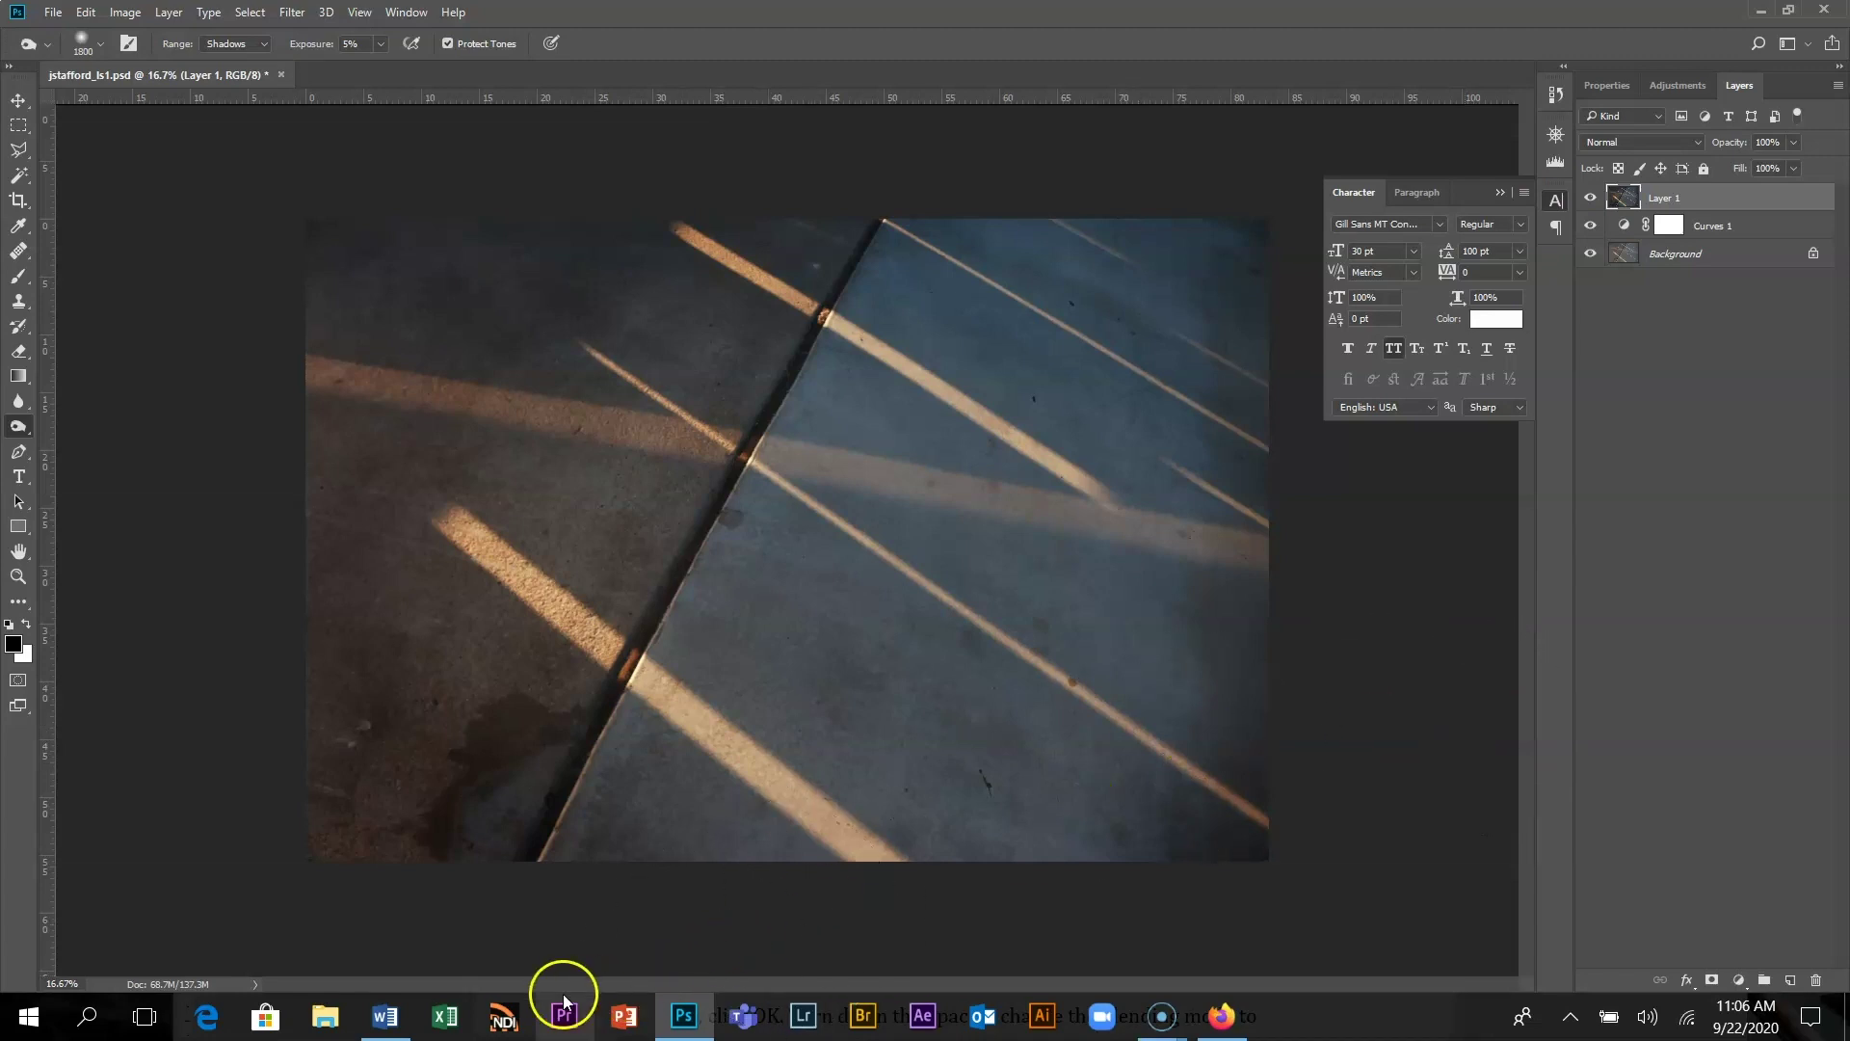
pyautogui.click(384, 1016)
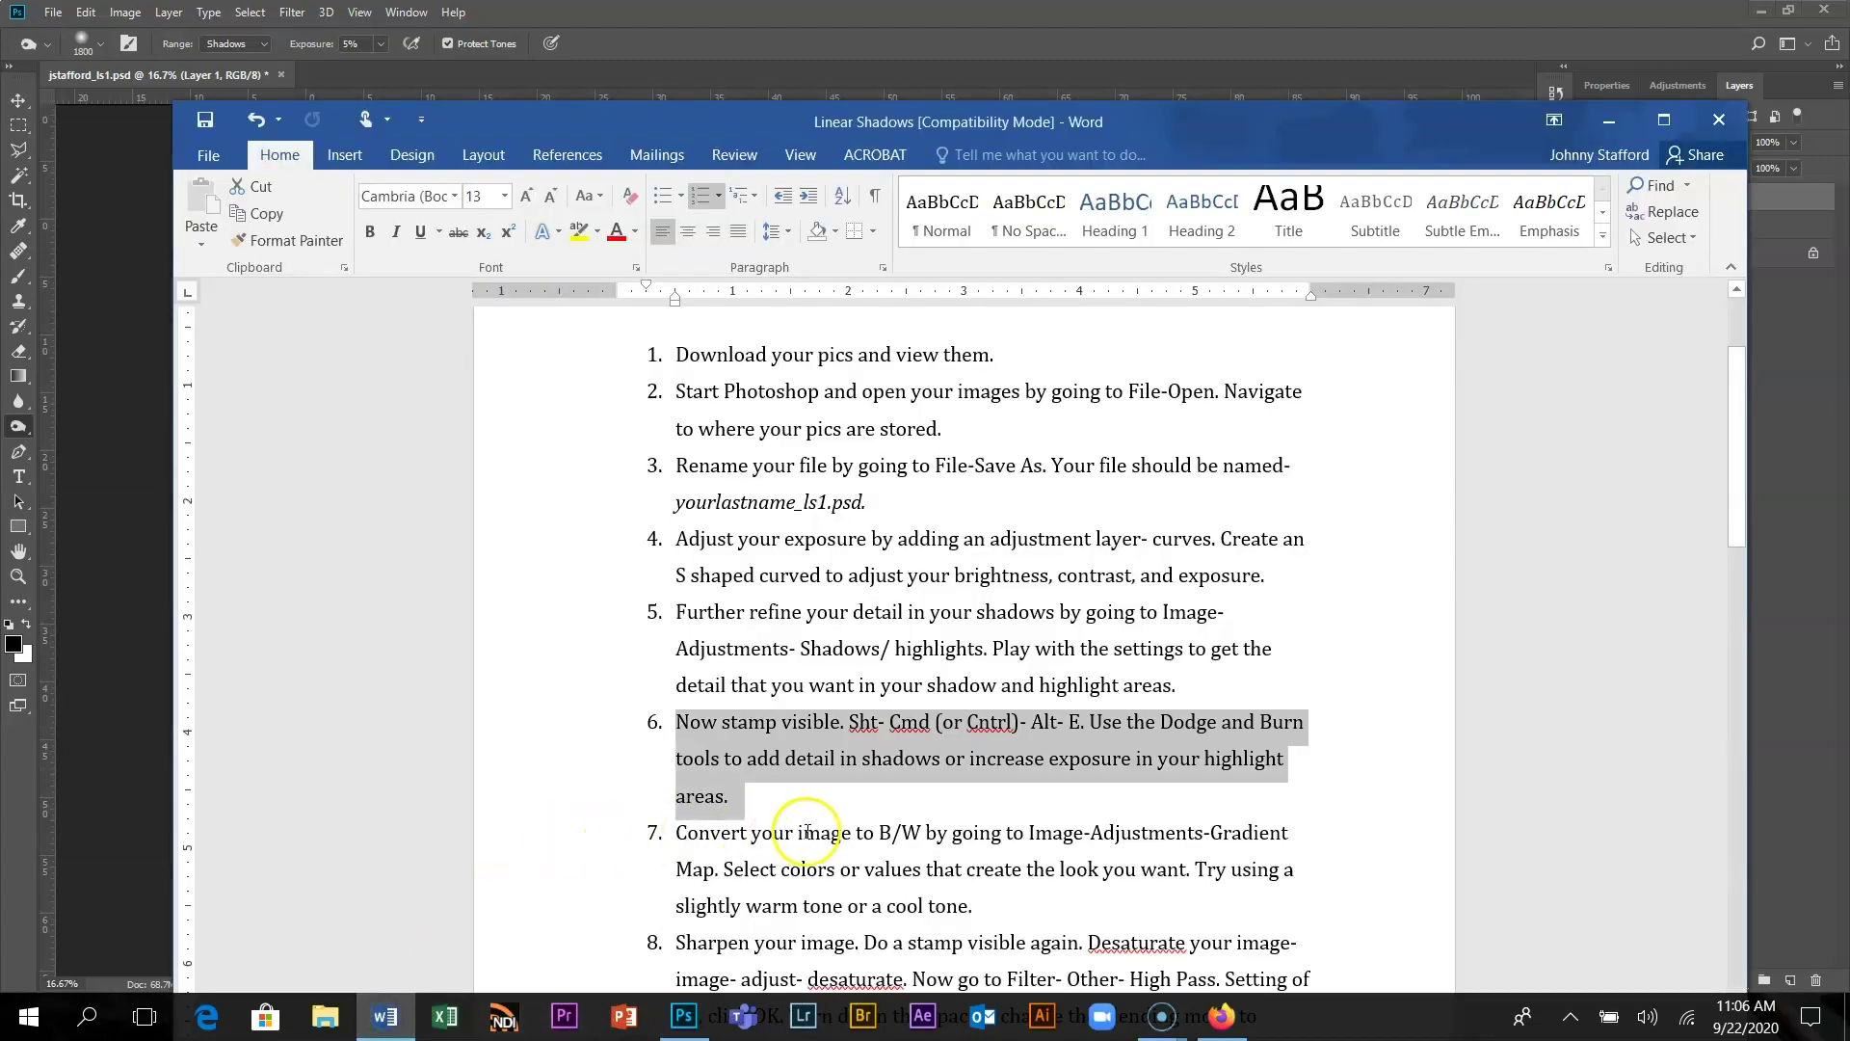
pyautogui.scroll(-2, 808, 830)
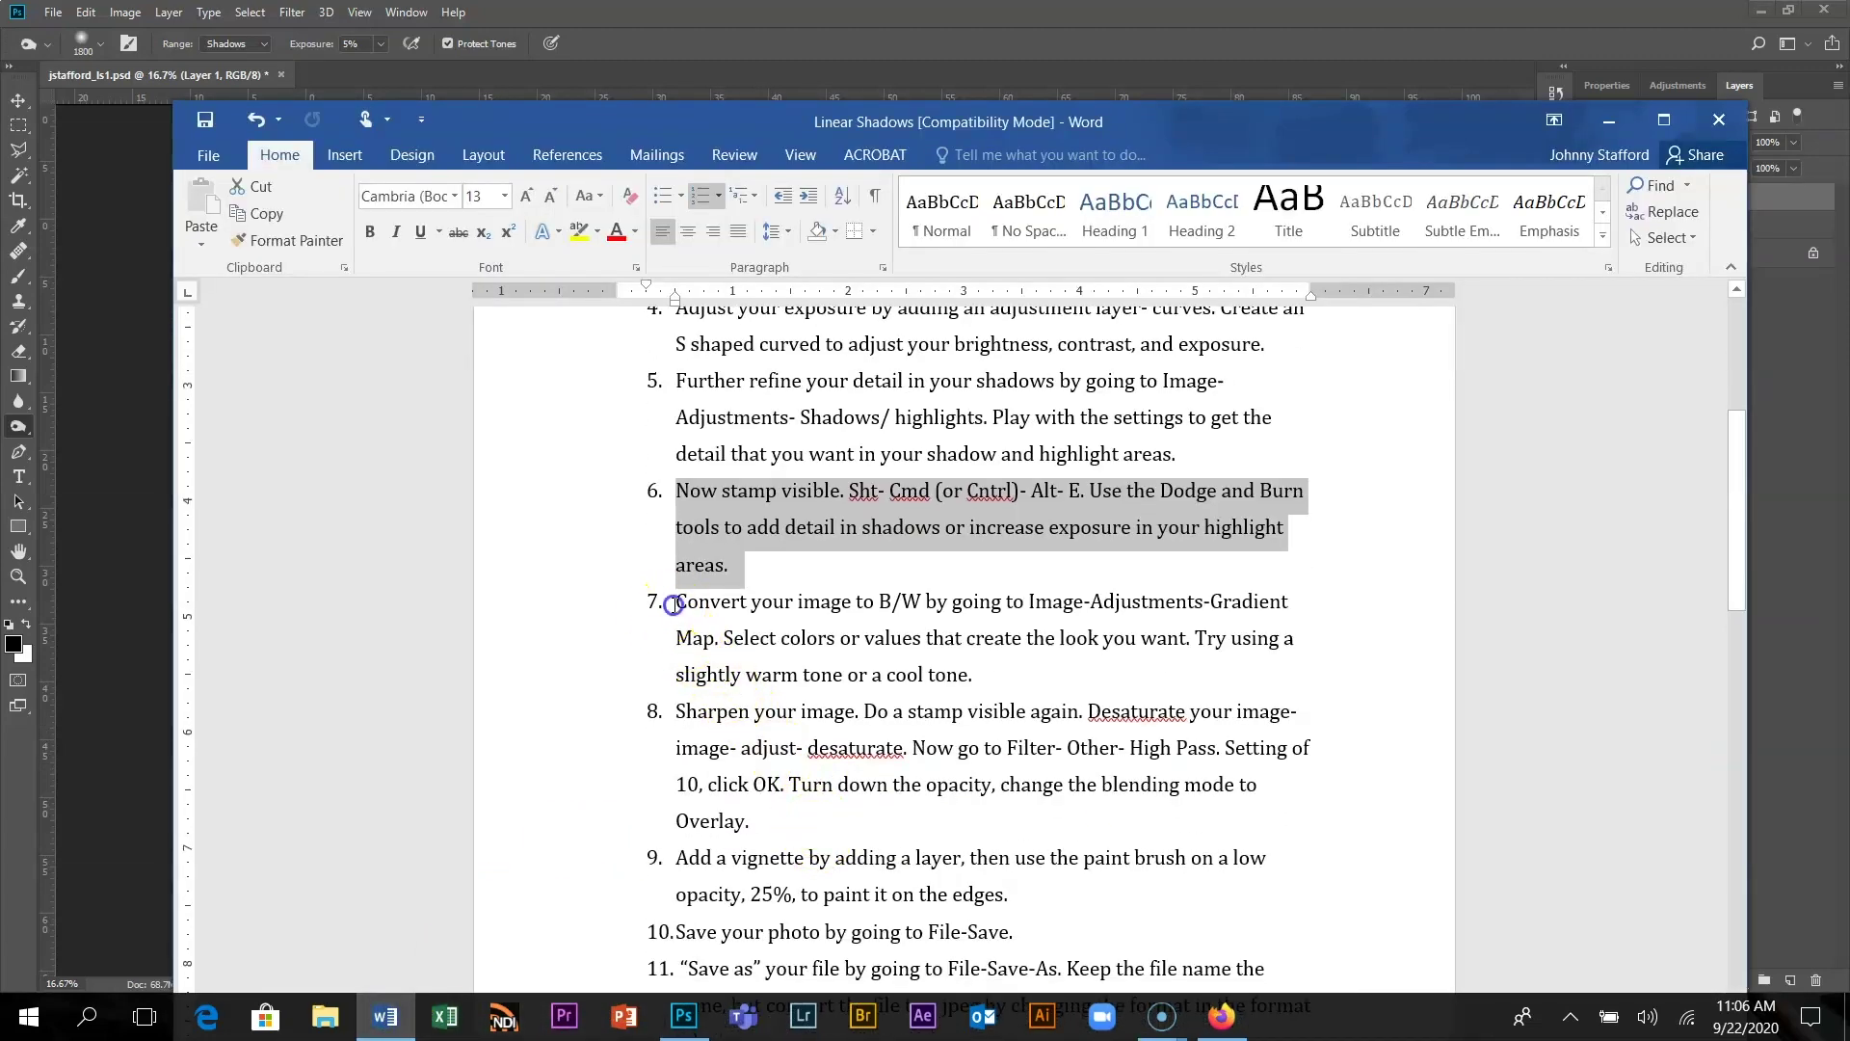
pyautogui.moveTo(674, 604); pyautogui.dragTo(922, 669)
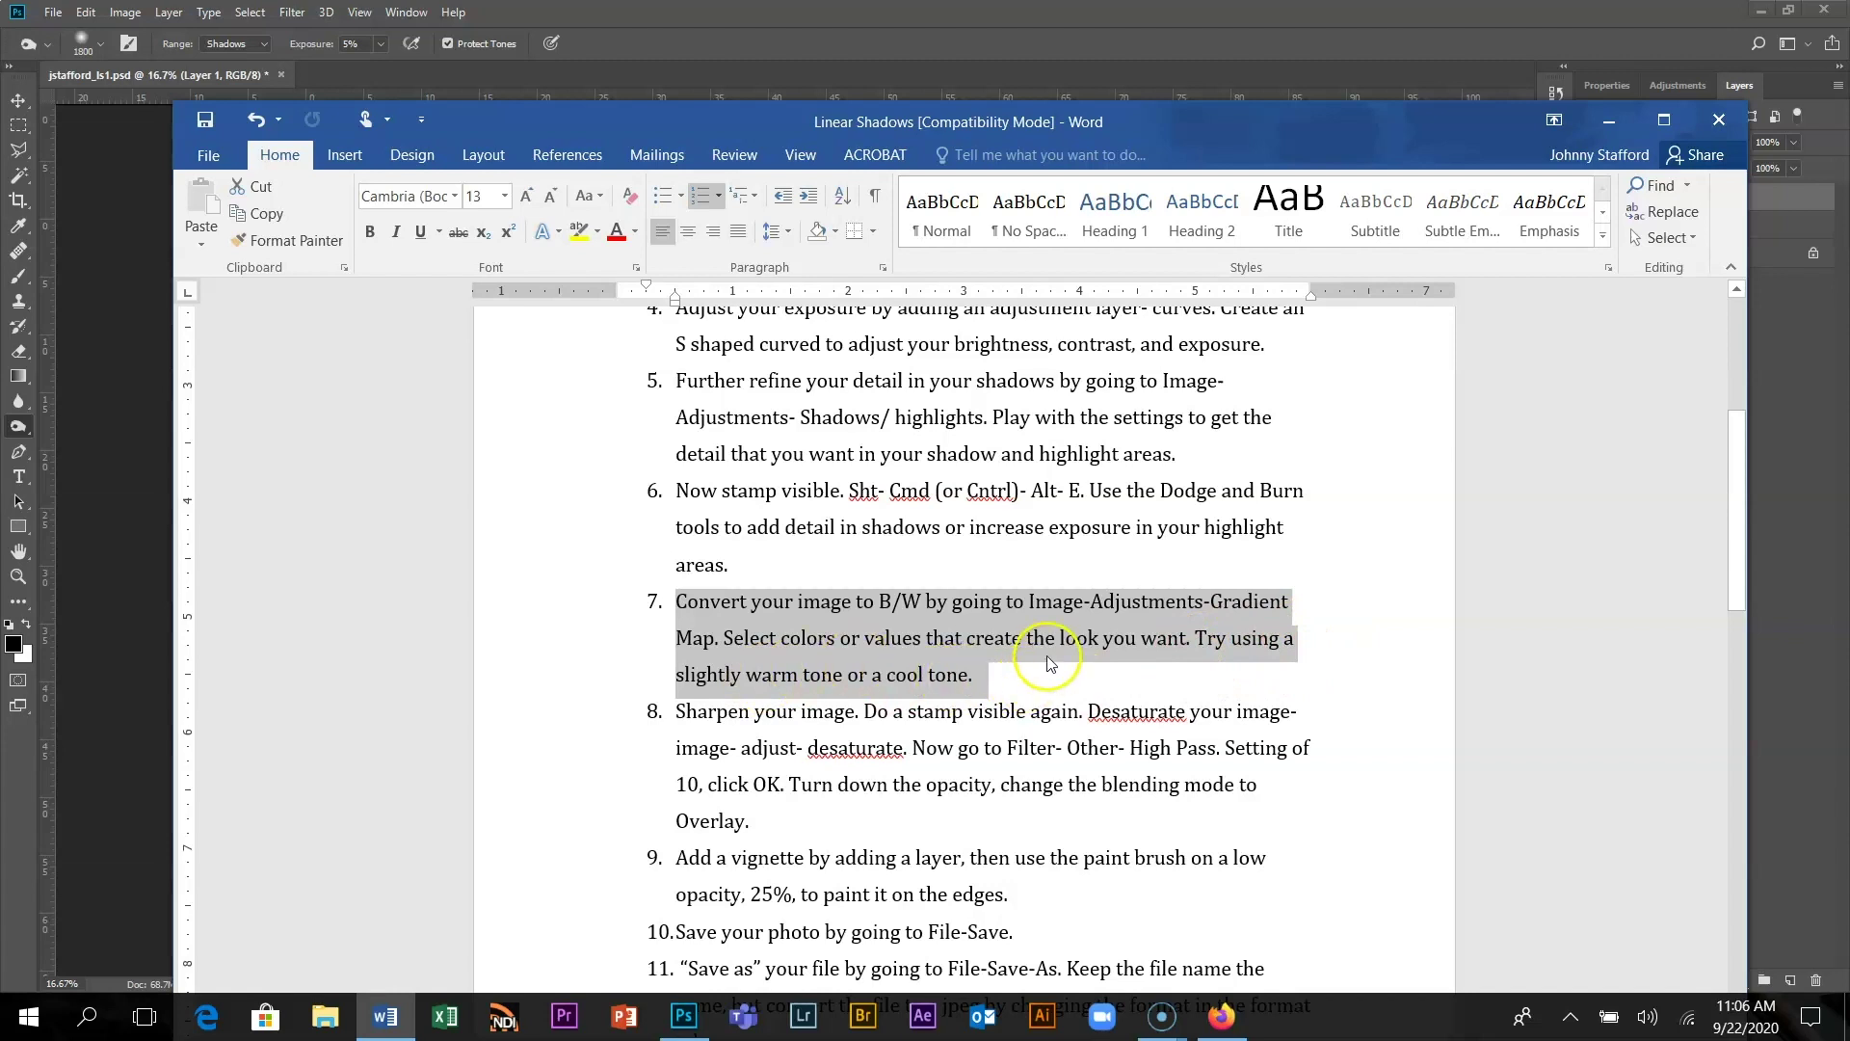
pyautogui.click(129, 629)
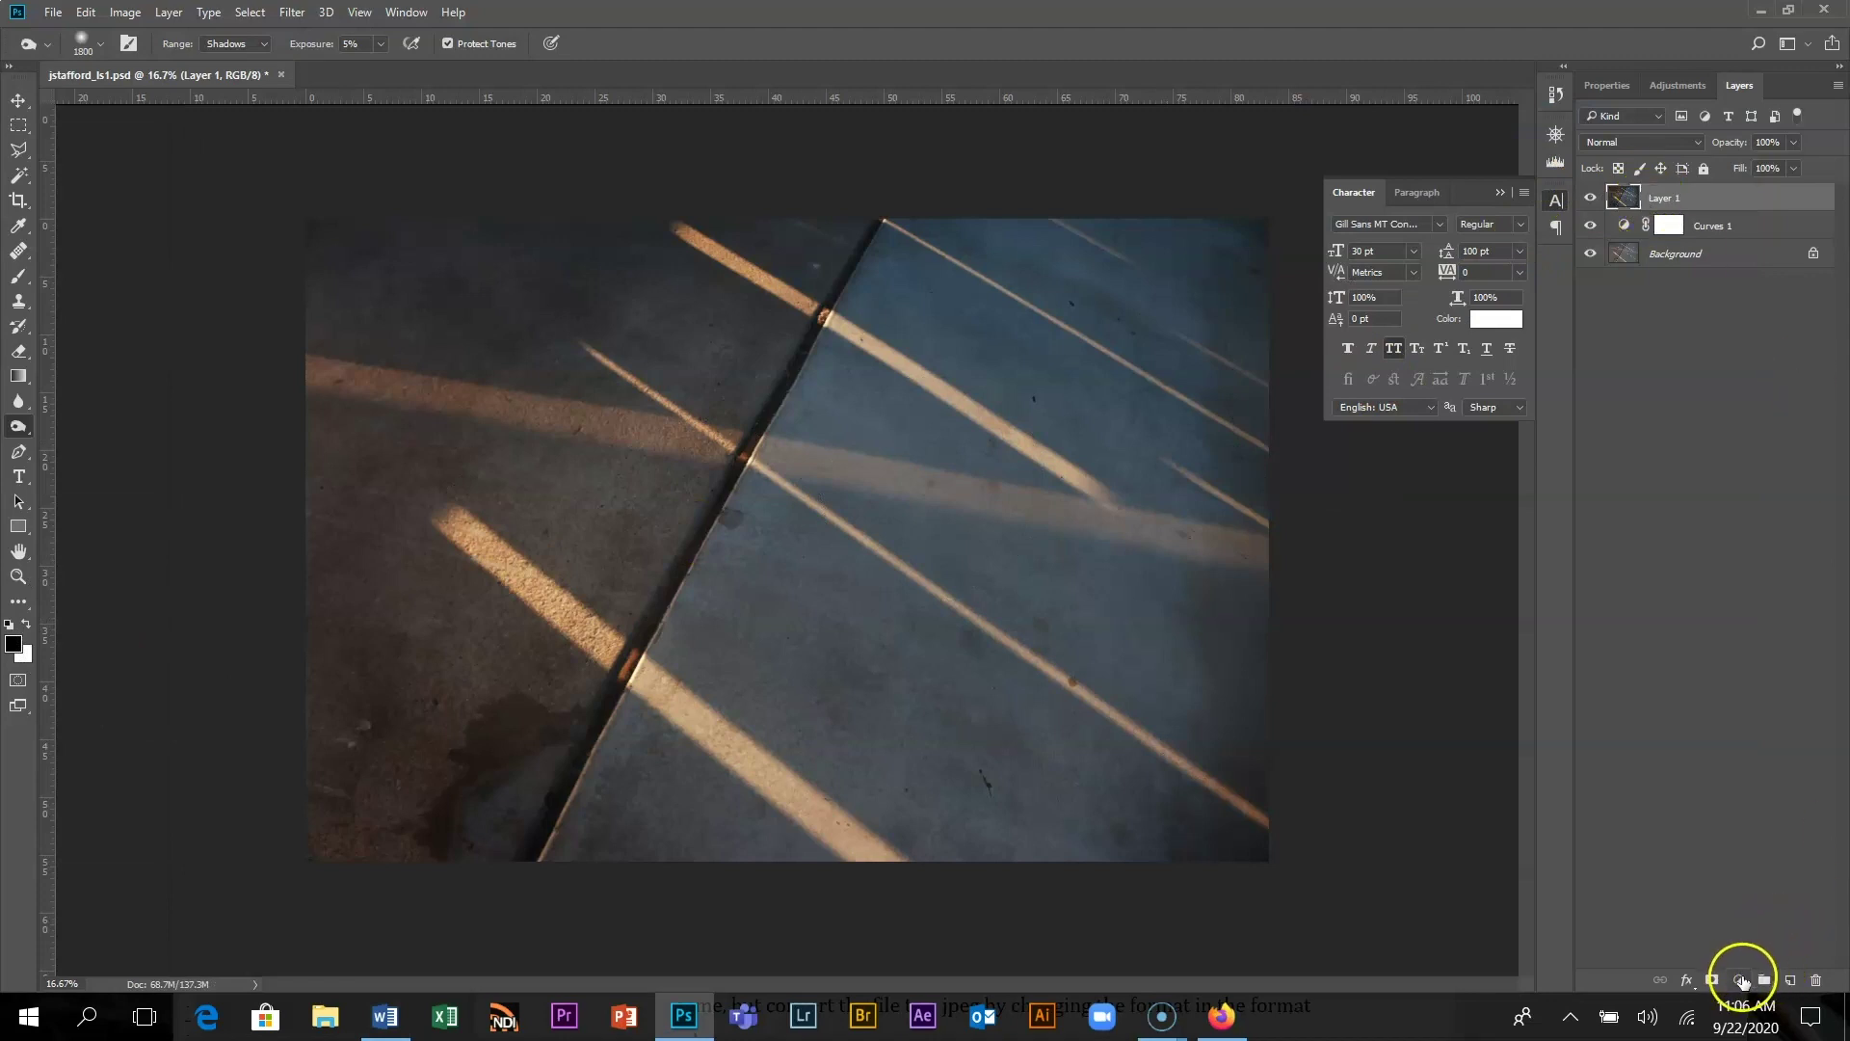
# - Add a Gradient Map adjustment layer that turns the photo black and white, and open its gradient
pyautogui.click(1740, 980)
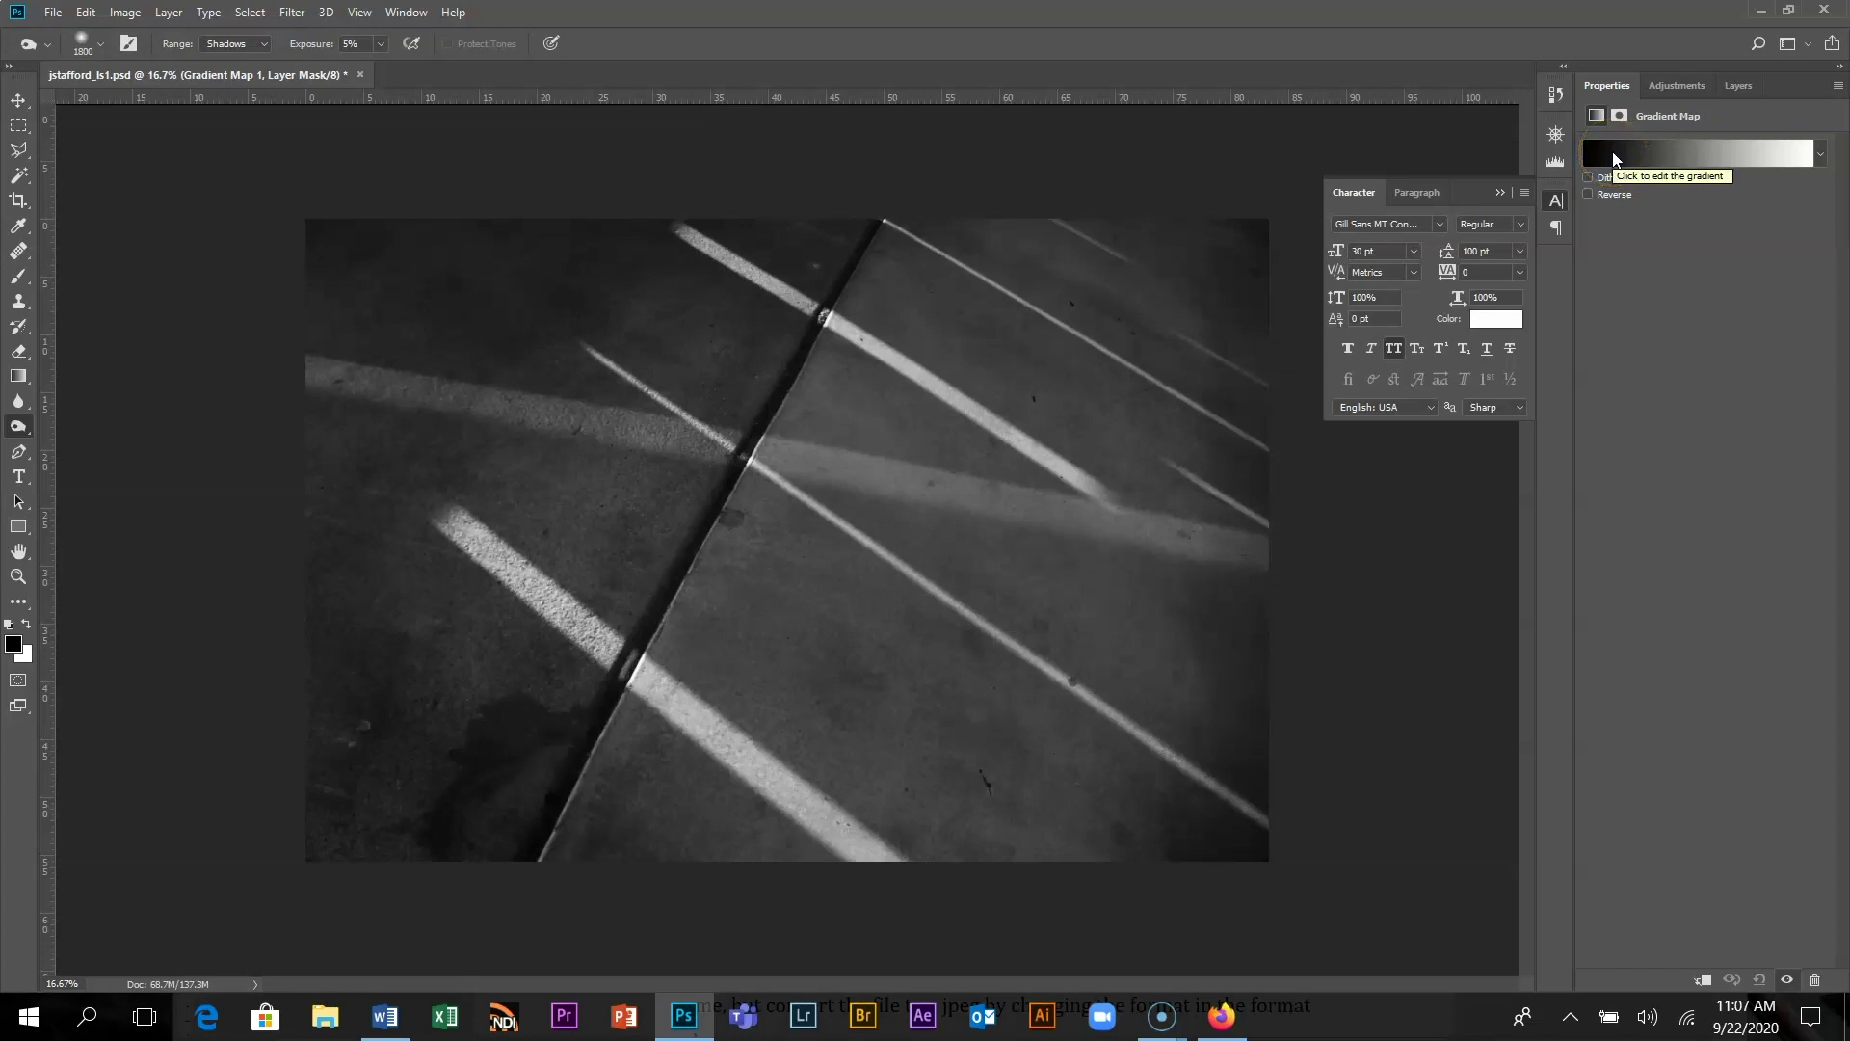
pyautogui.click(1614, 157)
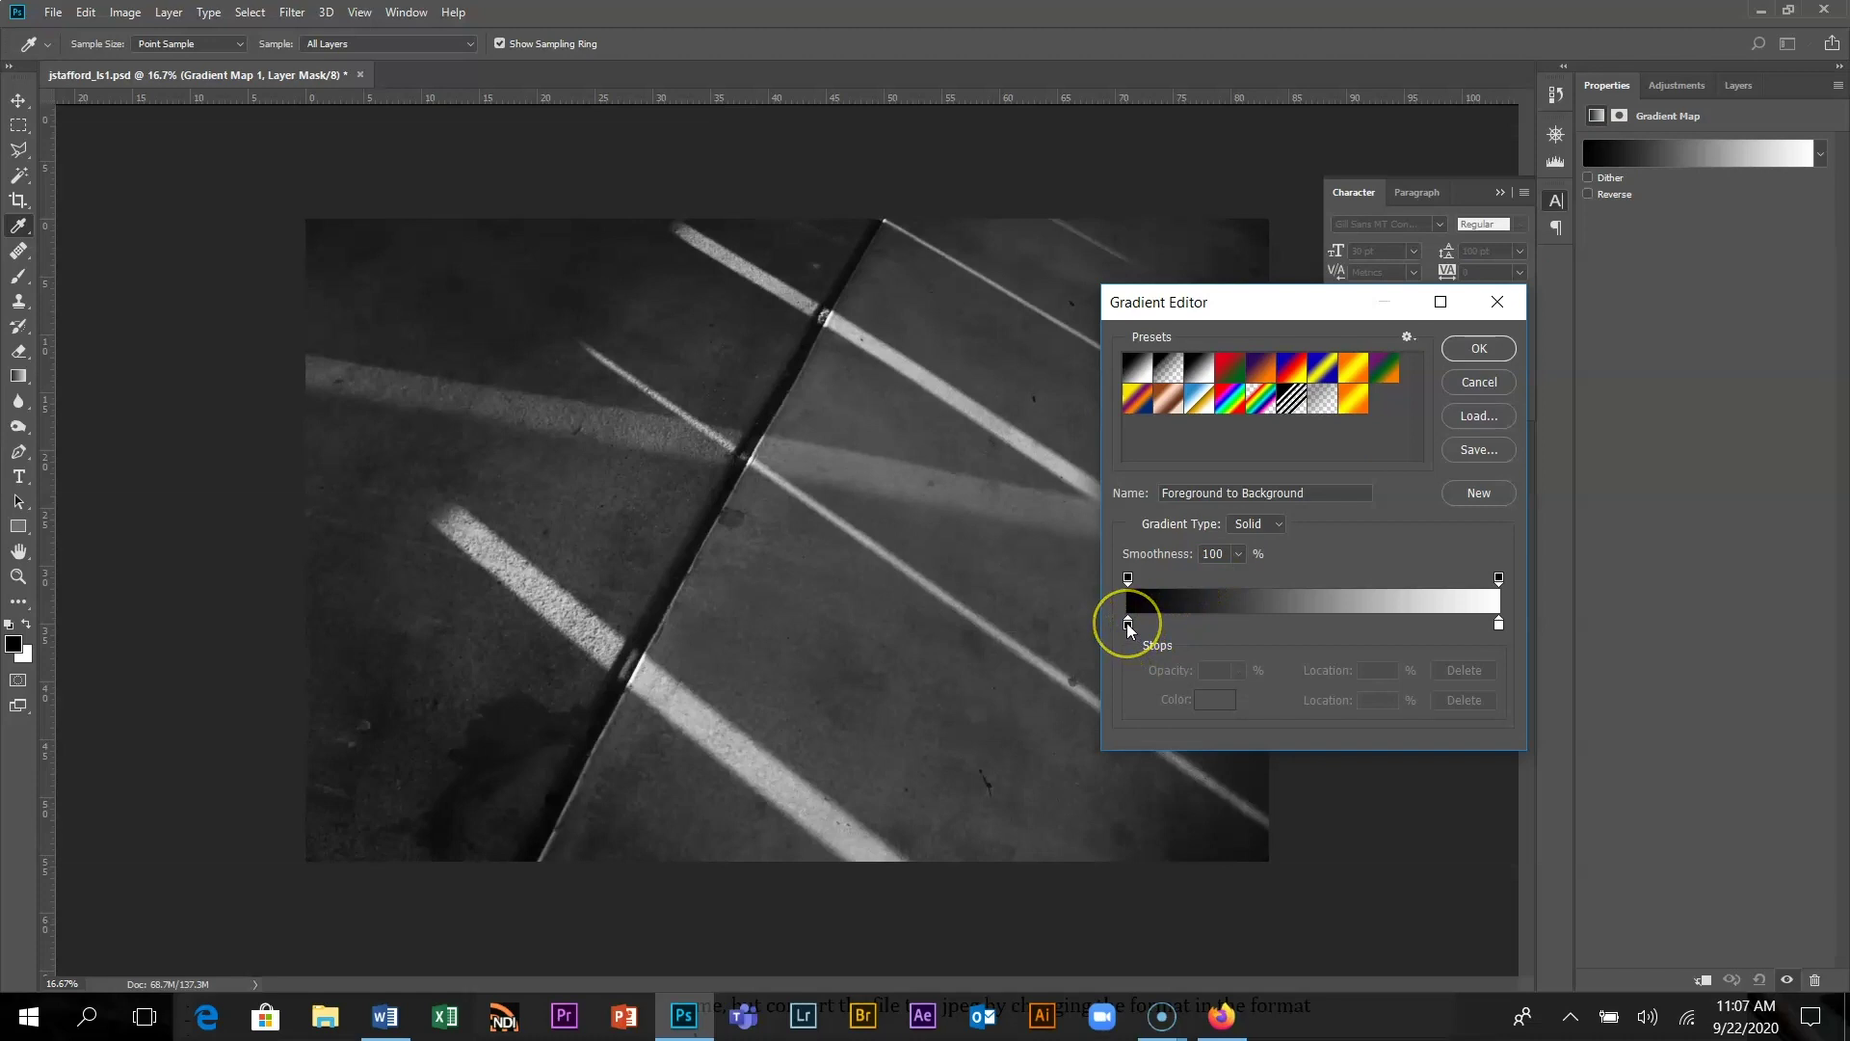
# - Select the gradient's dark stop and darken its colour from red toward near-black
pyautogui.moveTo(1129, 628); pyautogui.dragTo(1131, 626)
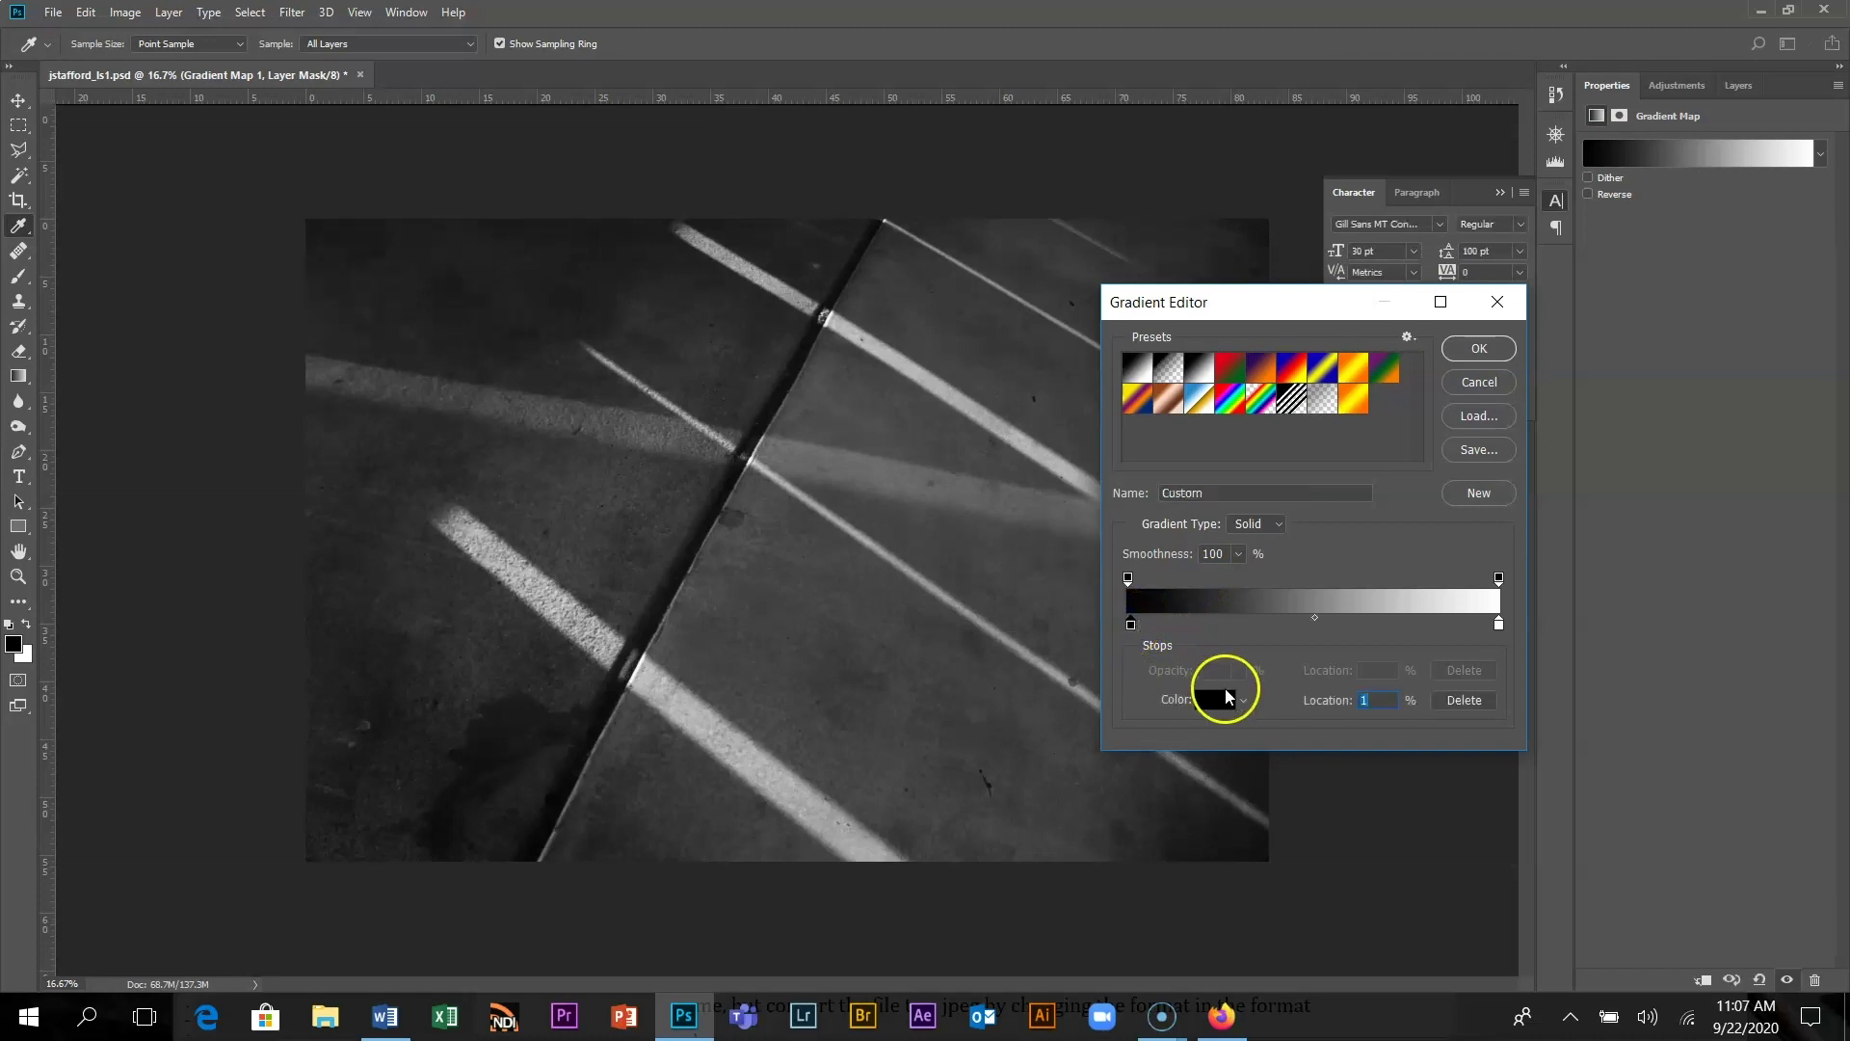
pyautogui.click(1216, 701)
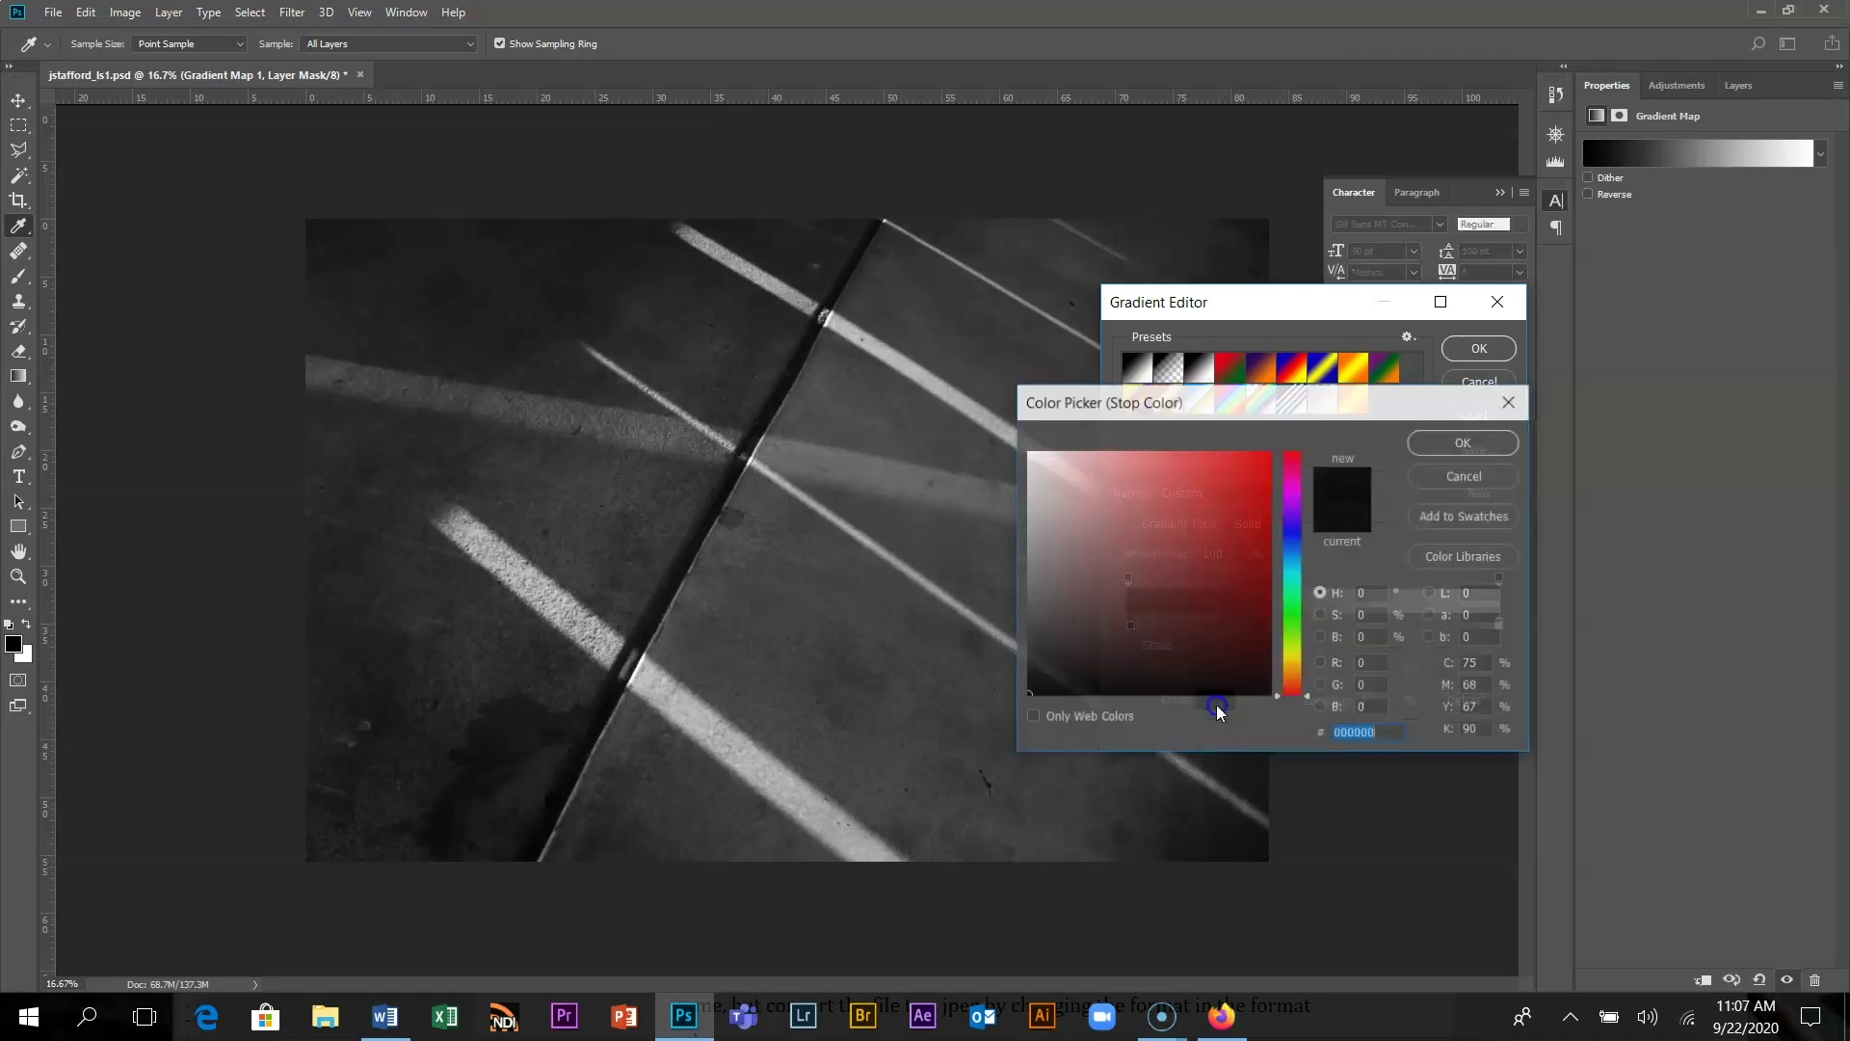
pyautogui.moveTo(1289, 401); pyautogui.dragTo(1388, 402)
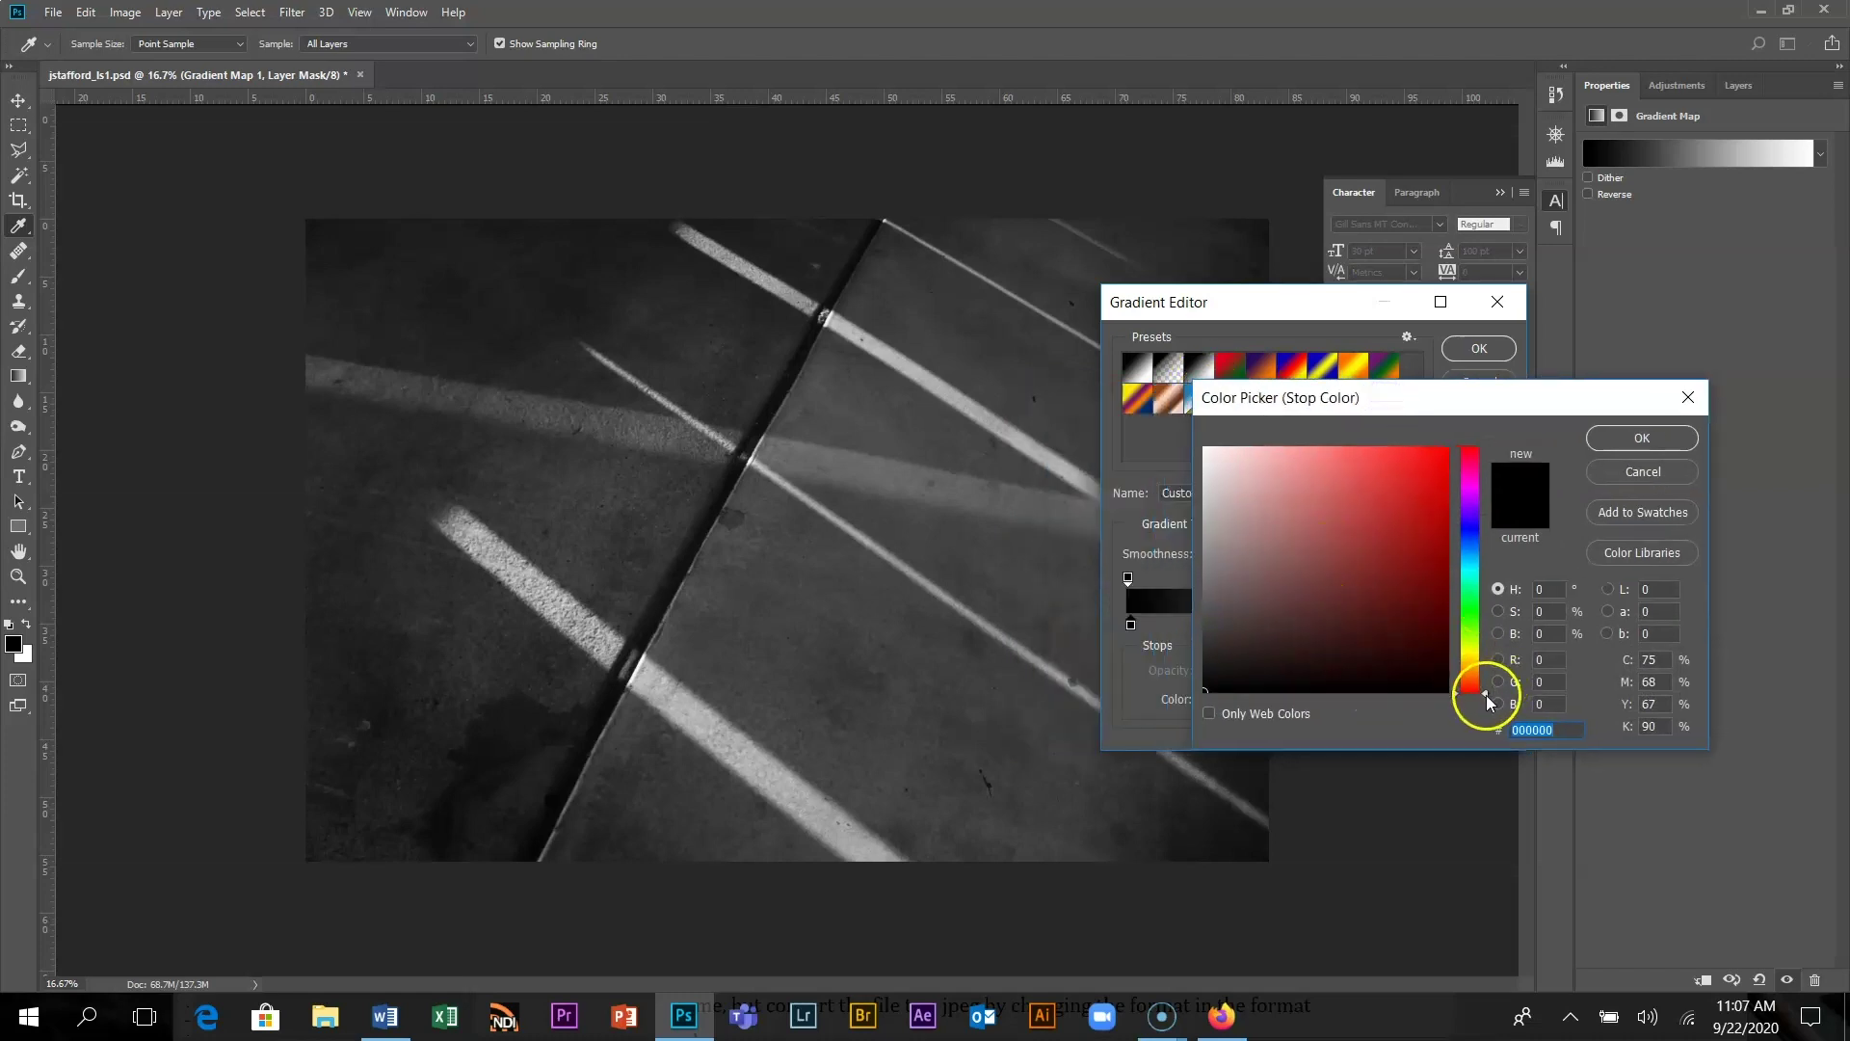
pyautogui.click(1426, 517)
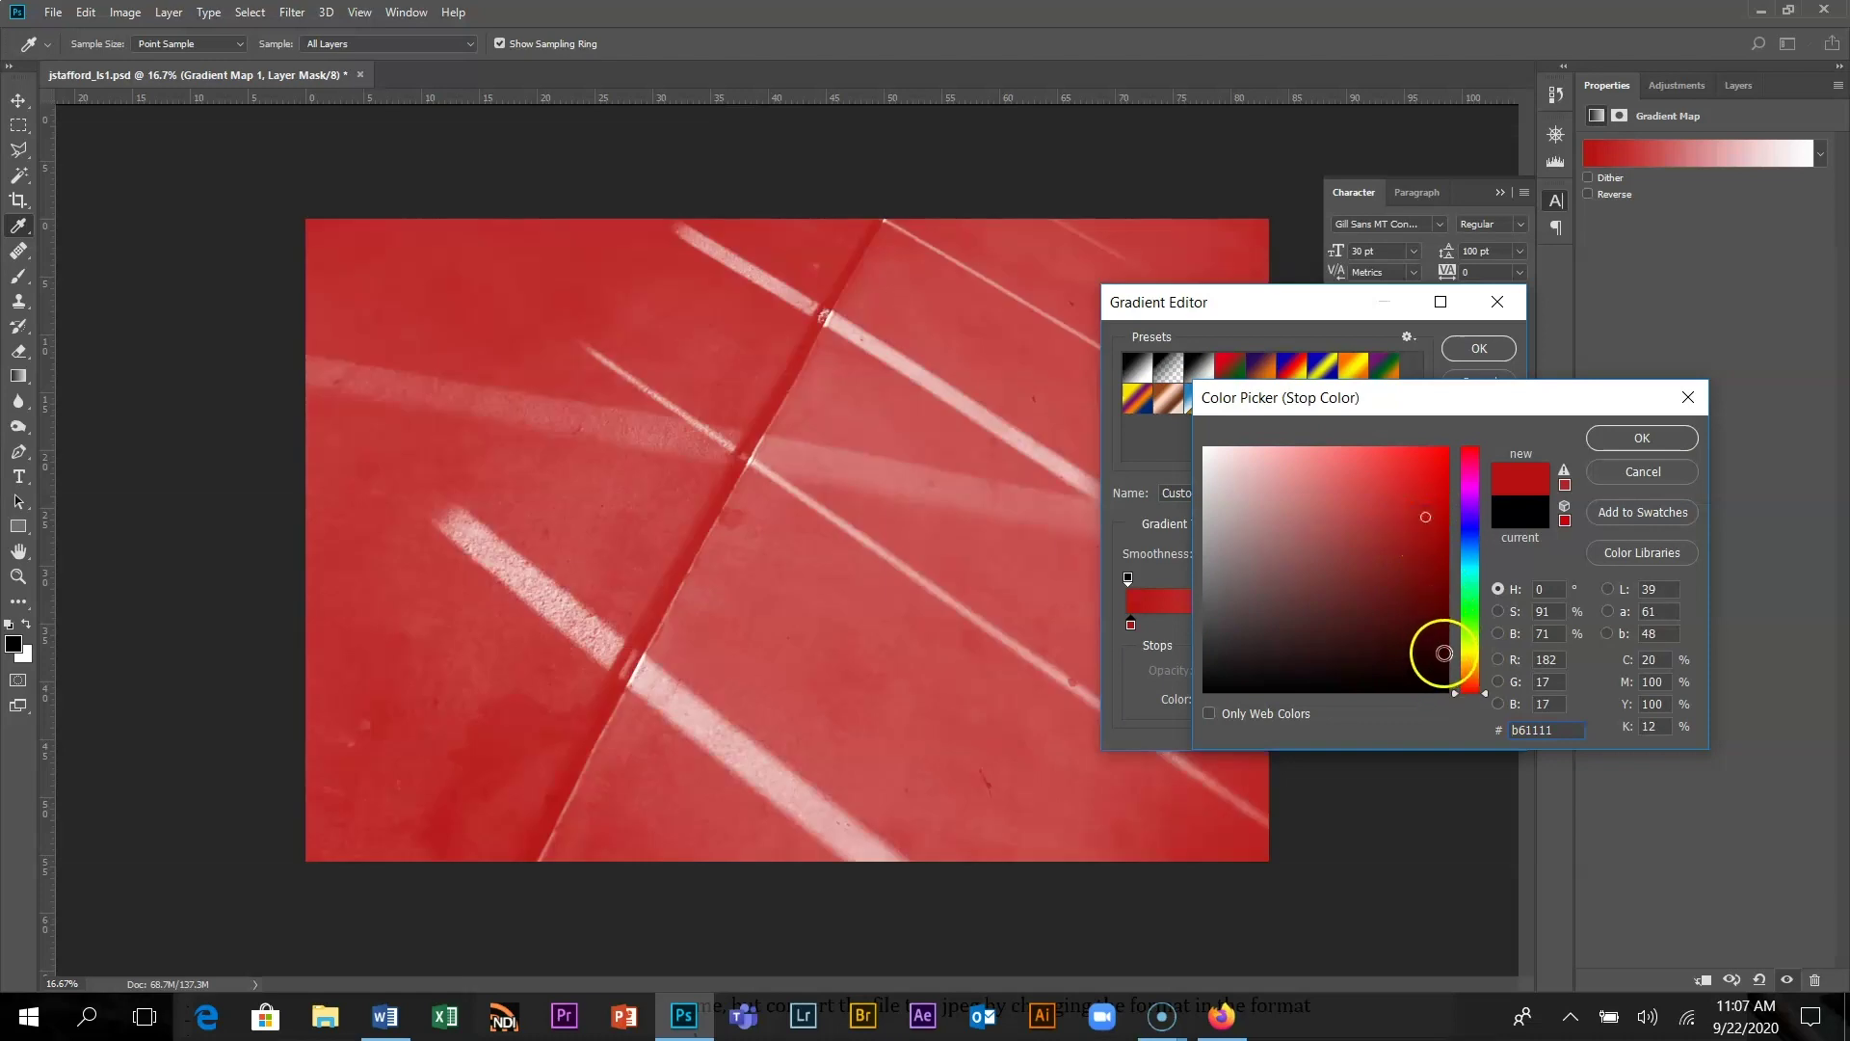
pyautogui.moveTo(1443, 653); pyautogui.dragTo(1442, 665)
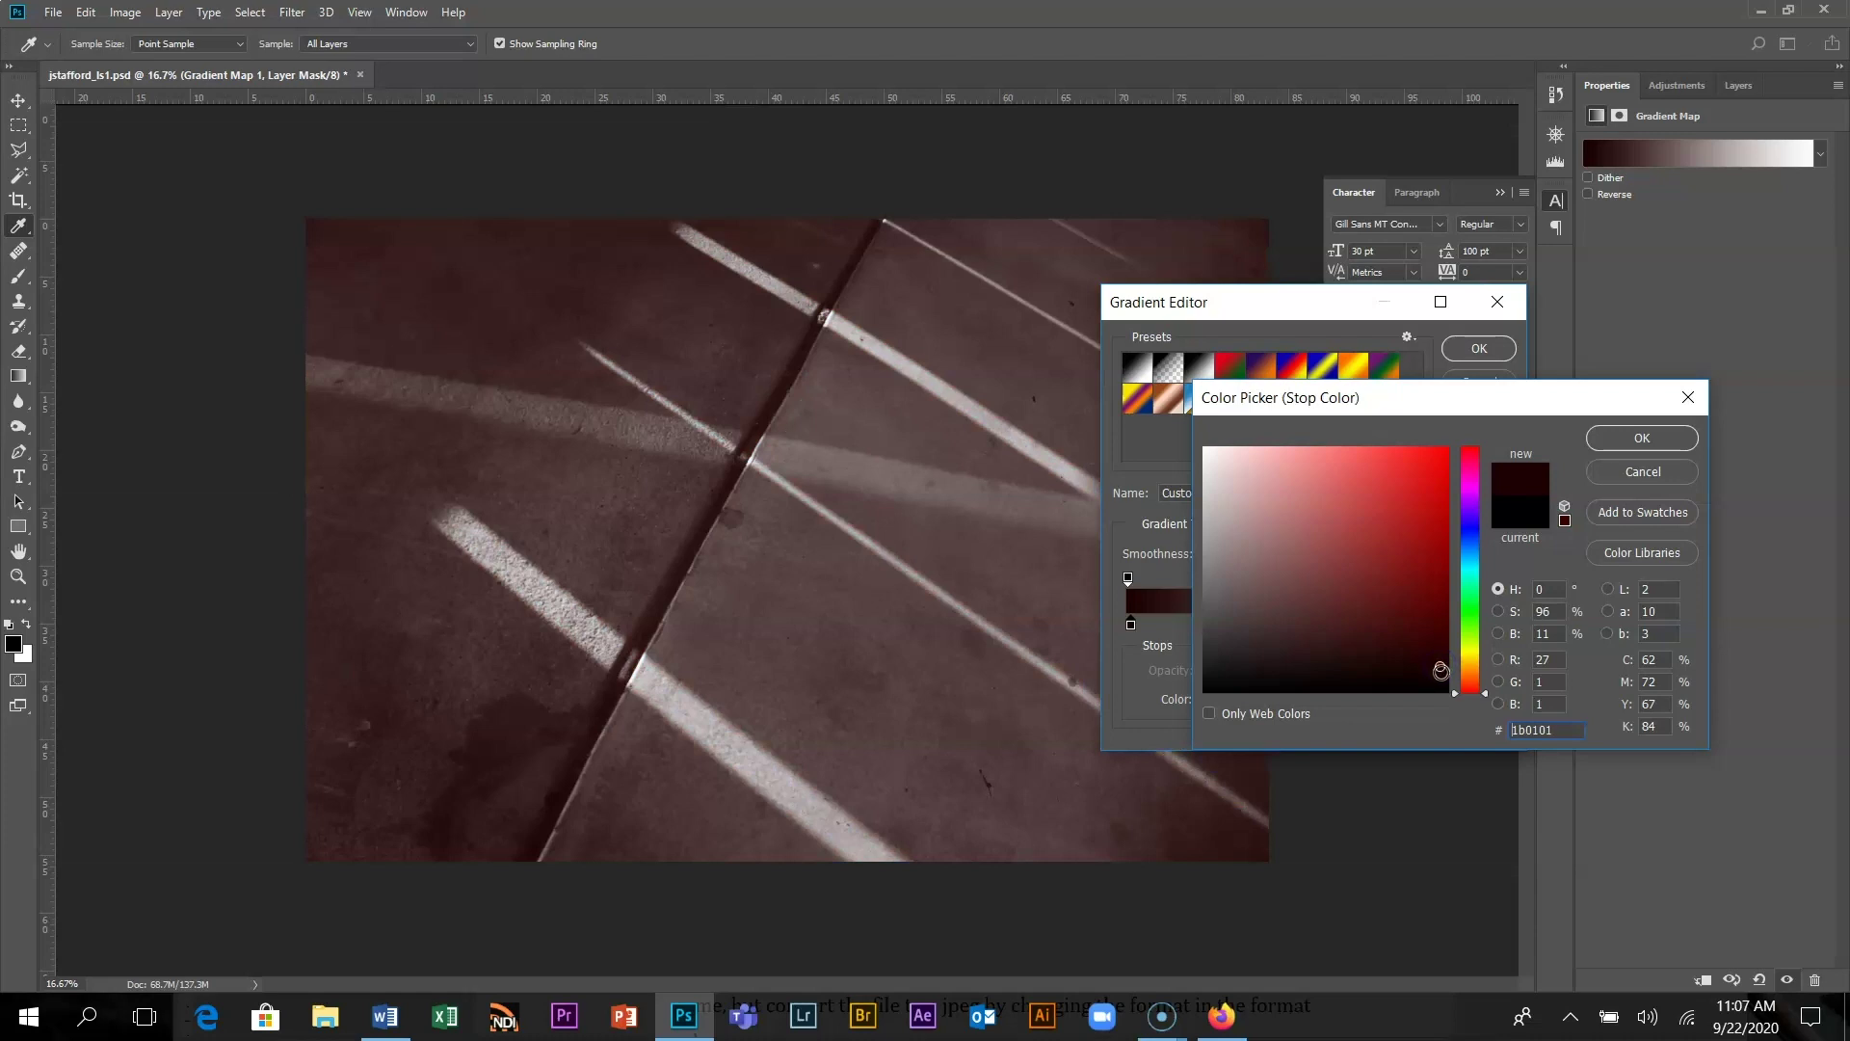
pyautogui.click(1441, 672)
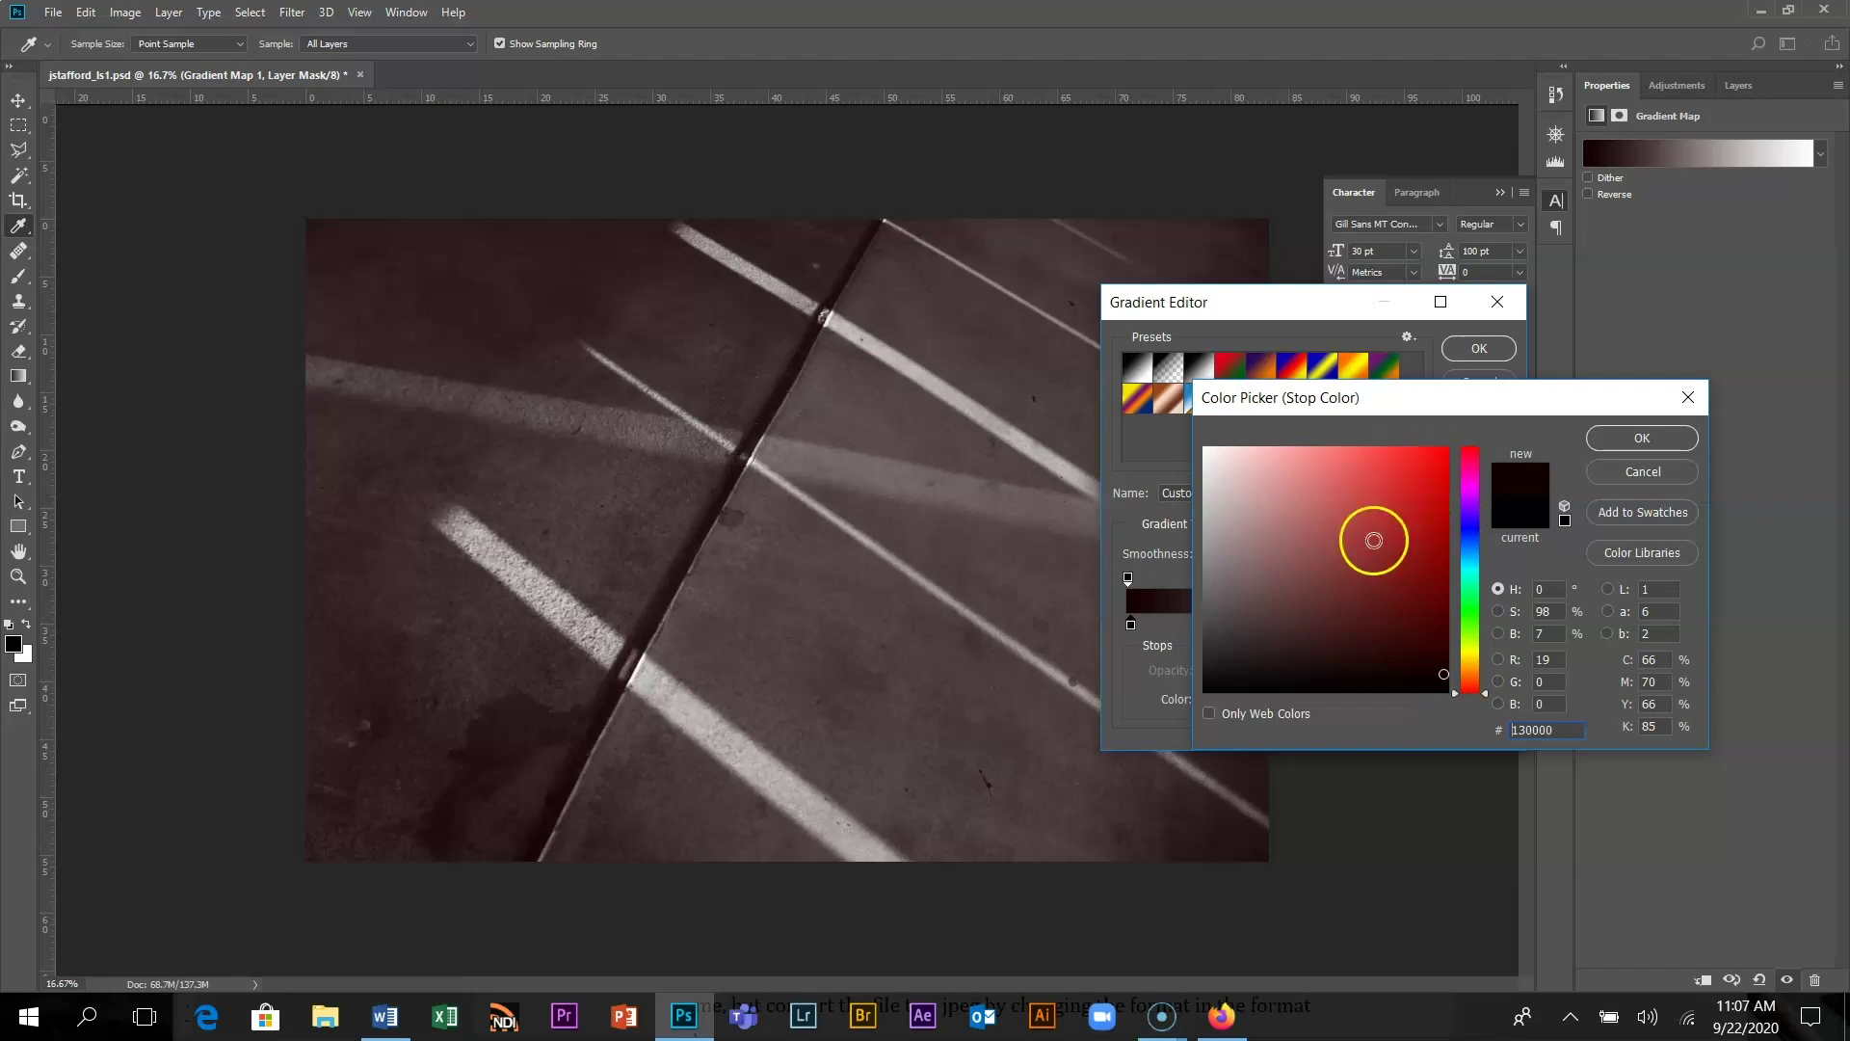
pyautogui.click(1447, 683)
pyautogui.click(1446, 683)
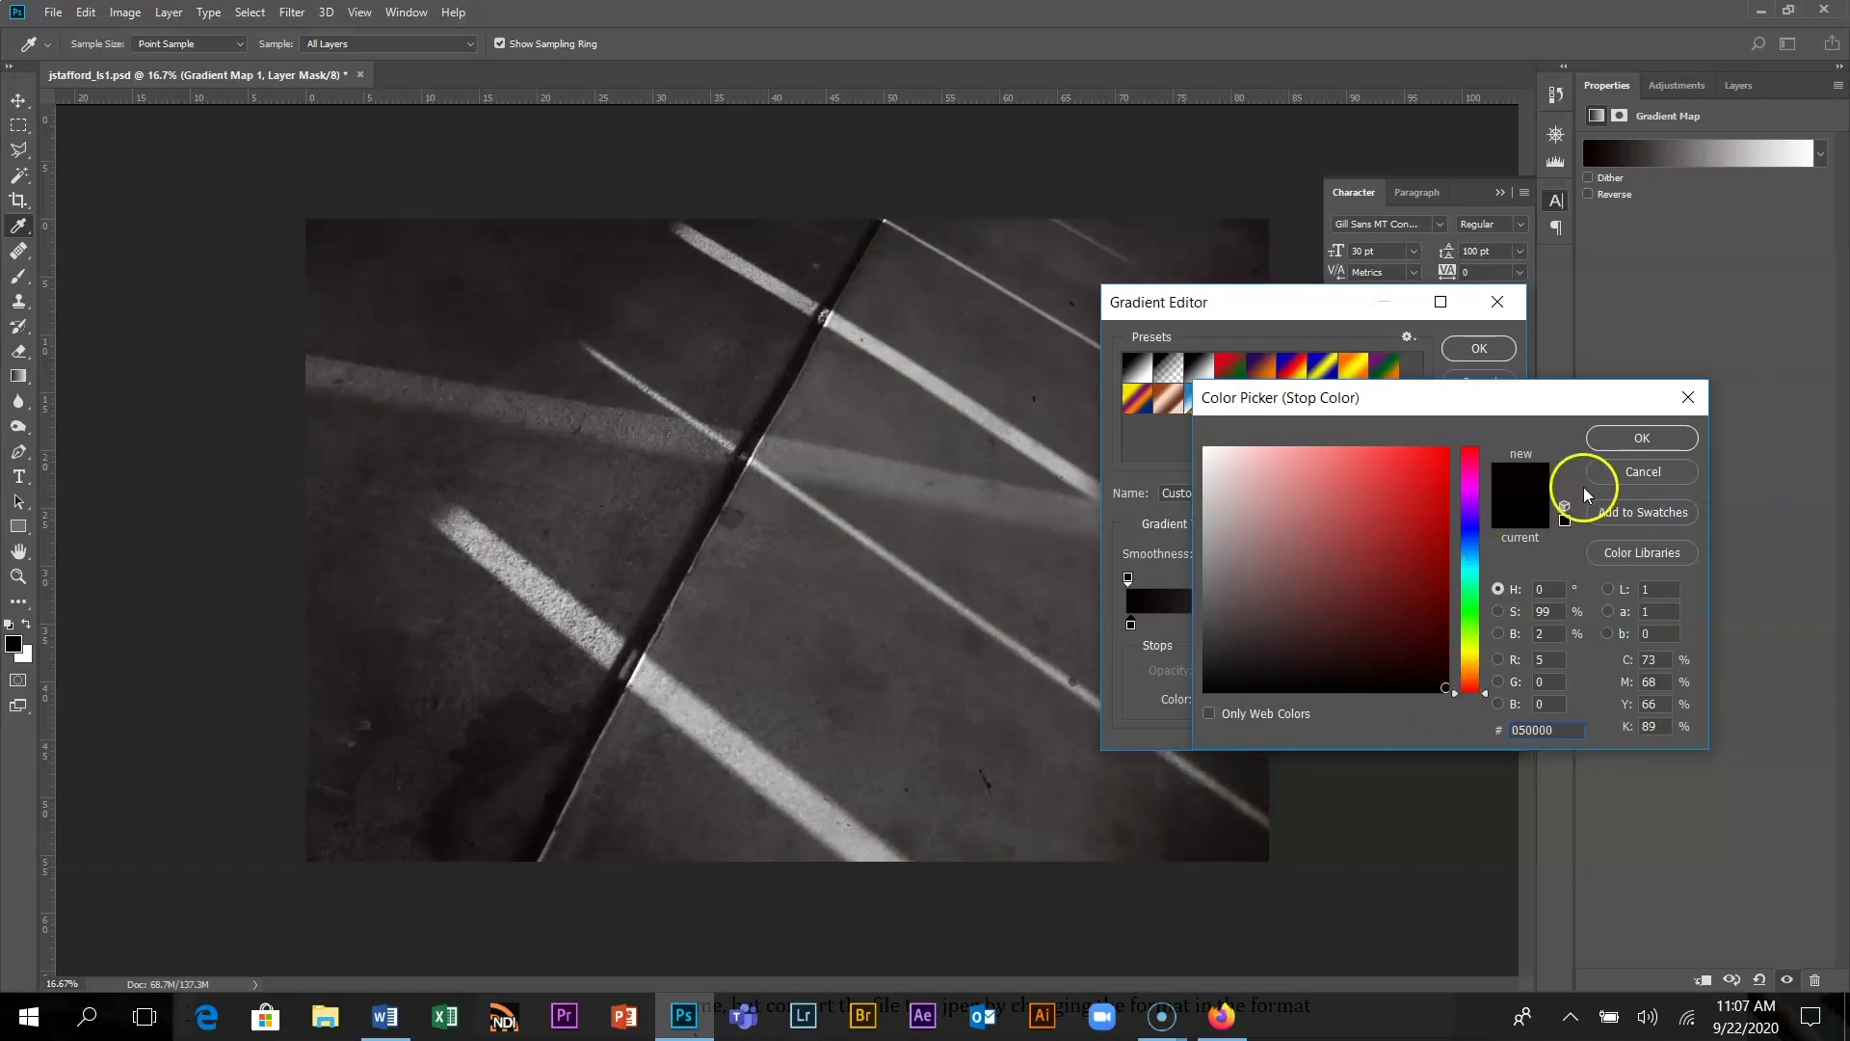
# - Preview a cool blue, then settle the dark stop on warm near-black #060100 and confirm
pyautogui.click(1471, 538)
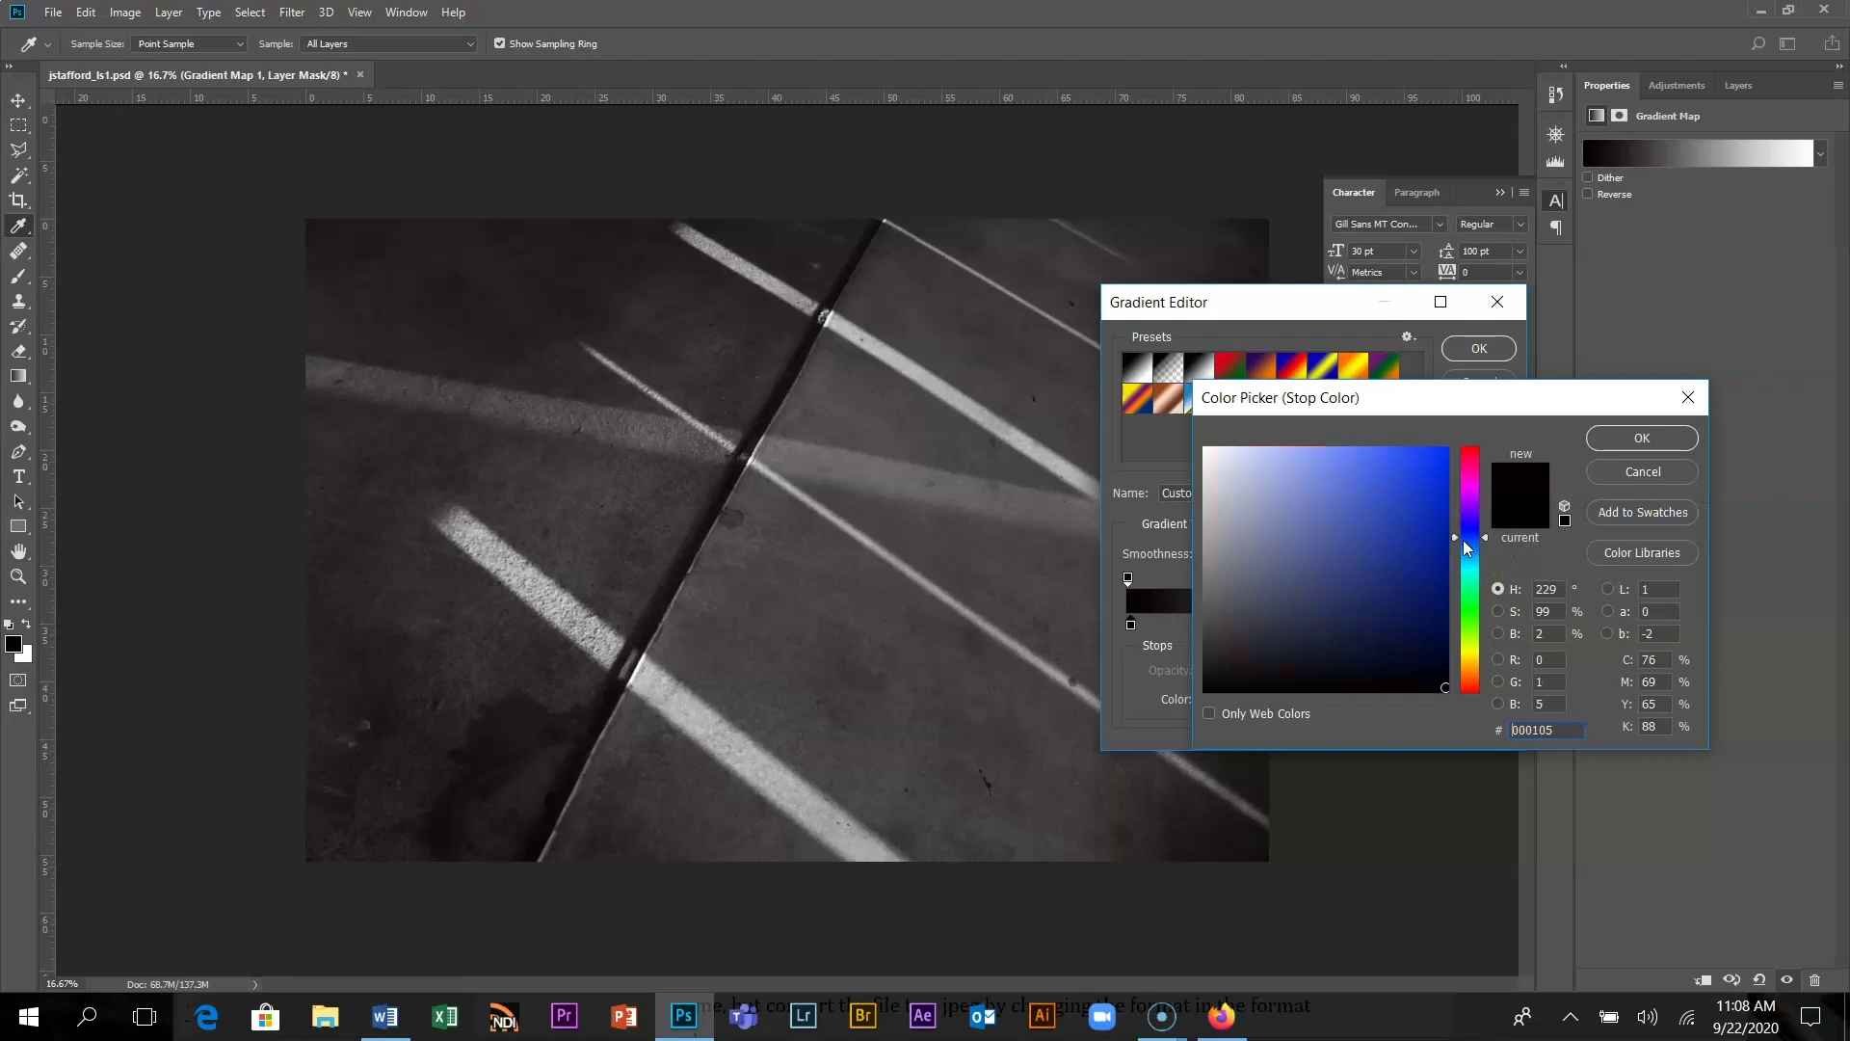
pyautogui.click(1445, 669)
pyautogui.click(1472, 691)
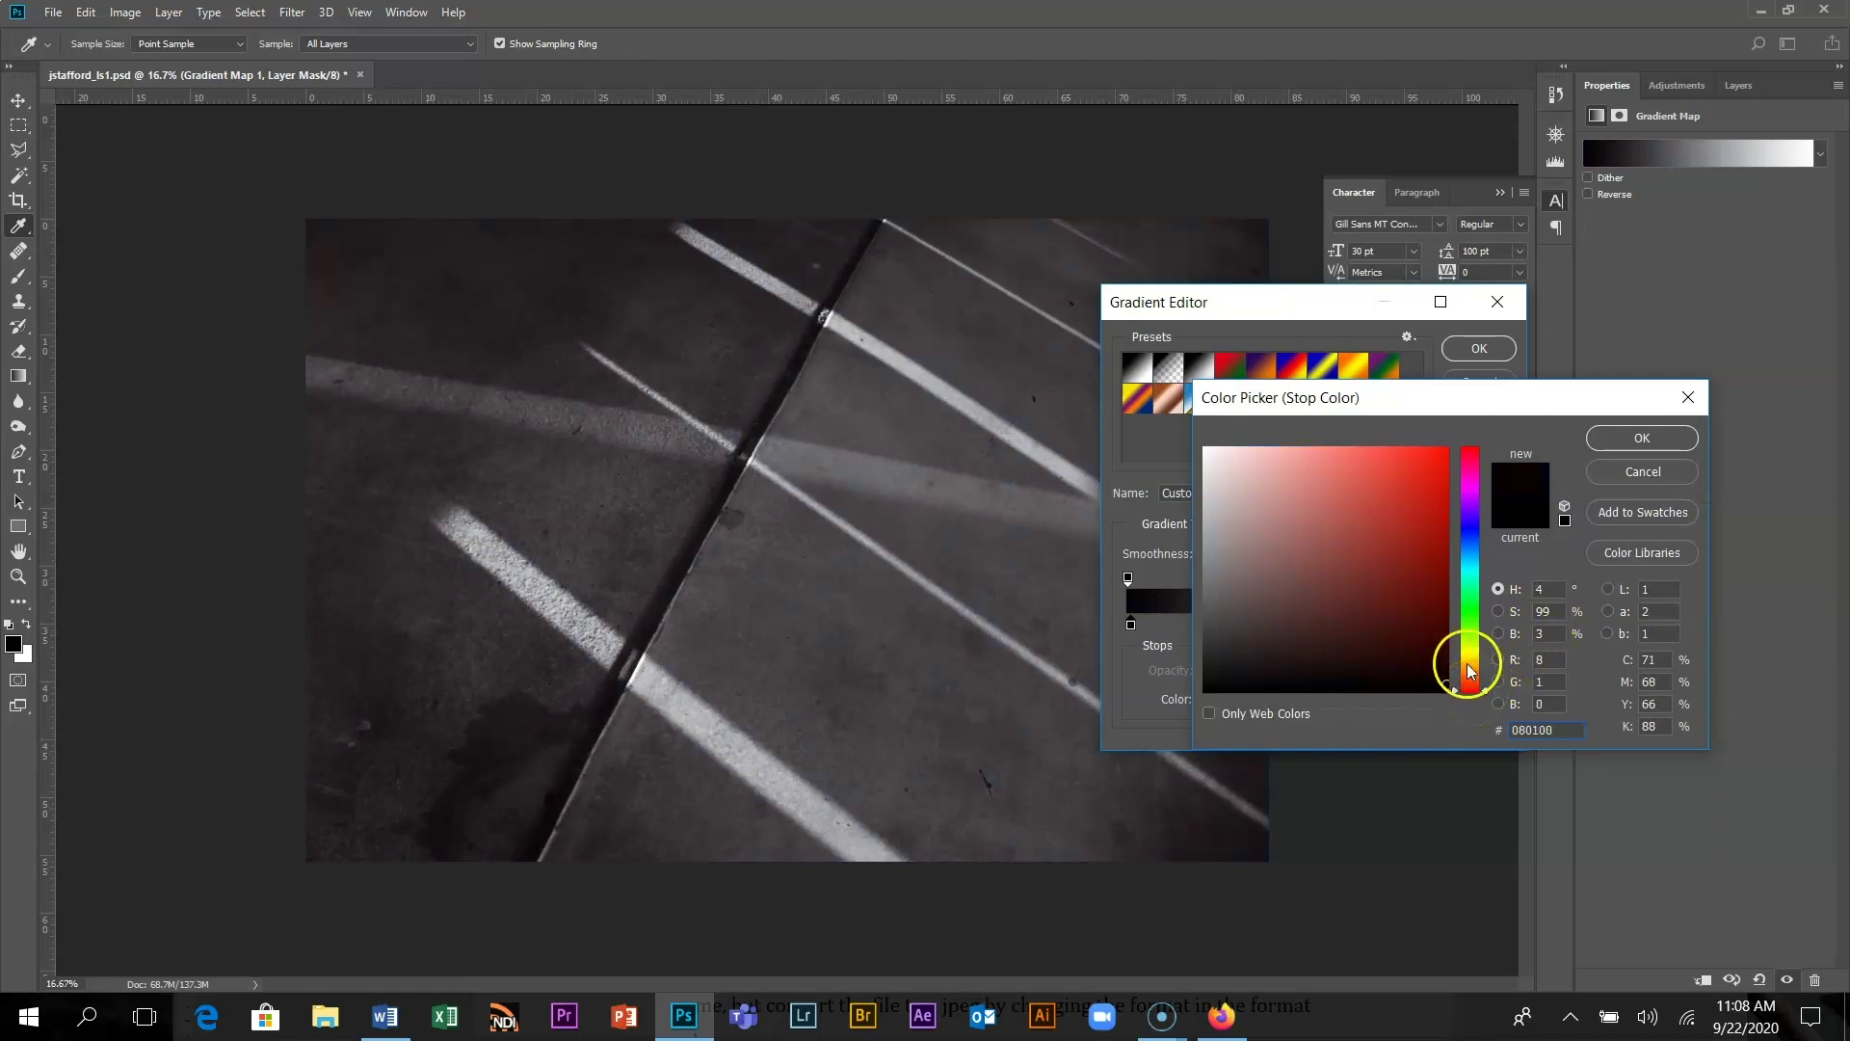
pyautogui.click(1448, 691)
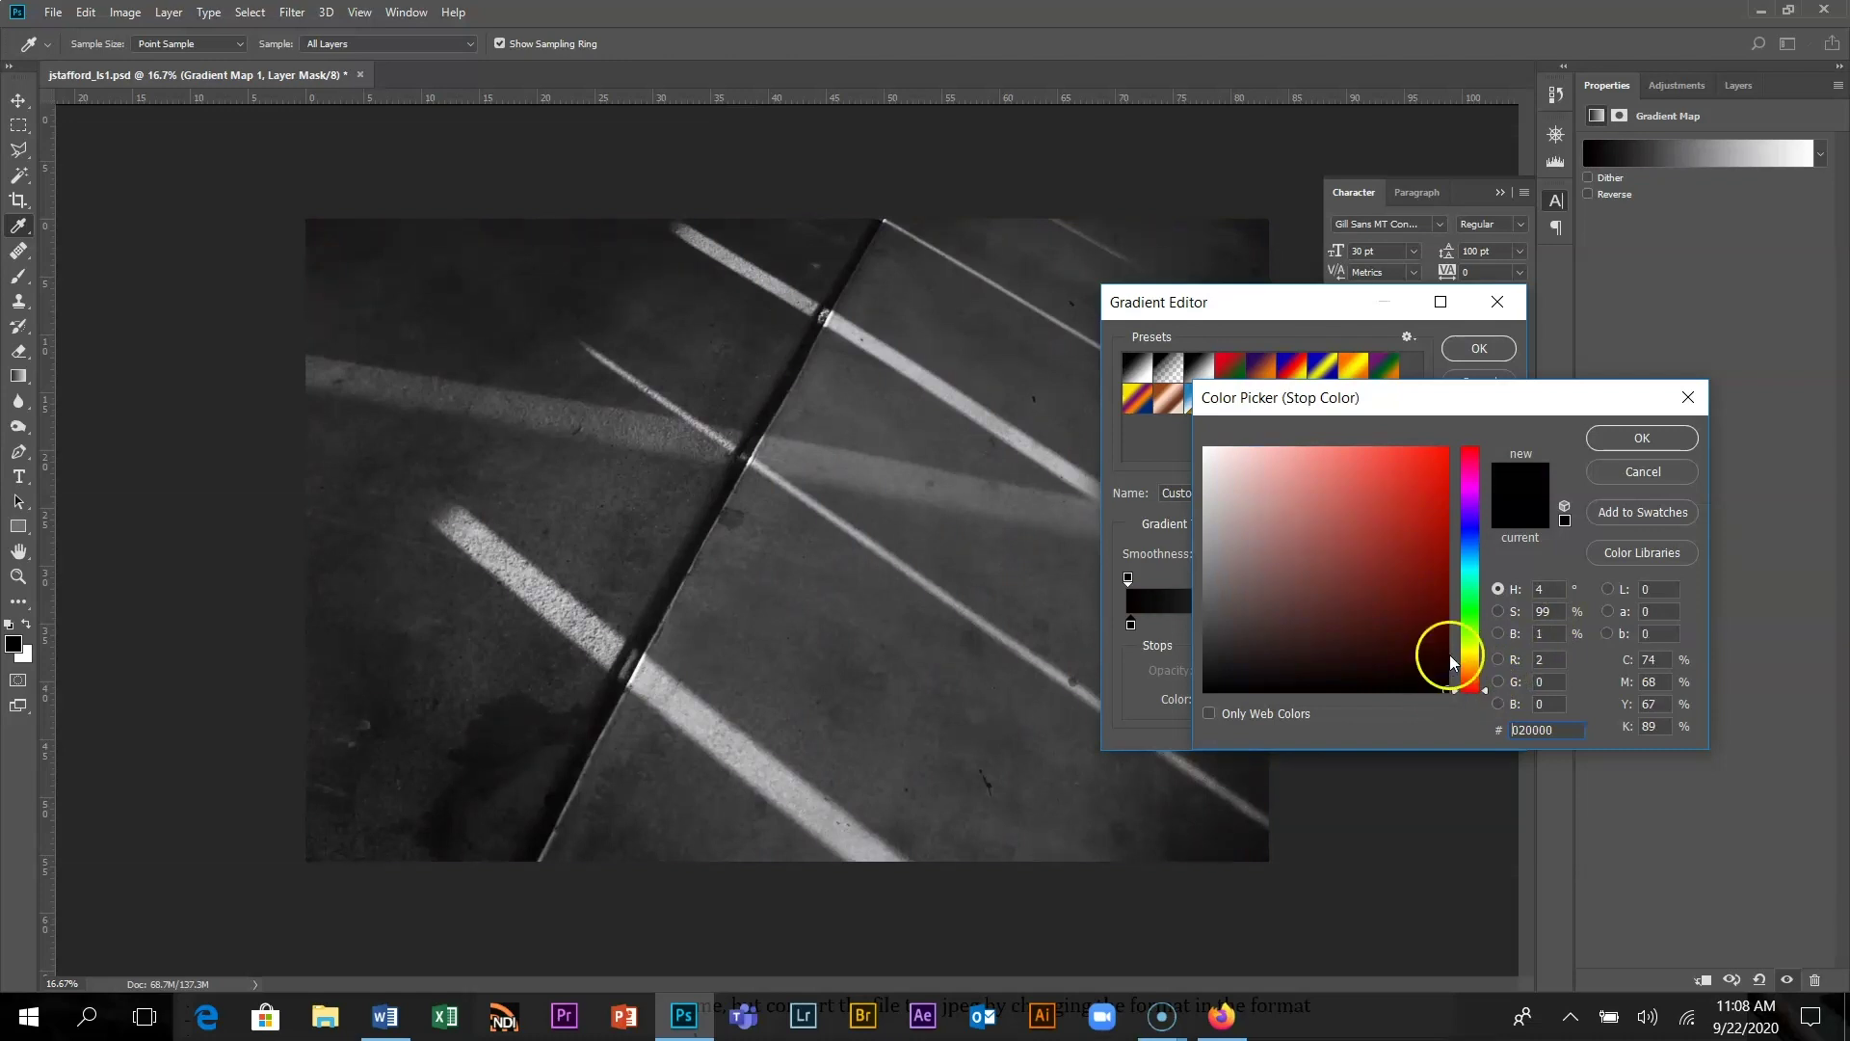
pyautogui.click(1445, 684)
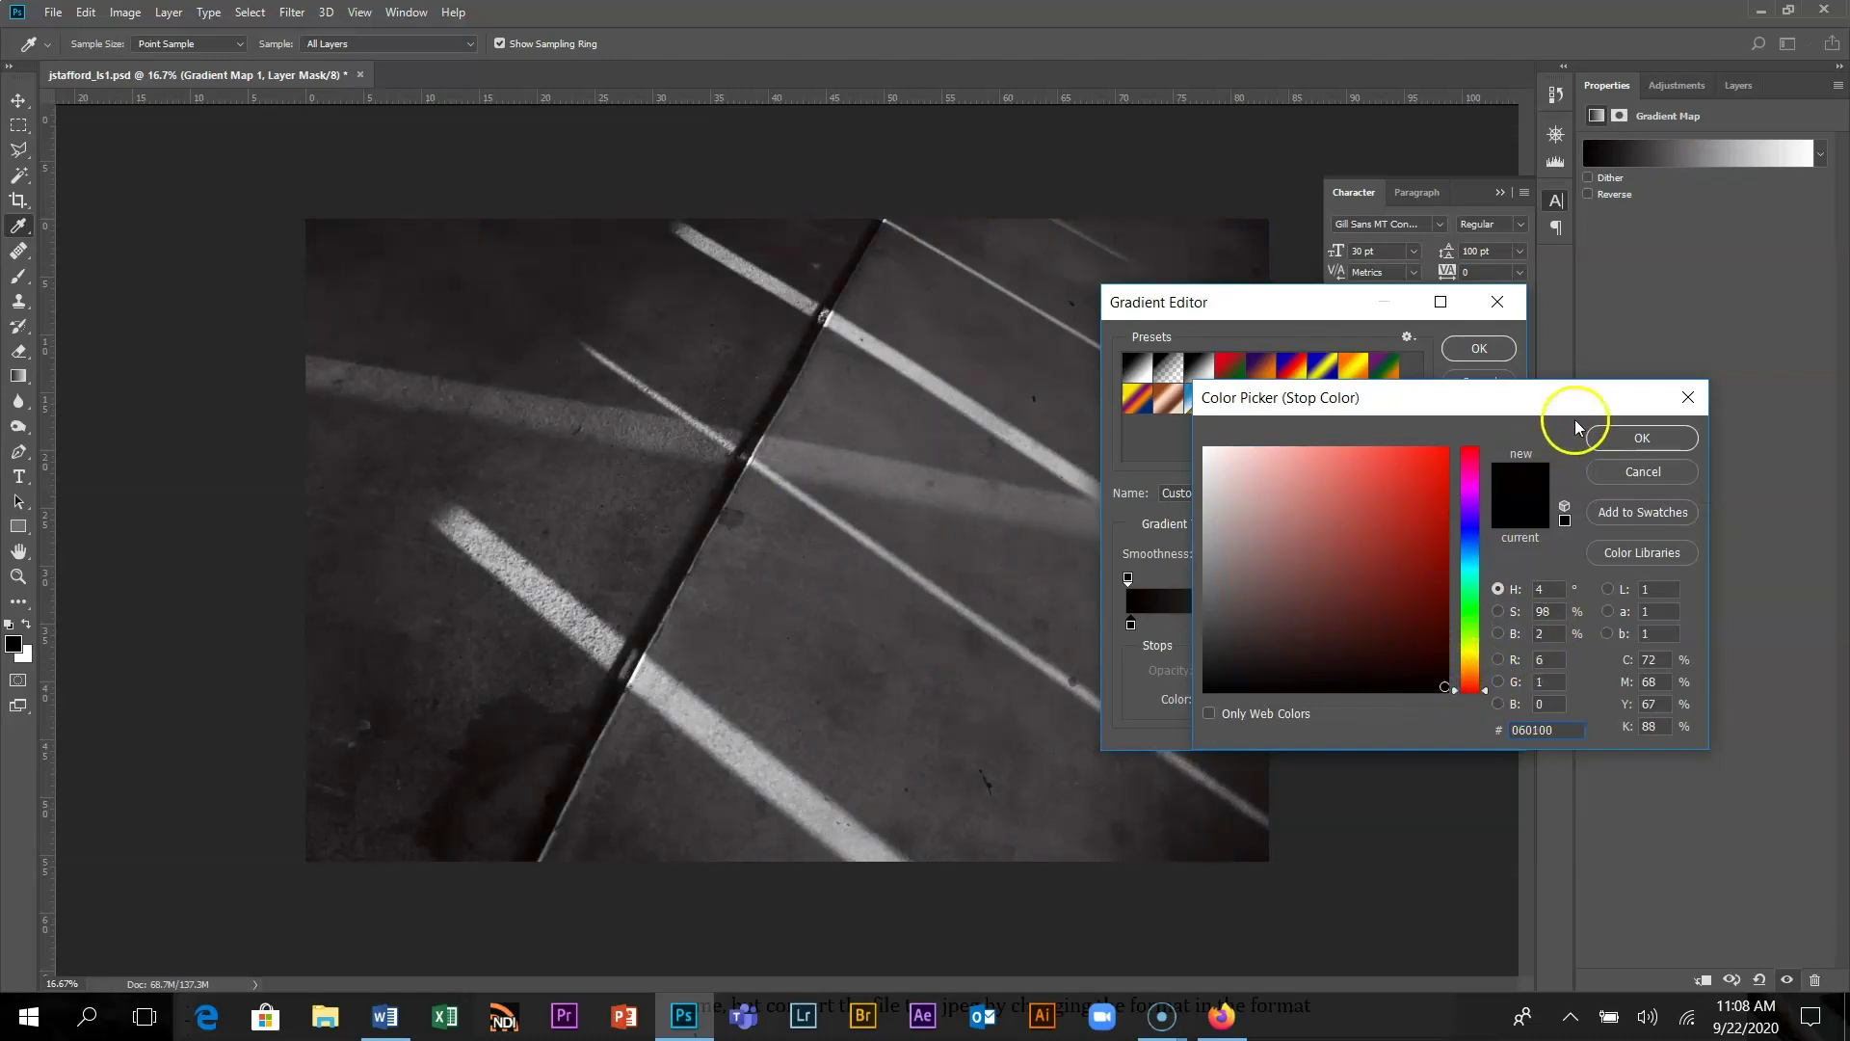
pyautogui.click(1605, 437)
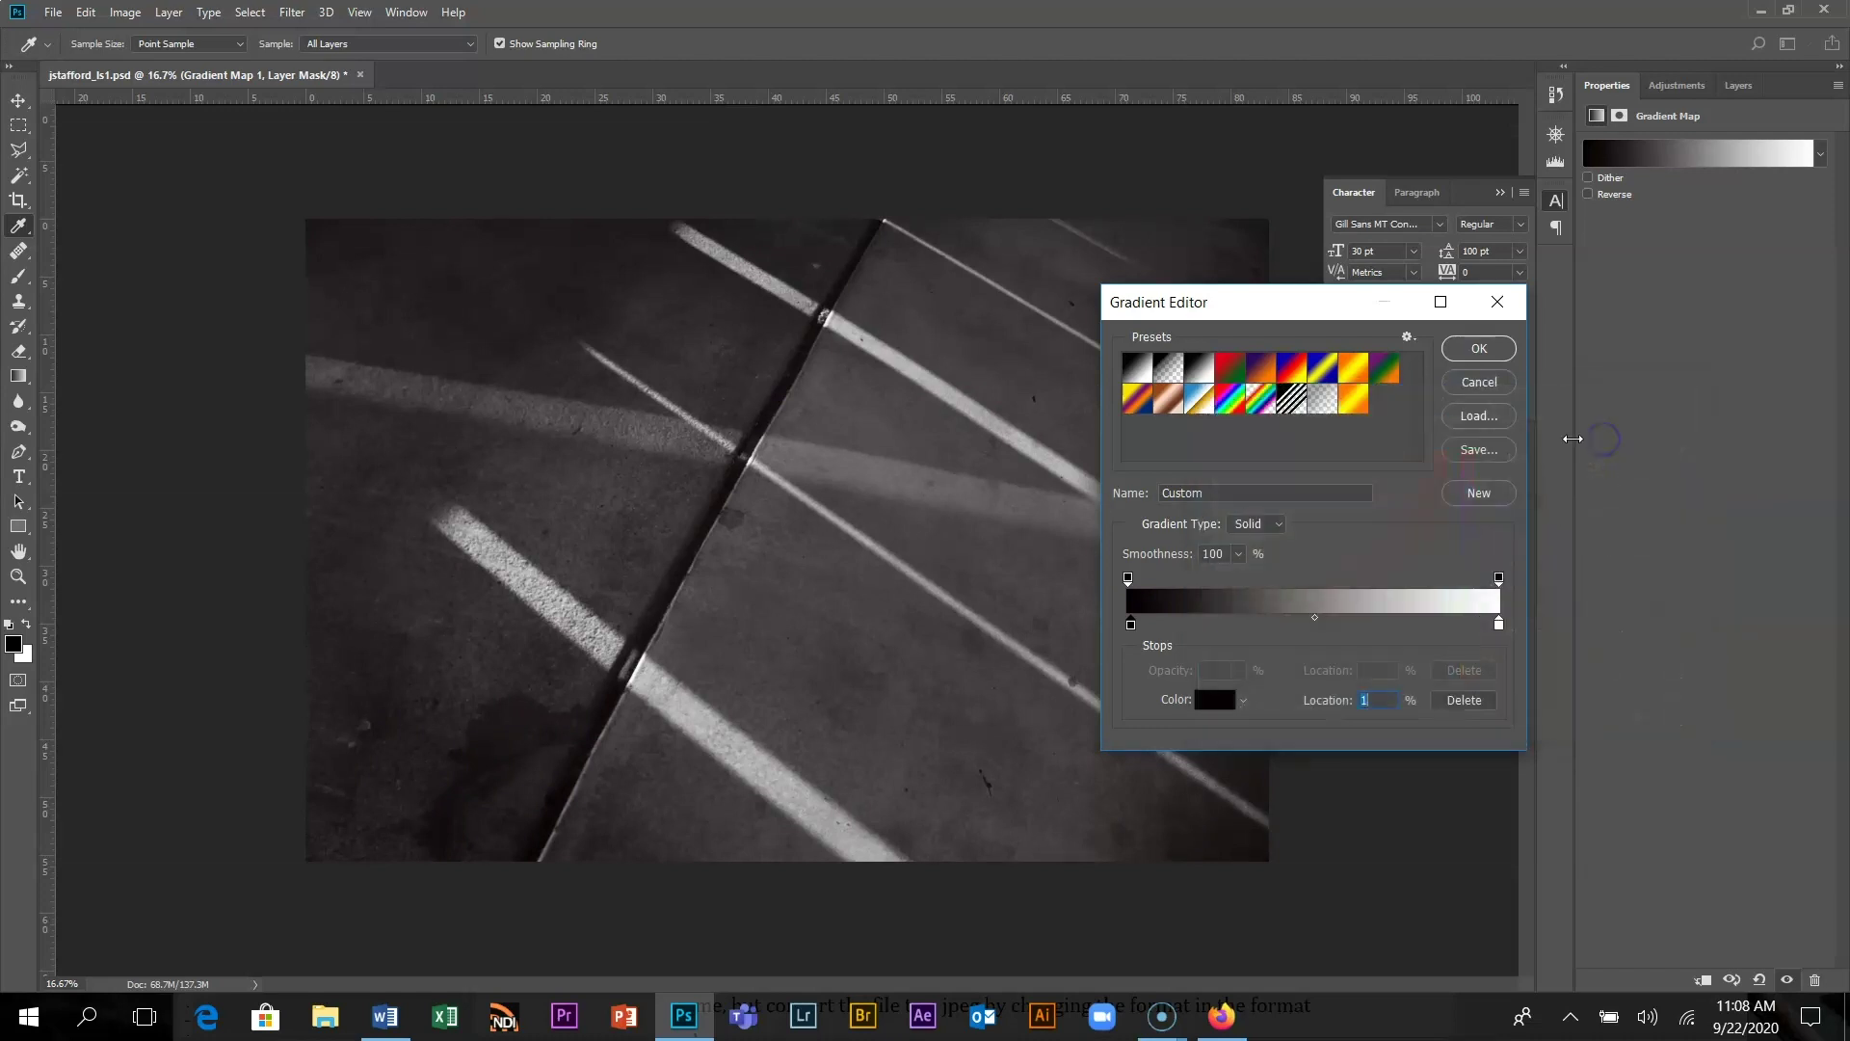
pyautogui.click(1488, 351)
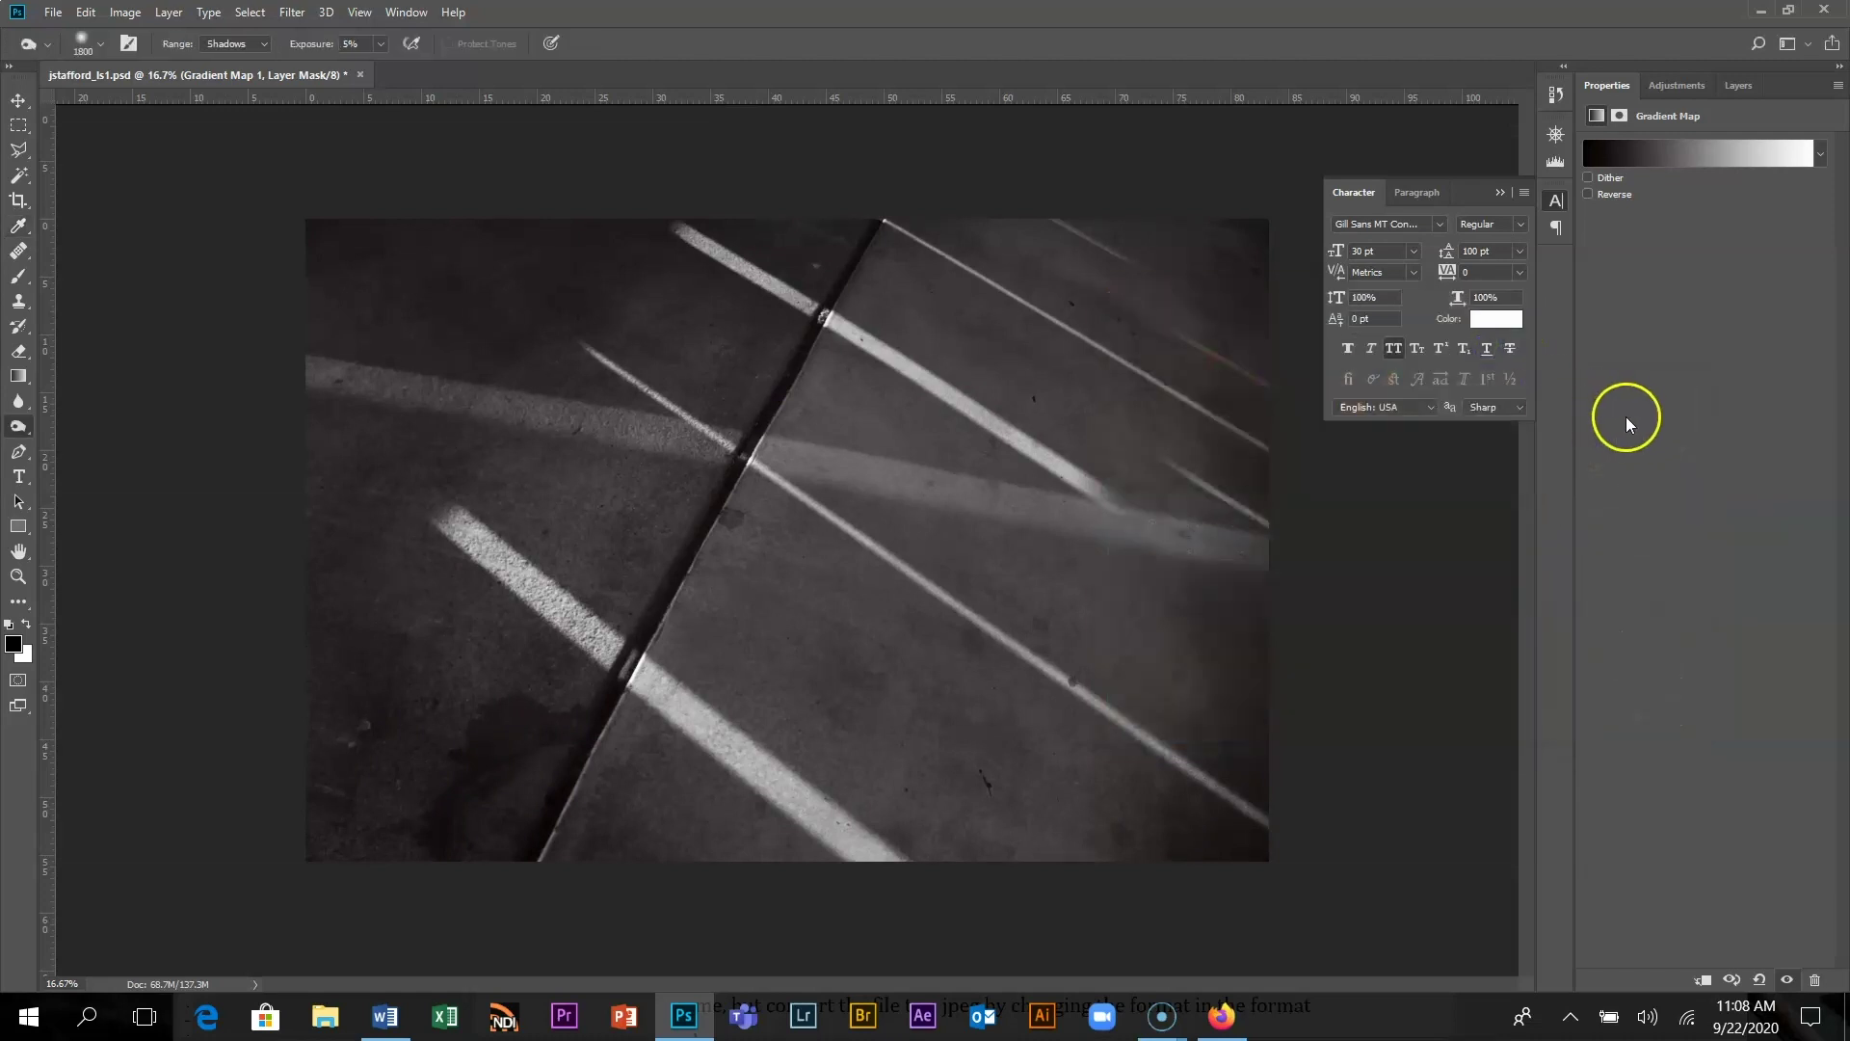
pyautogui.click(1739, 85)
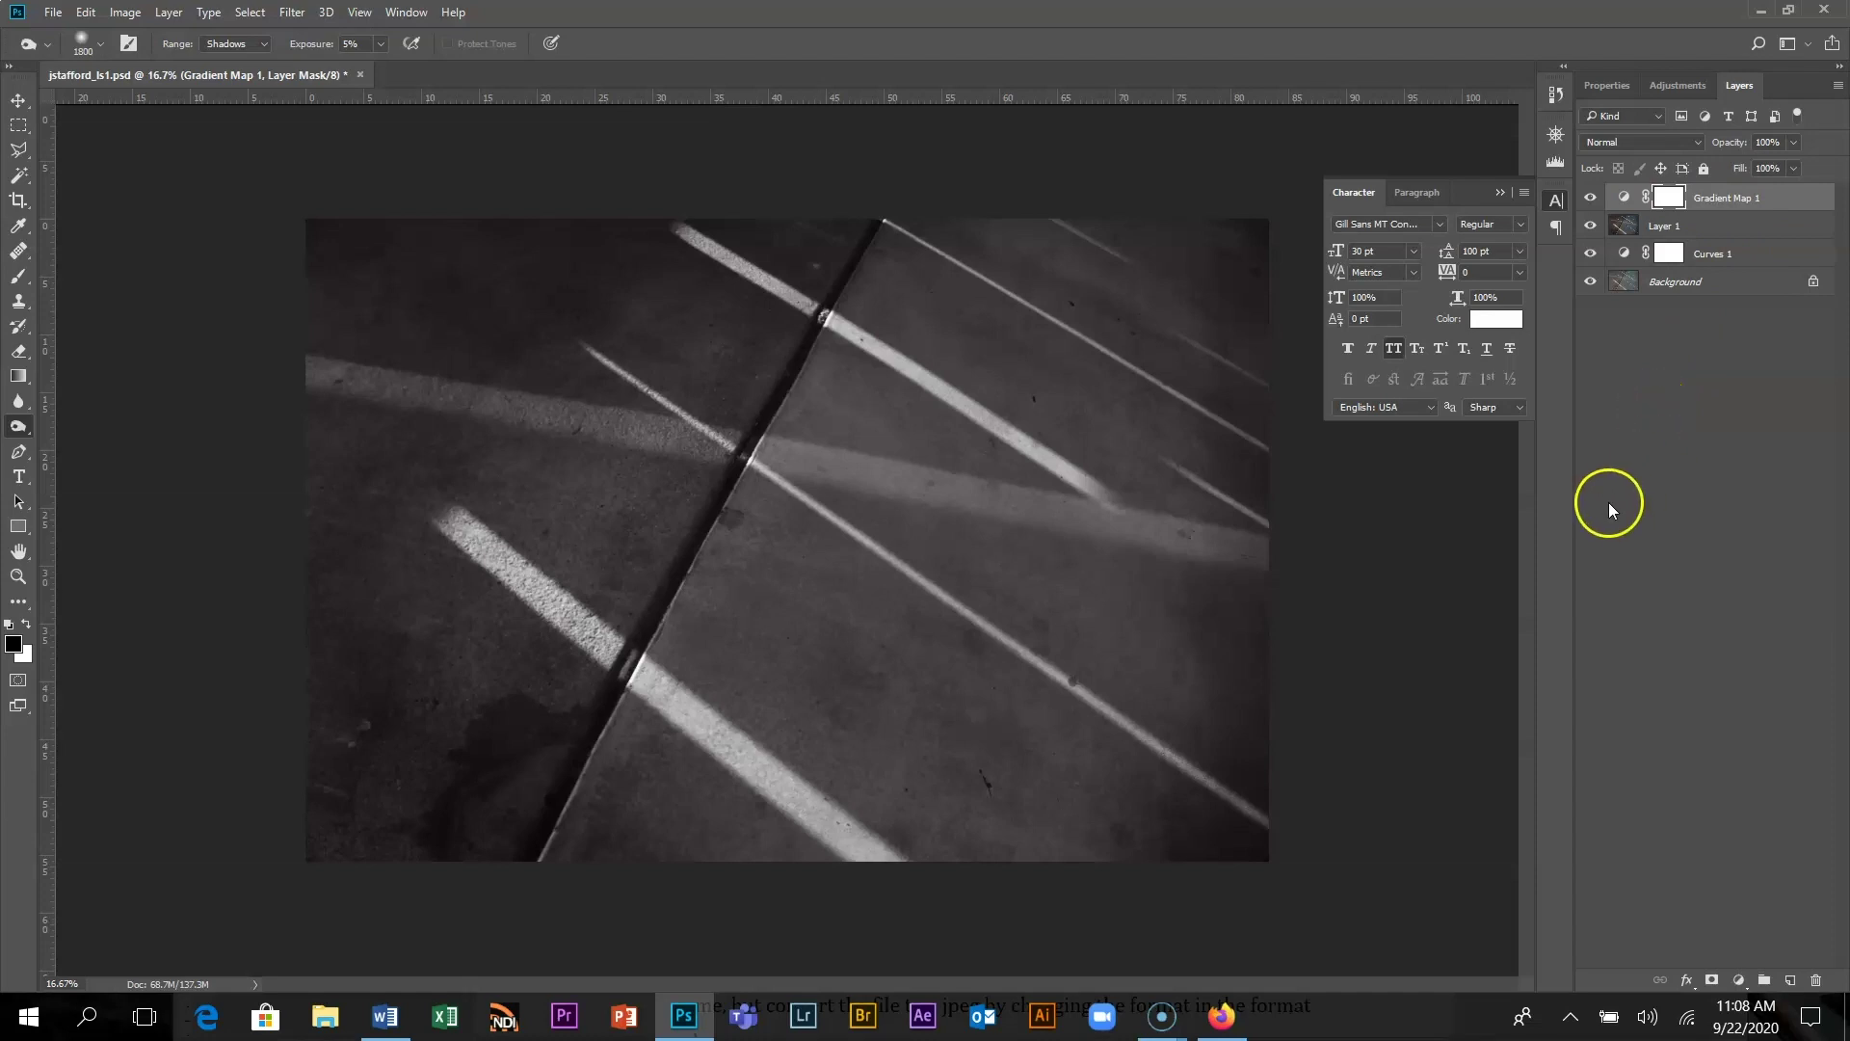
# - Nudge the Curves 1 shadow point to input 82, output 44, then reselect Gradient Map 1
pyautogui.click(1629, 255)
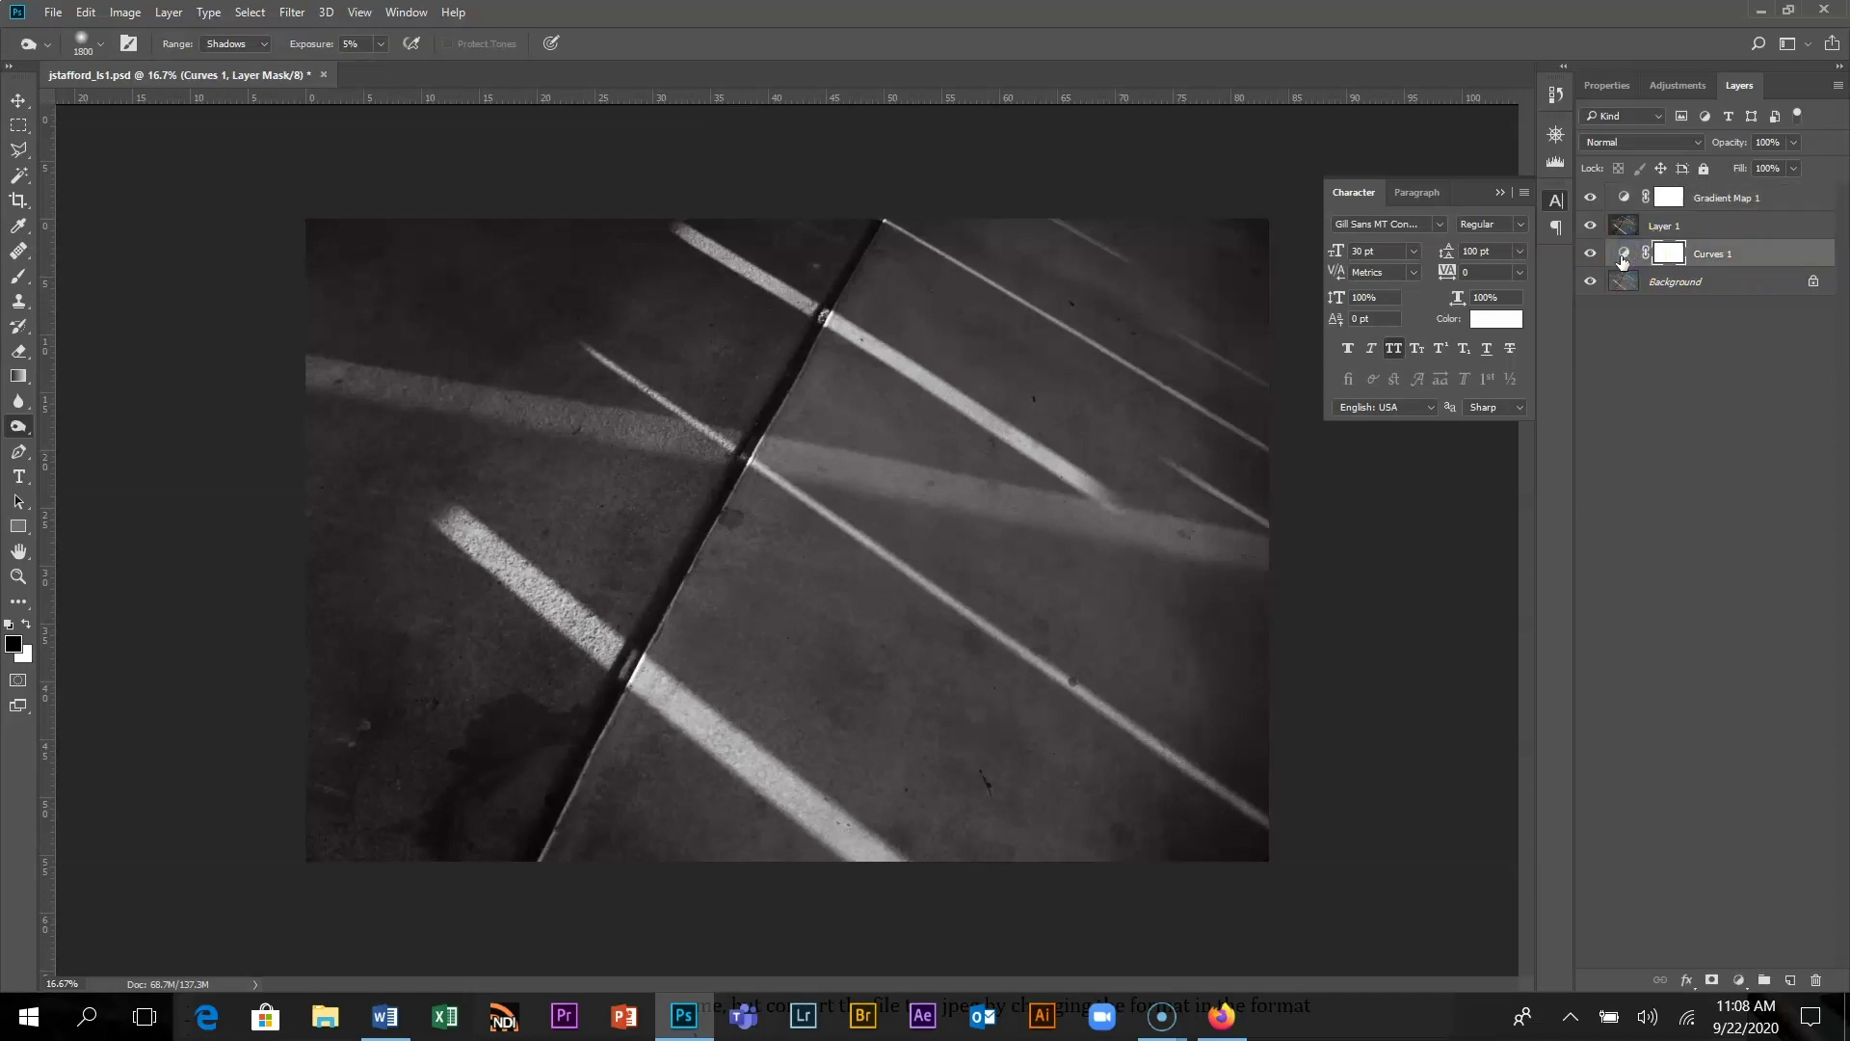
pyautogui.doubleClick(1623, 255)
pyautogui.moveTo(1676, 349); pyautogui.dragTo(1687, 354)
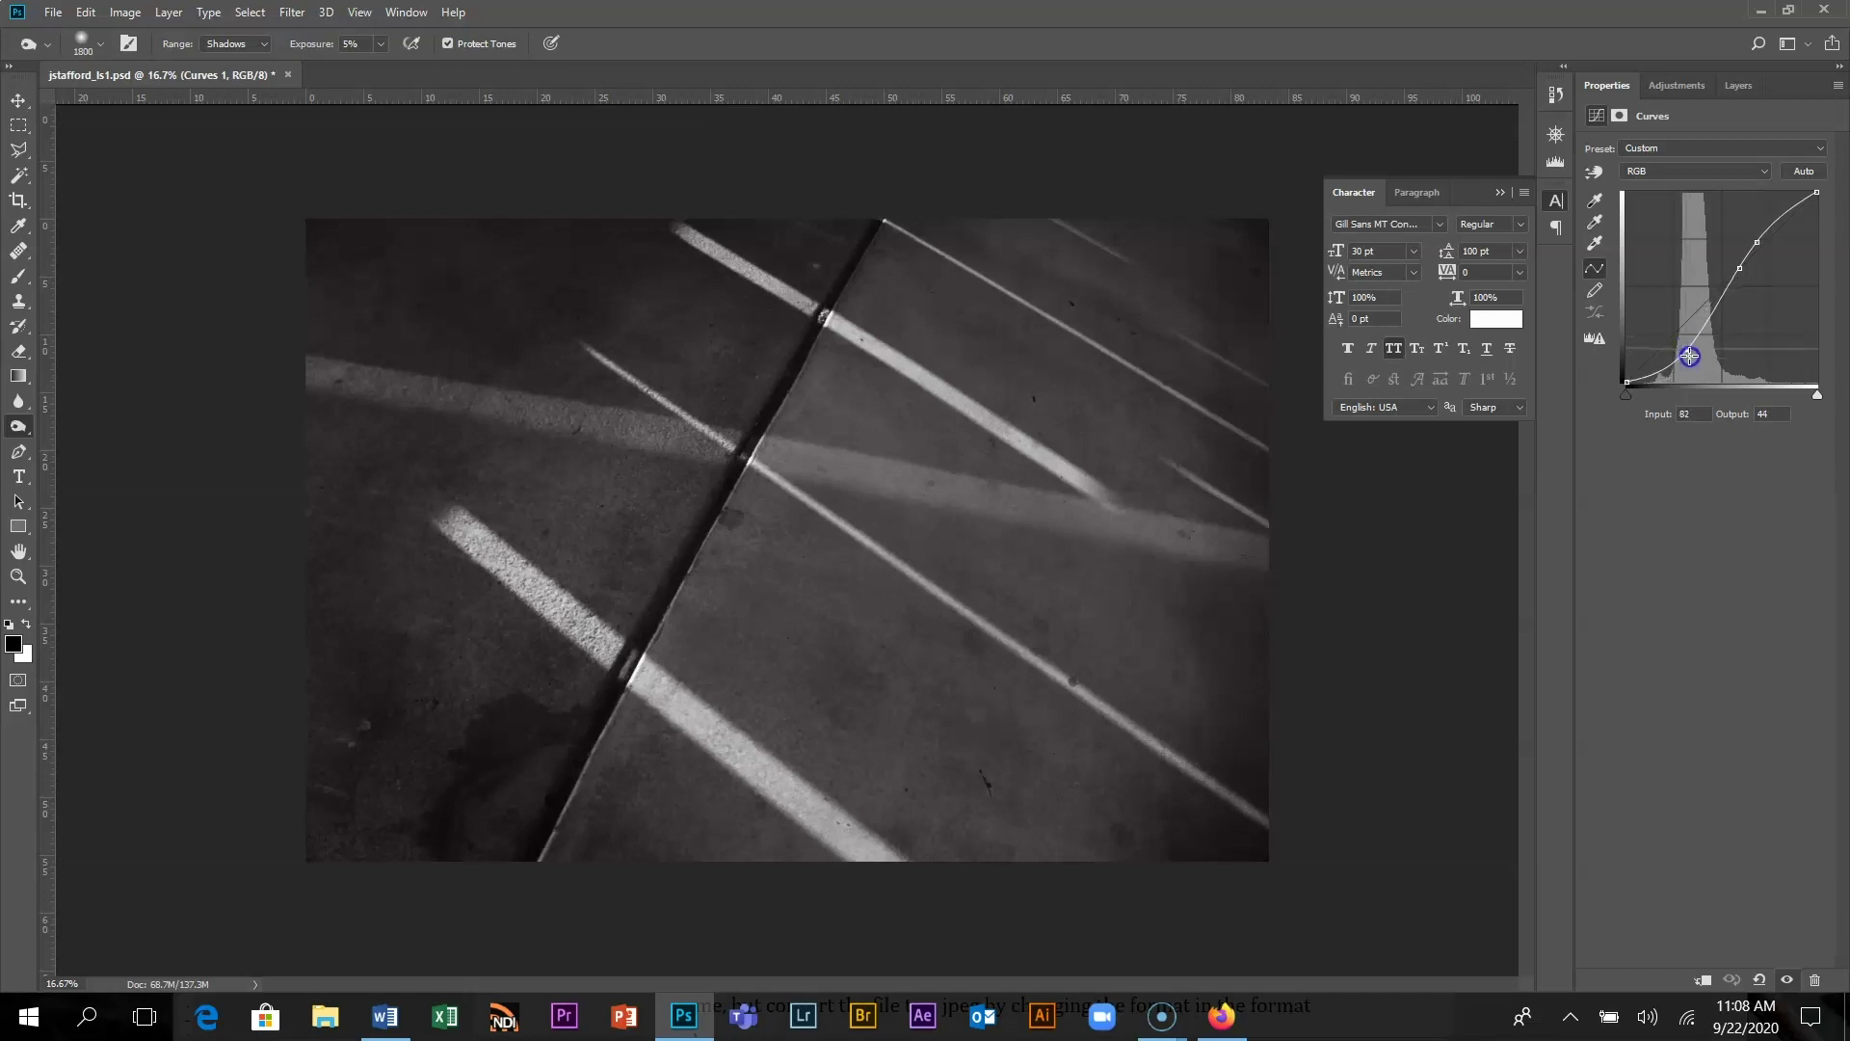
pyautogui.click(1737, 89)
pyautogui.click(1731, 205)
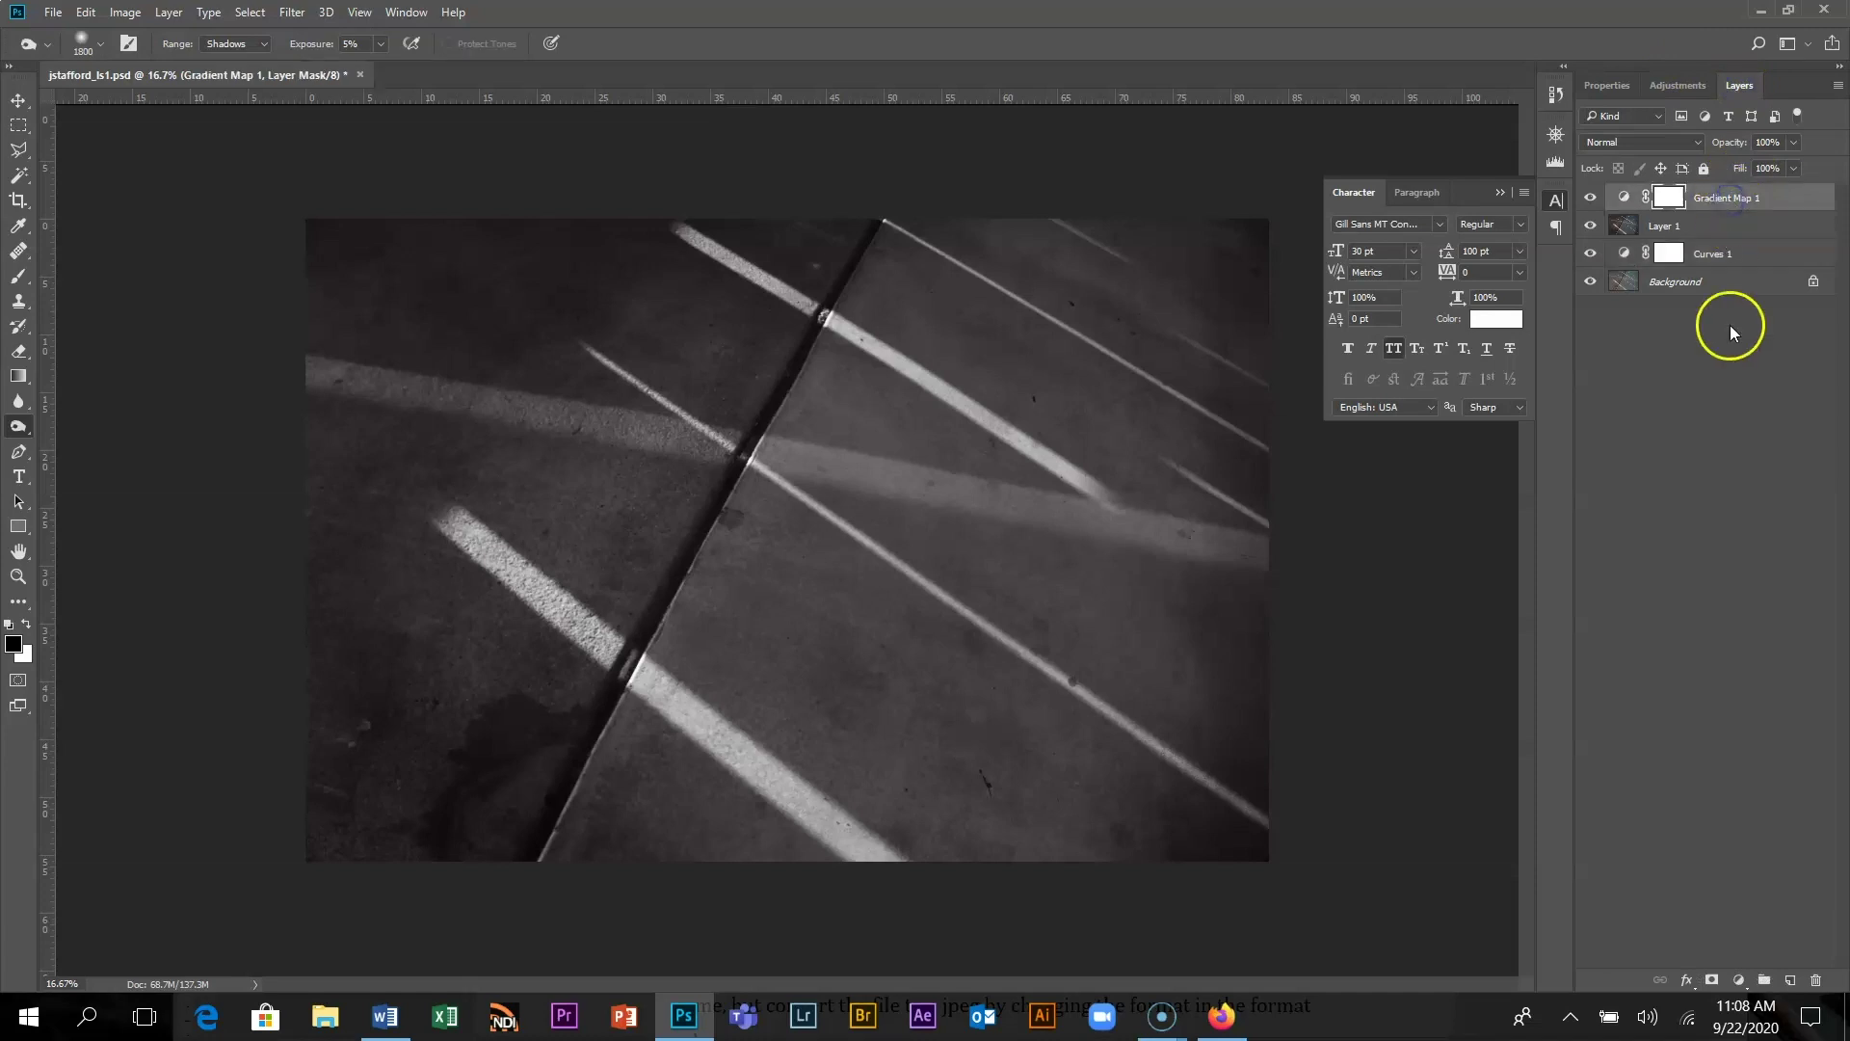
pyautogui.click(1738, 980)
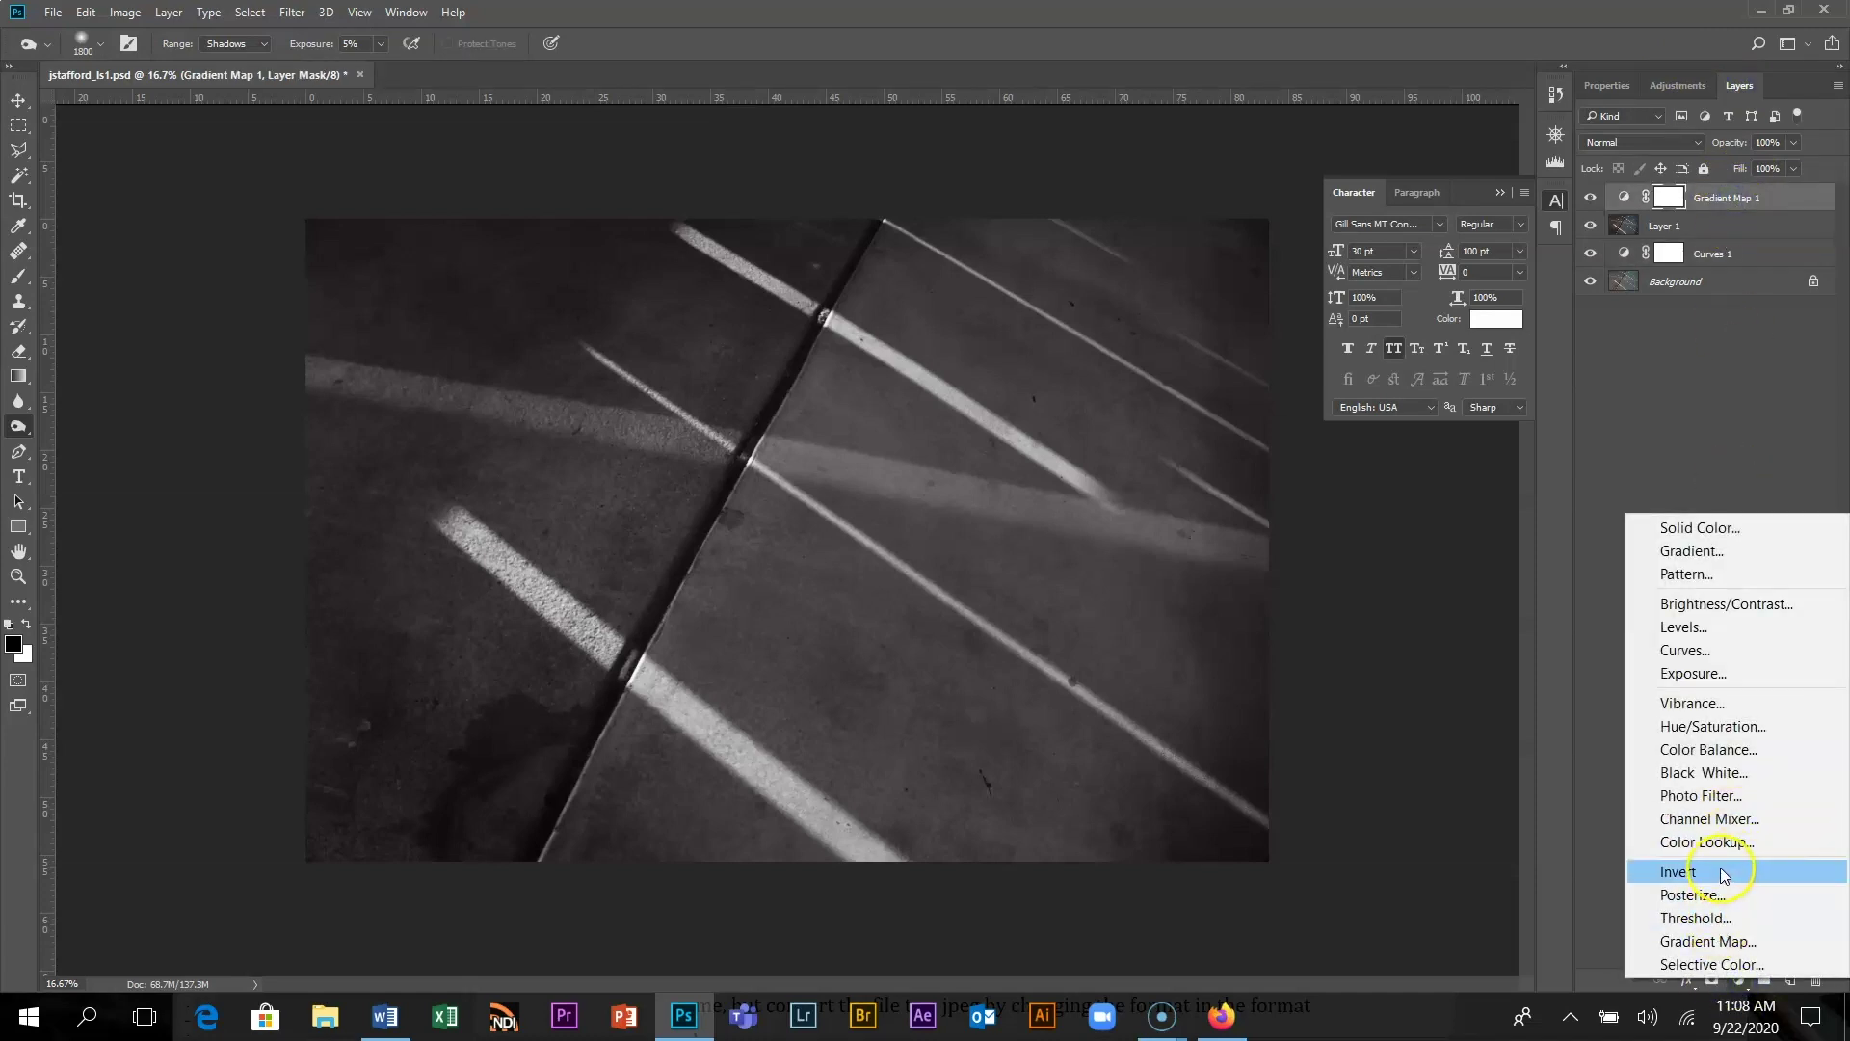
# - Add Curves 2 with a raised highlight point and its shadow point at input 48, output 32
pyautogui.click(1715, 651)
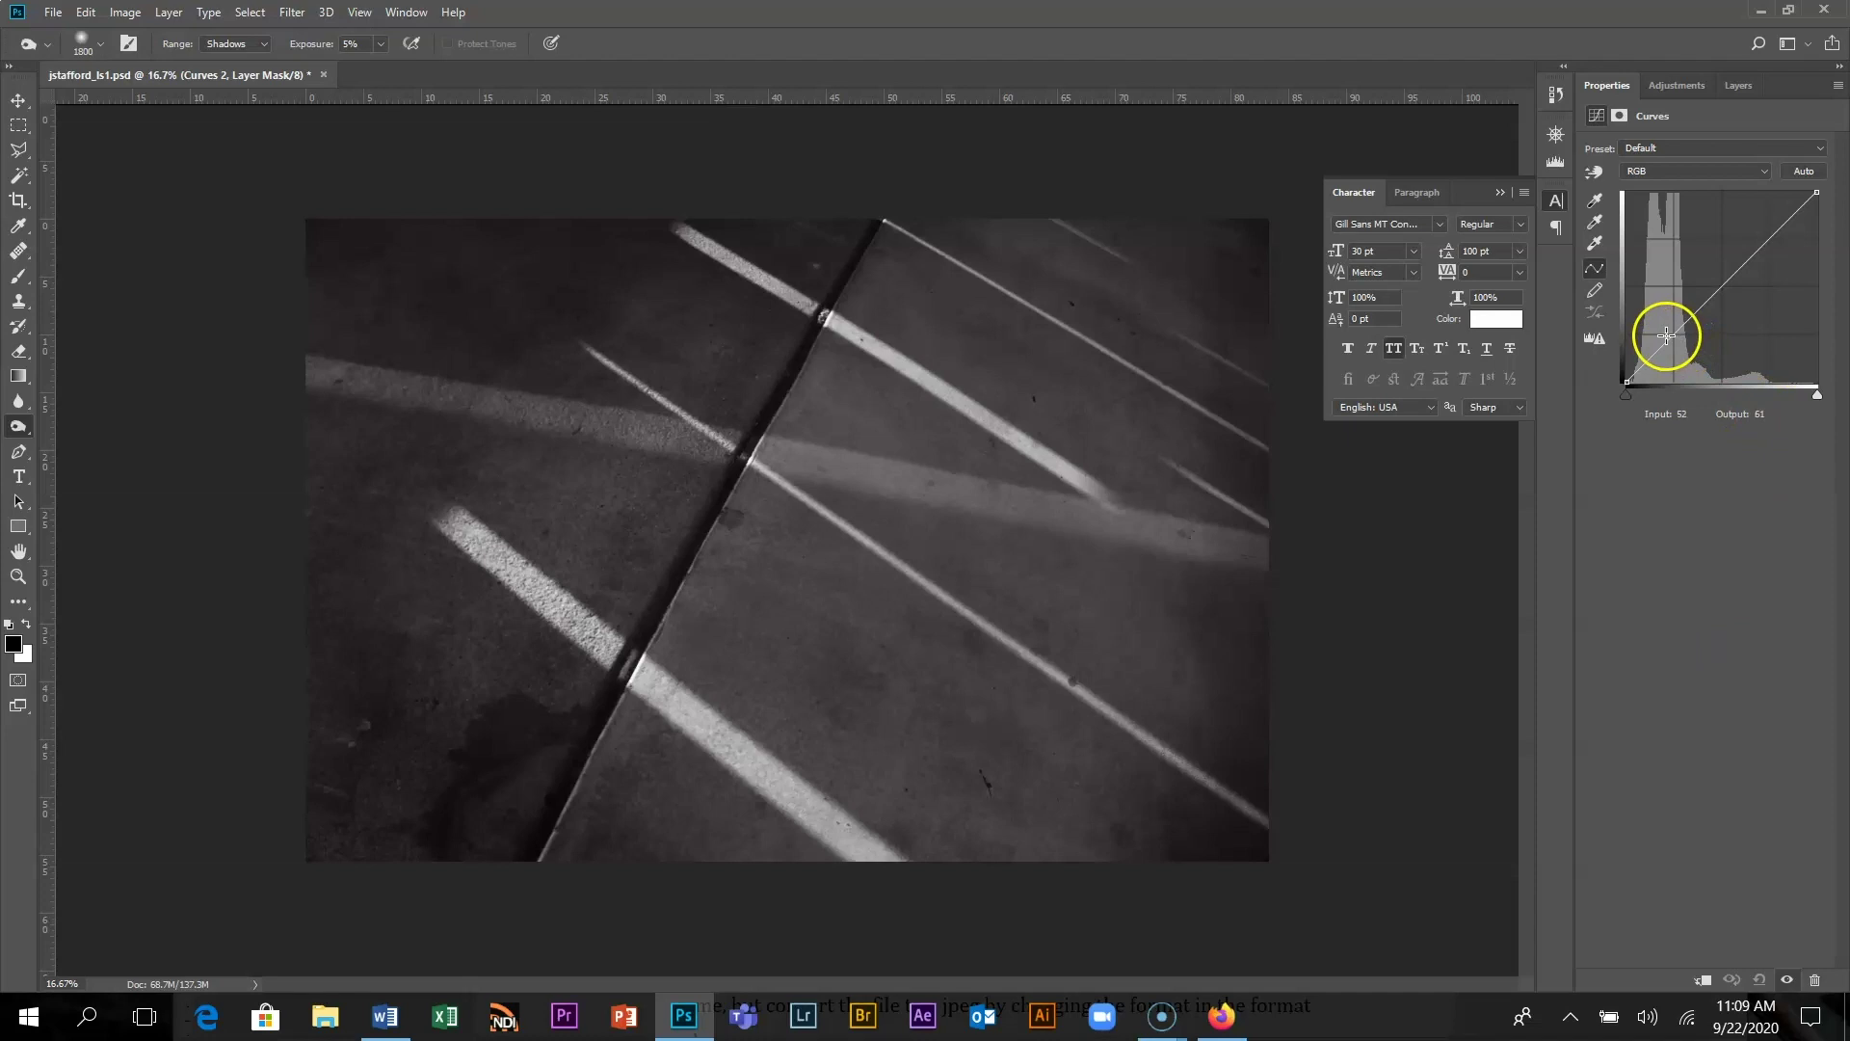
pyautogui.moveTo(1667, 337); pyautogui.dragTo(1673, 347)
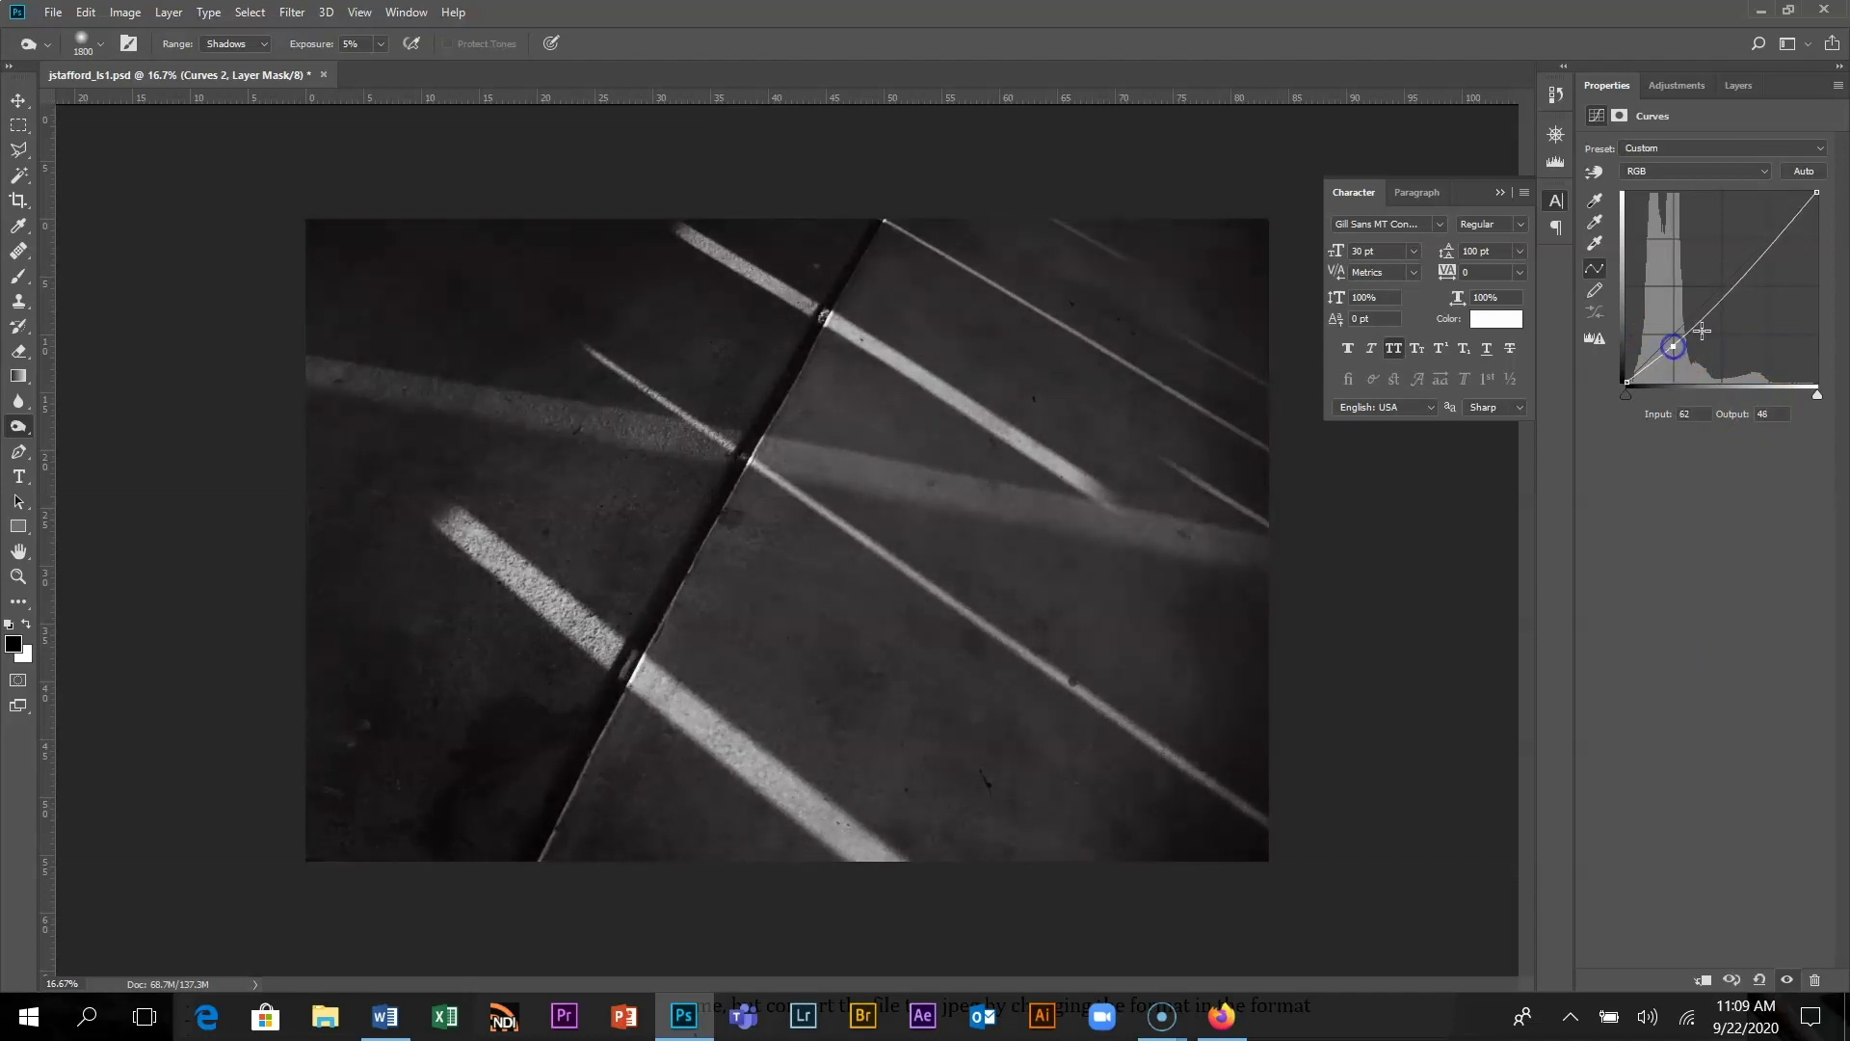
pyautogui.moveTo(1744, 273)
pyautogui.mouseDown()
pyautogui.moveTo(1776, 256)
pyautogui.moveTo(1763, 243)
pyautogui.mouseUp()
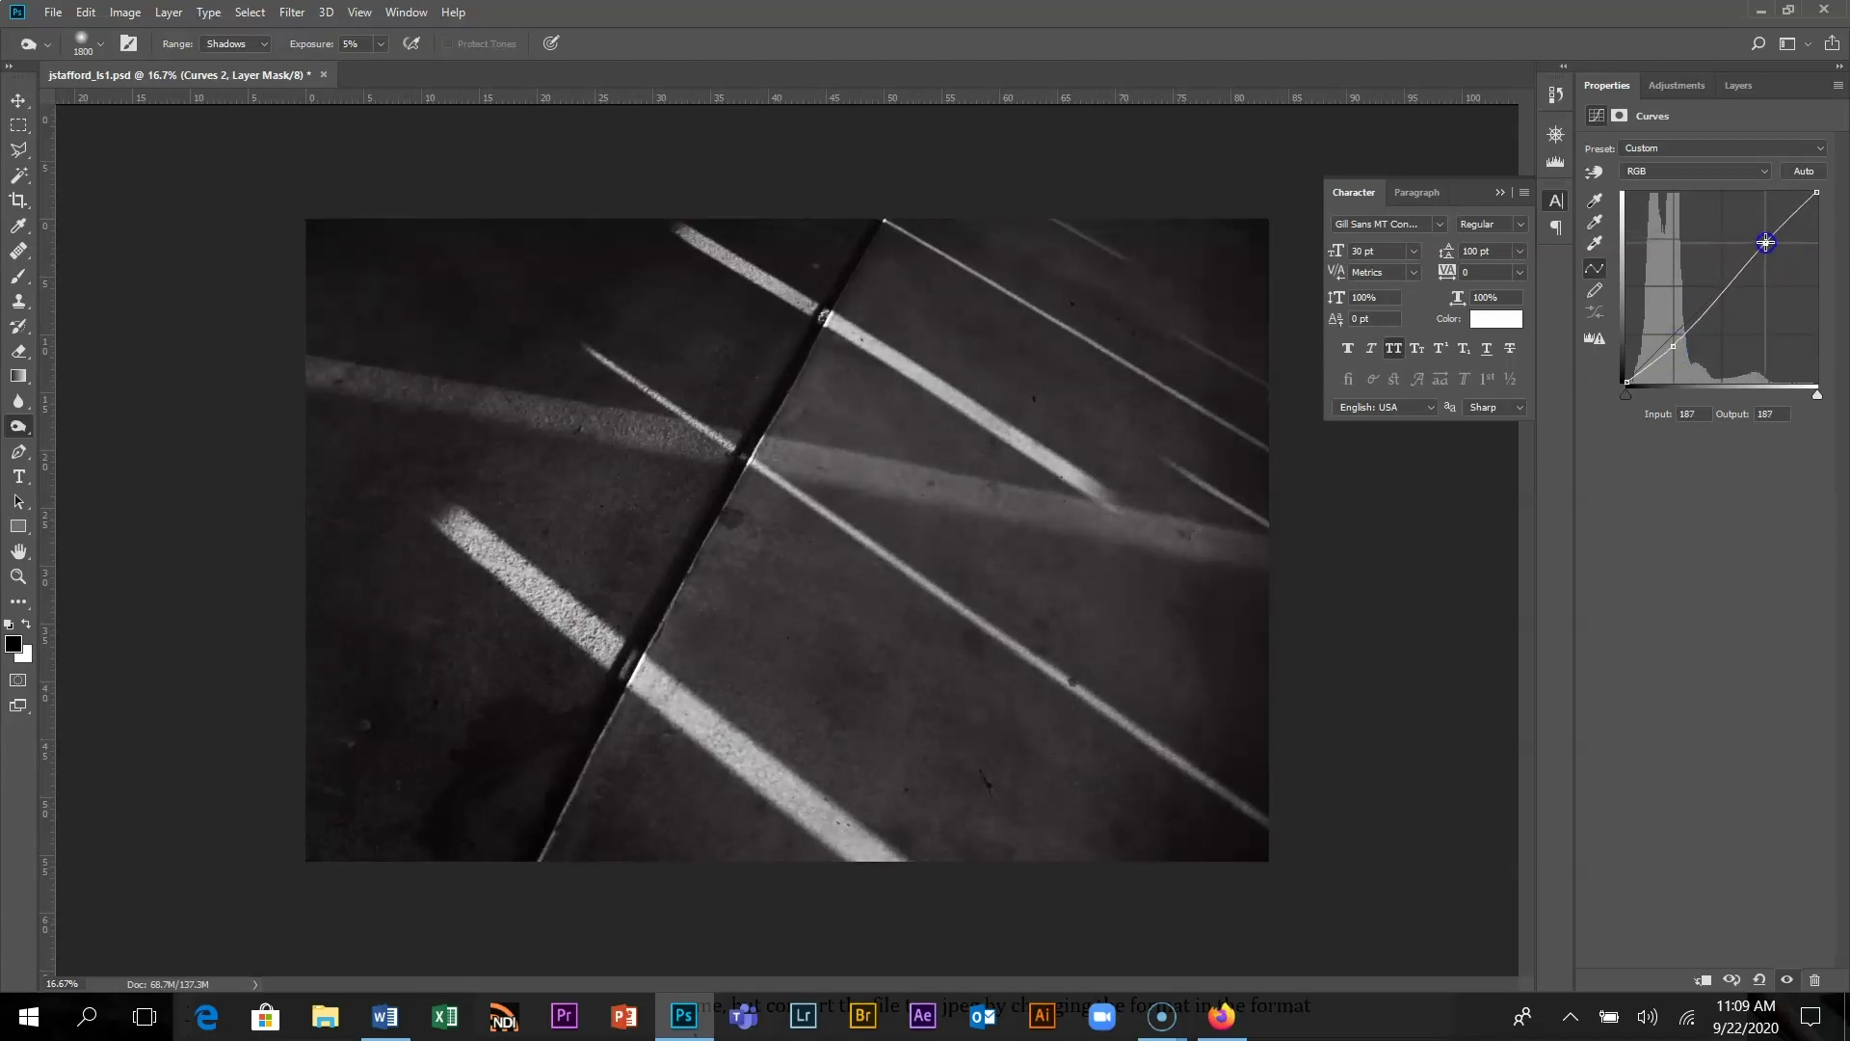
pyautogui.click(1674, 345)
pyautogui.moveTo(1673, 344); pyautogui.dragTo(1666, 344)
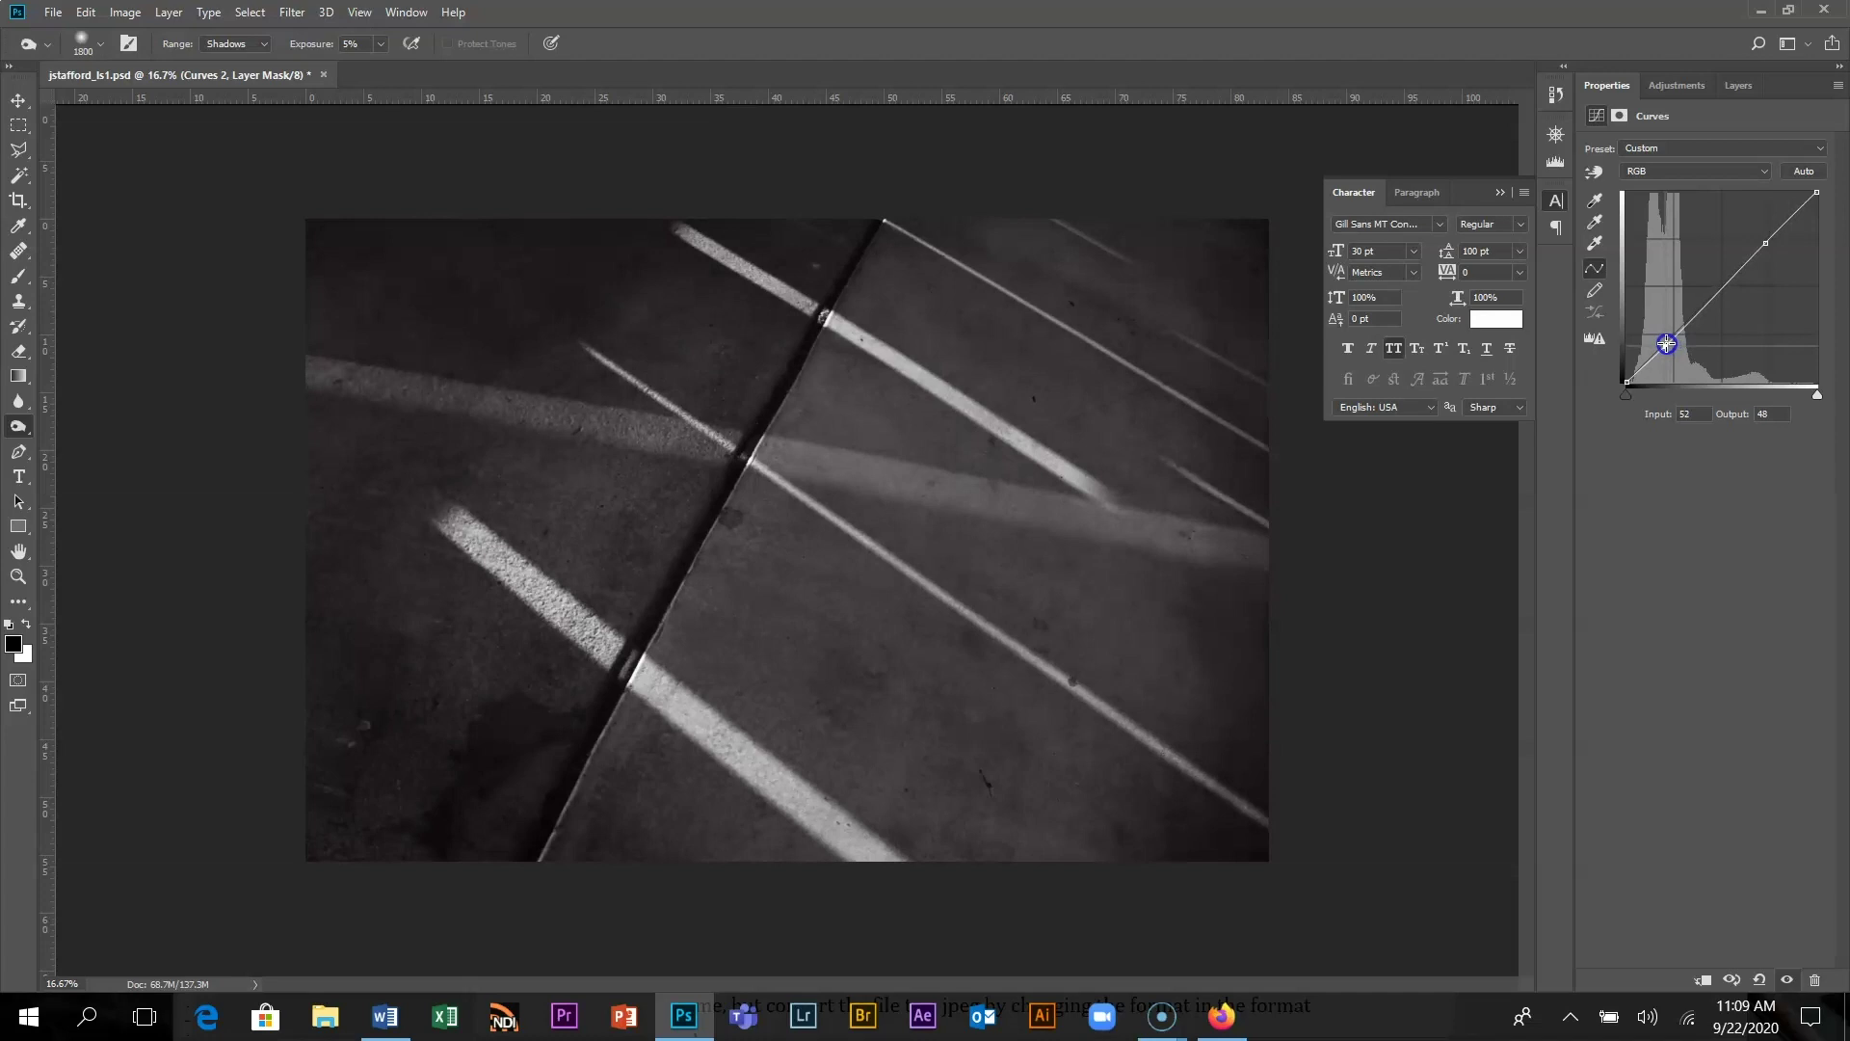
pyautogui.moveTo(1666, 344); pyautogui.dragTo(1663, 356)
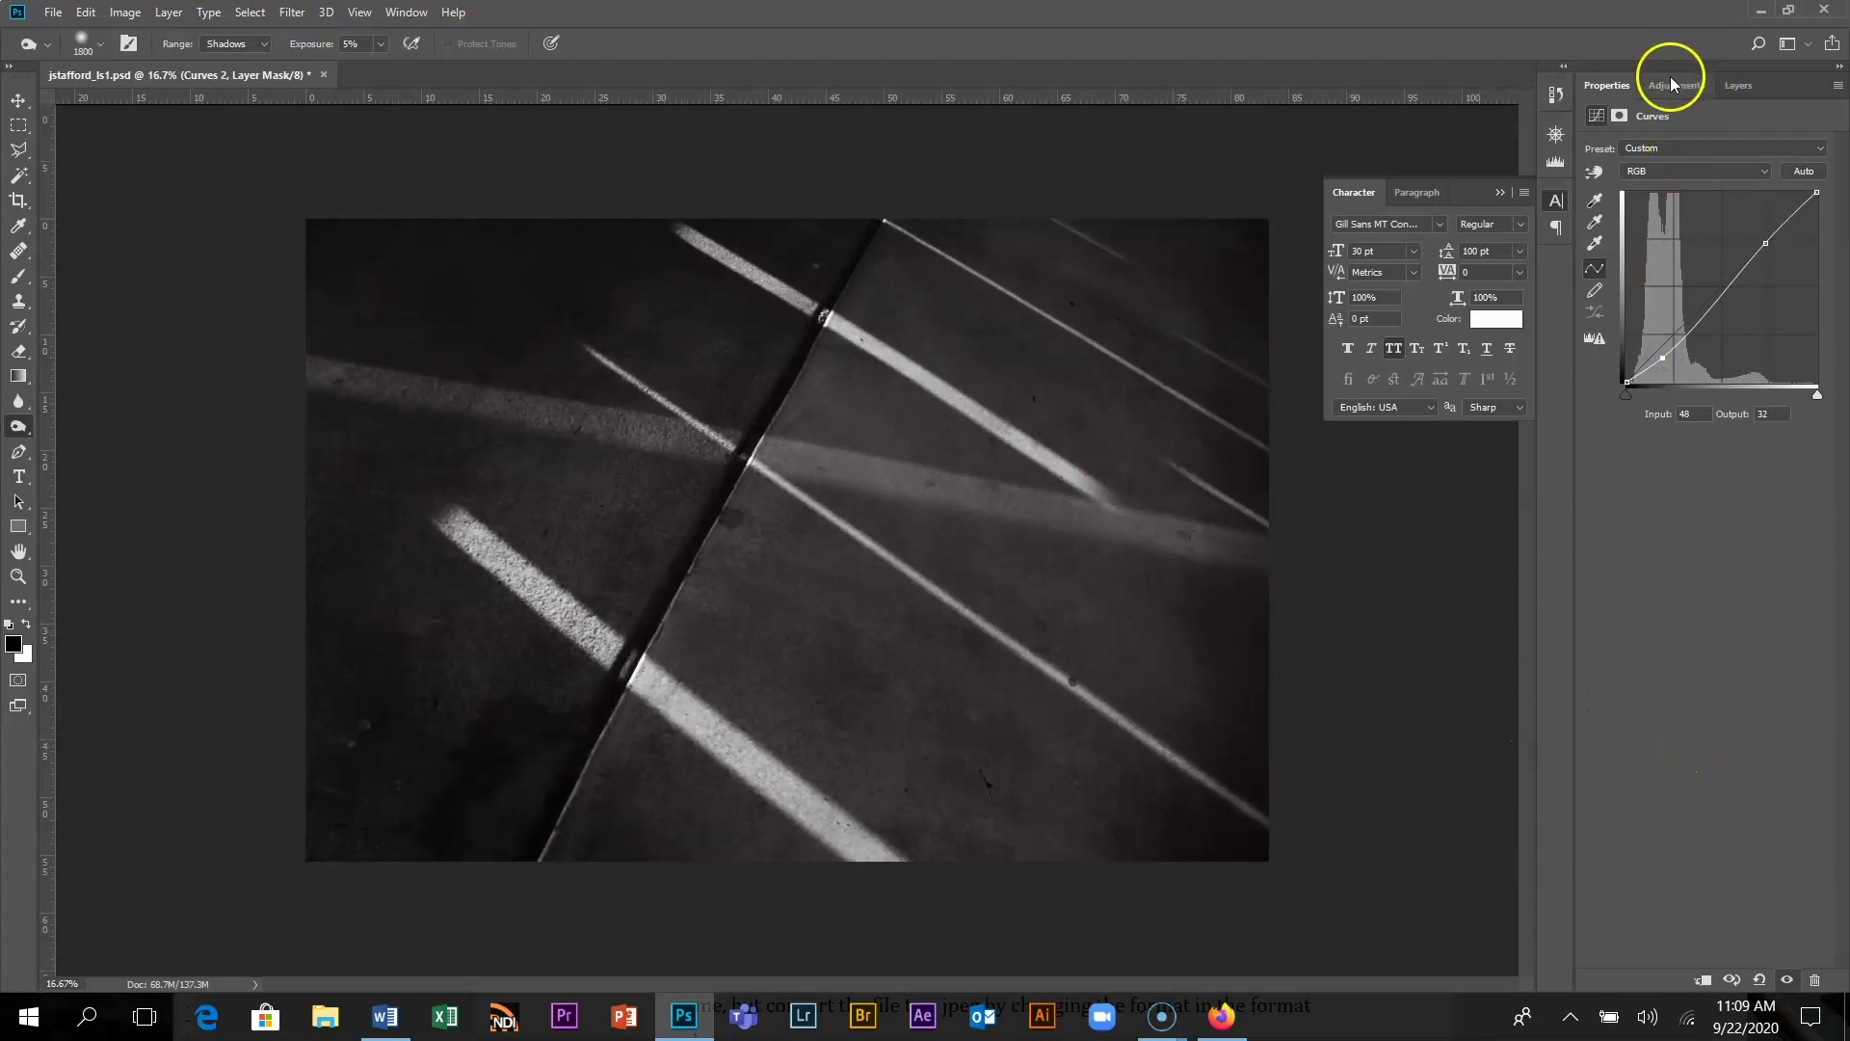
# - Highlight the step 8 sharpening paragraph in the Linear Shadows handout, then return to Photoshop
pyautogui.click(1730, 83)
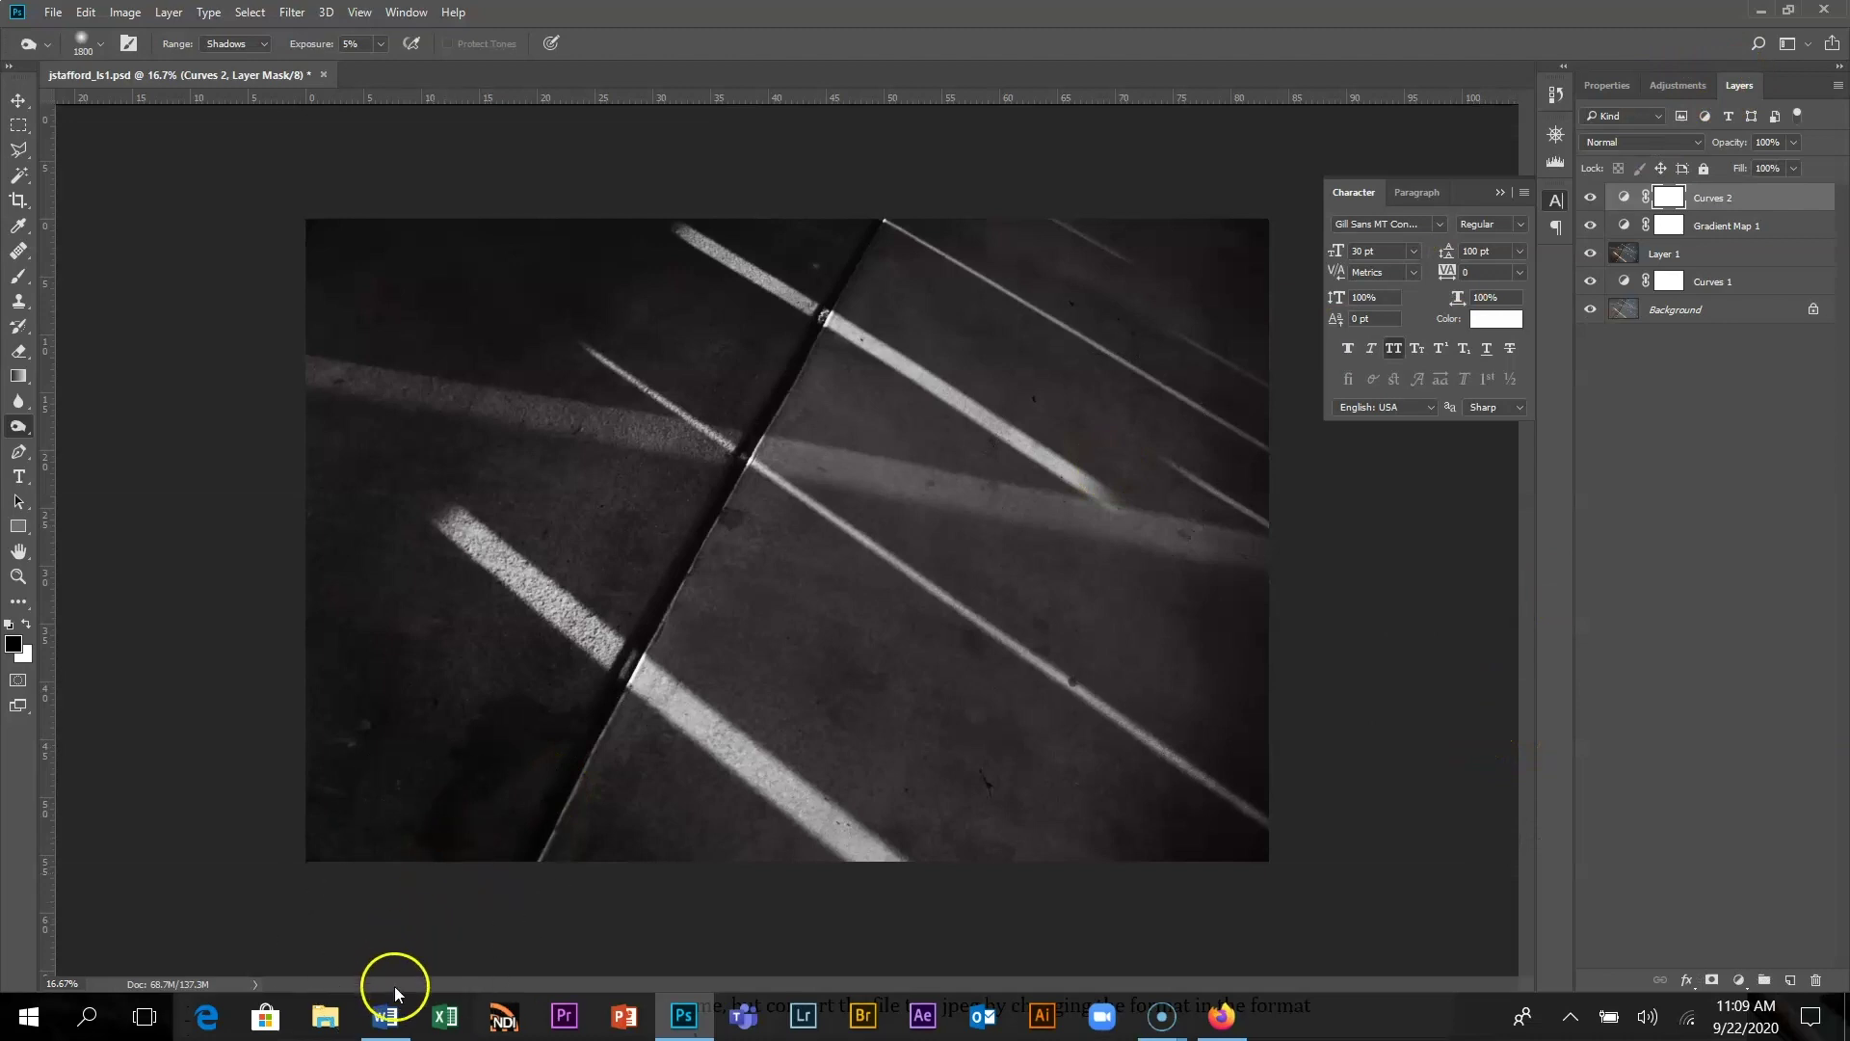
pyautogui.click(387, 1017)
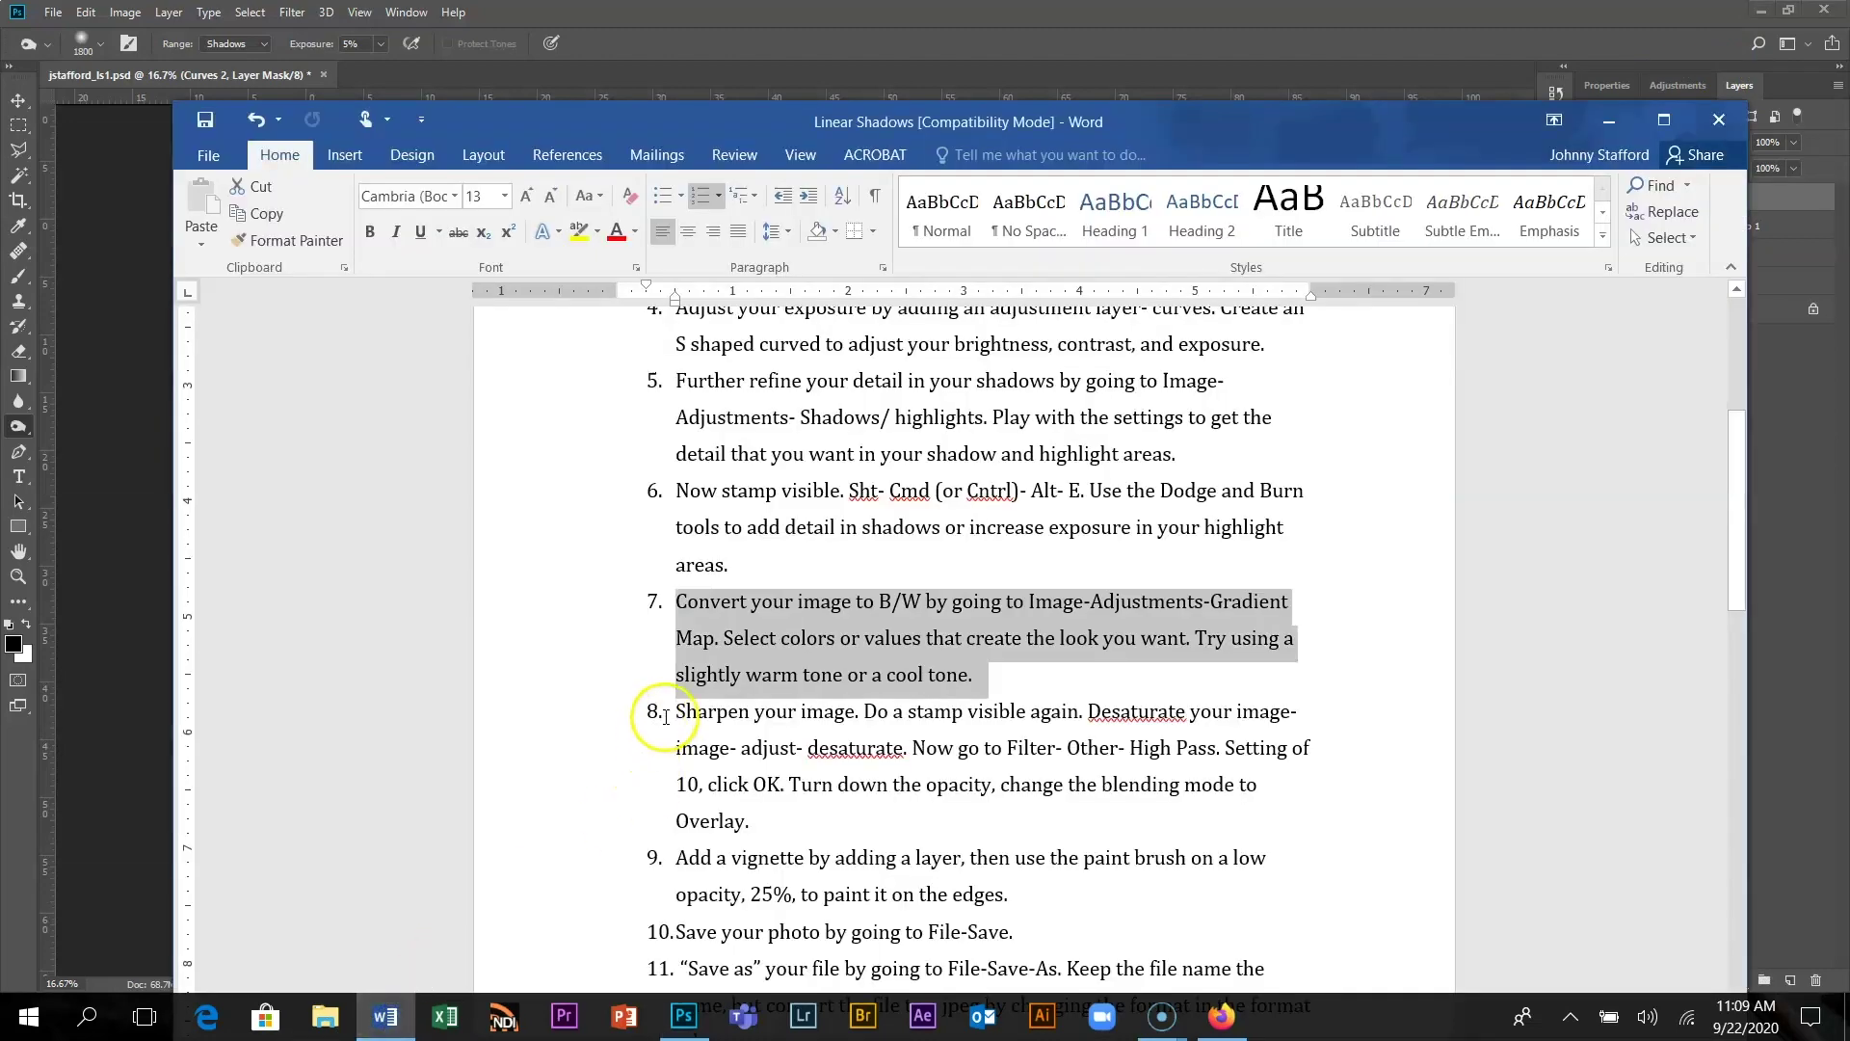
pyautogui.moveTo(675, 711); pyautogui.dragTo(904, 821)
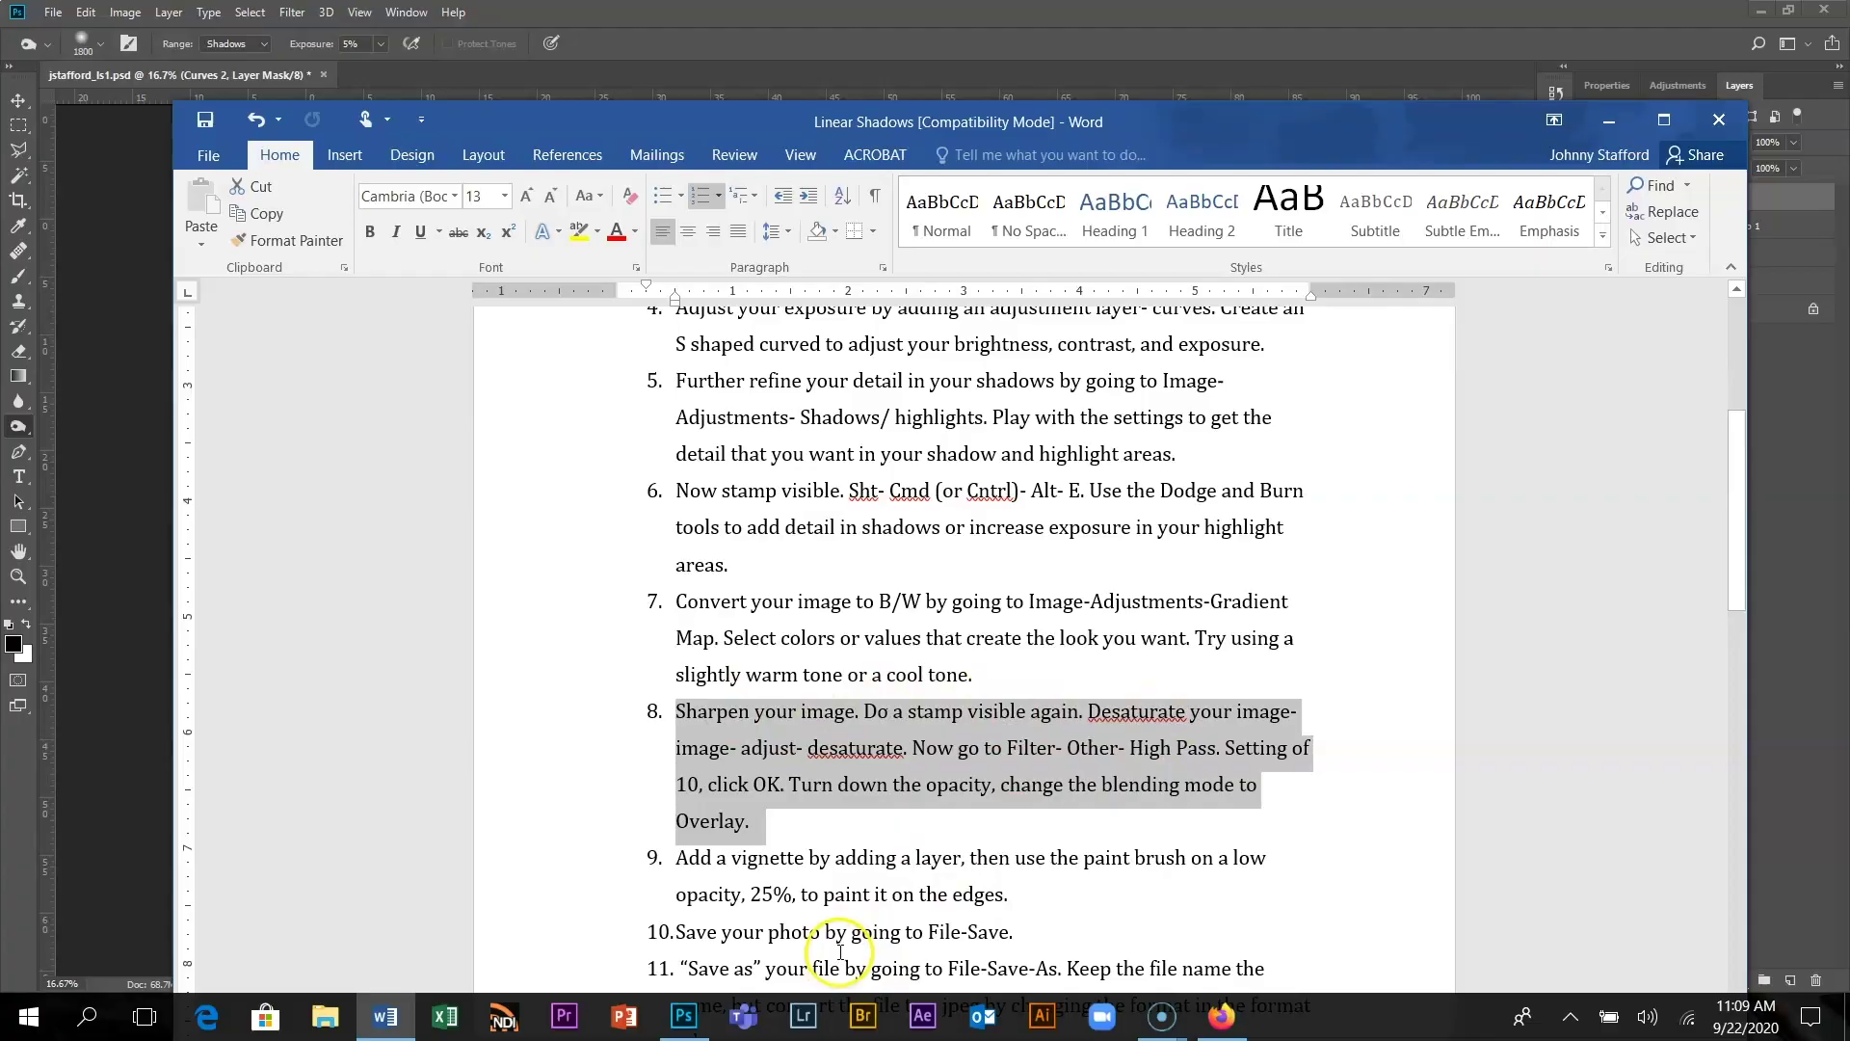
pyautogui.click(693, 1024)
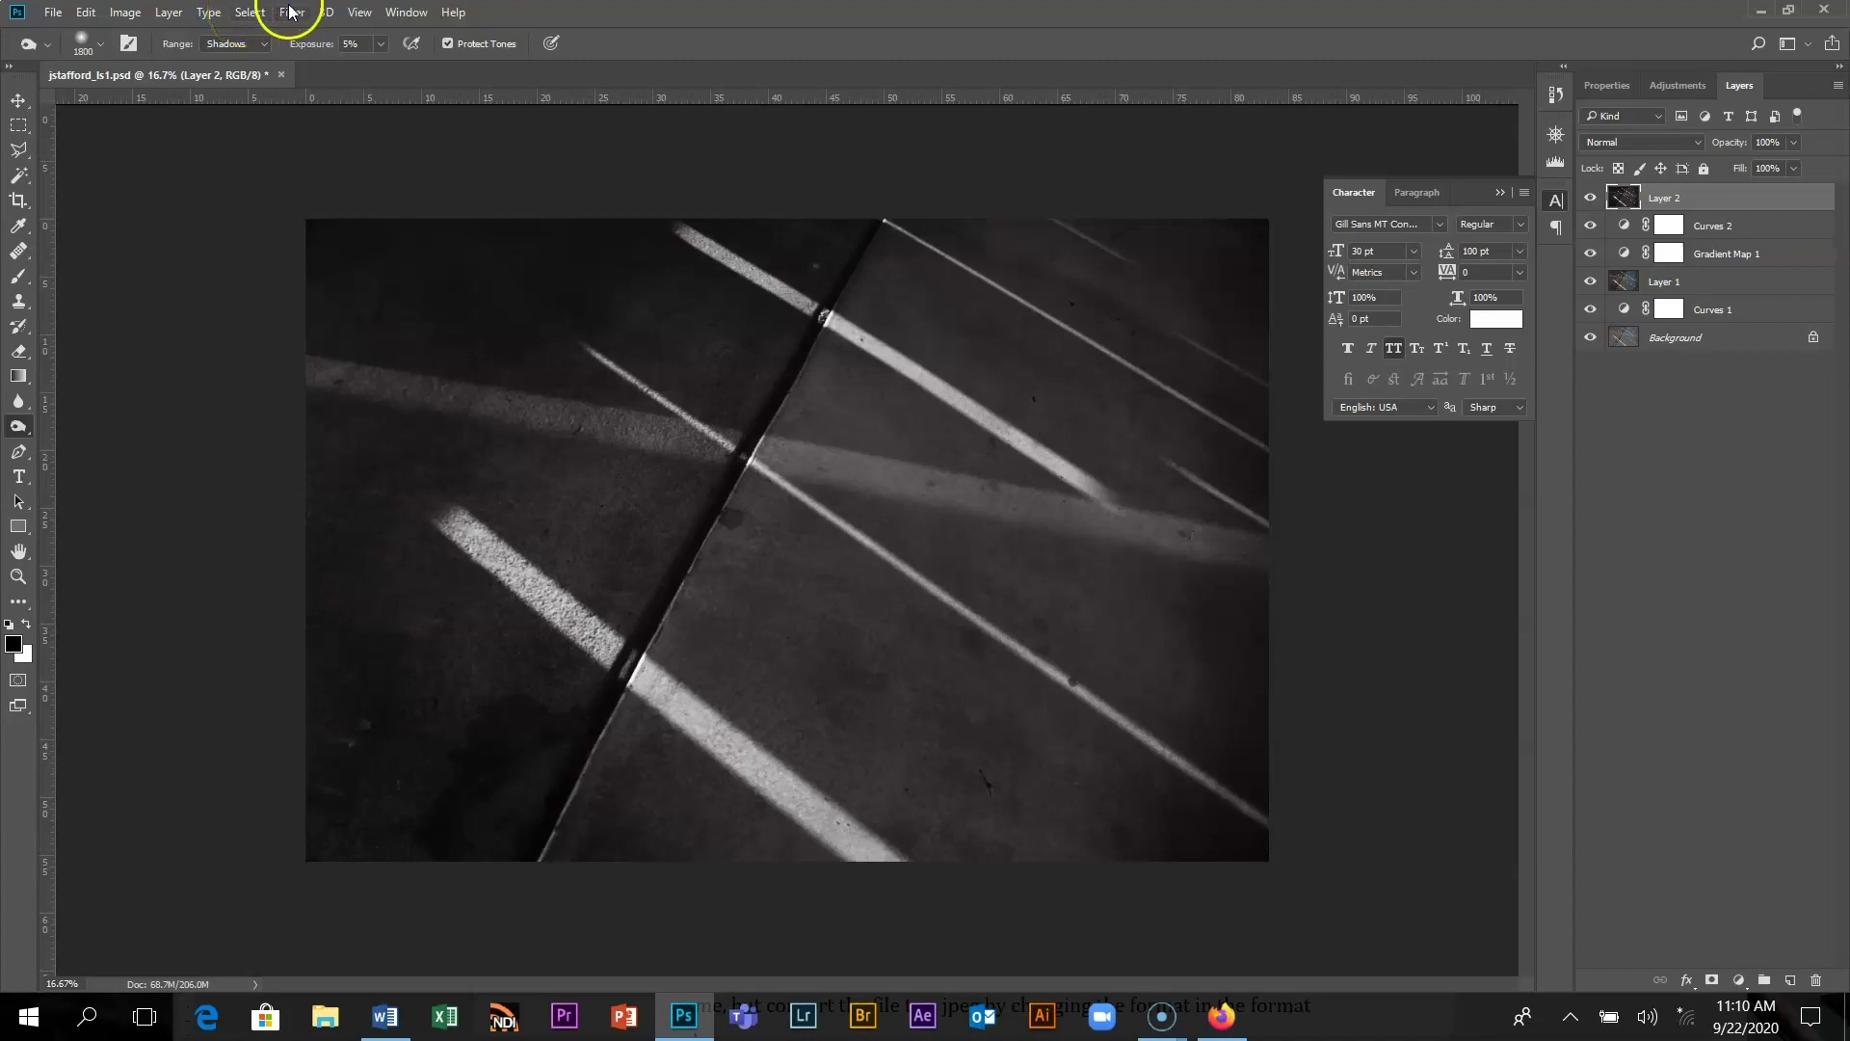
# - Desaturate the stamped Layer 2 and burn part of the light streak darker
pyautogui.click(128, 11)
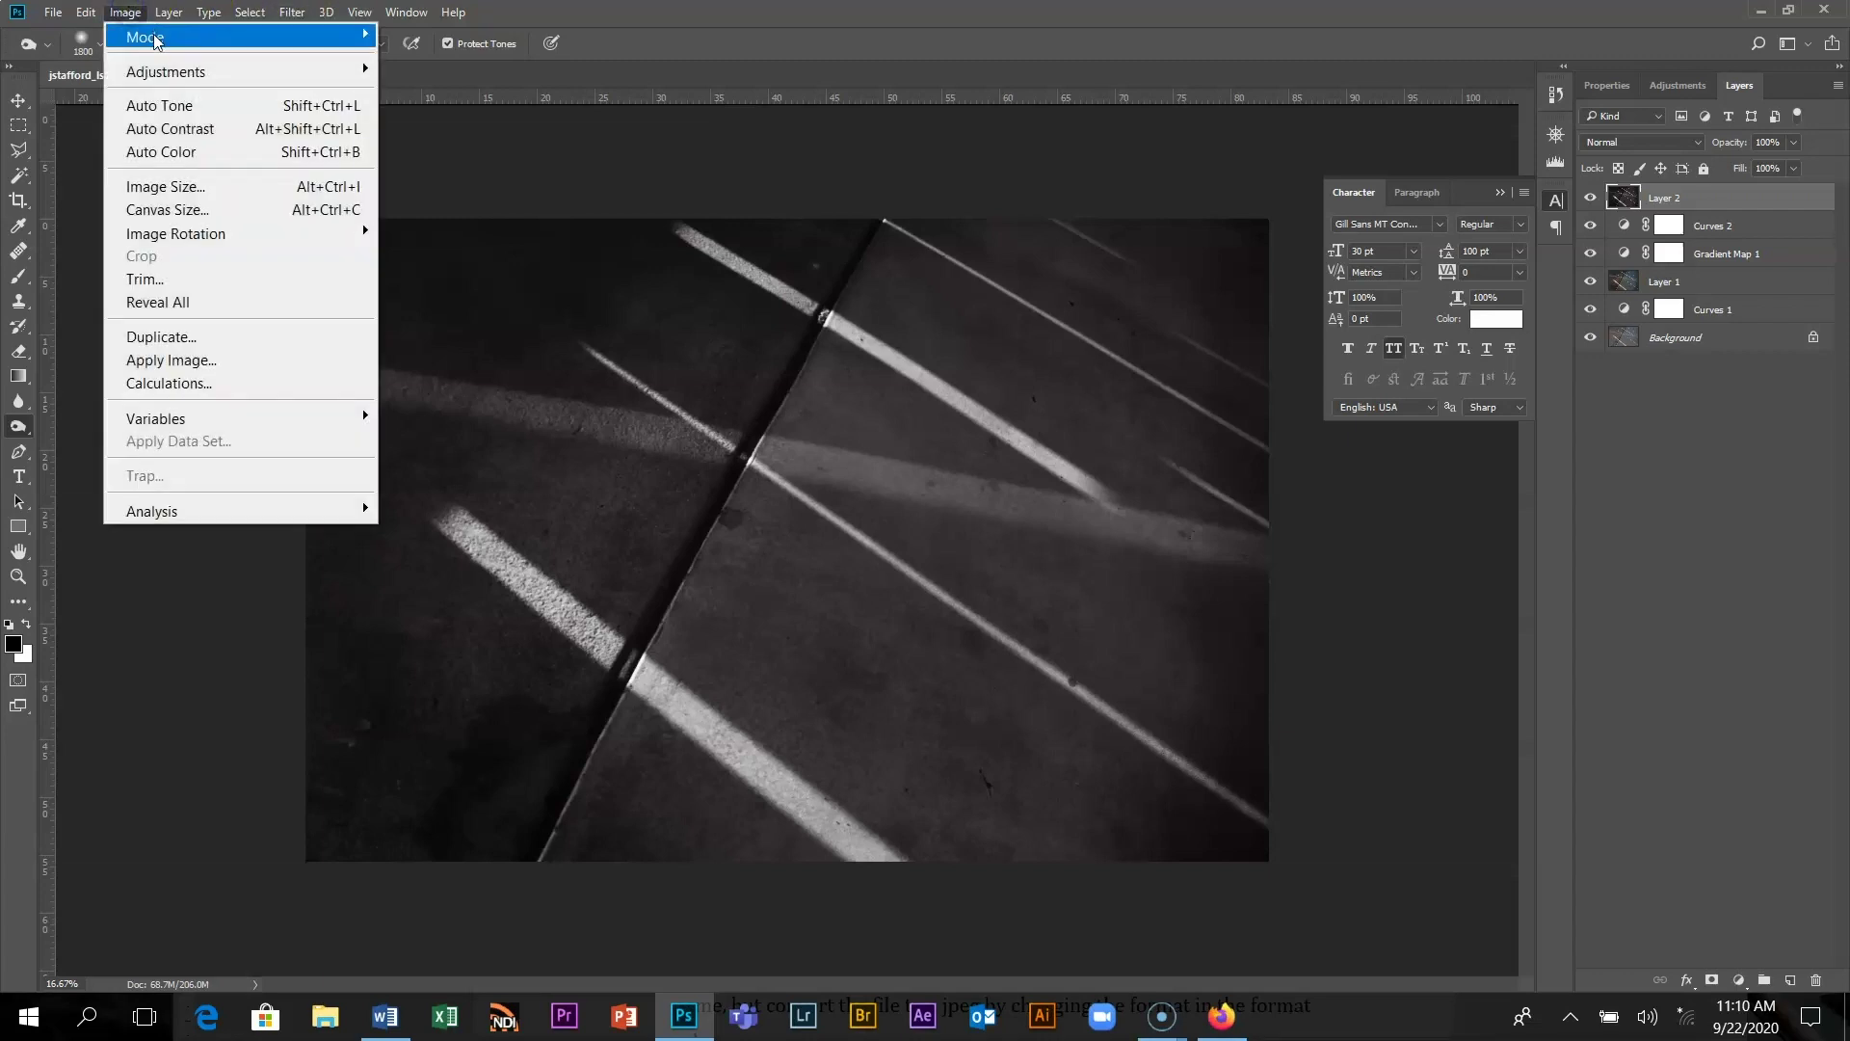
pyautogui.moveTo(155, 41)
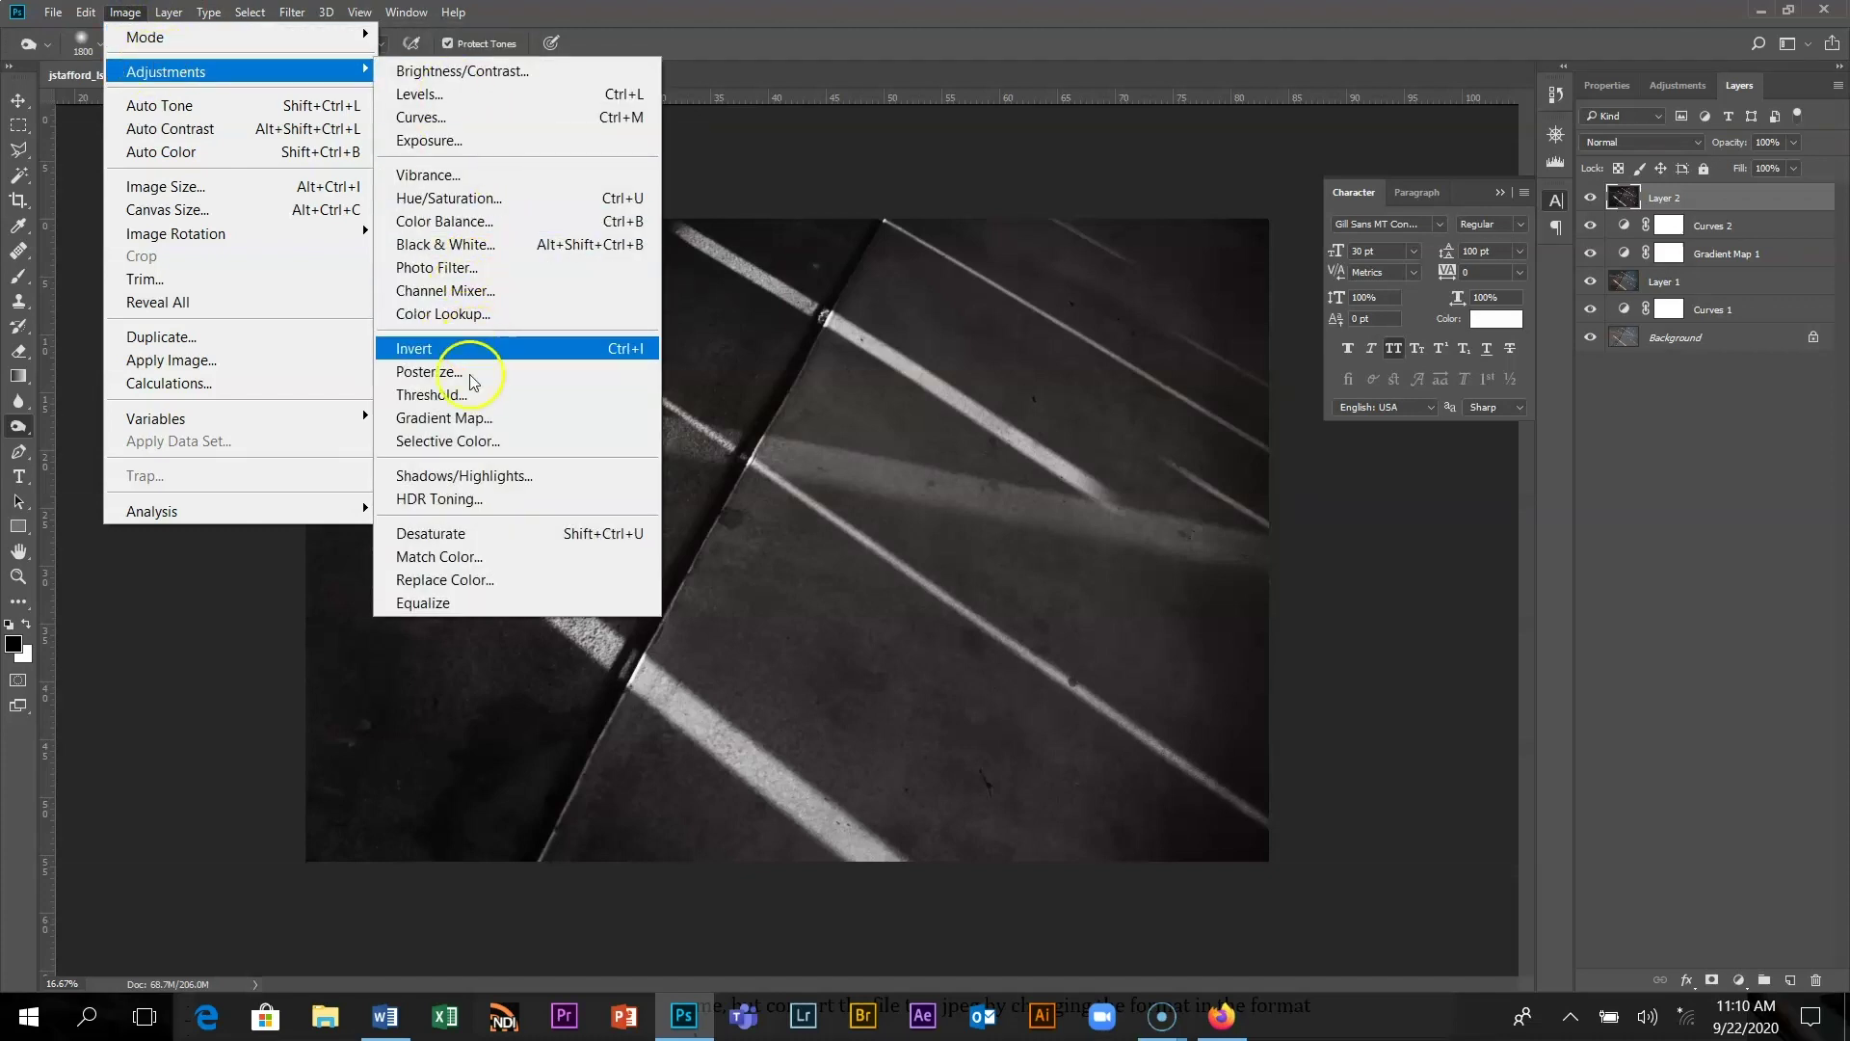
pyautogui.click(405, 535)
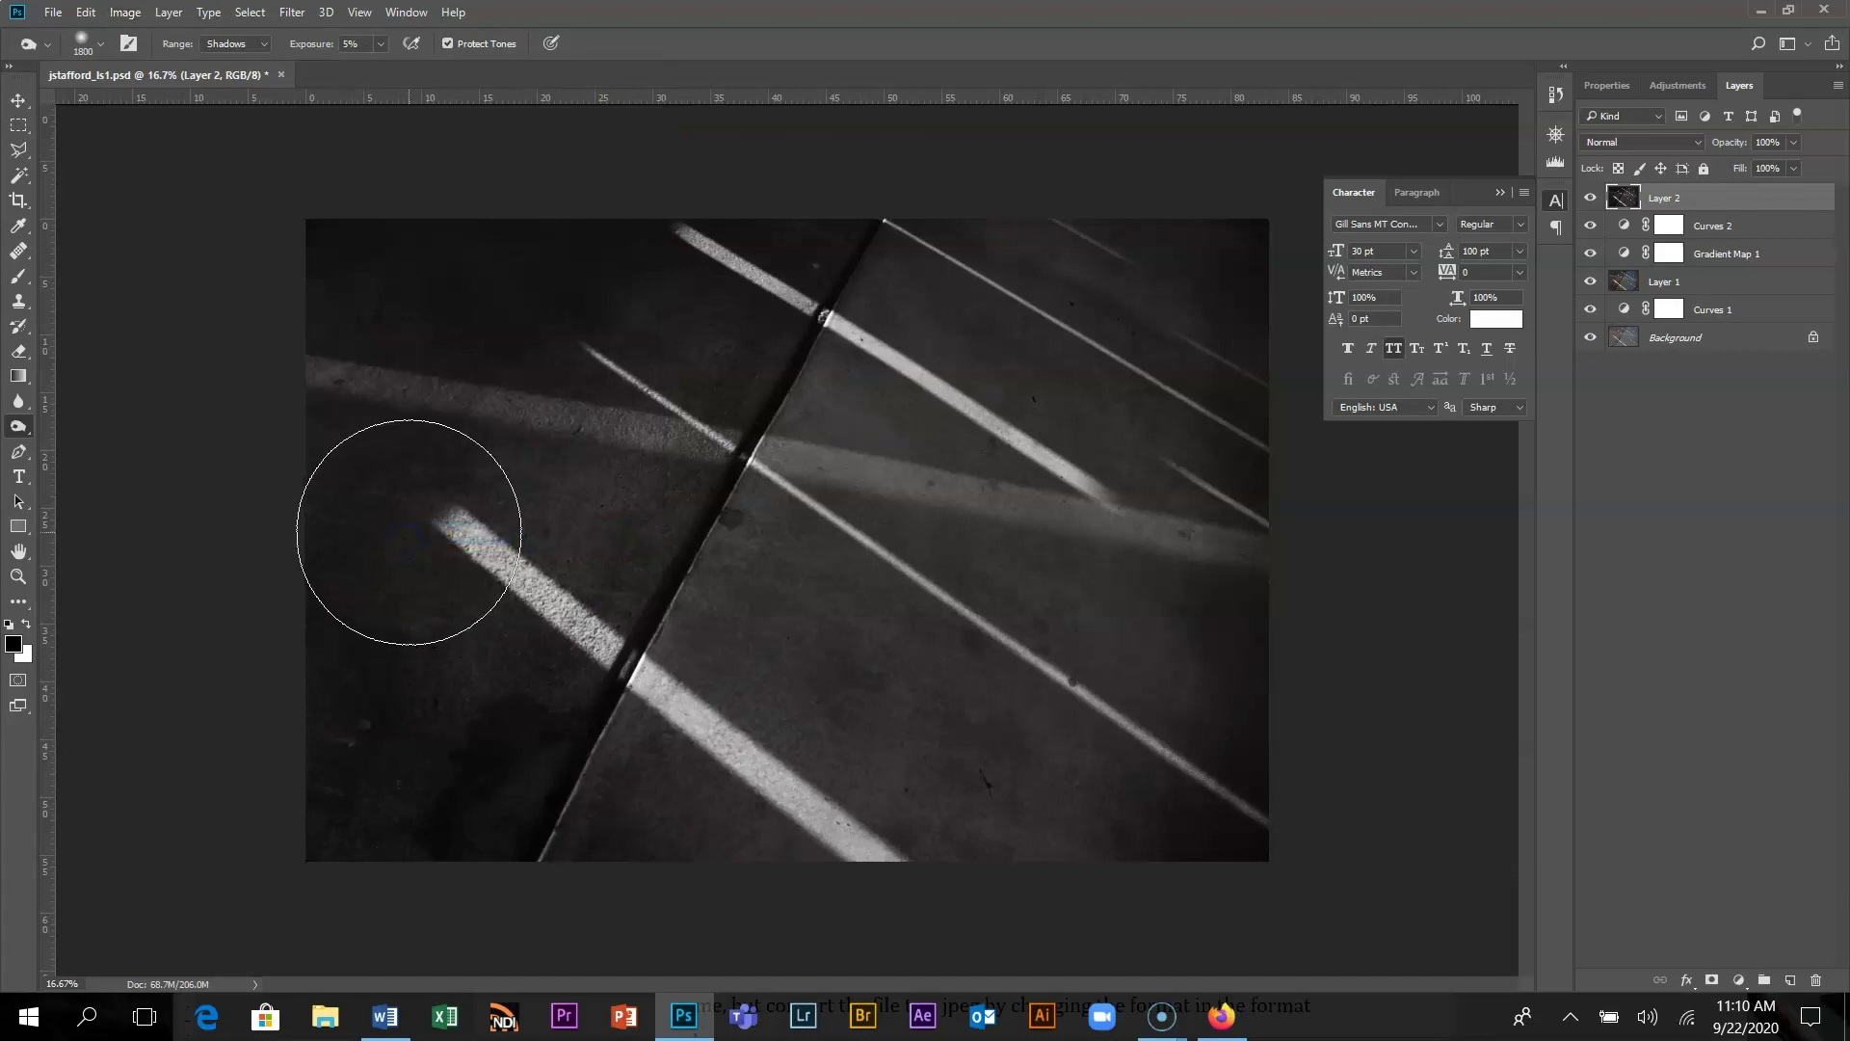
pyautogui.click(474, 502)
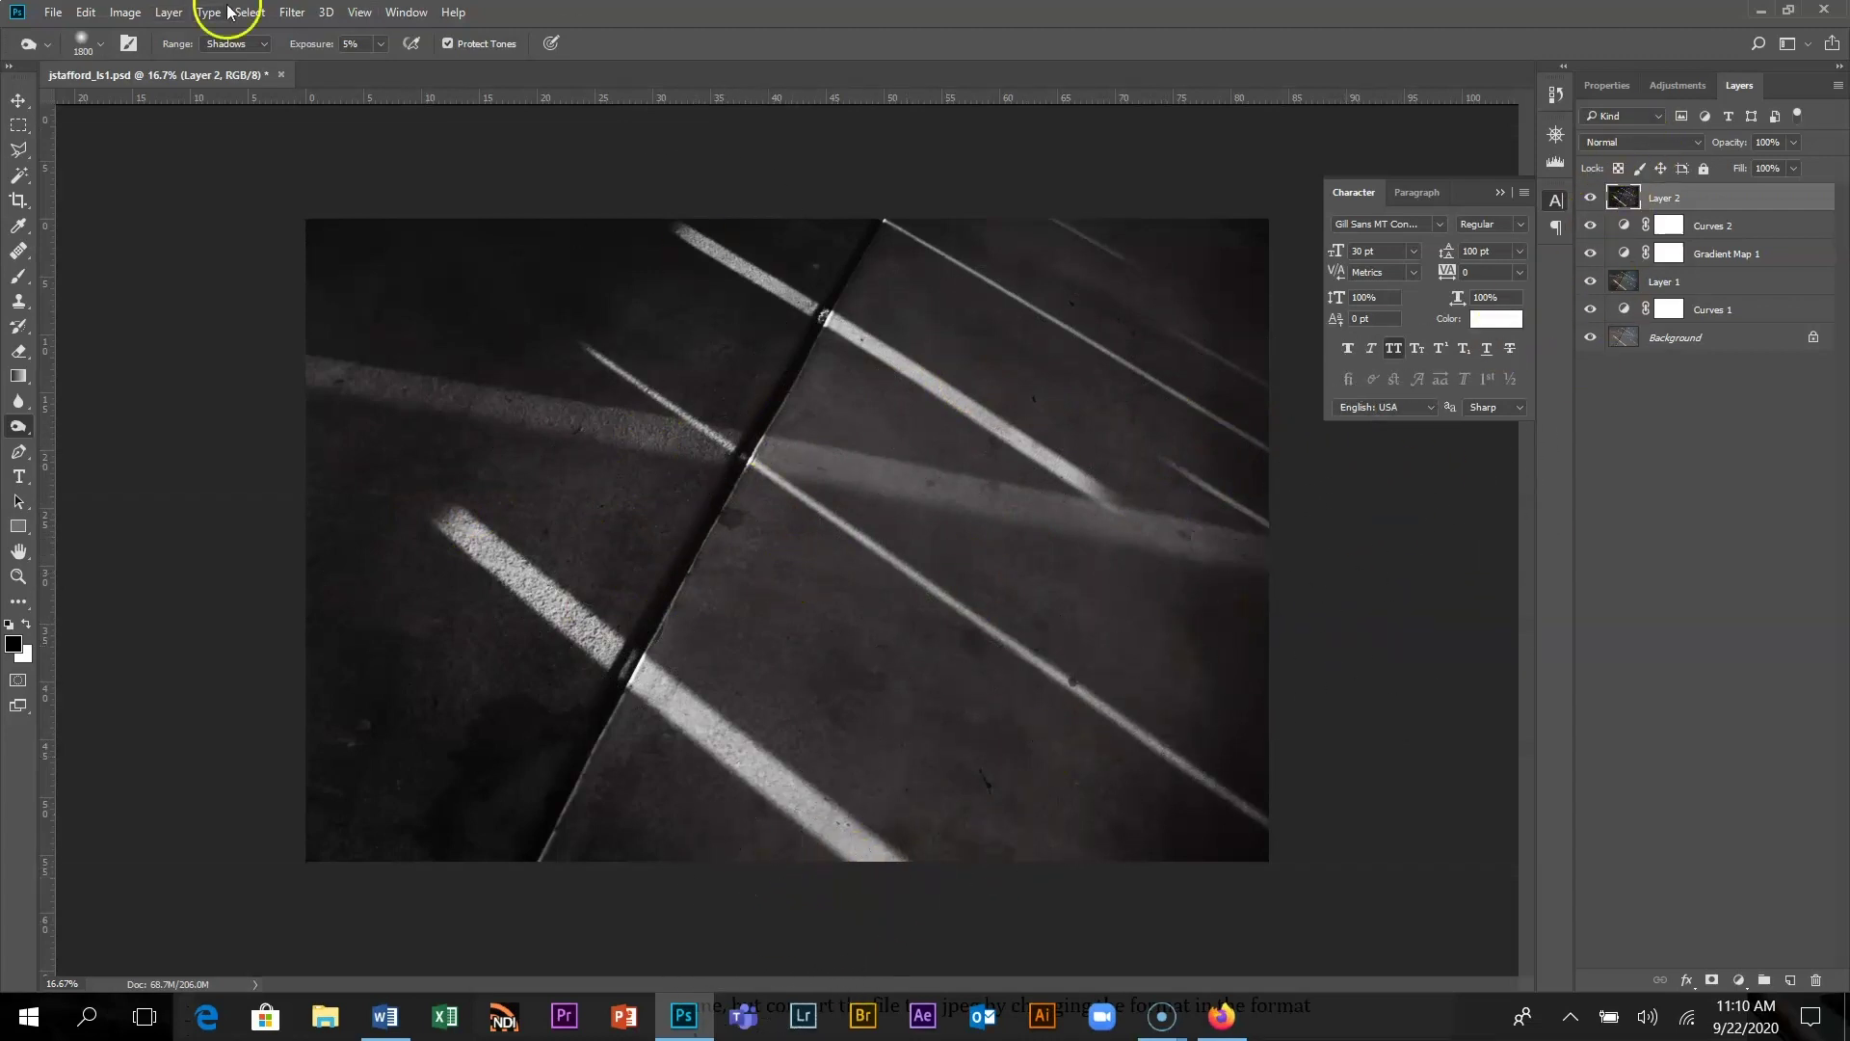
# - Apply a radius 10 High Pass filter to Layer 2 and blend it as Overlay at 53%
pyautogui.click(293, 13)
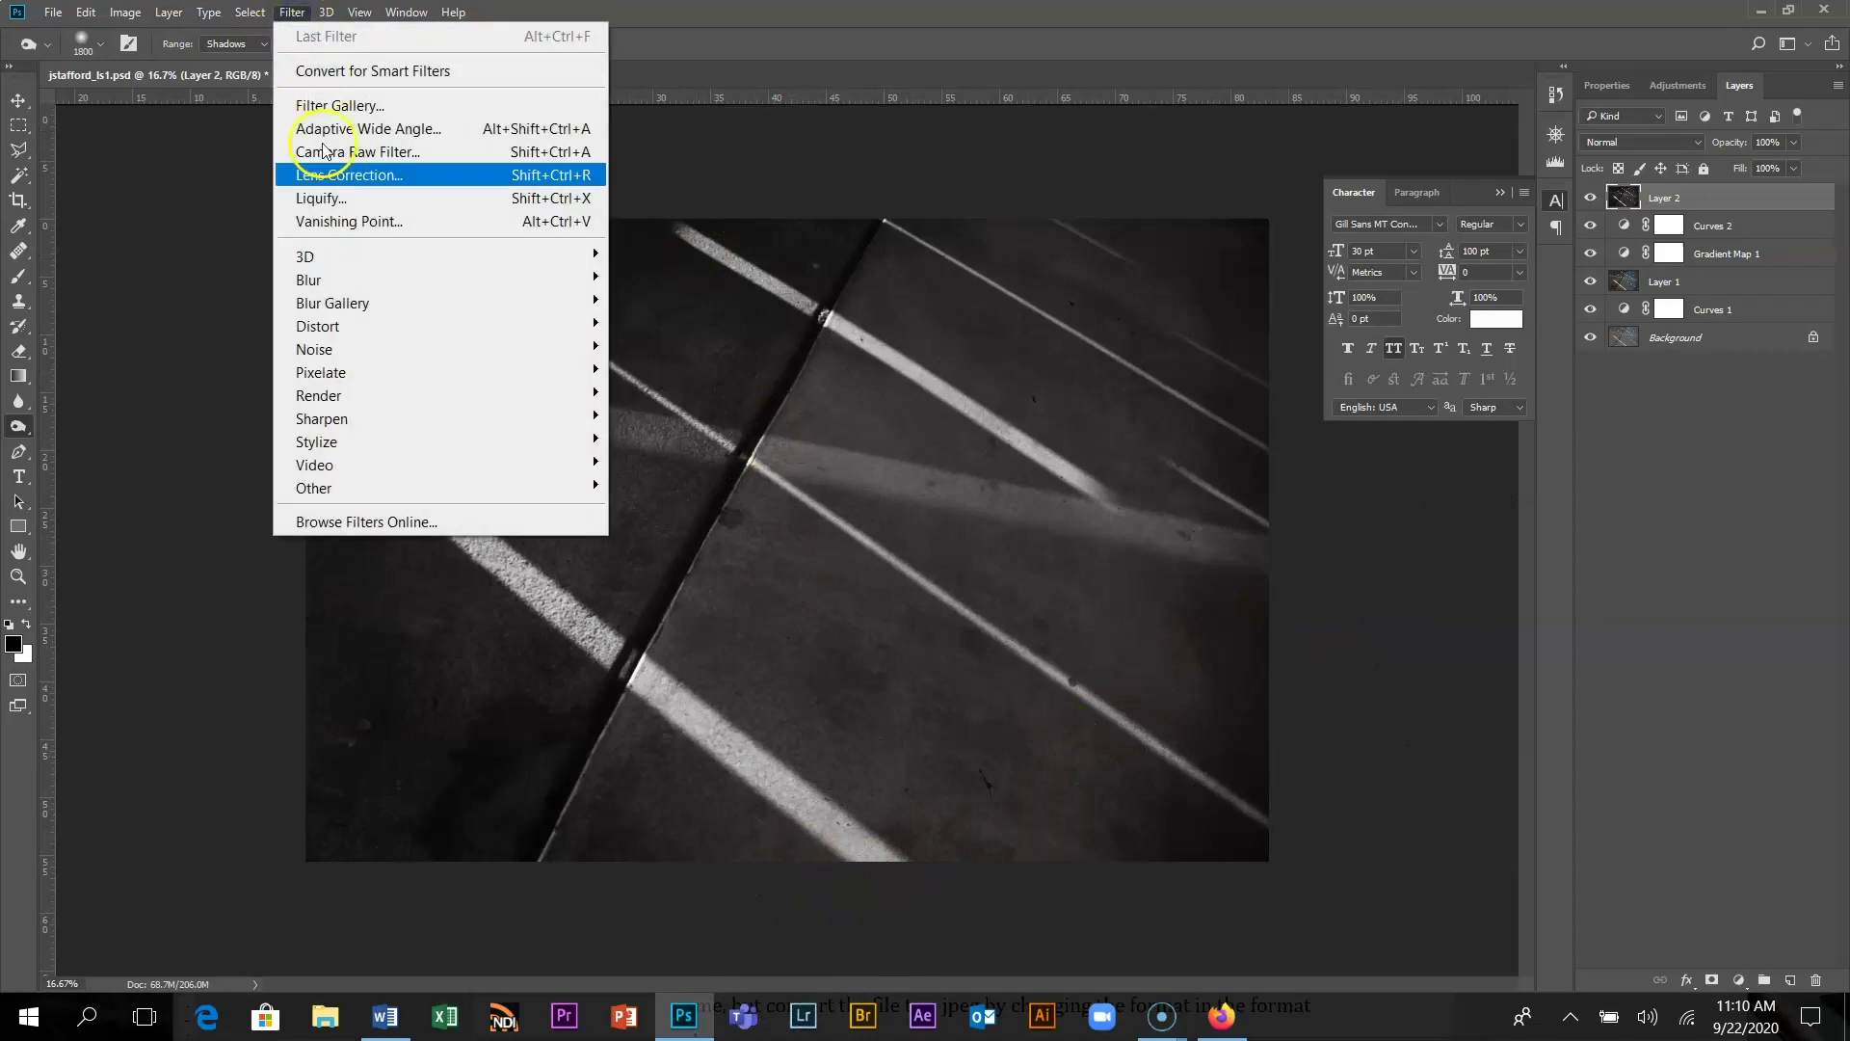
pyautogui.moveTo(375, 492)
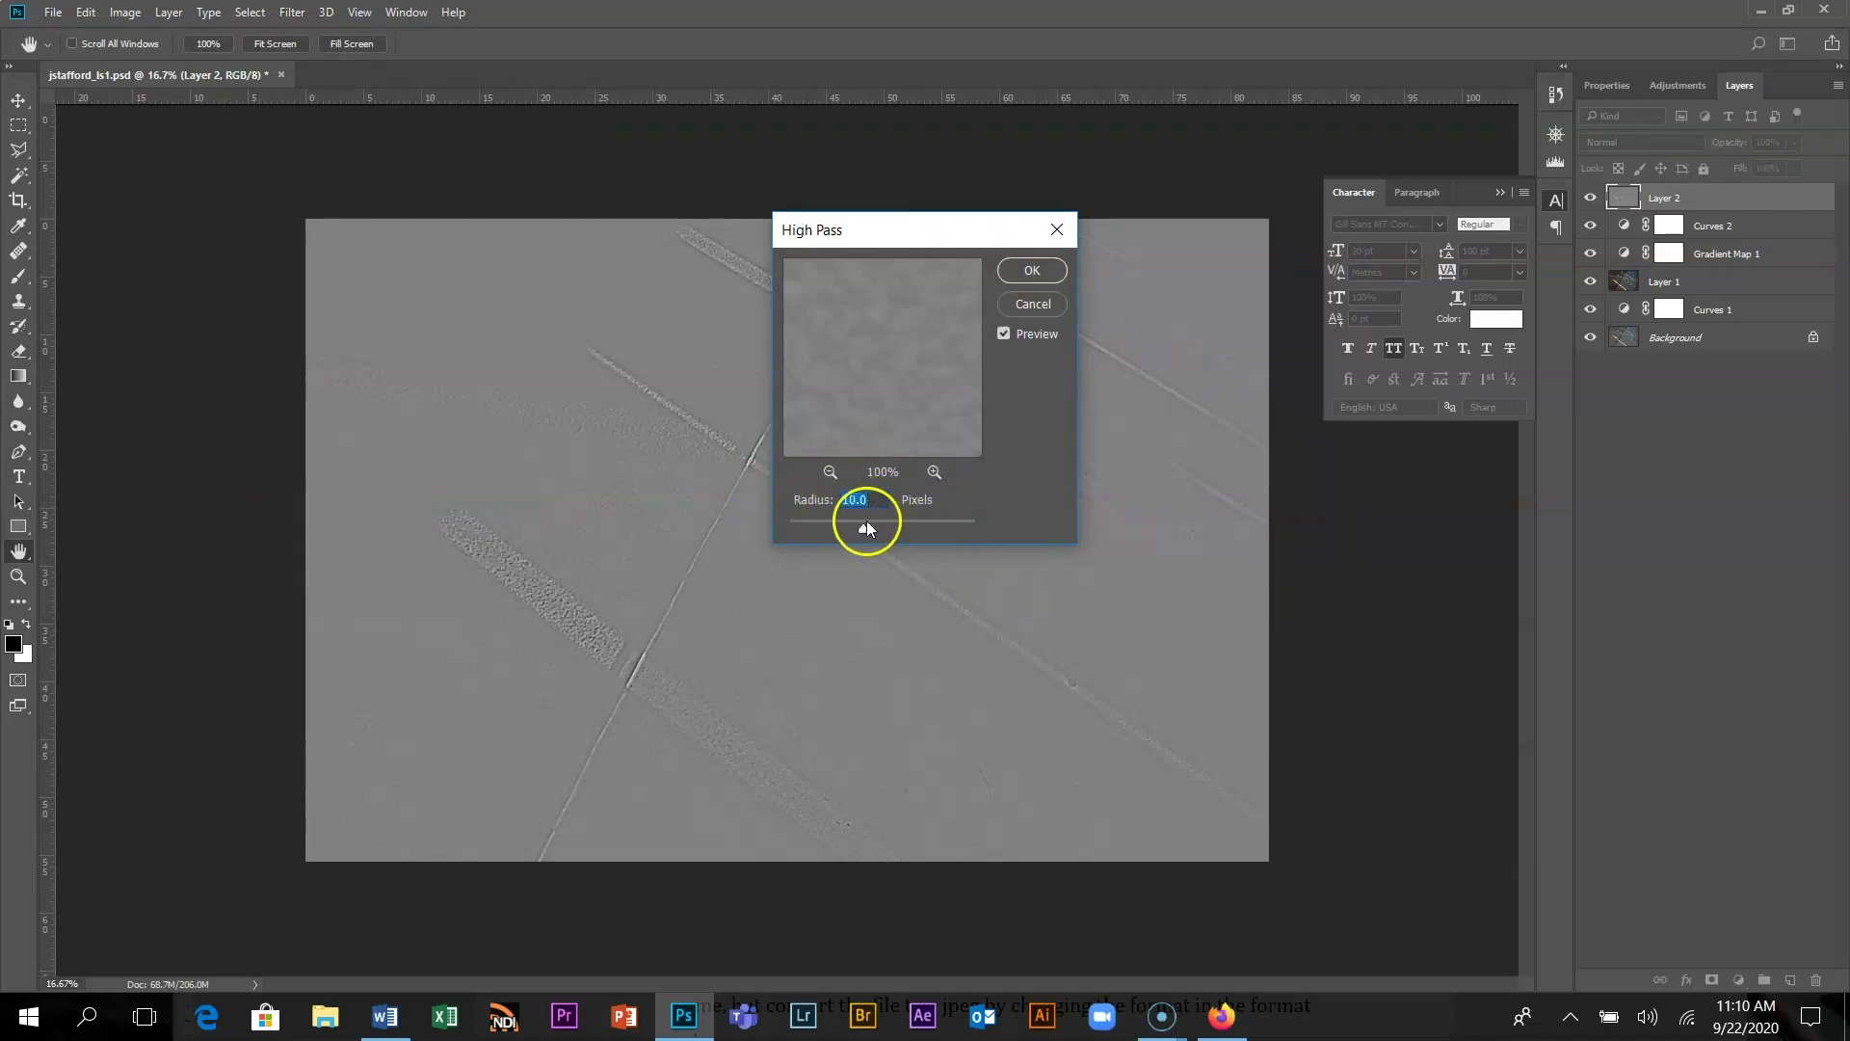
pyautogui.click(1032, 270)
pyautogui.press('o')
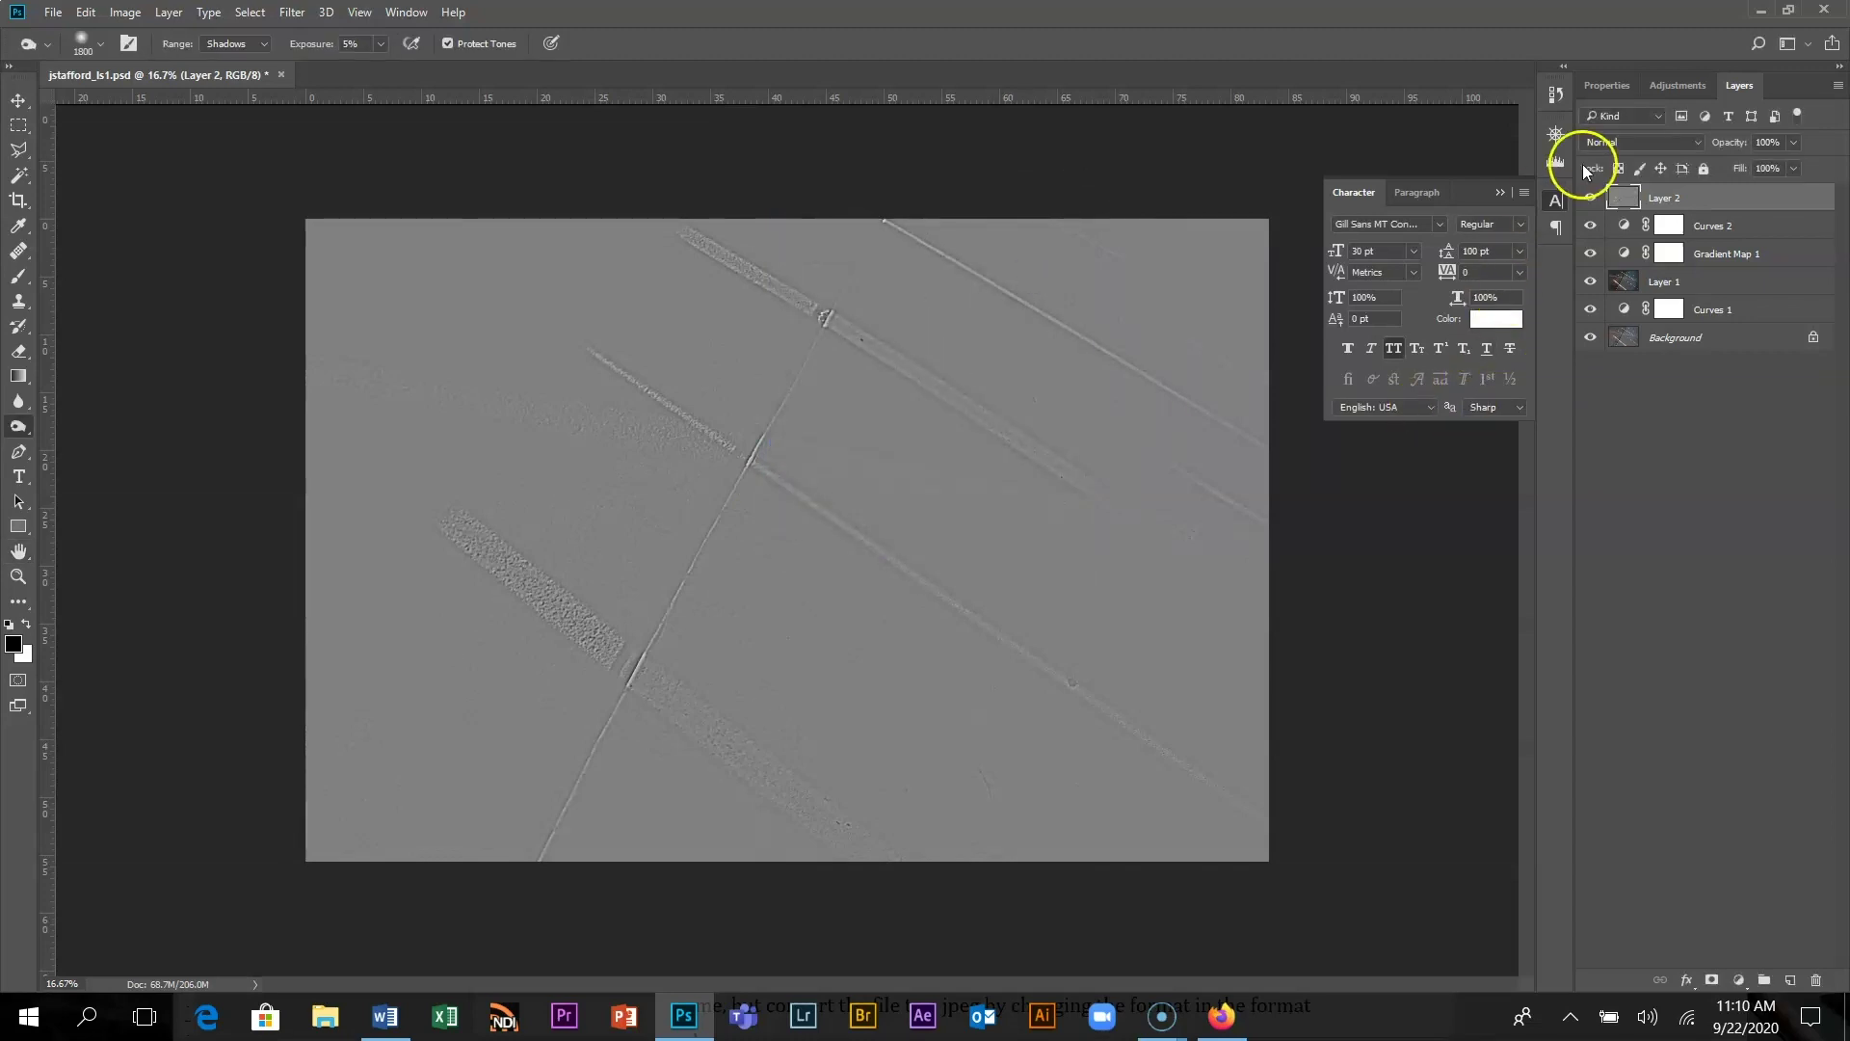
pyautogui.click(1649, 140)
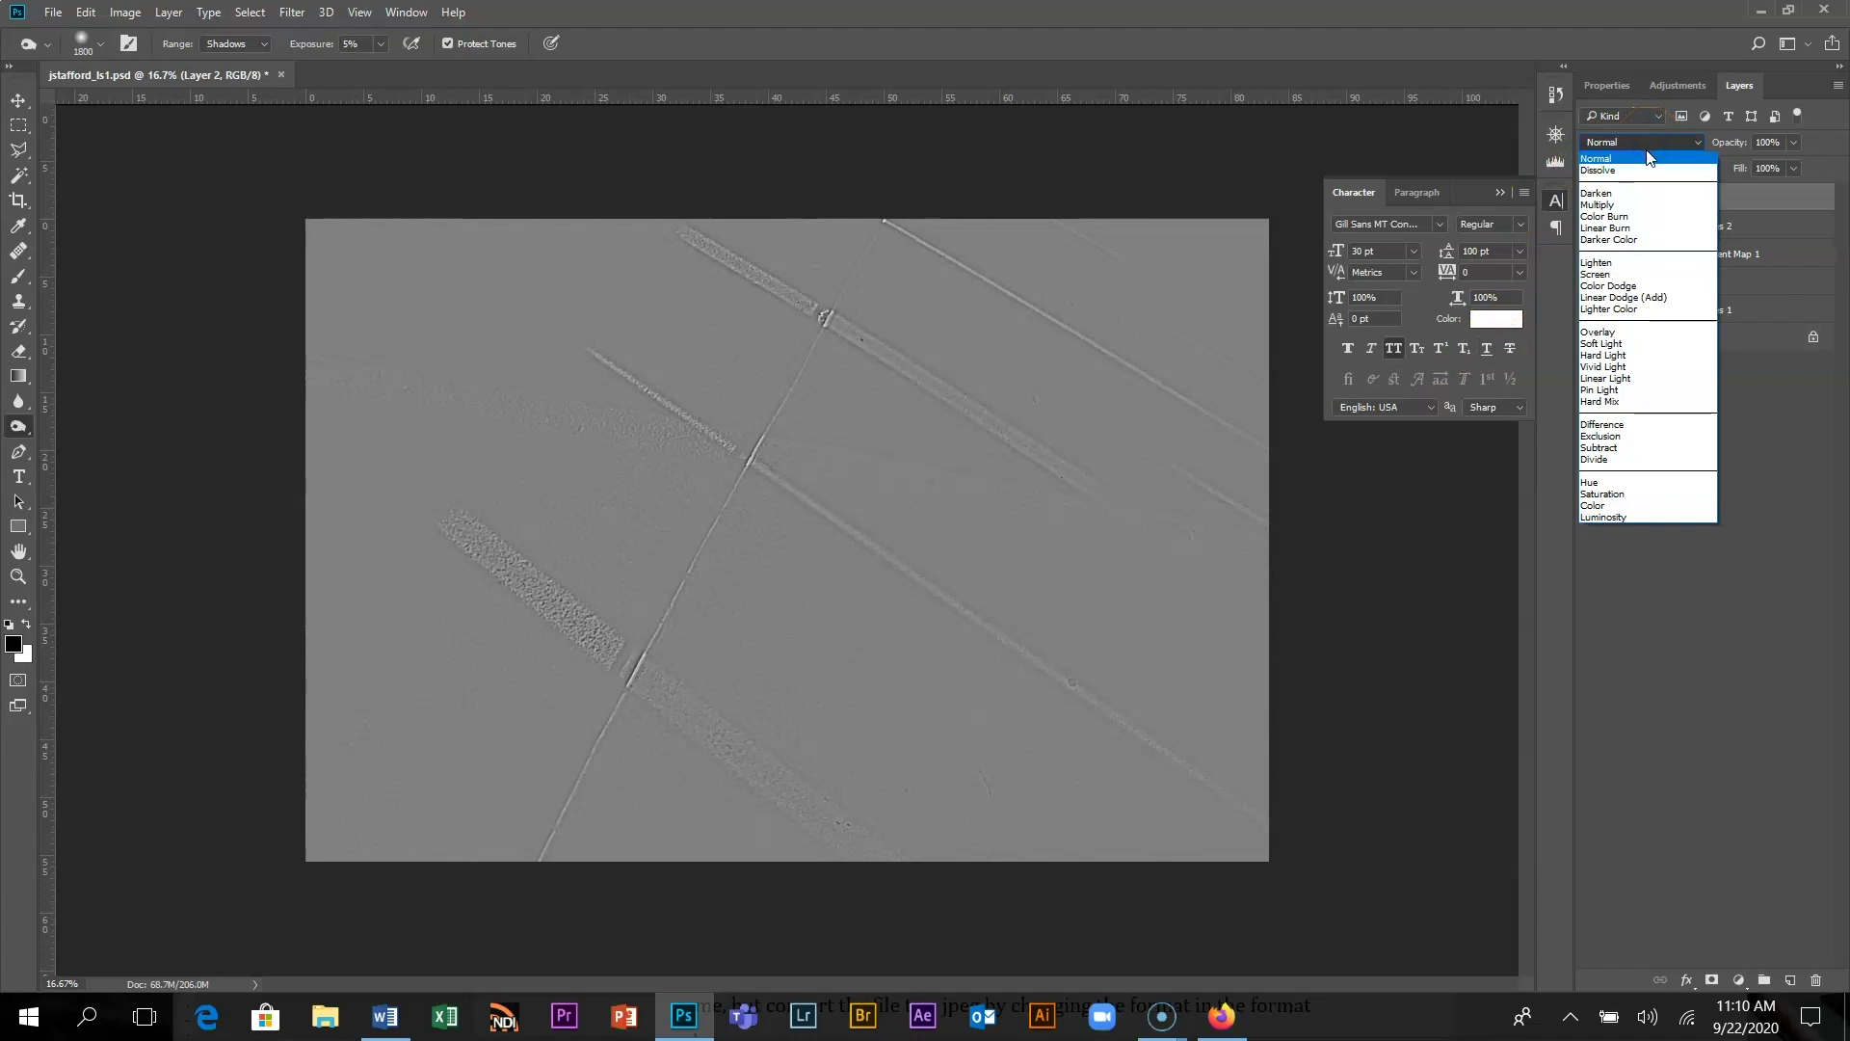
pyautogui.click(1635, 332)
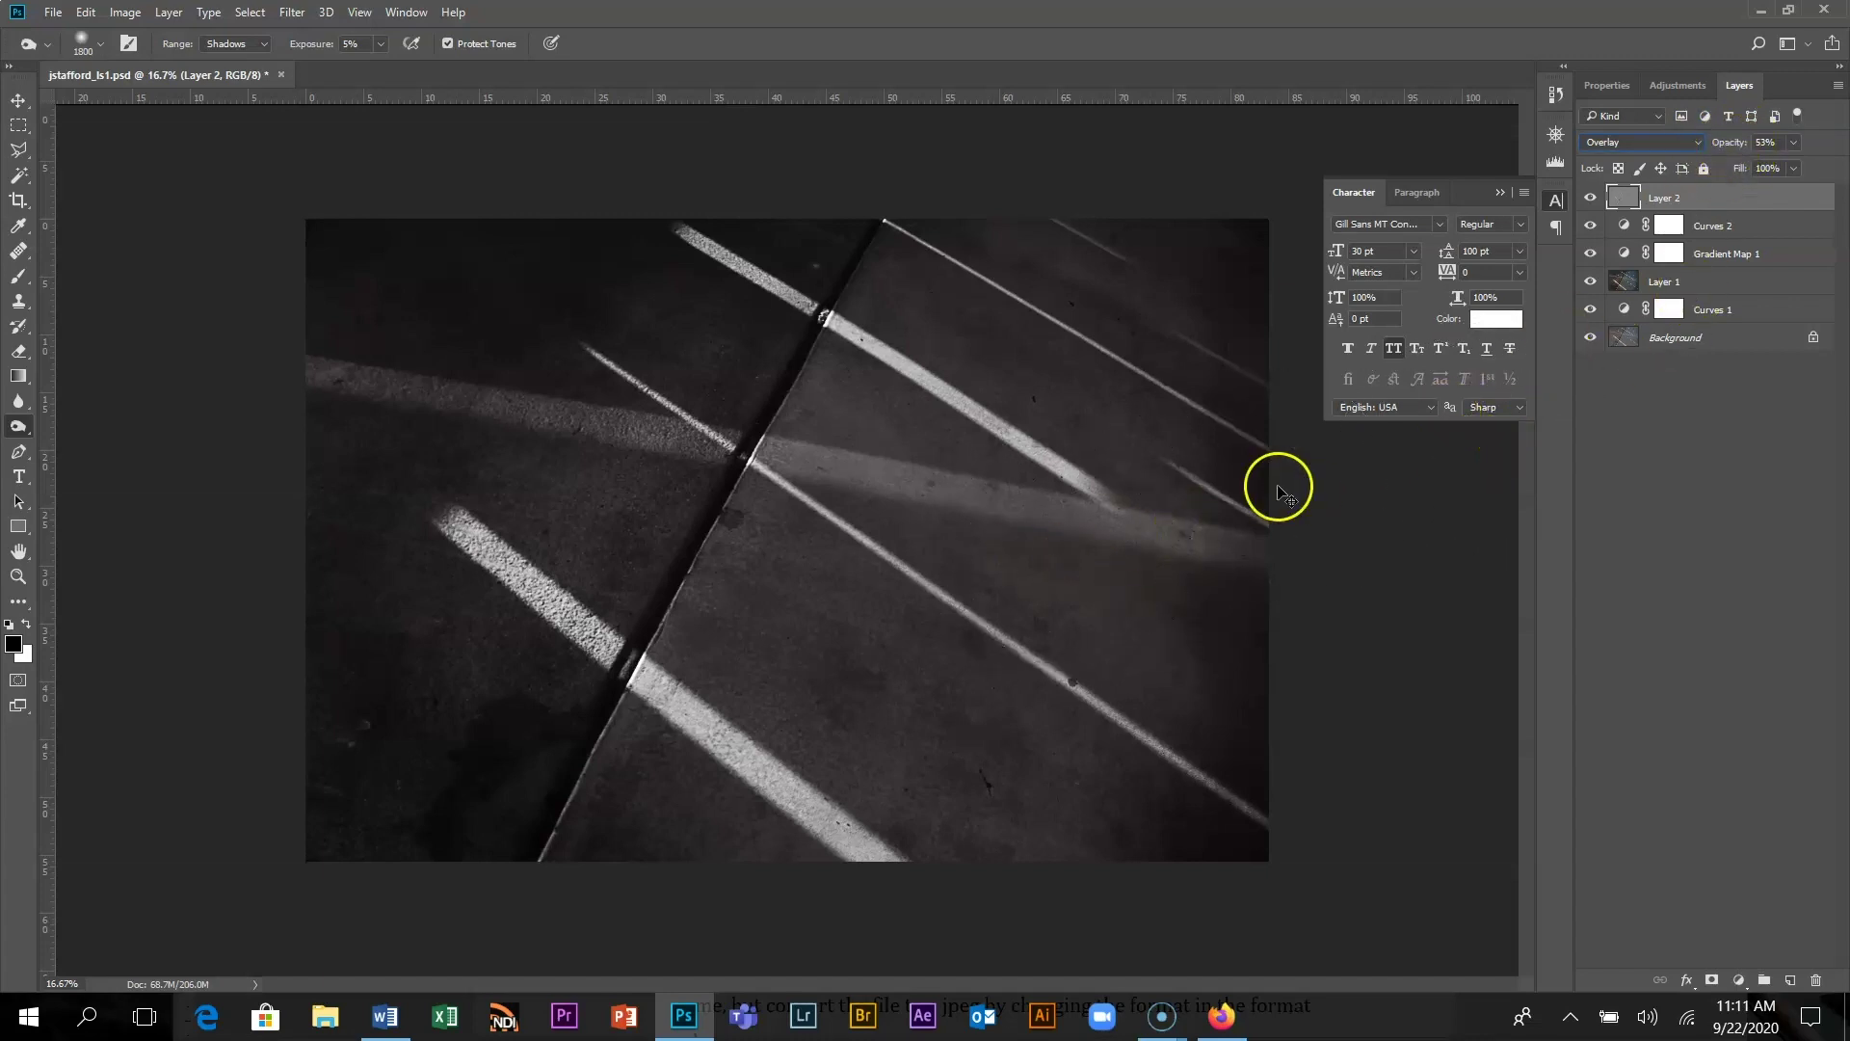
pyautogui.hotkey('ctrl', '1')
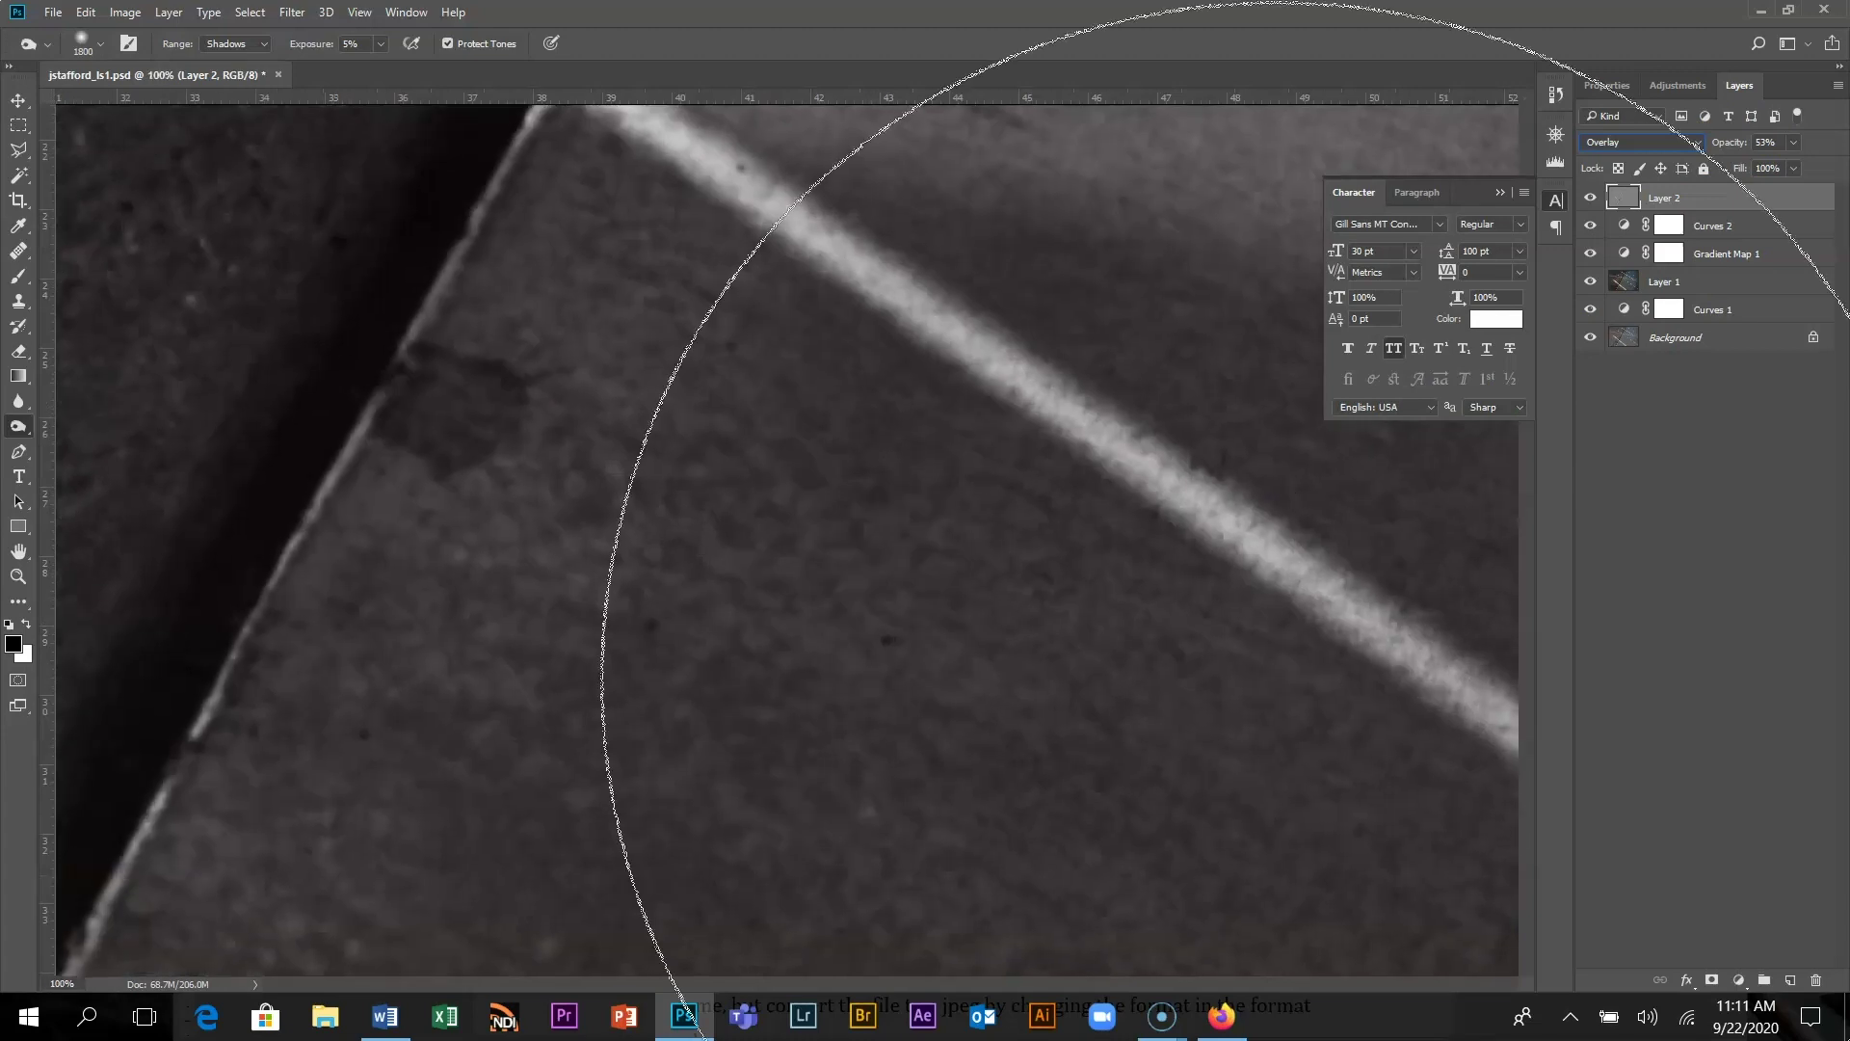
pyautogui.hotkey('ctrl', '-')
pyautogui.hotkey('ctrl', '-')
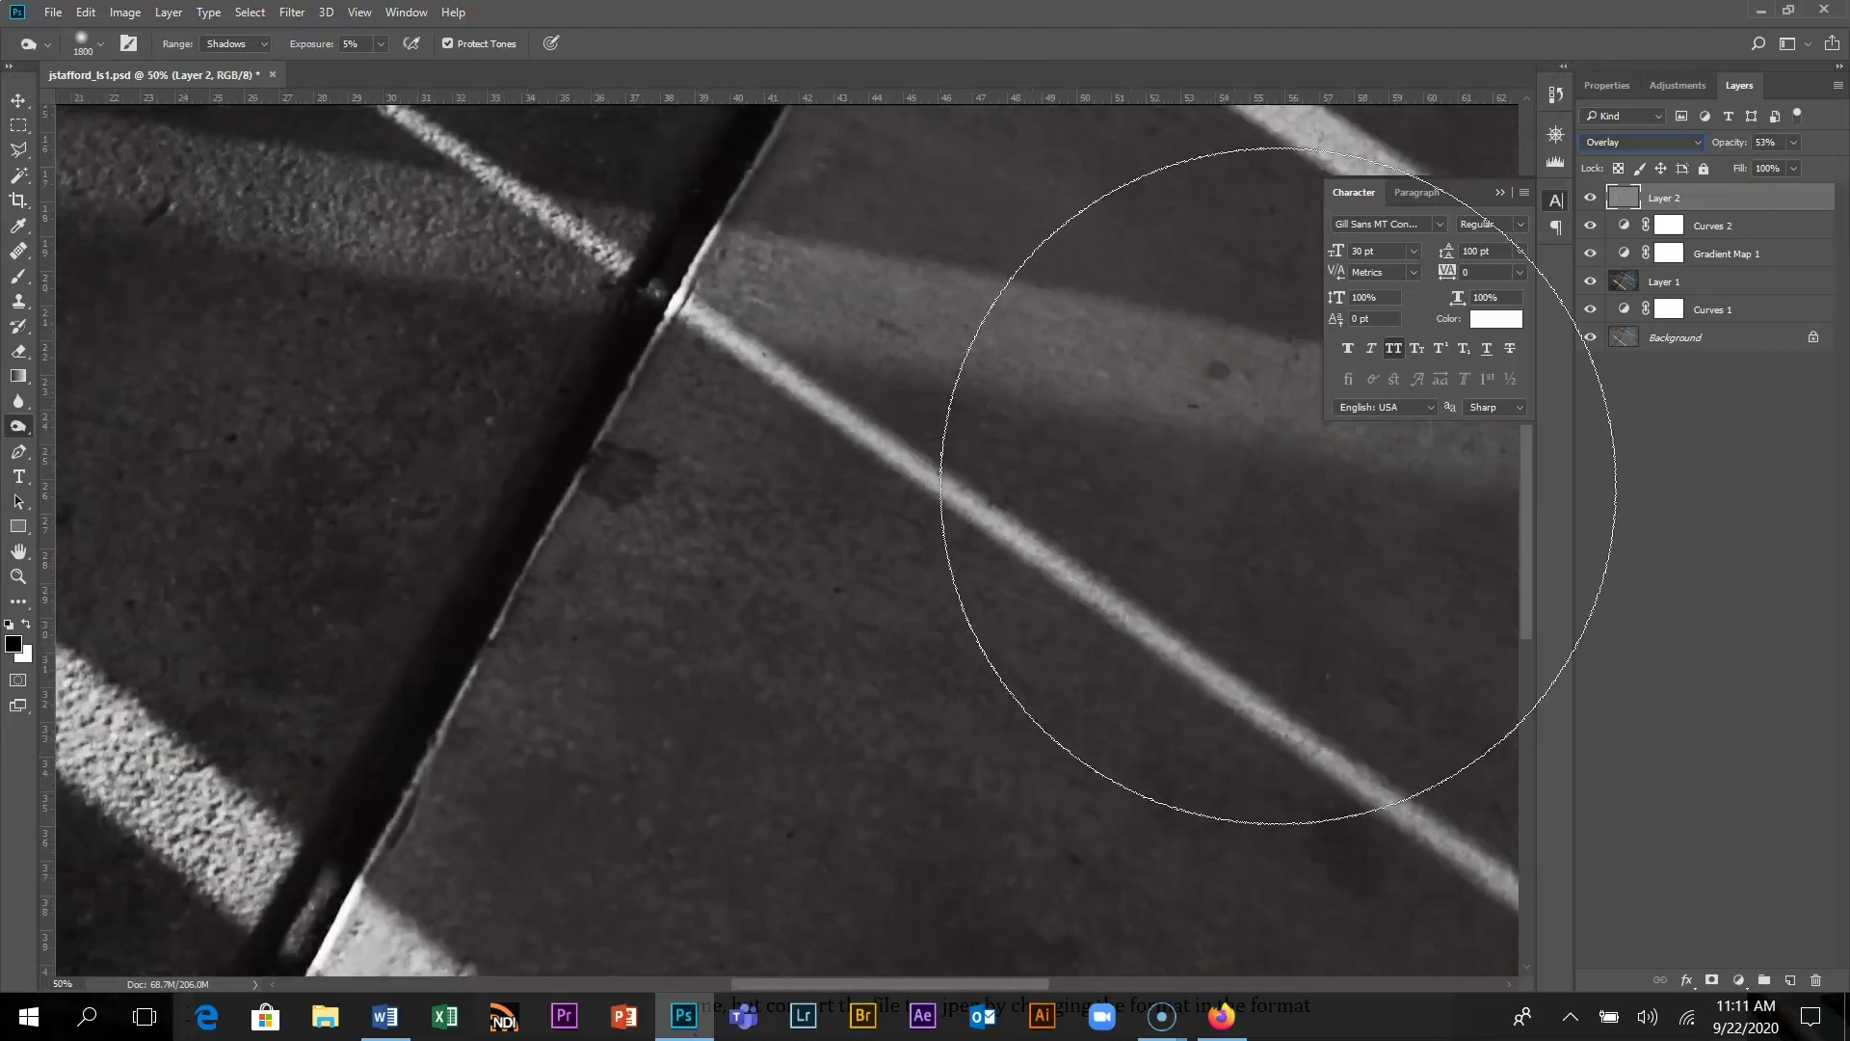
pyautogui.moveTo(809, 611); pyautogui.dragTo(1116, 328)
pyautogui.moveTo(711, 743)
pyautogui.mouseDown()
pyautogui.moveTo(1086, 466)
pyautogui.moveTo(1037, 582)
pyautogui.moveTo(1032, 710)
pyautogui.mouseUp()
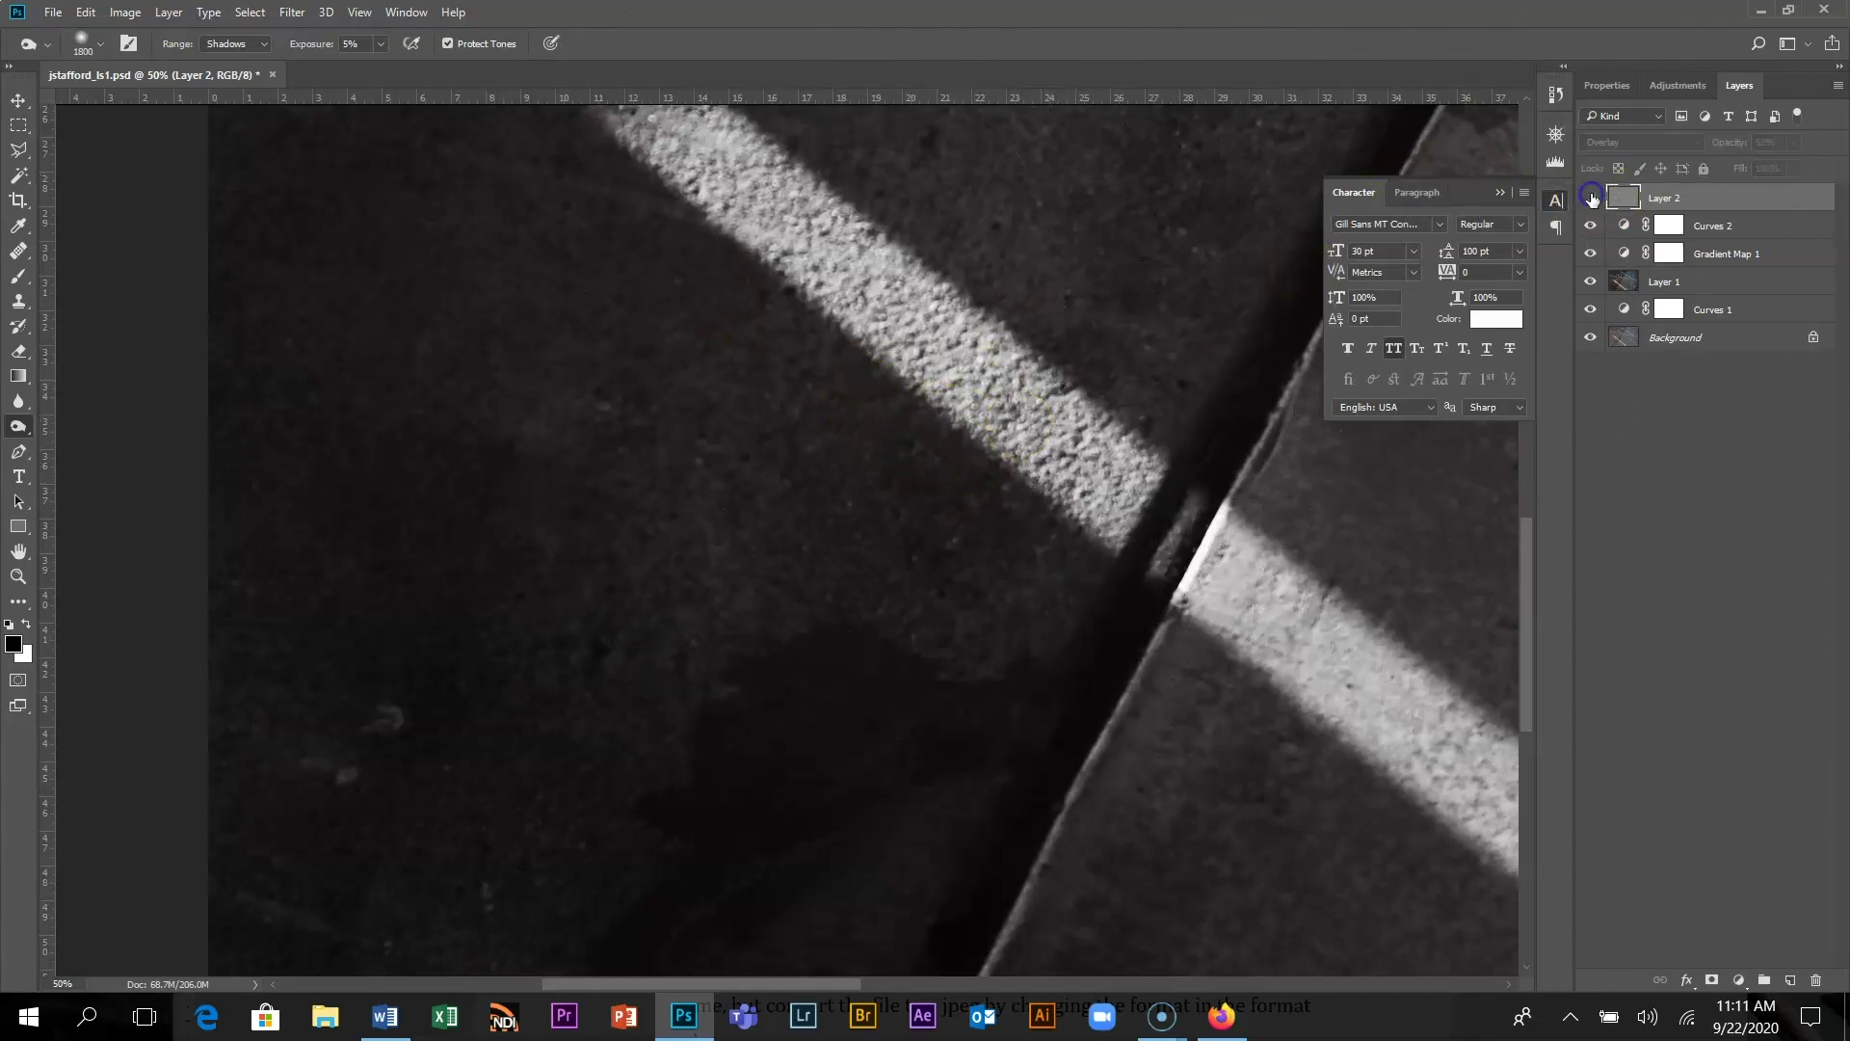
pyautogui.click(1591, 198)
pyautogui.click(1590, 198)
pyautogui.doubleClick(18, 551)
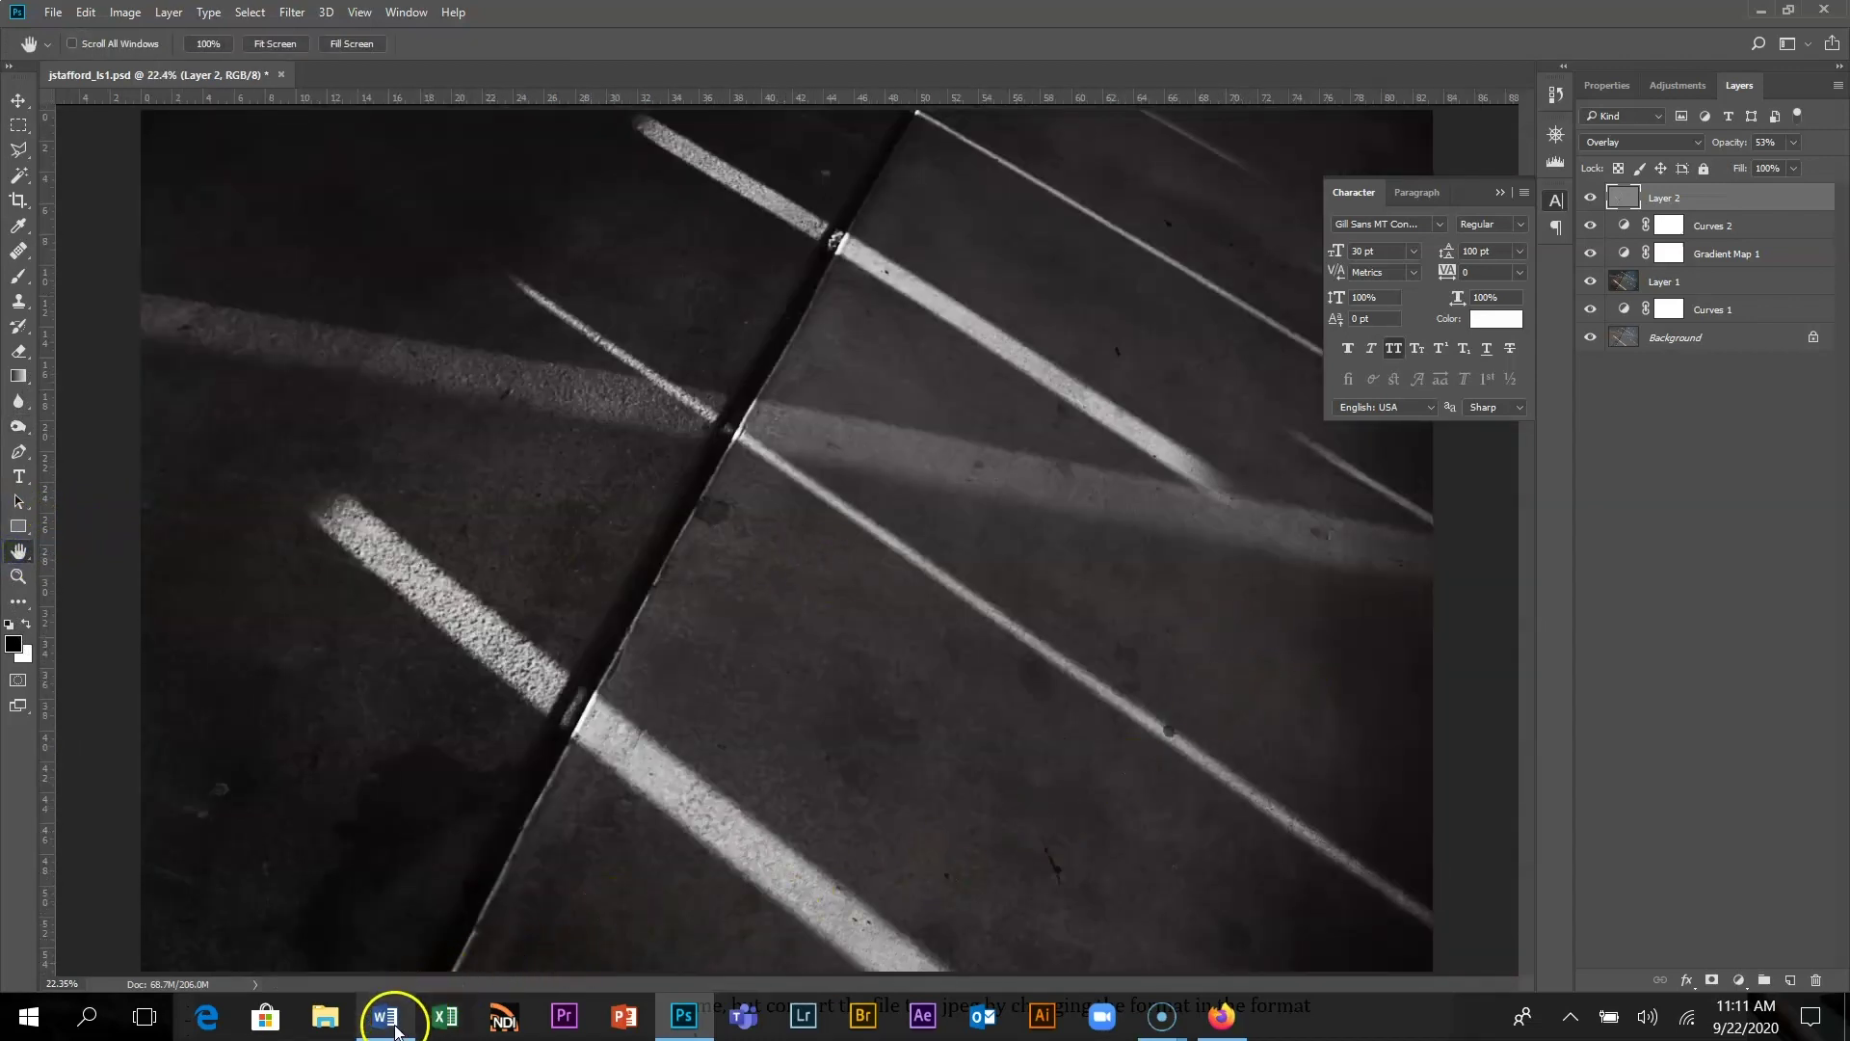
# - Scroll down the Linear Shadows handout and highlight the step 9 vignette paragraph
pyautogui.moveTo(385, 1016)
pyautogui.click(374, 896)
pyautogui.scroll(-1, 742, 768)
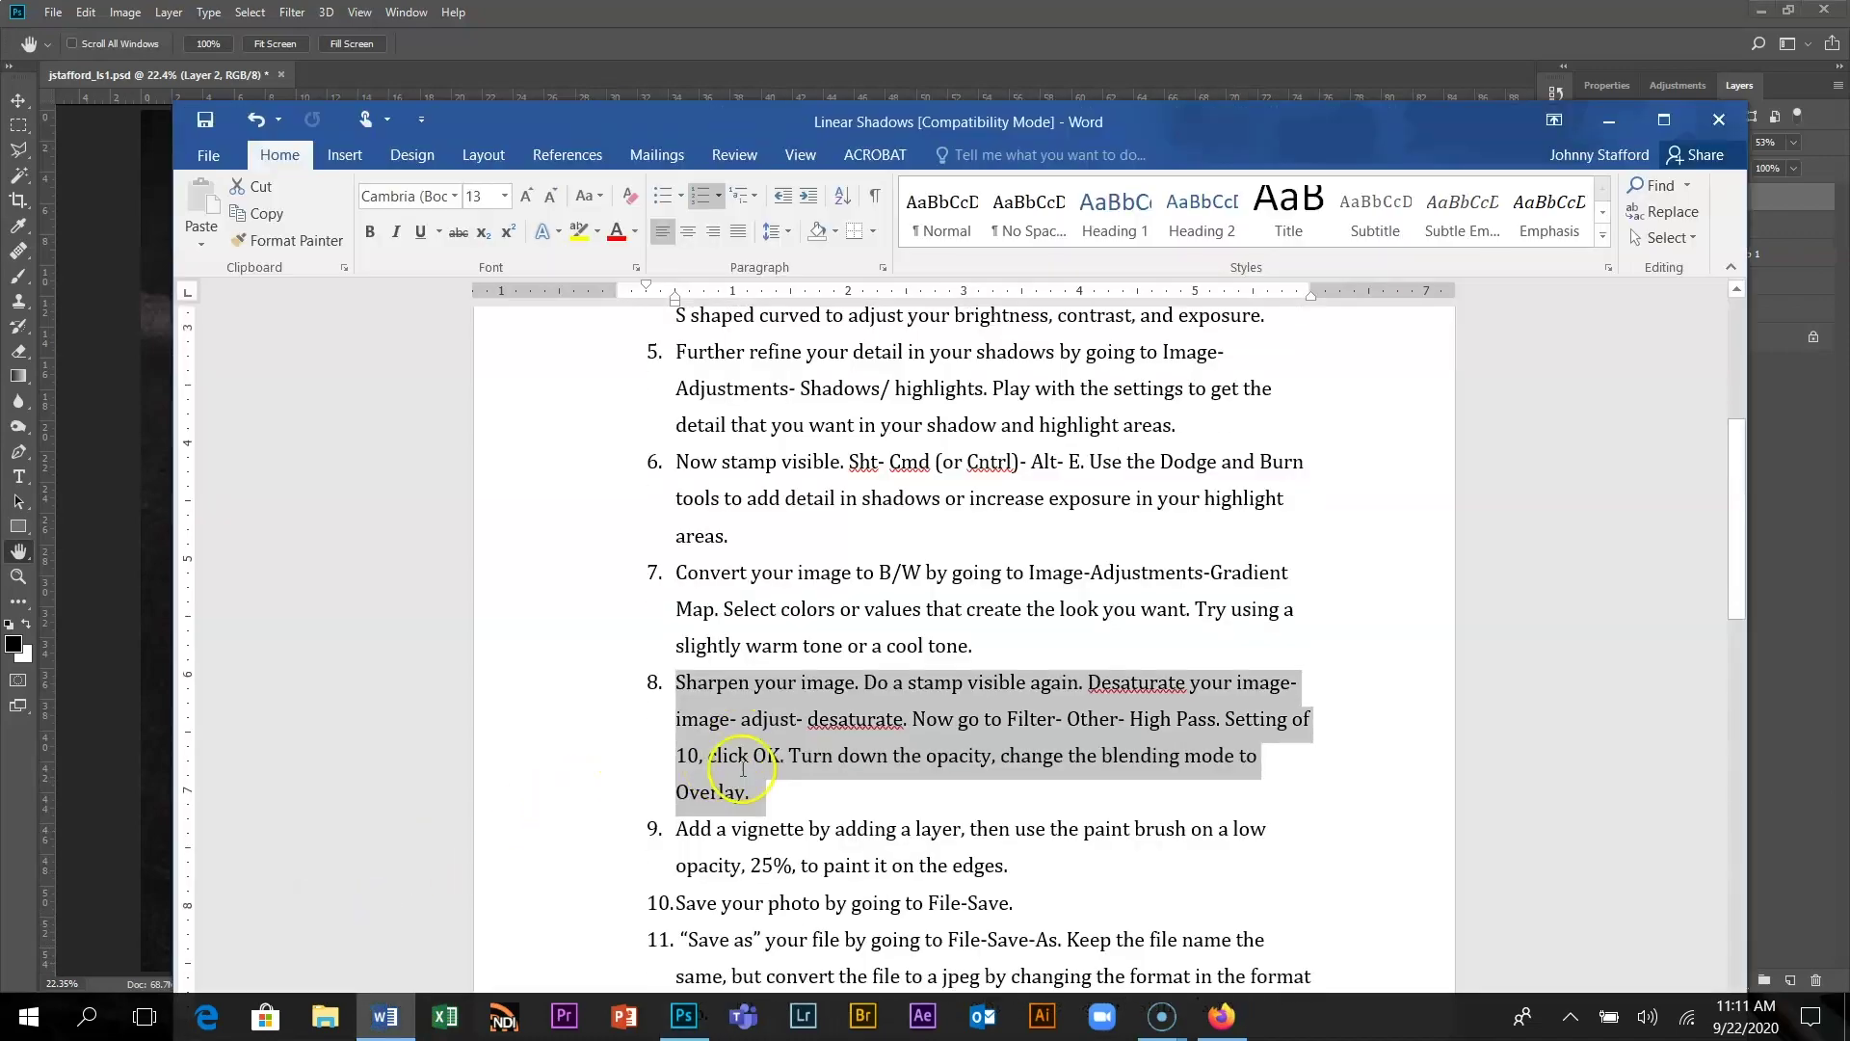
pyautogui.scroll(-2, 743, 768)
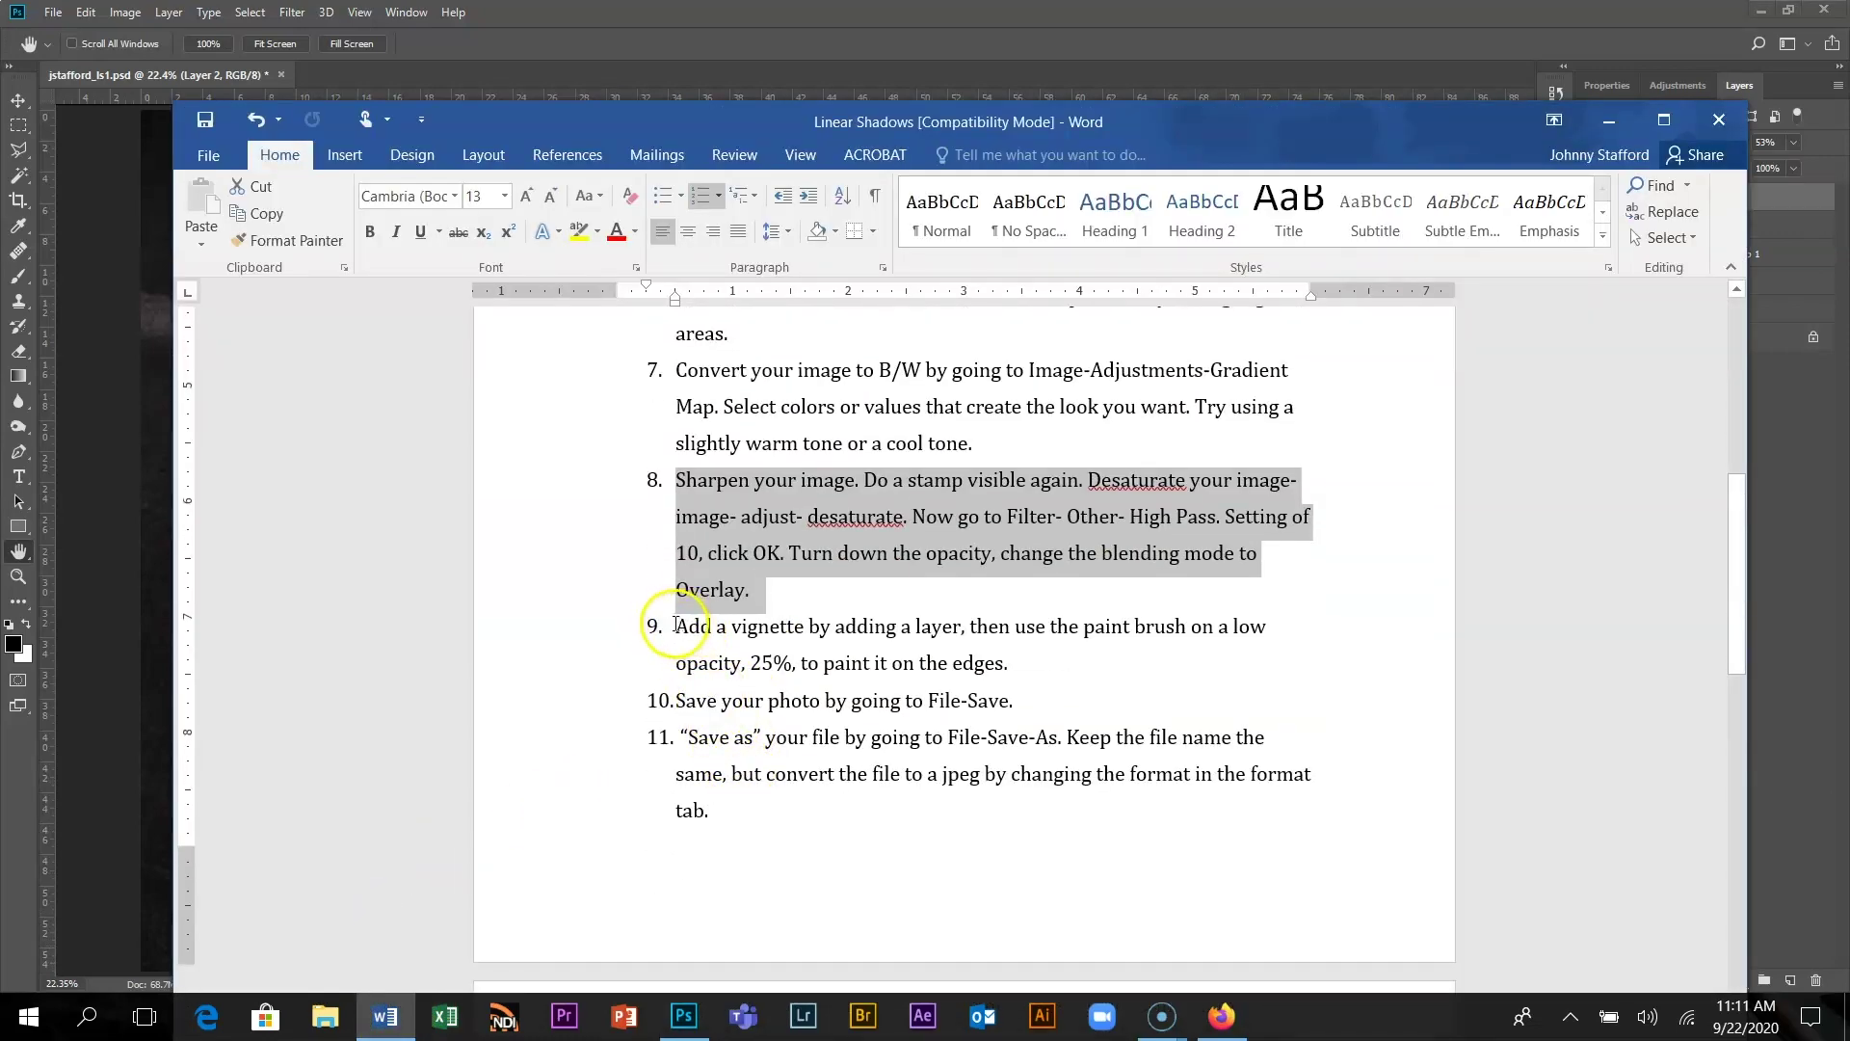
pyautogui.moveTo(677, 625); pyautogui.dragTo(1053, 681)
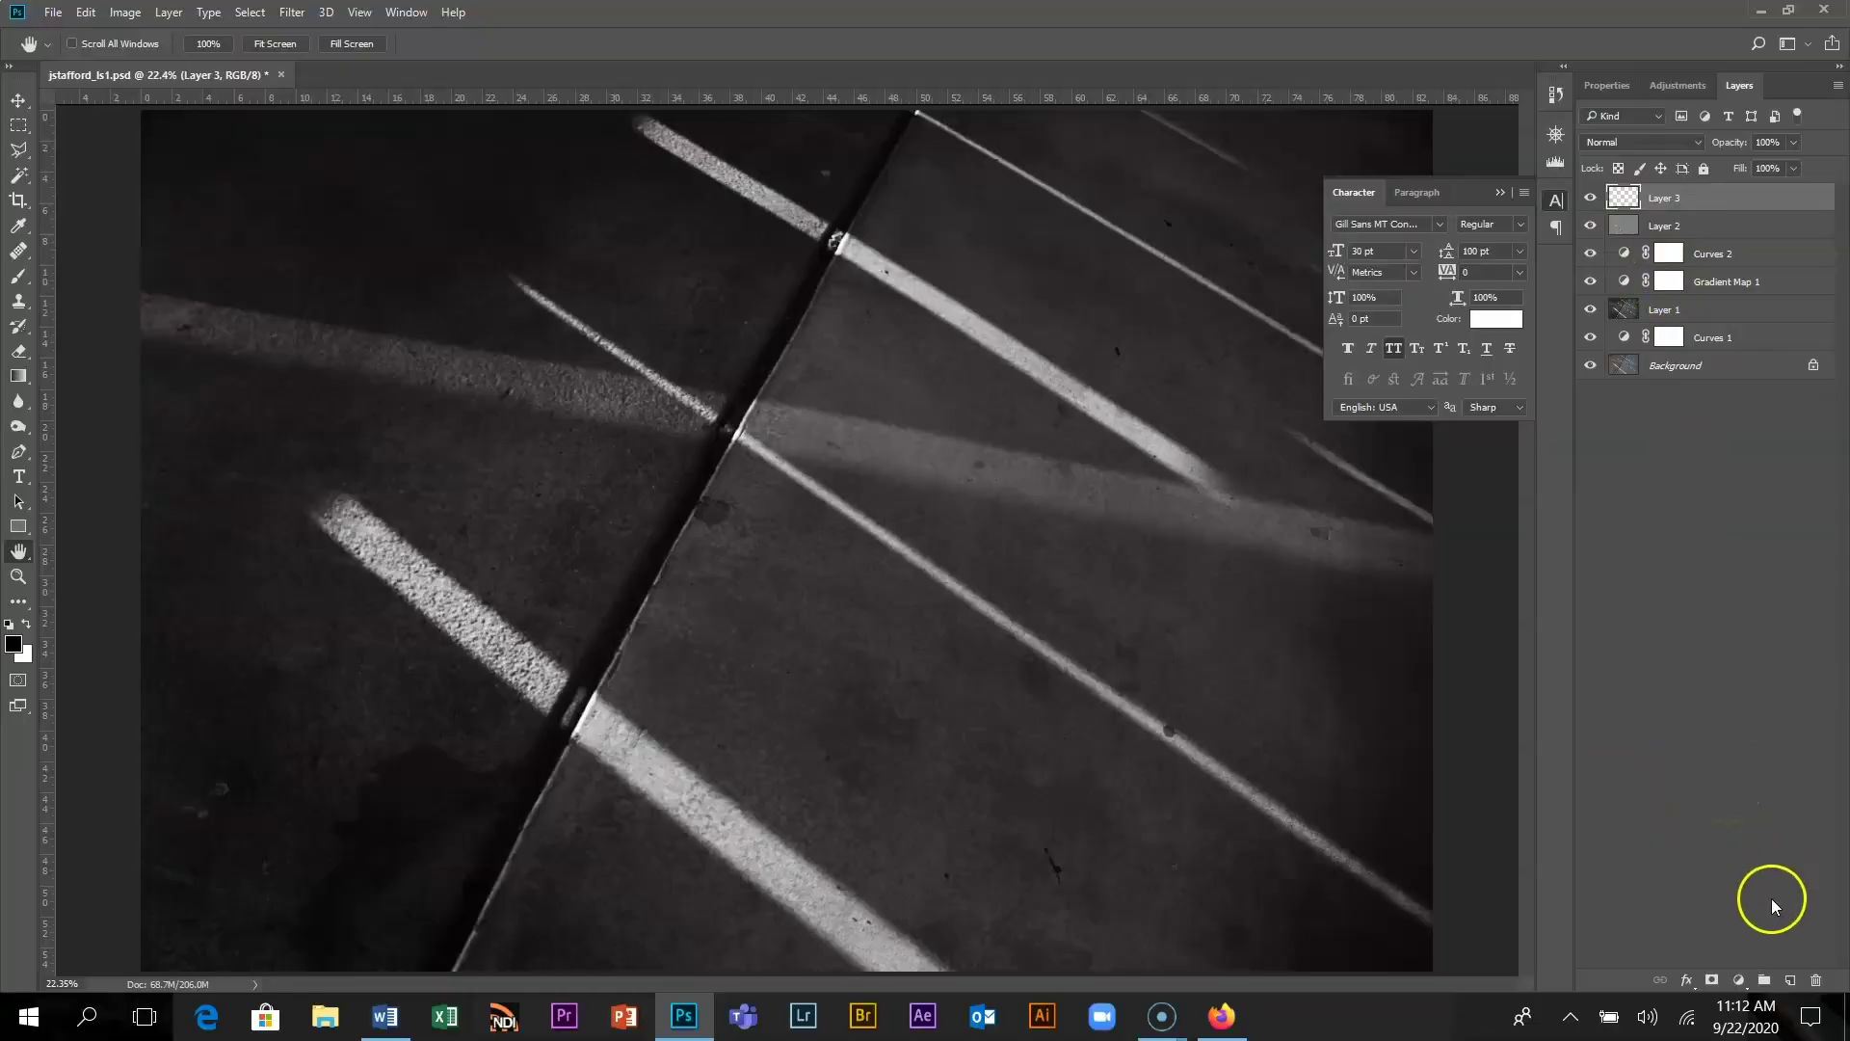
pyautogui.click(19, 279)
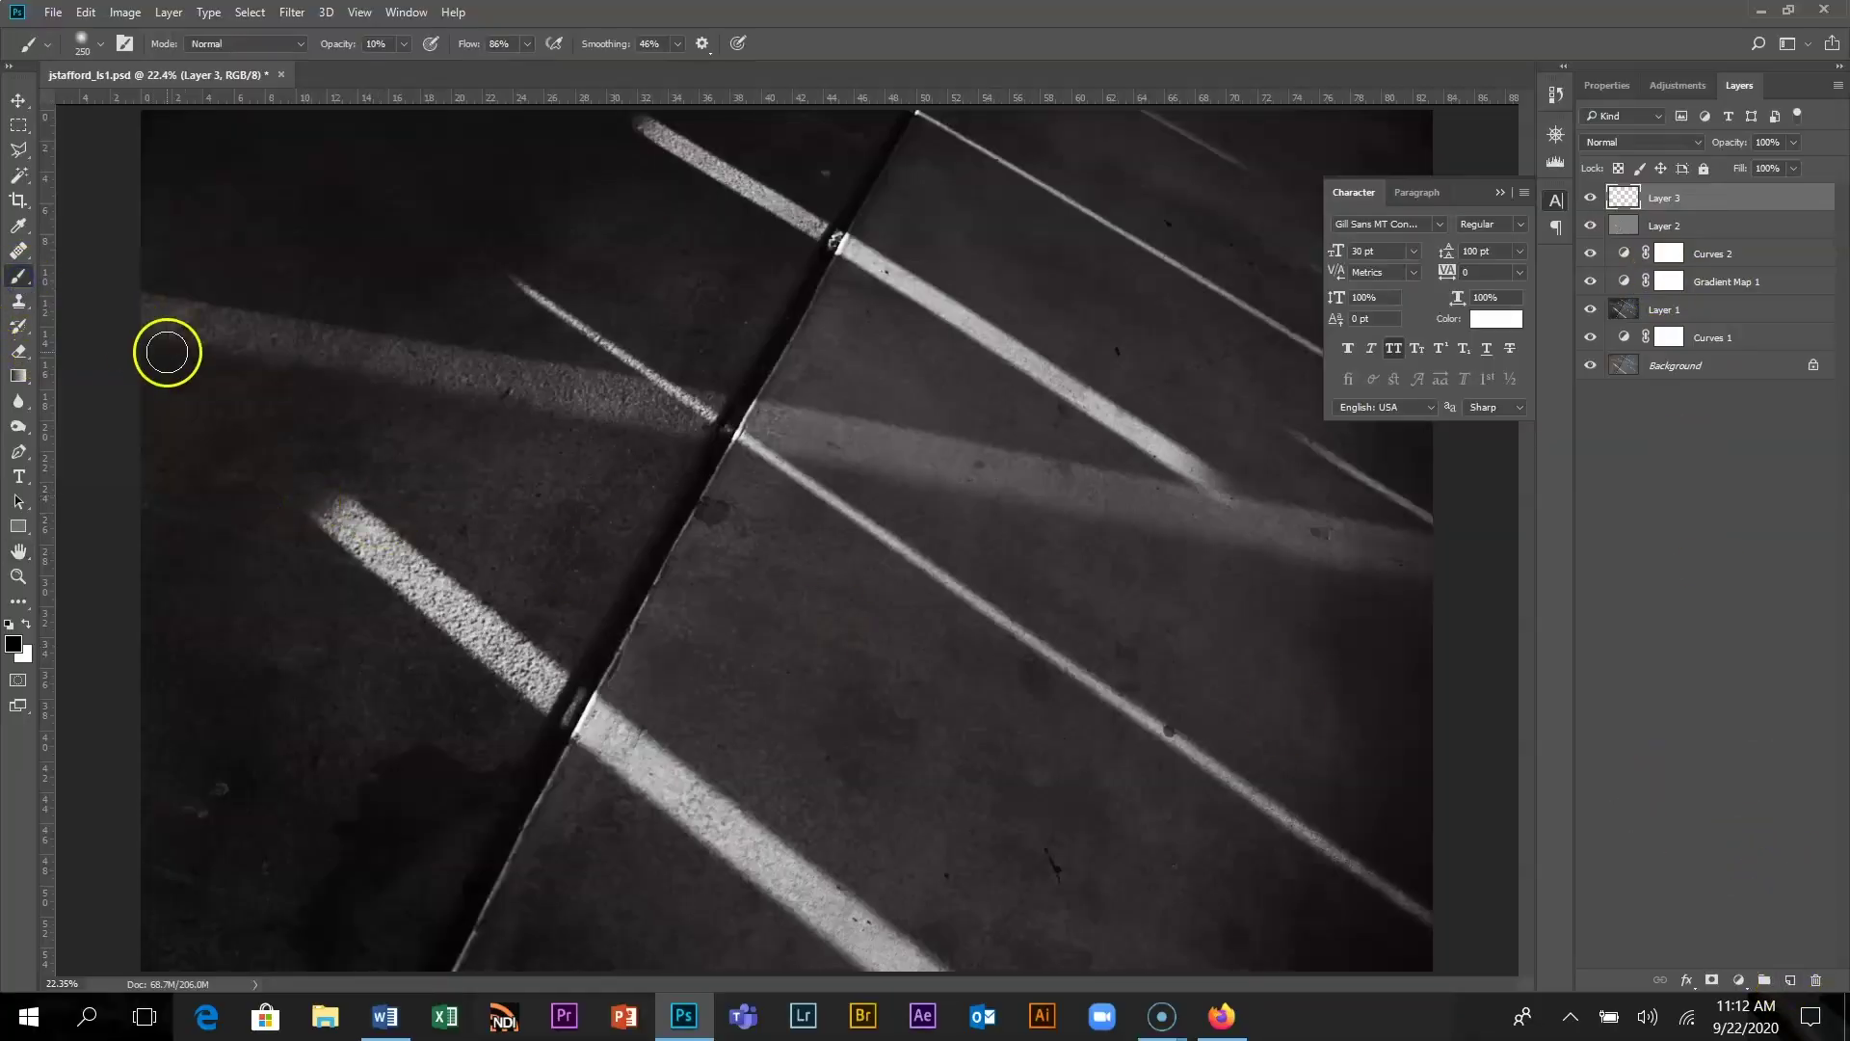
pyautogui.press(']')
pyautogui.press(']')
pyautogui.press(']')
pyautogui.press(']')
pyautogui.press(']')
pyautogui.press(']')
pyautogui.press(']')
pyautogui.press(']')
pyautogui.press(']')
pyautogui.press(']')
pyautogui.press(']')
pyautogui.press(']')
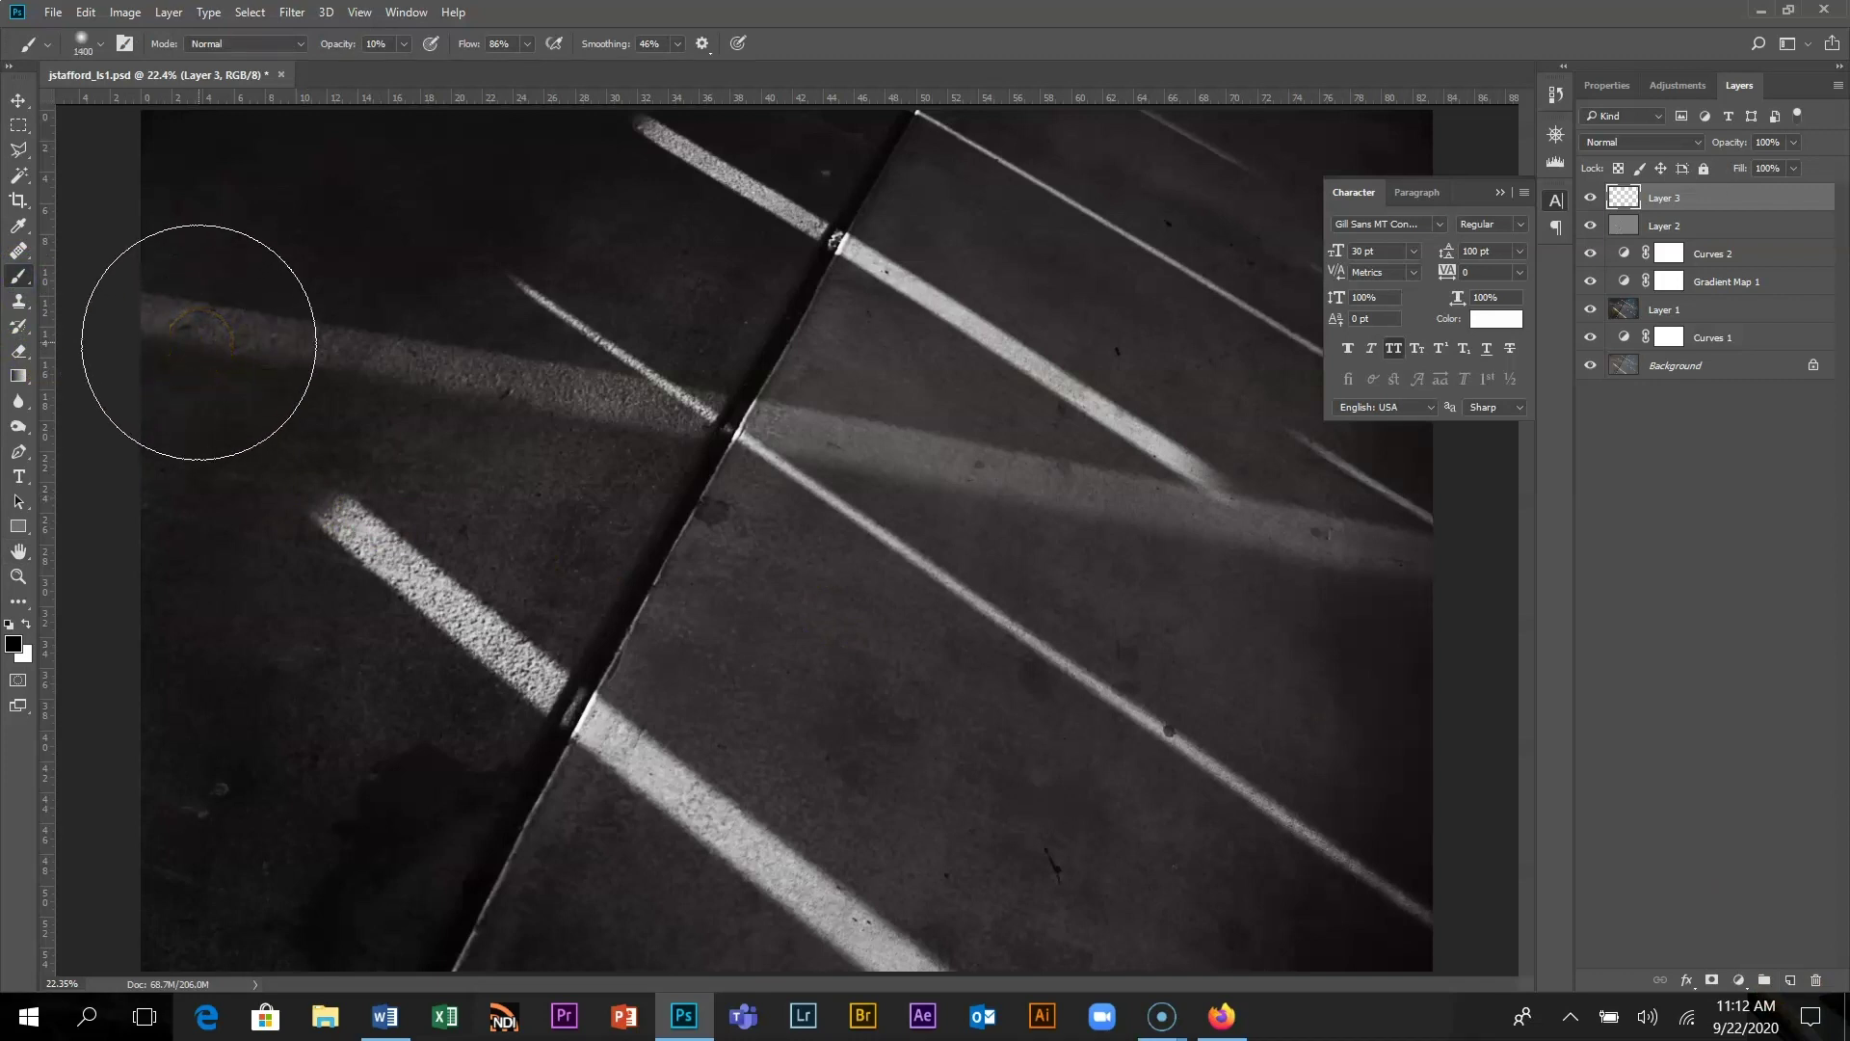
pyautogui.press('[')
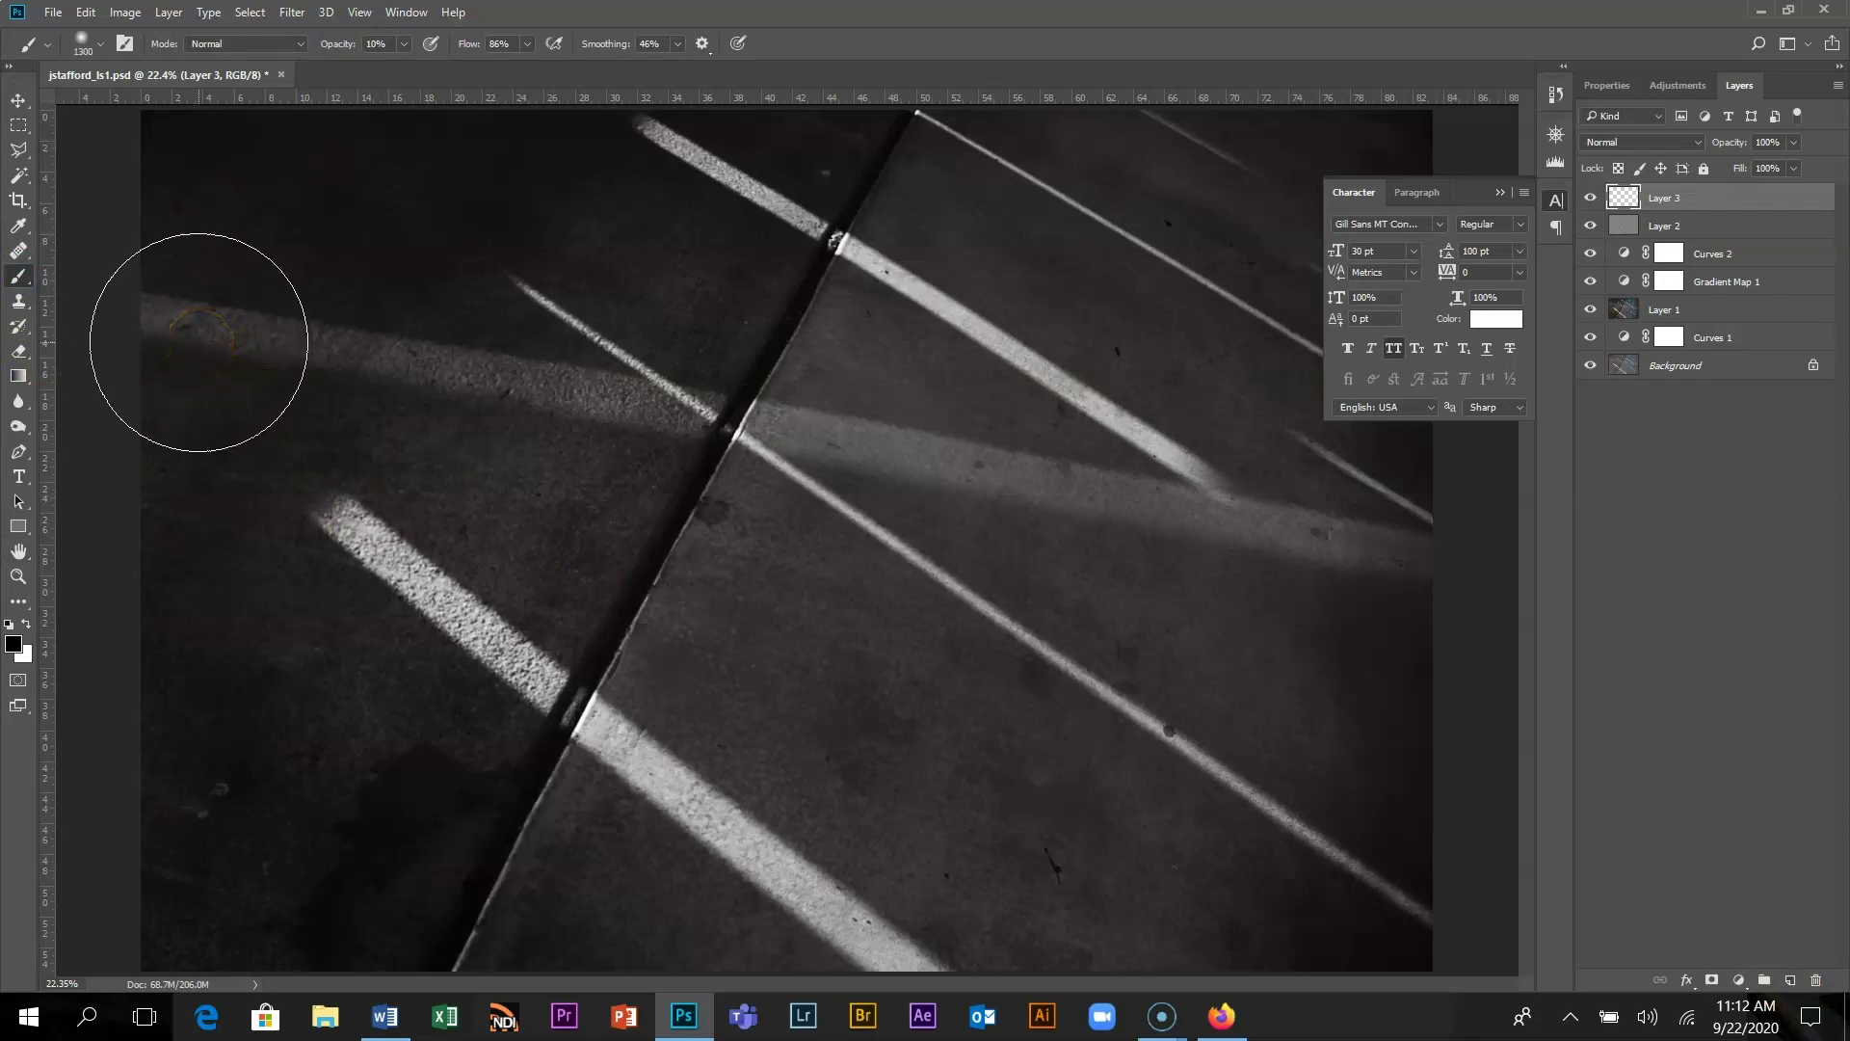
pyautogui.click(101, 48)
pyautogui.moveTo(318, 375)
pyautogui.mouseDown()
pyautogui.moveTo(286, 402)
pyautogui.moveTo(242, 323)
pyautogui.moveTo(286, 235)
pyautogui.moveTo(165, 372)
pyautogui.mouseUp()
pyautogui.moveTo(289, 888)
pyautogui.mouseDown()
pyautogui.moveTo(261, 888)
pyautogui.moveTo(1589, 876)
pyautogui.moveTo(1519, 838)
pyautogui.mouseUp()
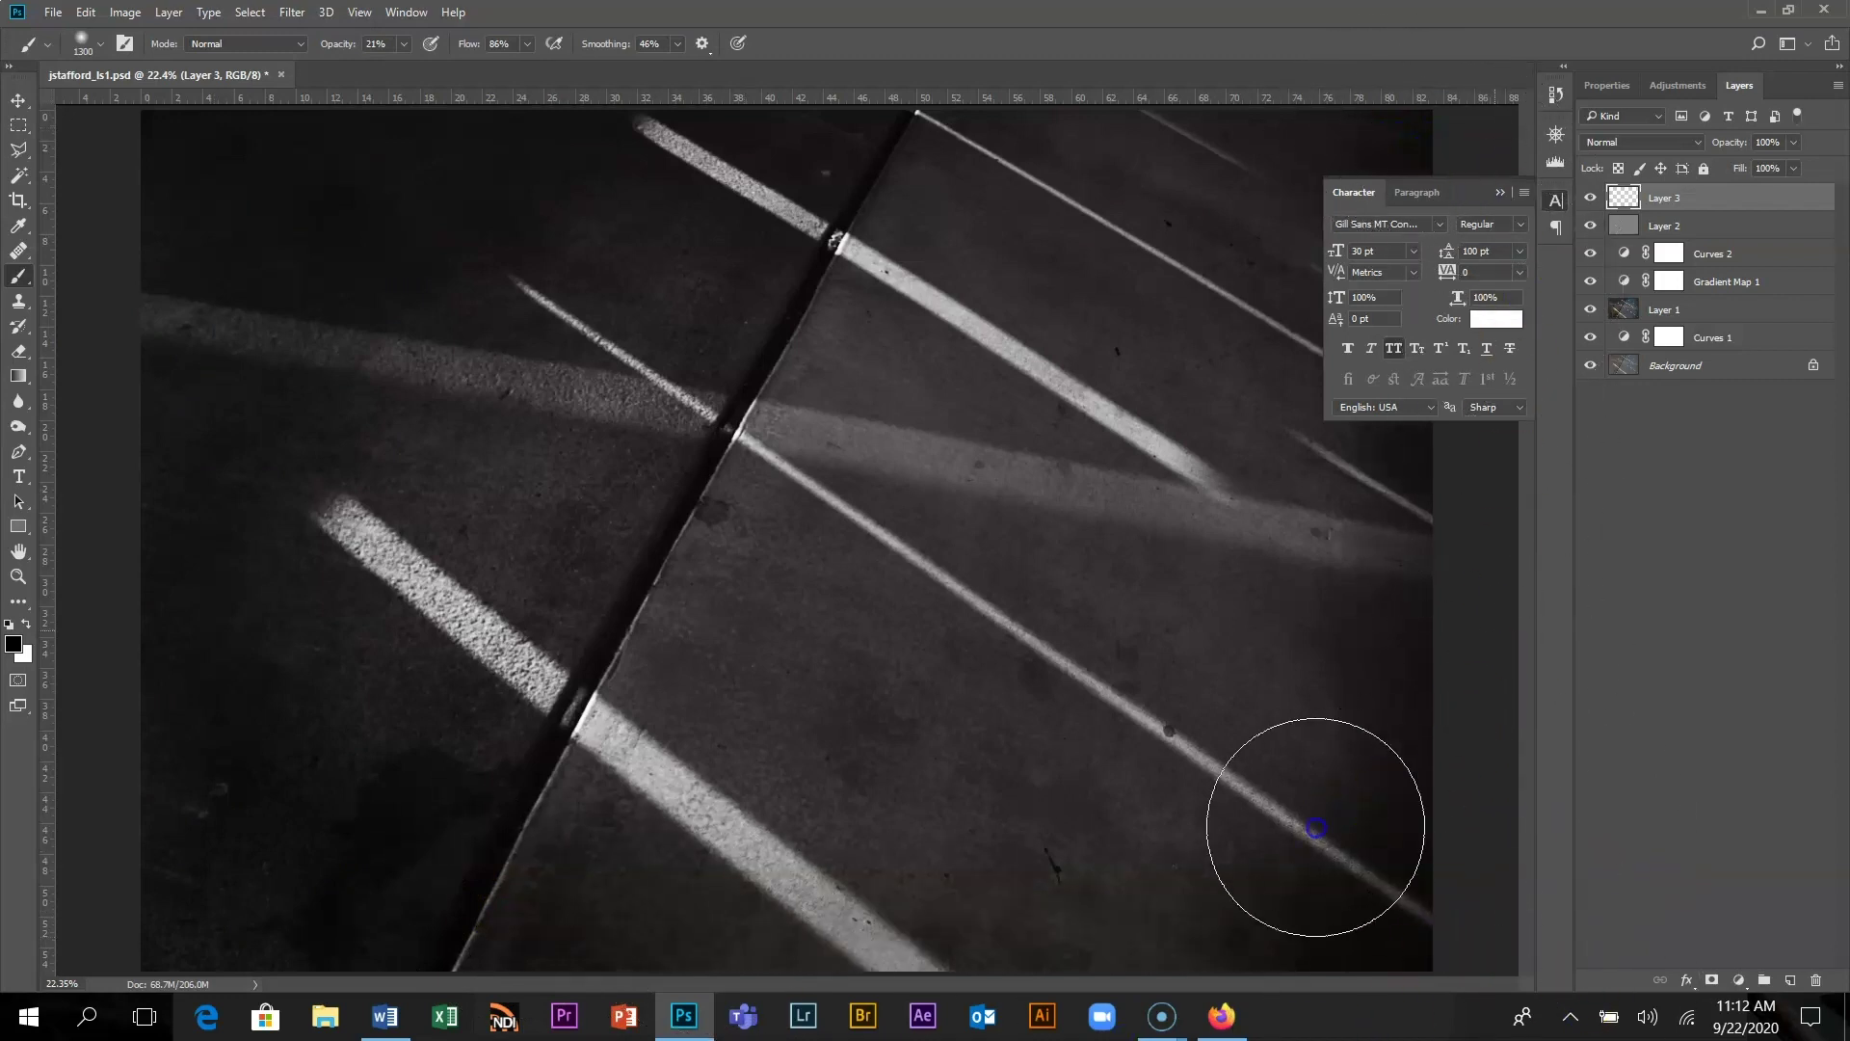
pyautogui.moveTo(1316, 827)
pyautogui.mouseDown()
pyautogui.moveTo(809, 1003)
pyautogui.moveTo(578, 963)
pyautogui.mouseUp()
pyautogui.moveTo(1234, 854); pyautogui.dragTo(1234, 854)
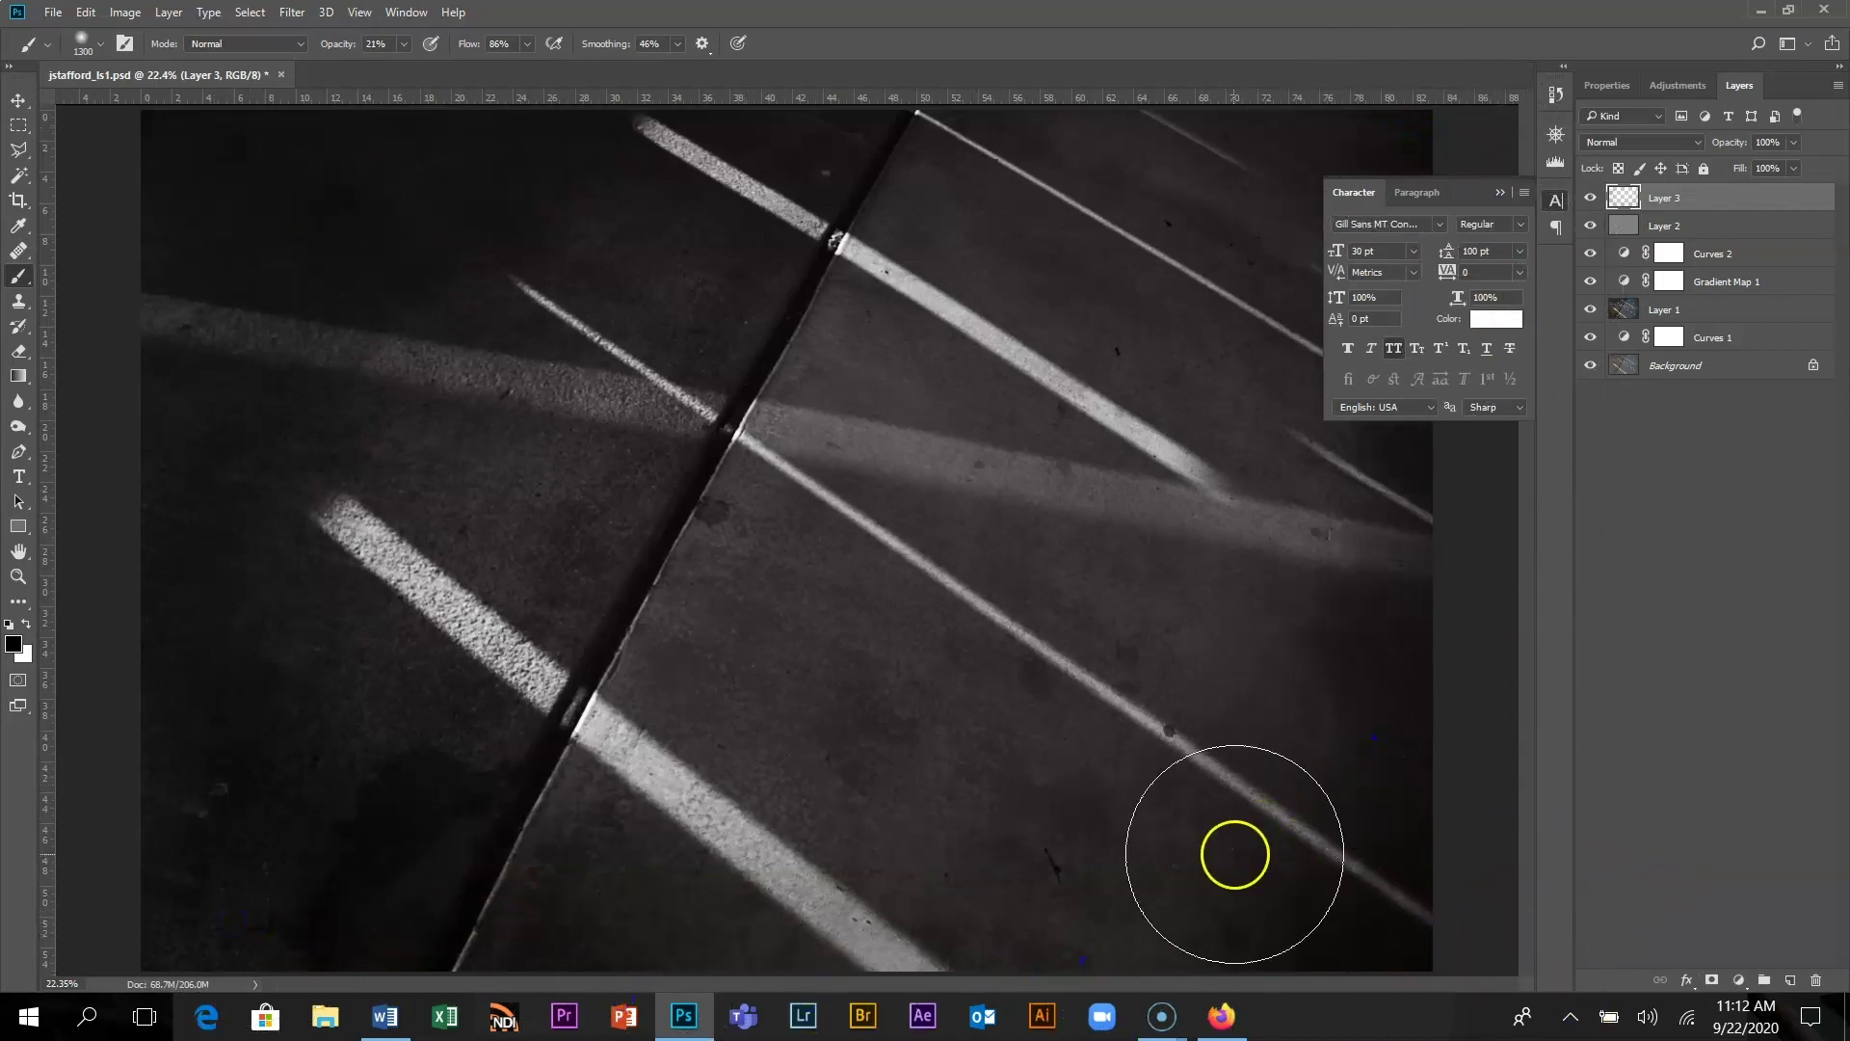
pyautogui.click(1591, 199)
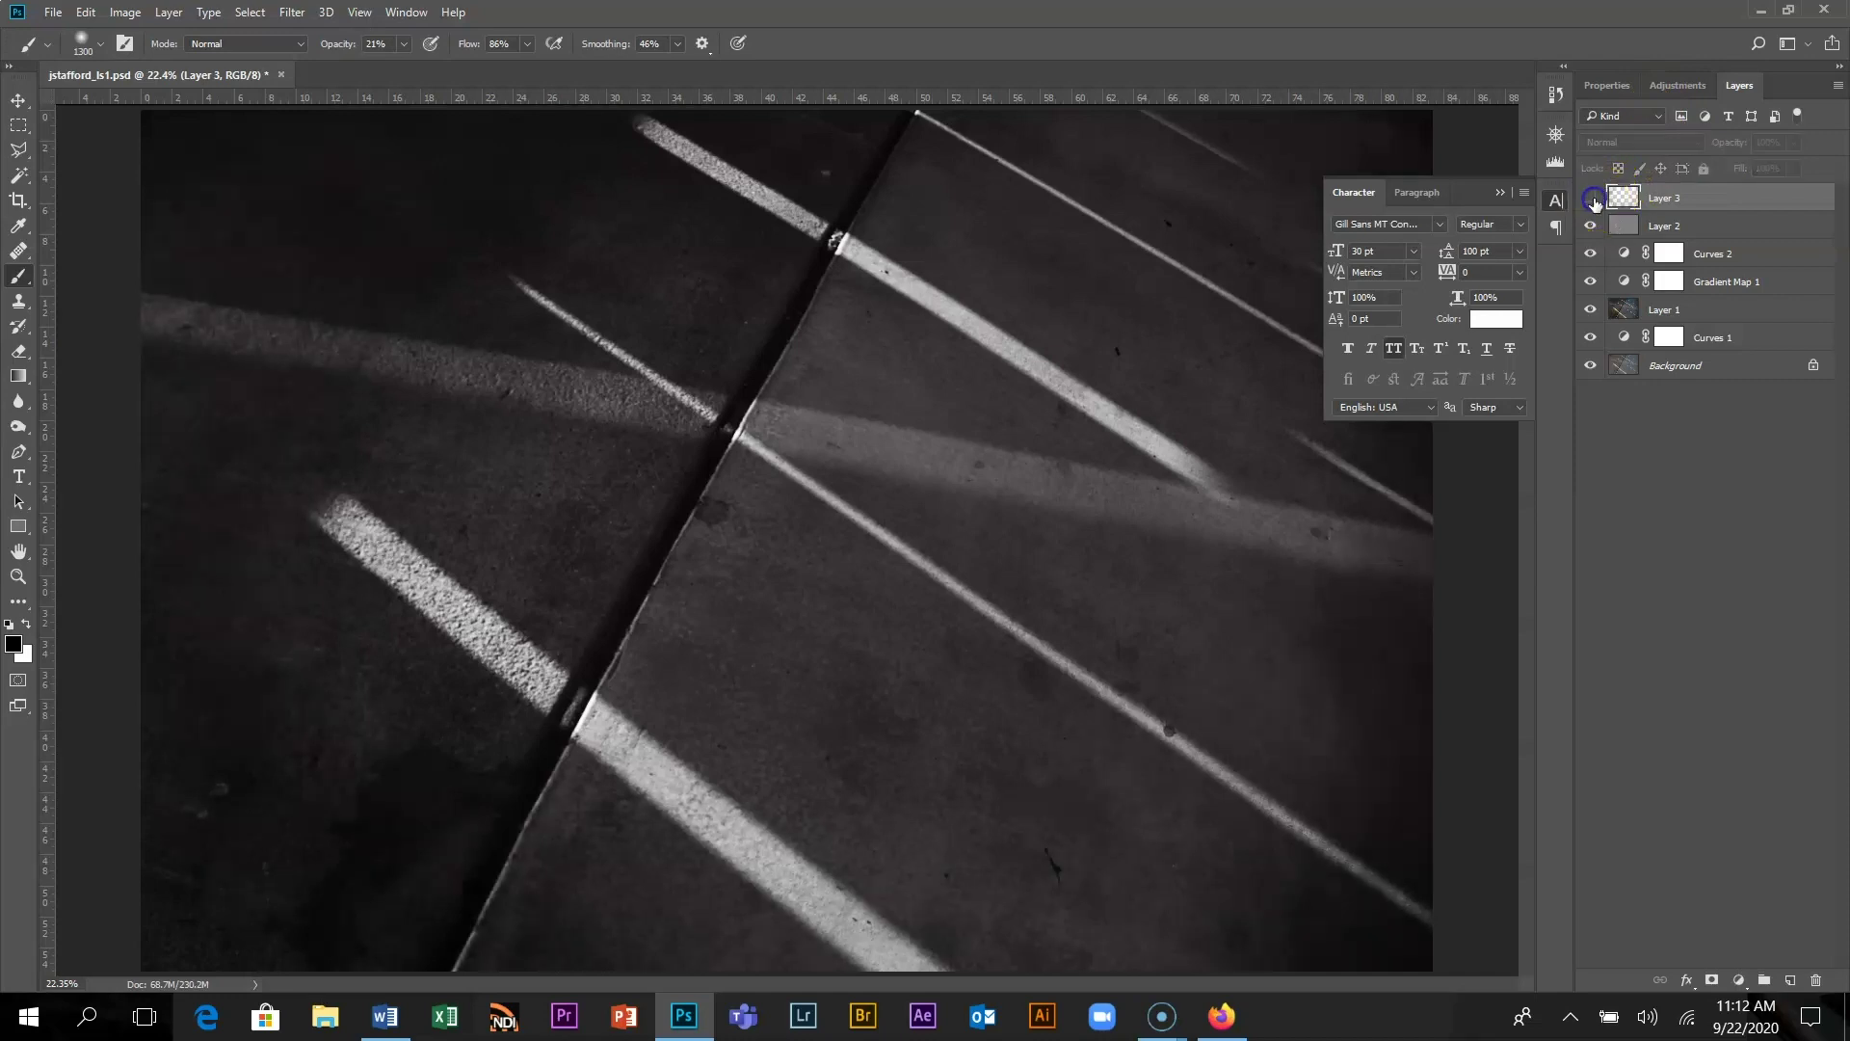
pyautogui.click(1592, 200)
pyautogui.click(1592, 200)
pyautogui.moveTo(1681, 195); pyautogui.dragTo(1818, 977)
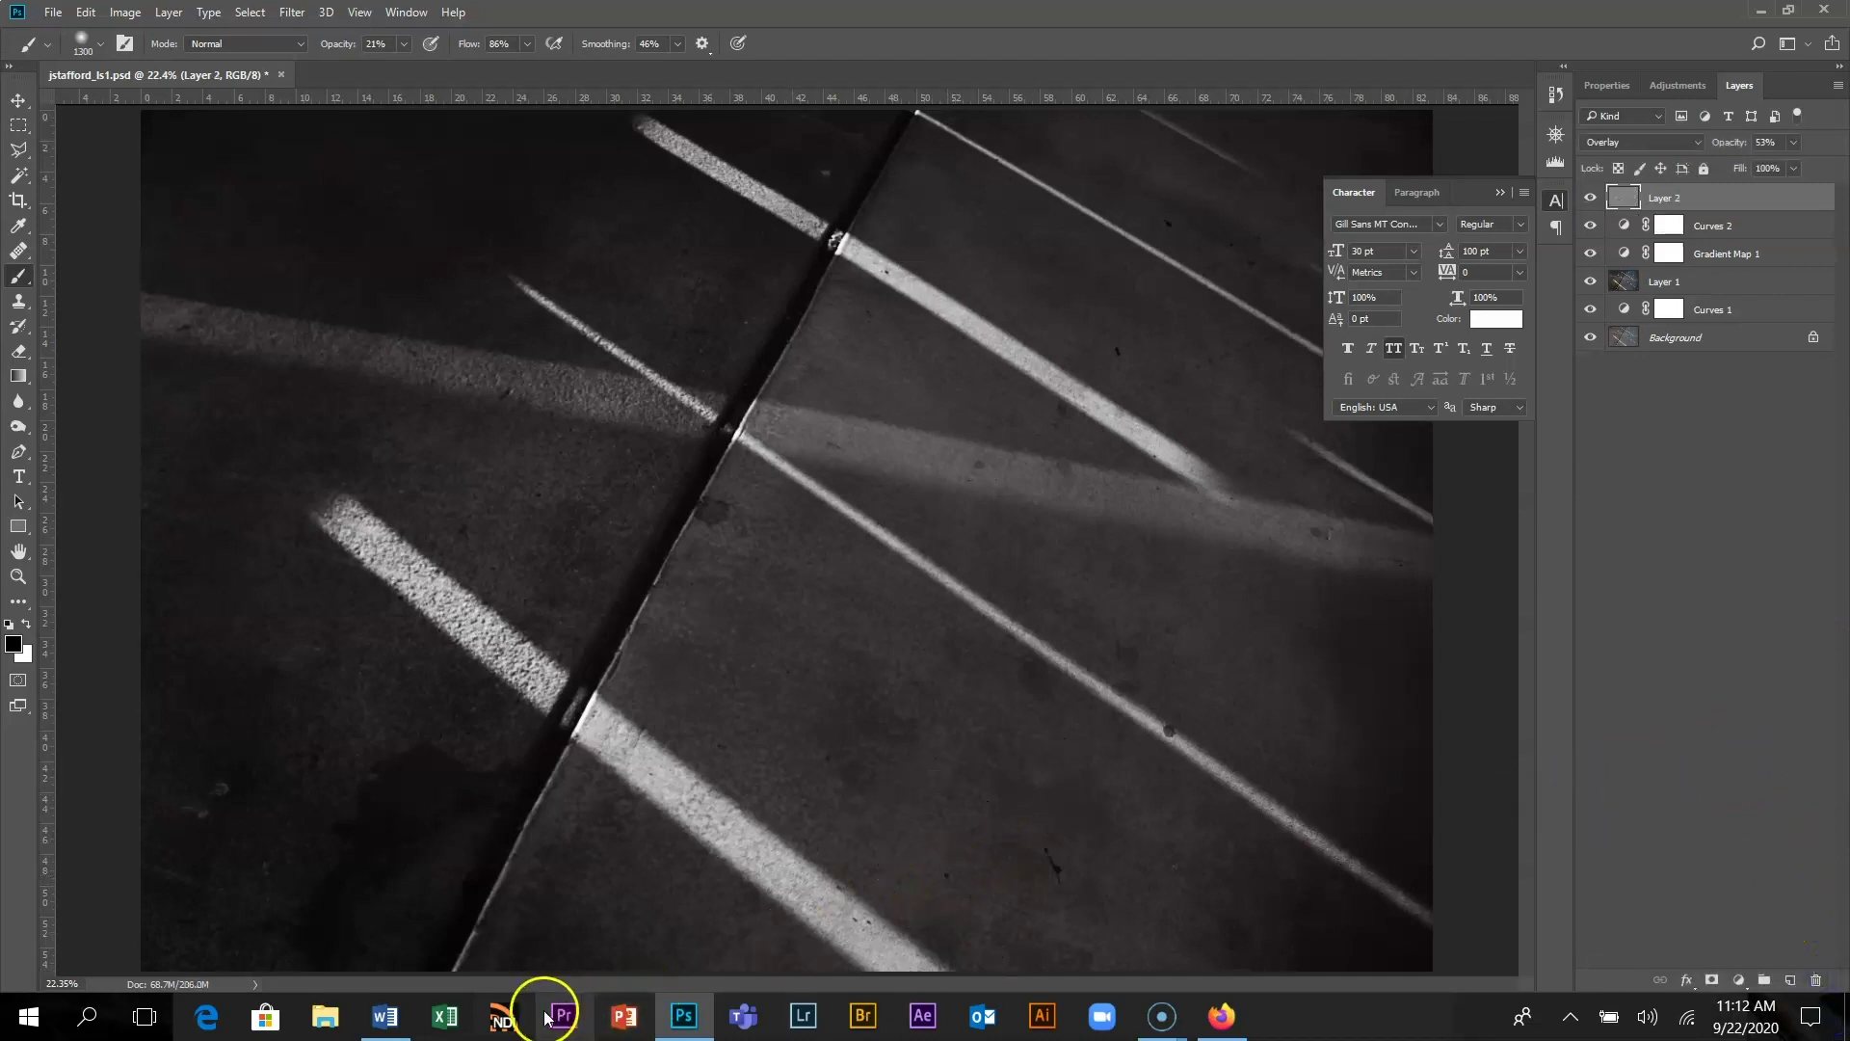
pyautogui.click(384, 1014)
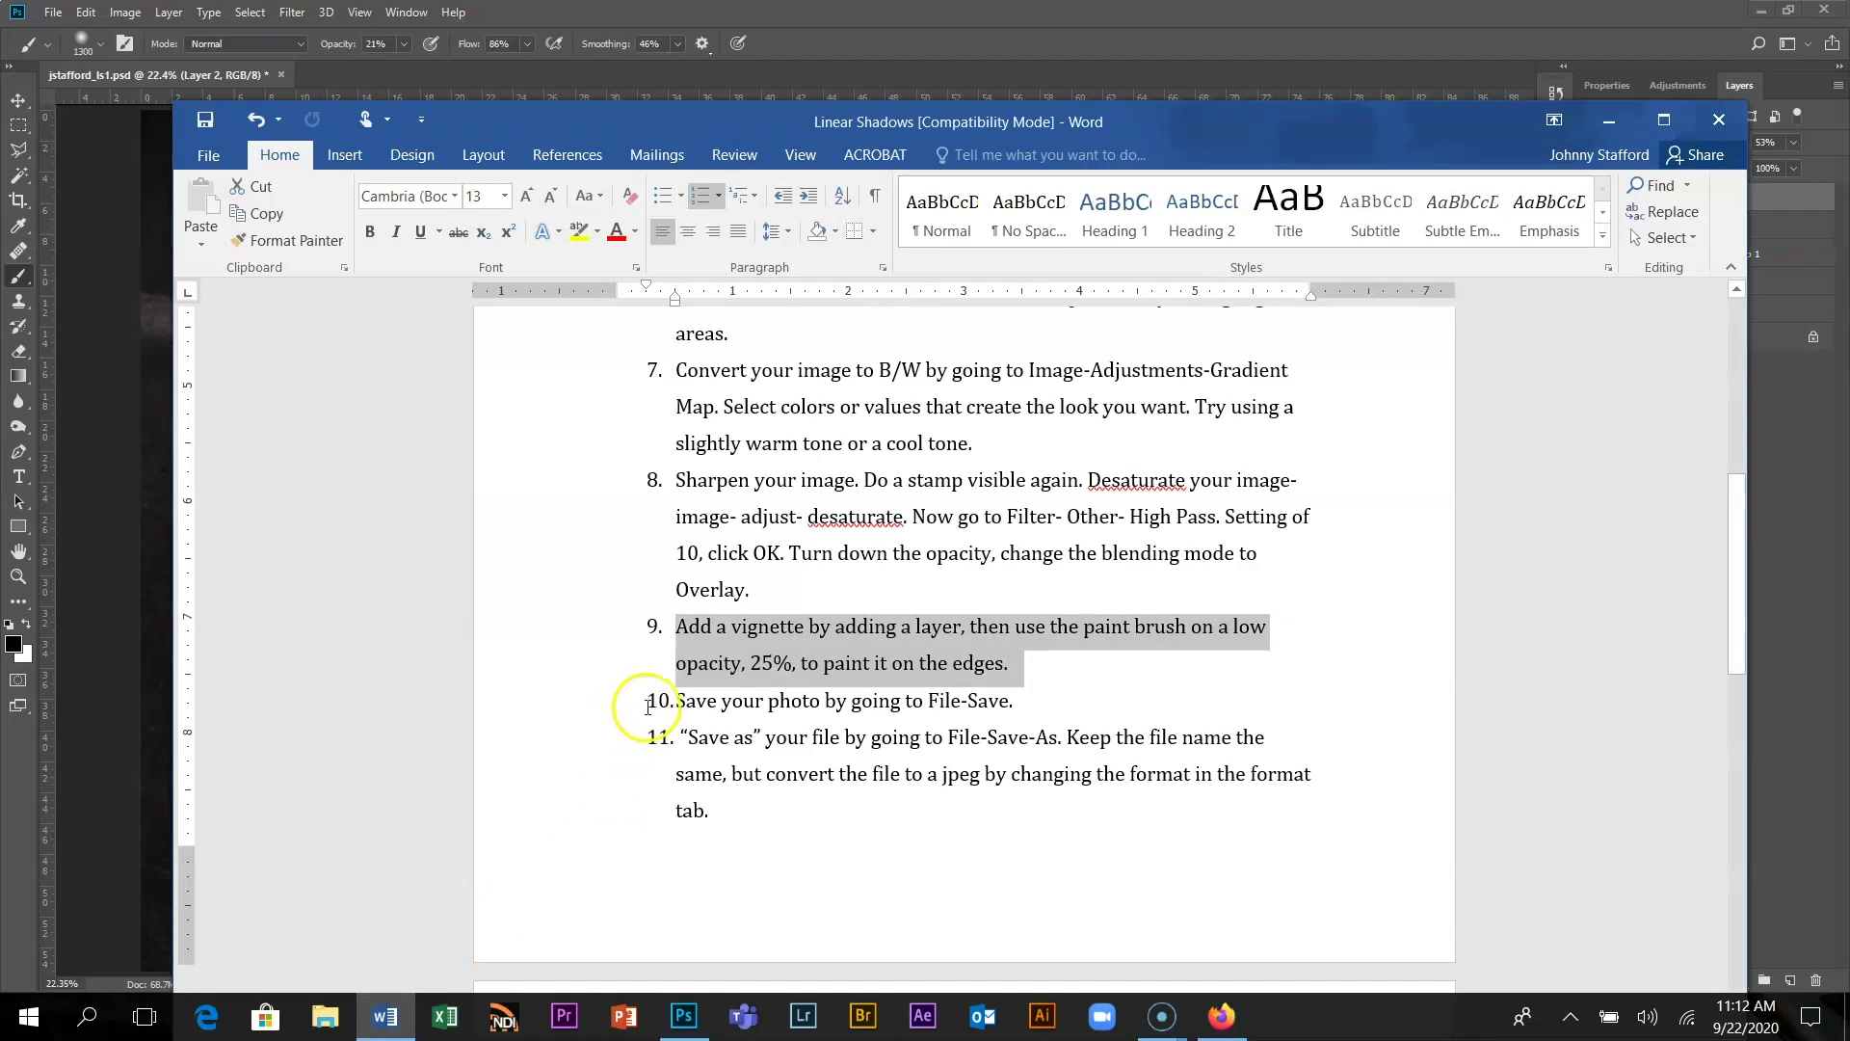
pyautogui.moveTo(675, 701); pyautogui.dragTo(1101, 706)
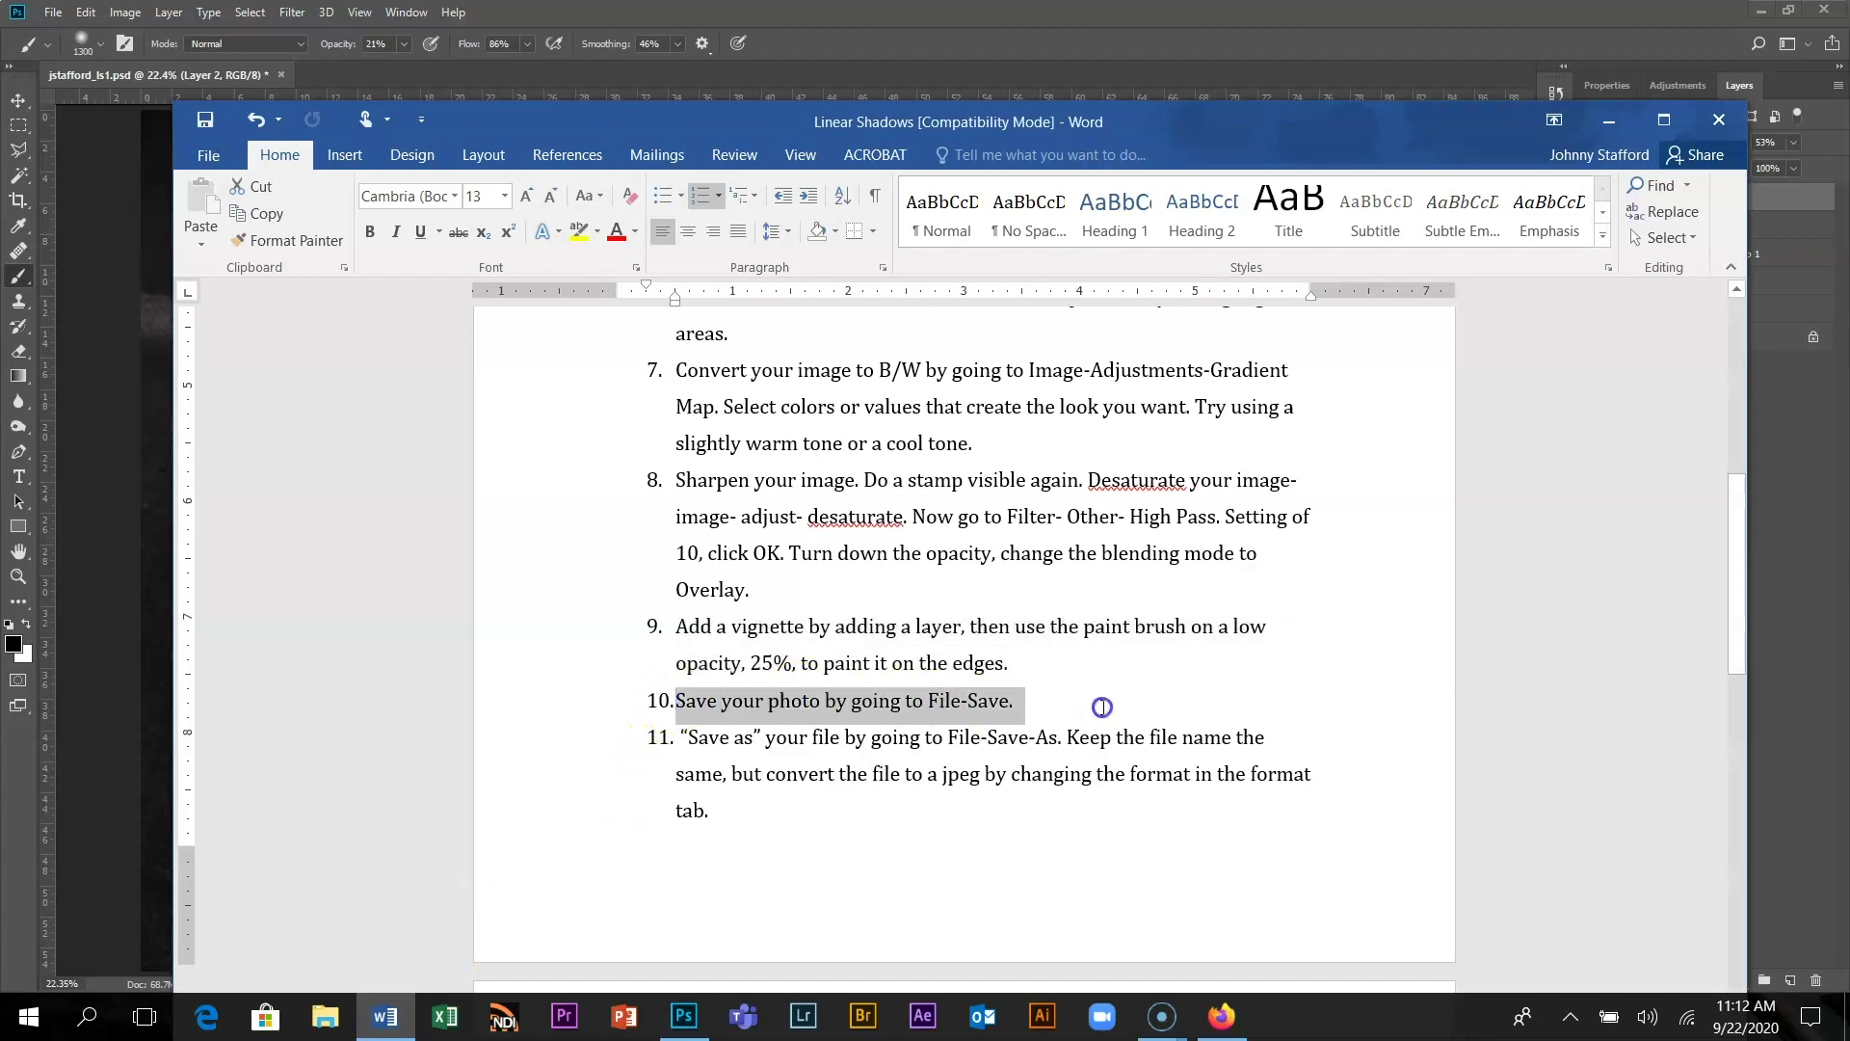
pyautogui.click(125, 717)
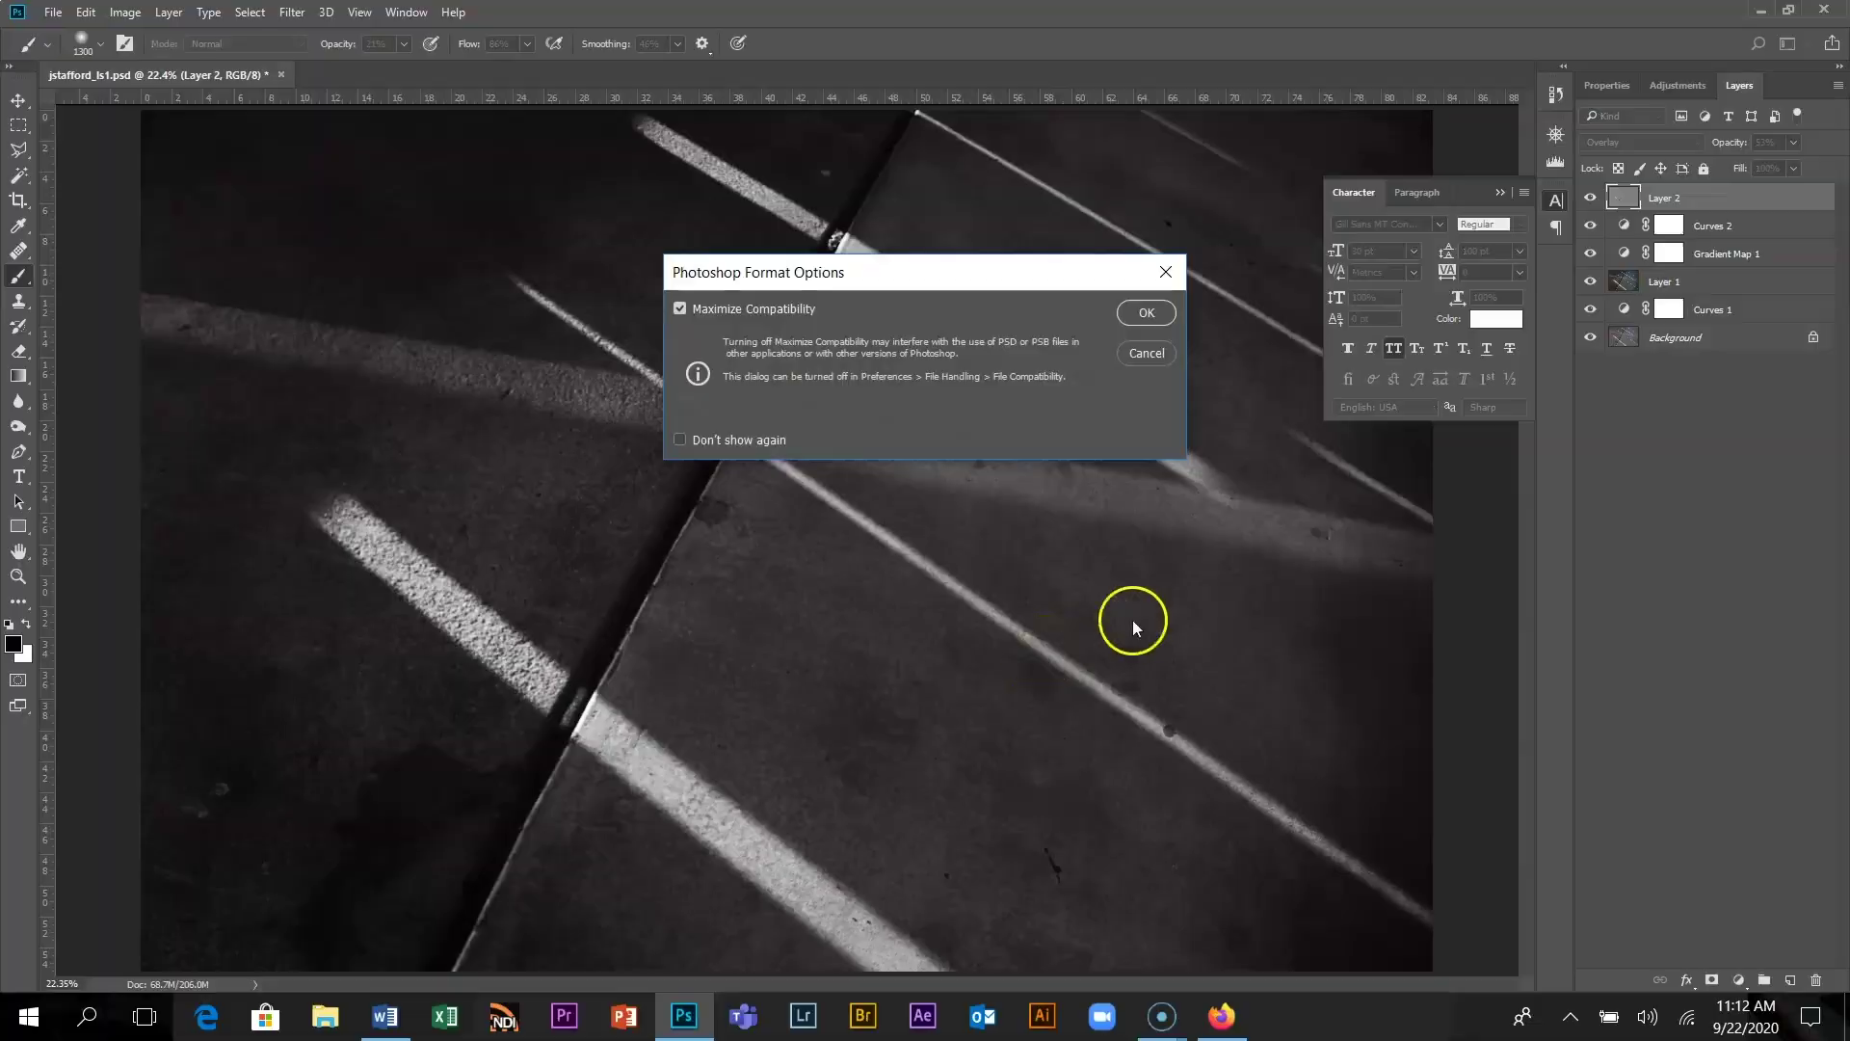
# - Confirm the PSD save with Maximize Compatibility checked
pyautogui.click(1149, 315)
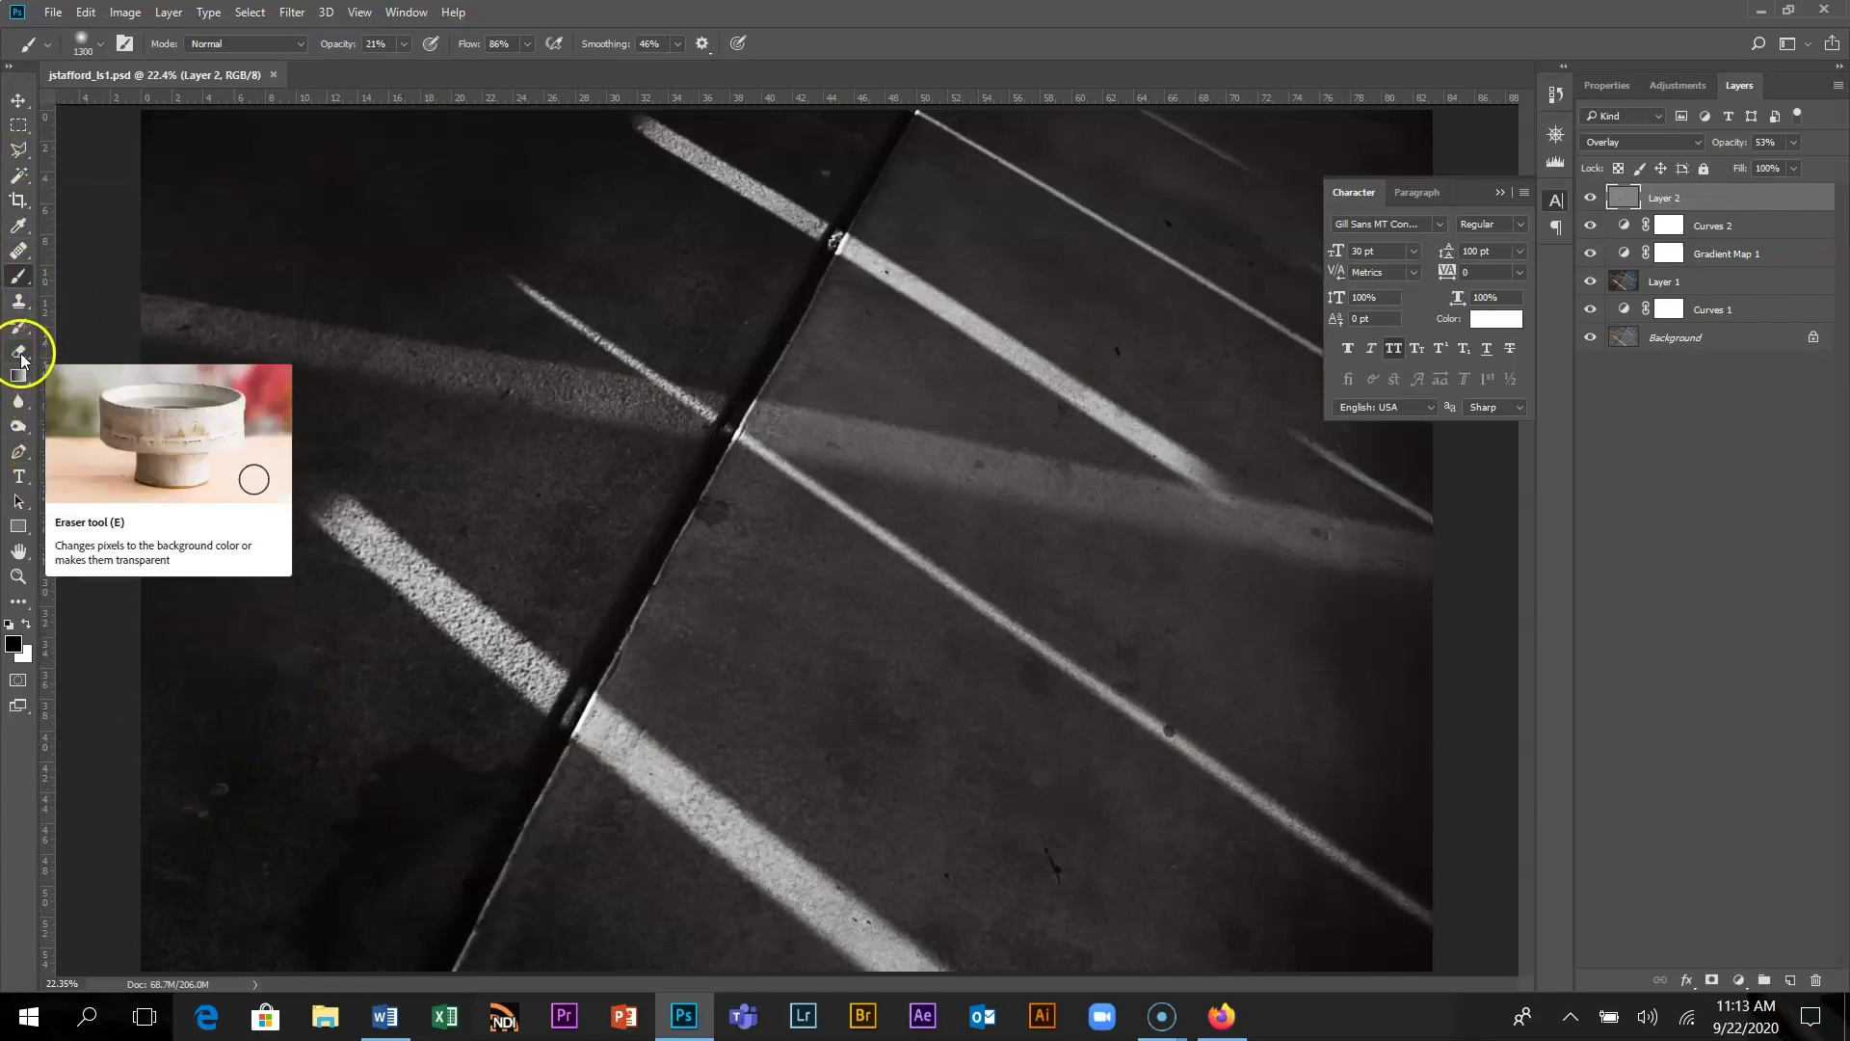
# - Choose the Spot Healing Brush with Content-Aware type and a 400 px brush
pyautogui.click(15, 303)
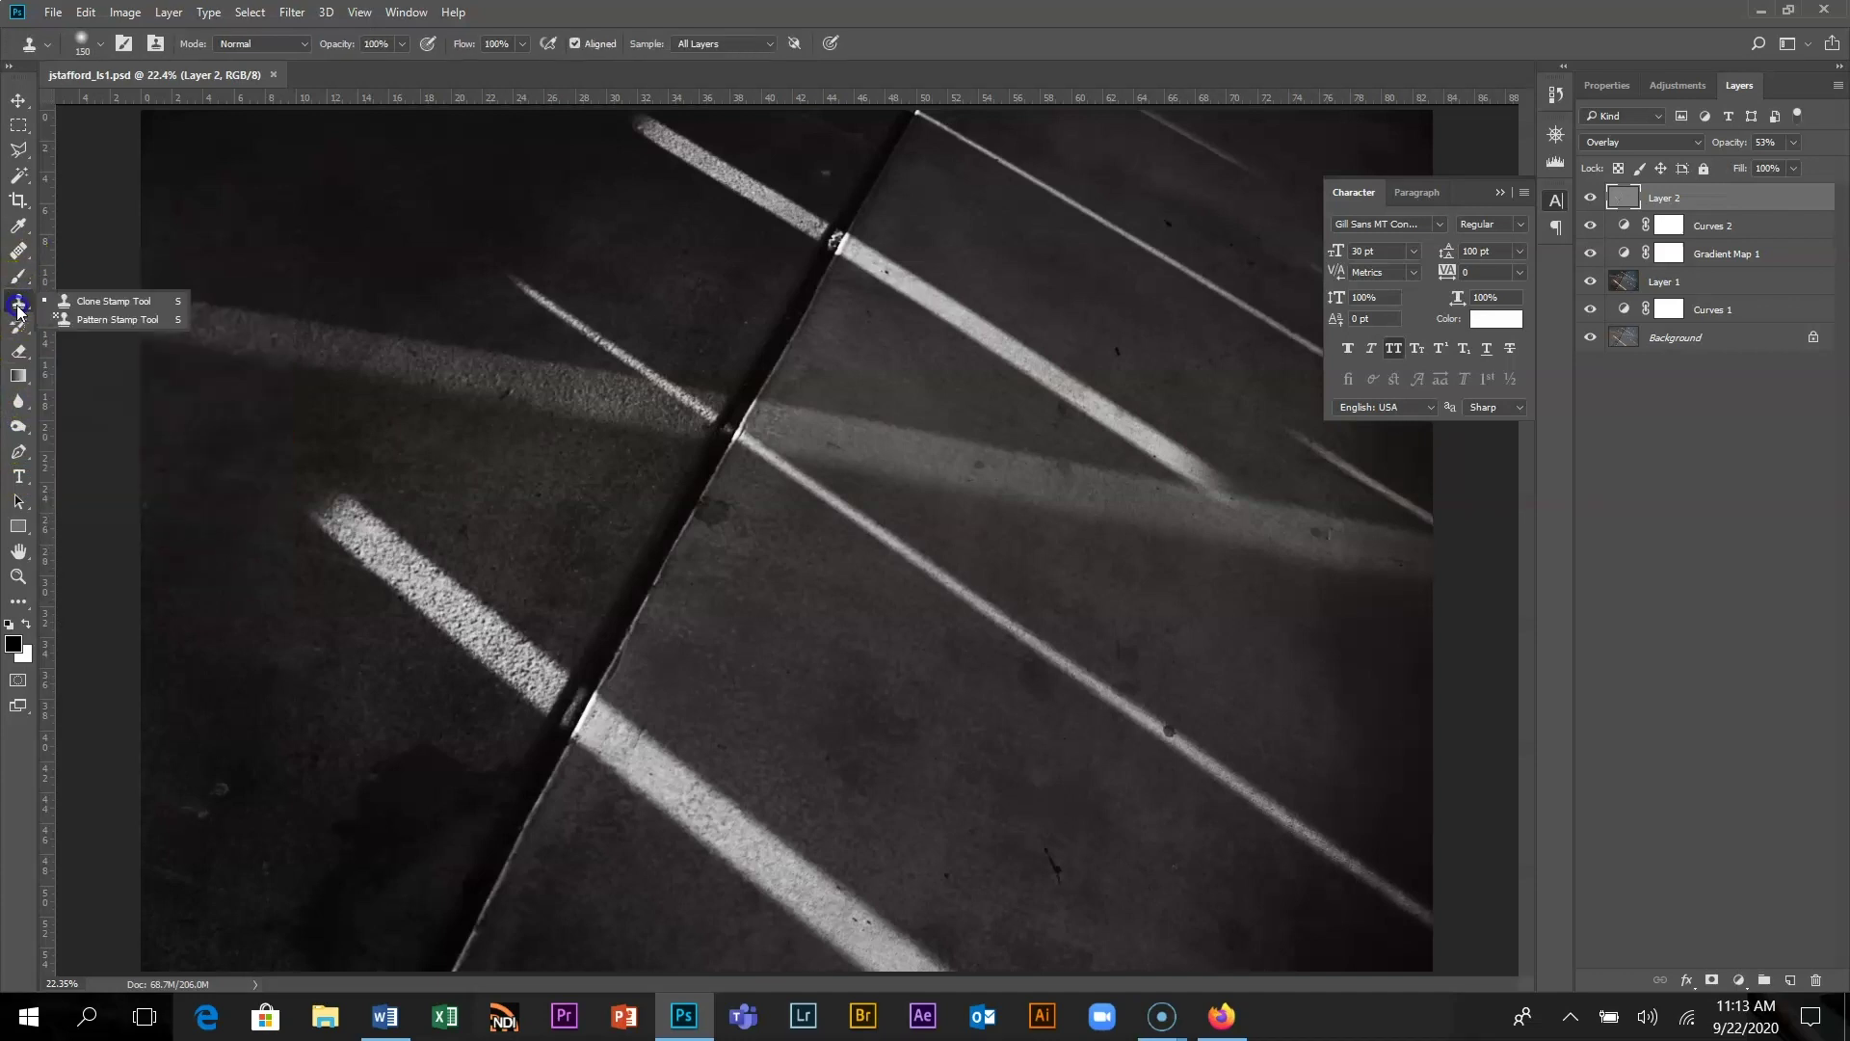
pyautogui.click(82, 304)
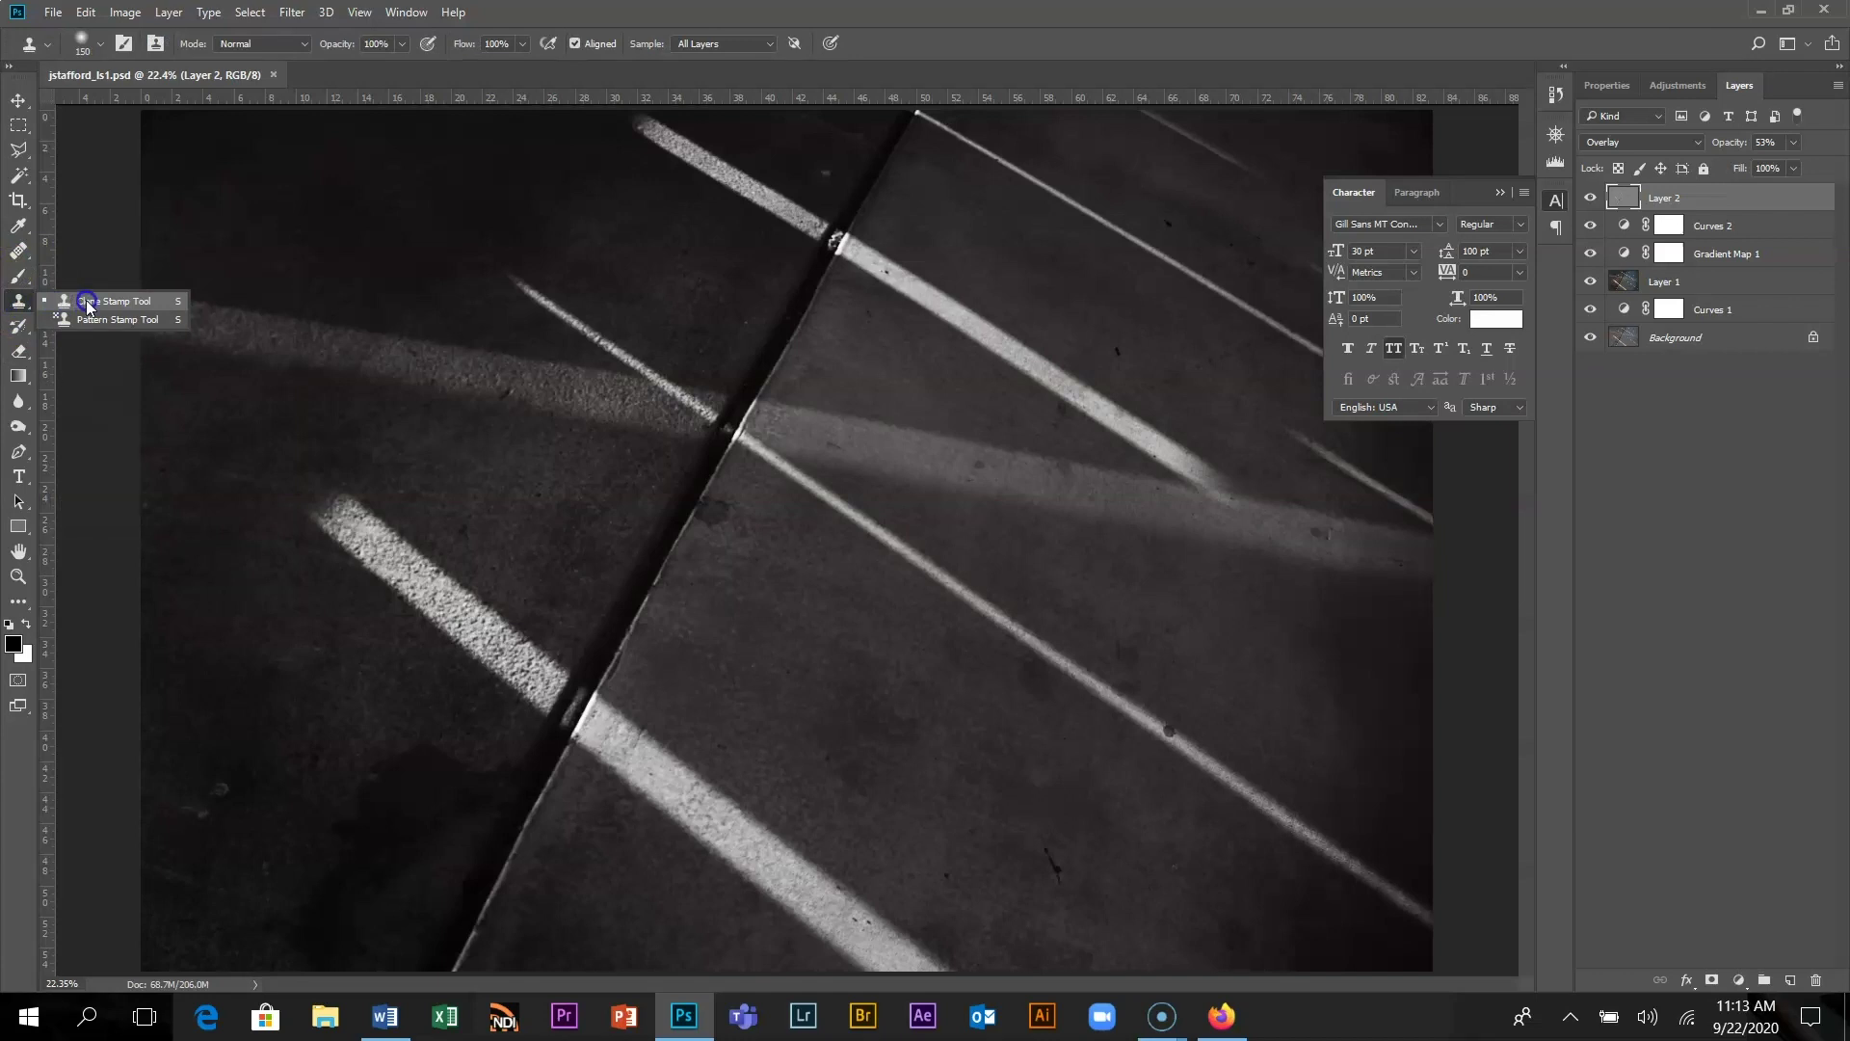
pyautogui.click(19, 252)
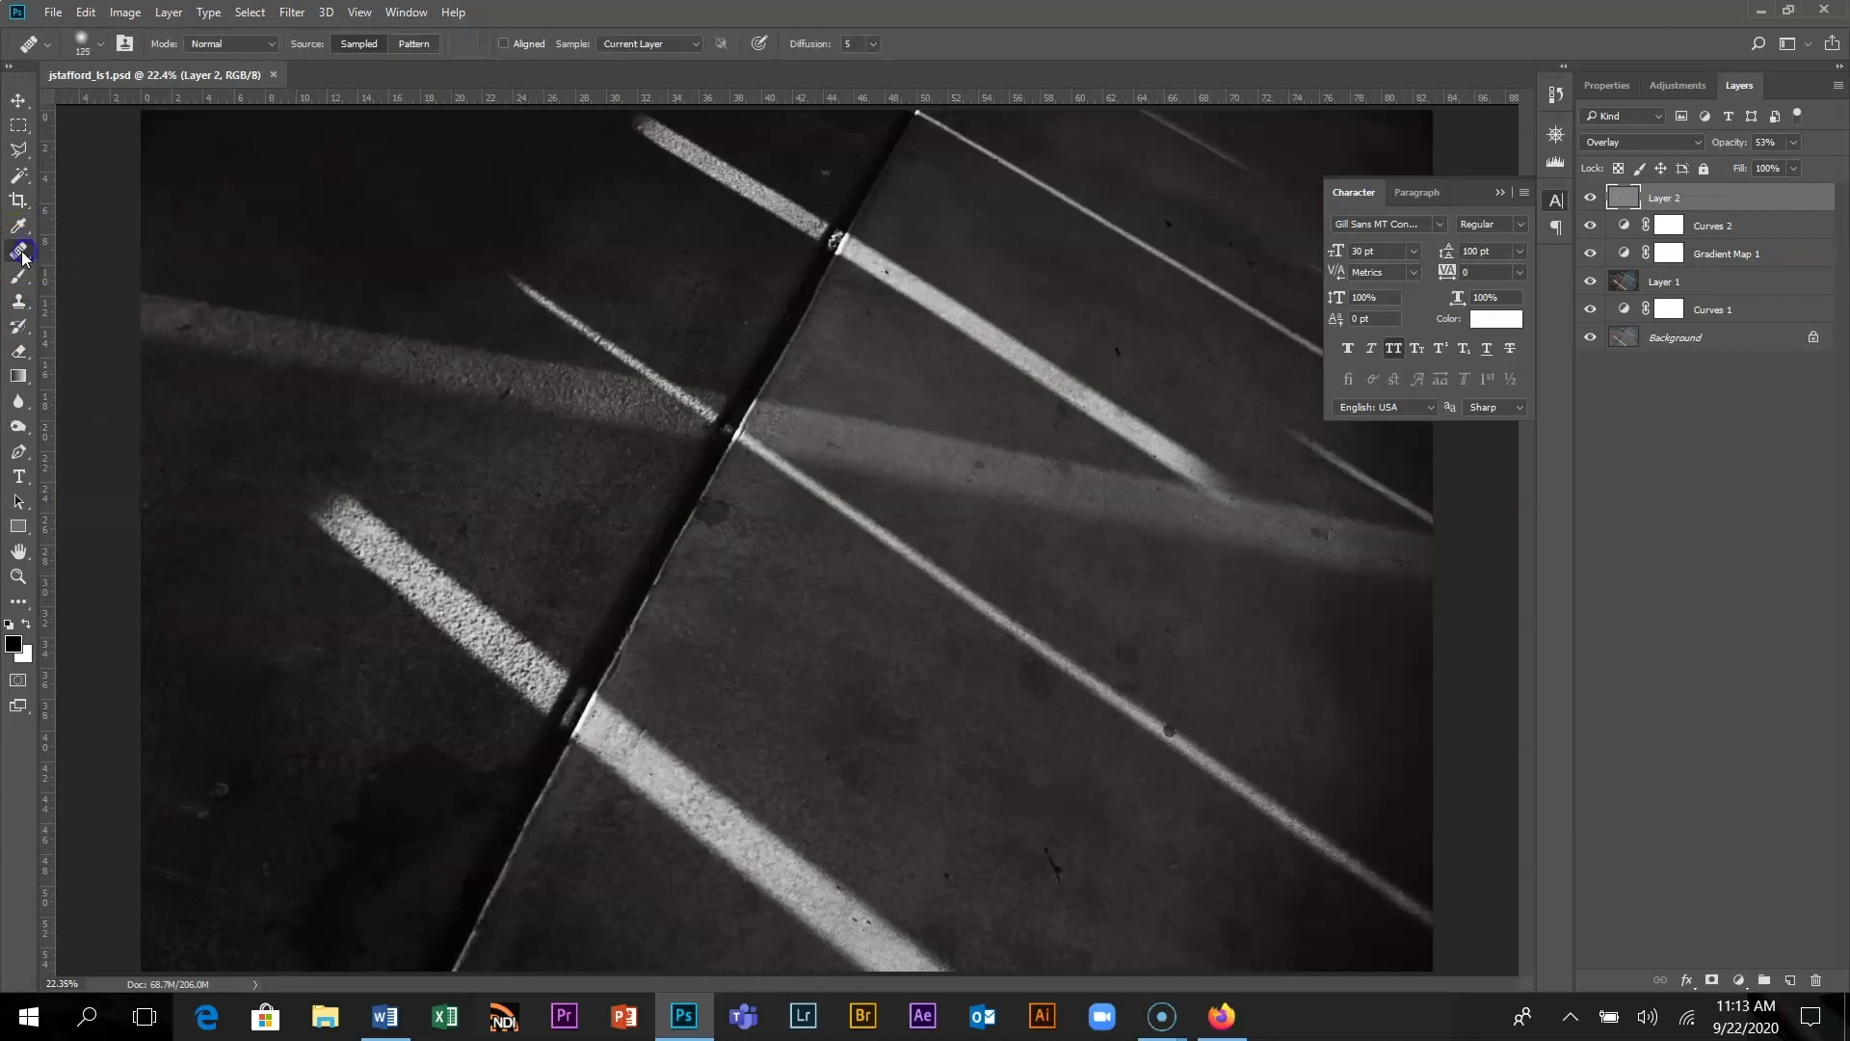
pyautogui.click(21, 255)
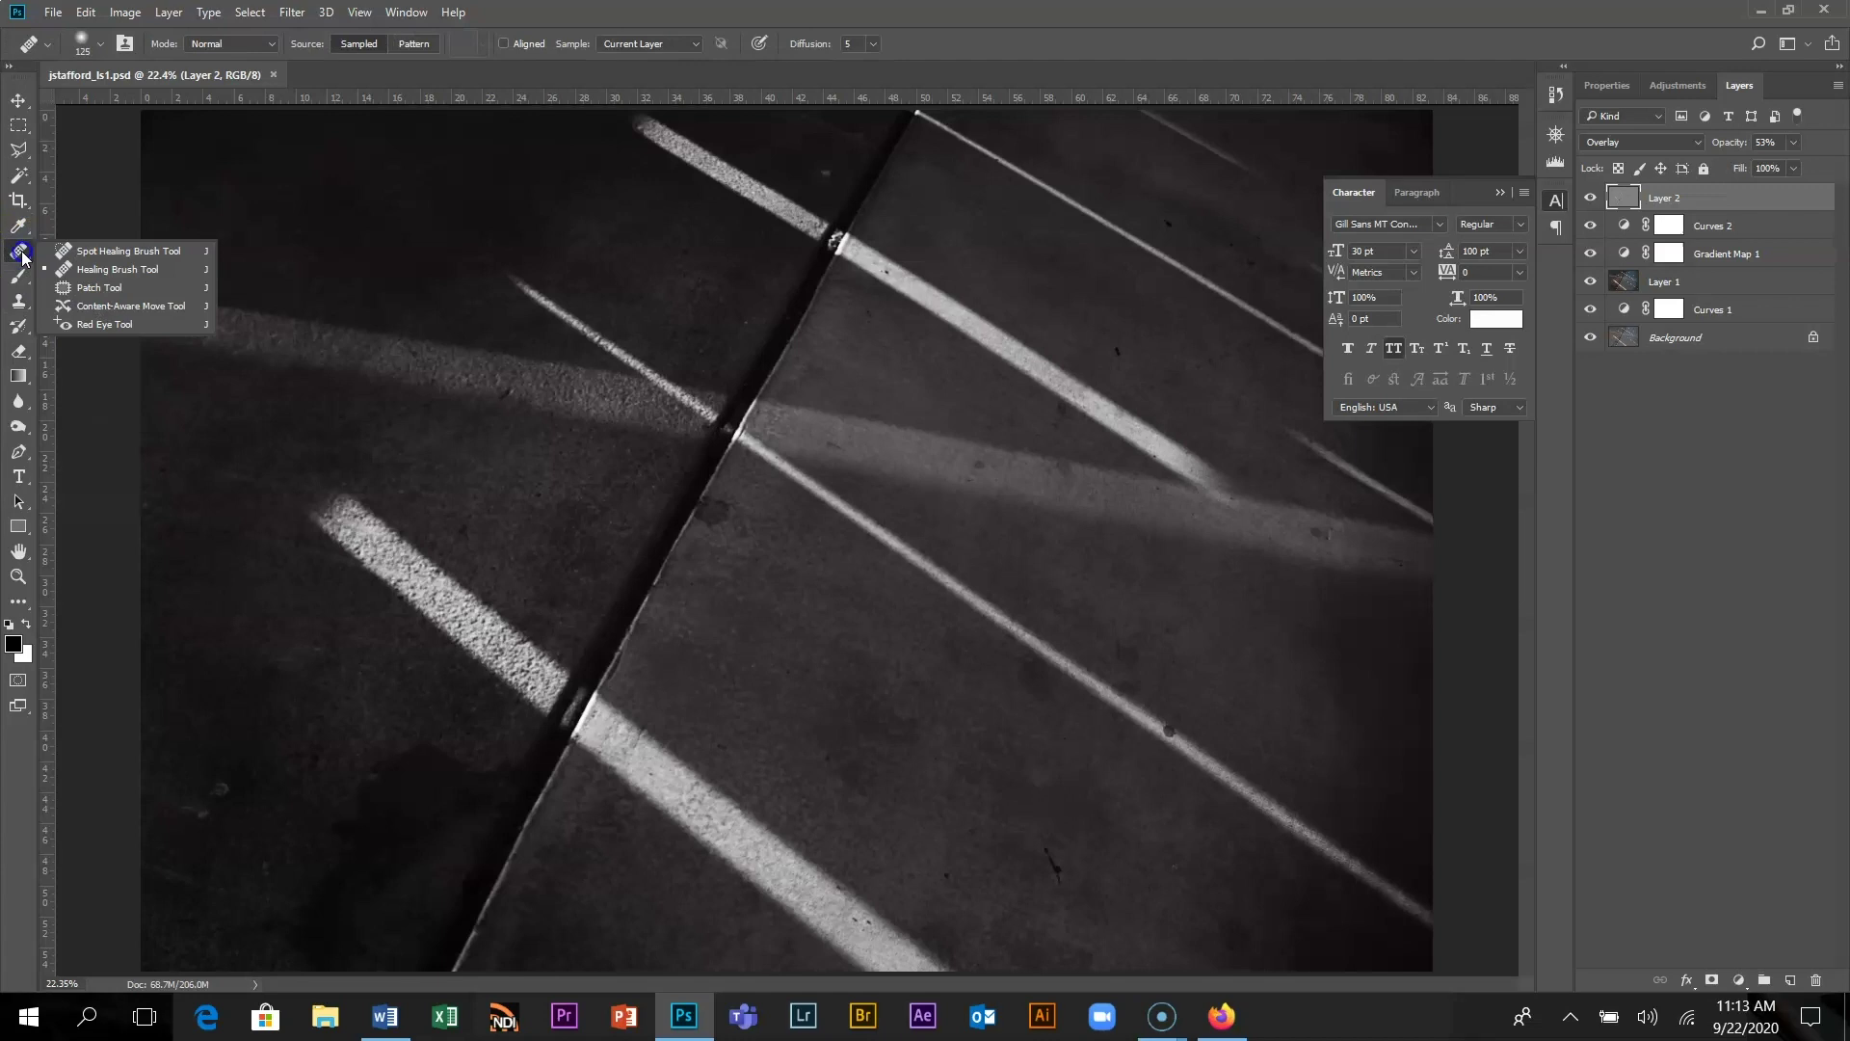
pyautogui.click(156, 258)
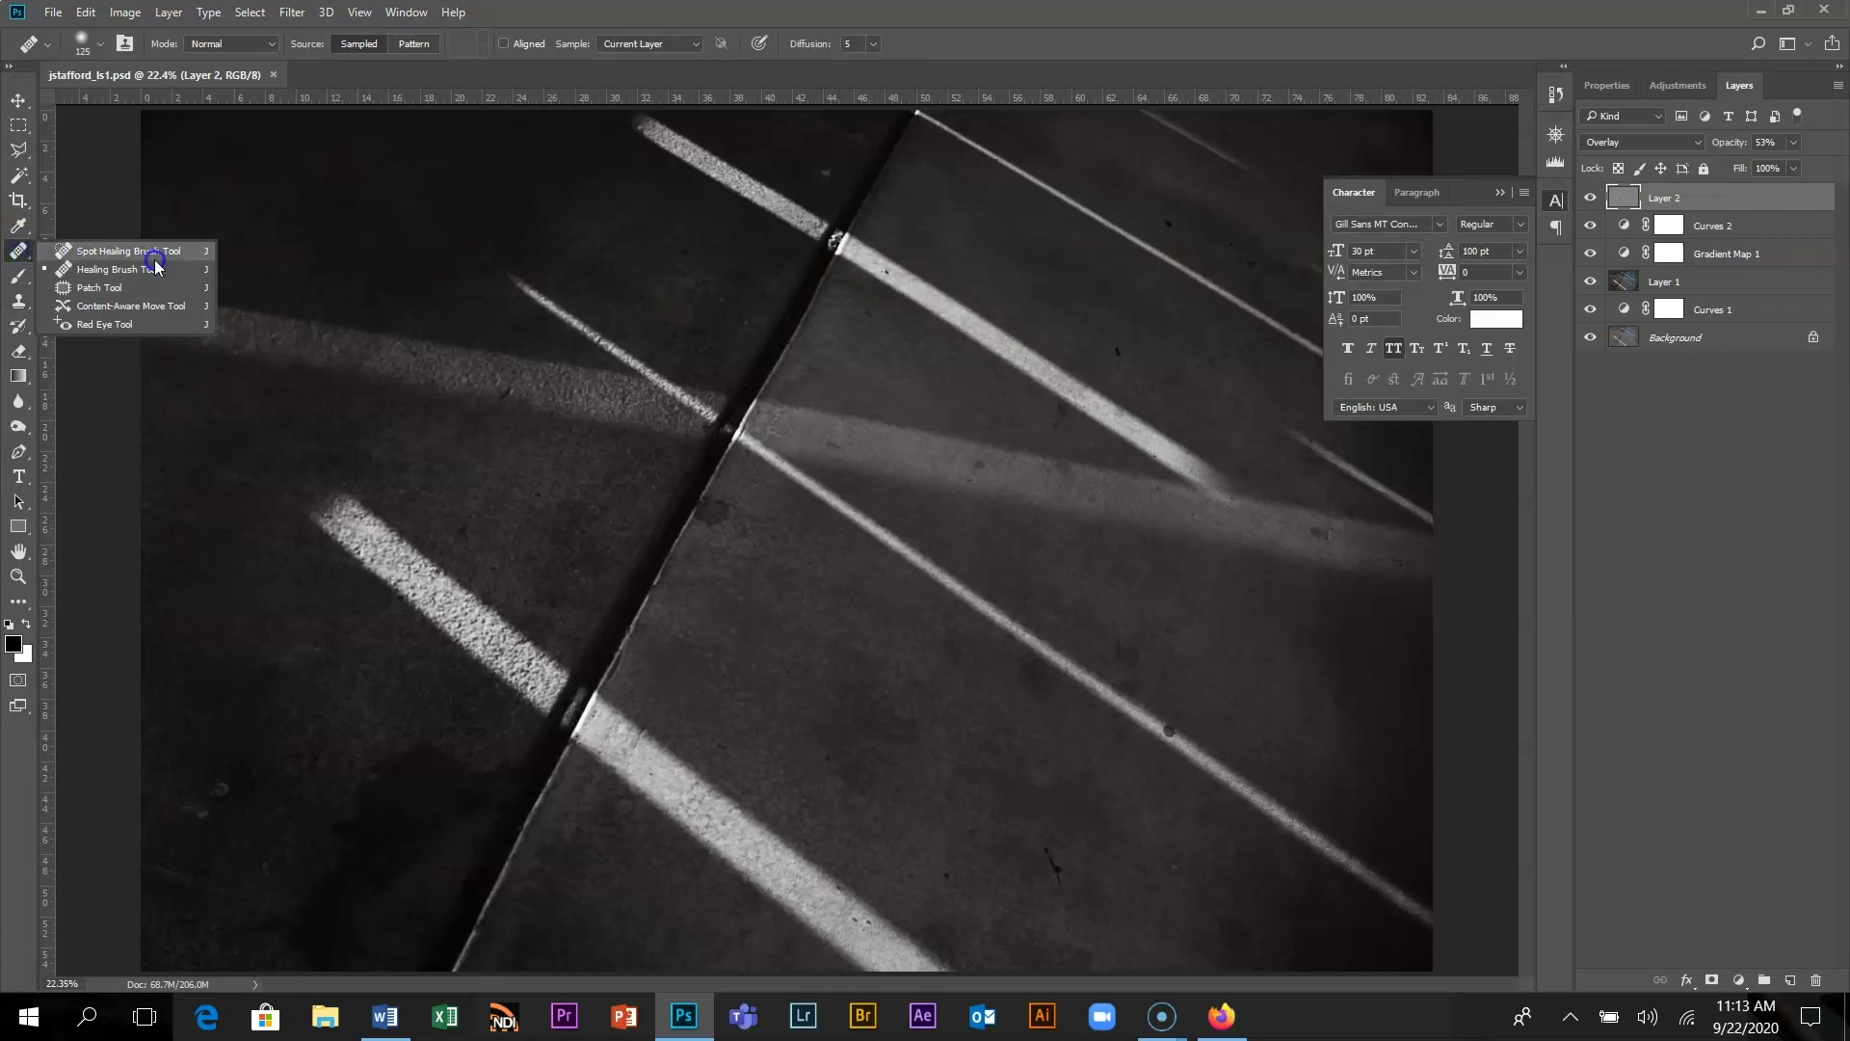
pyautogui.click(154, 255)
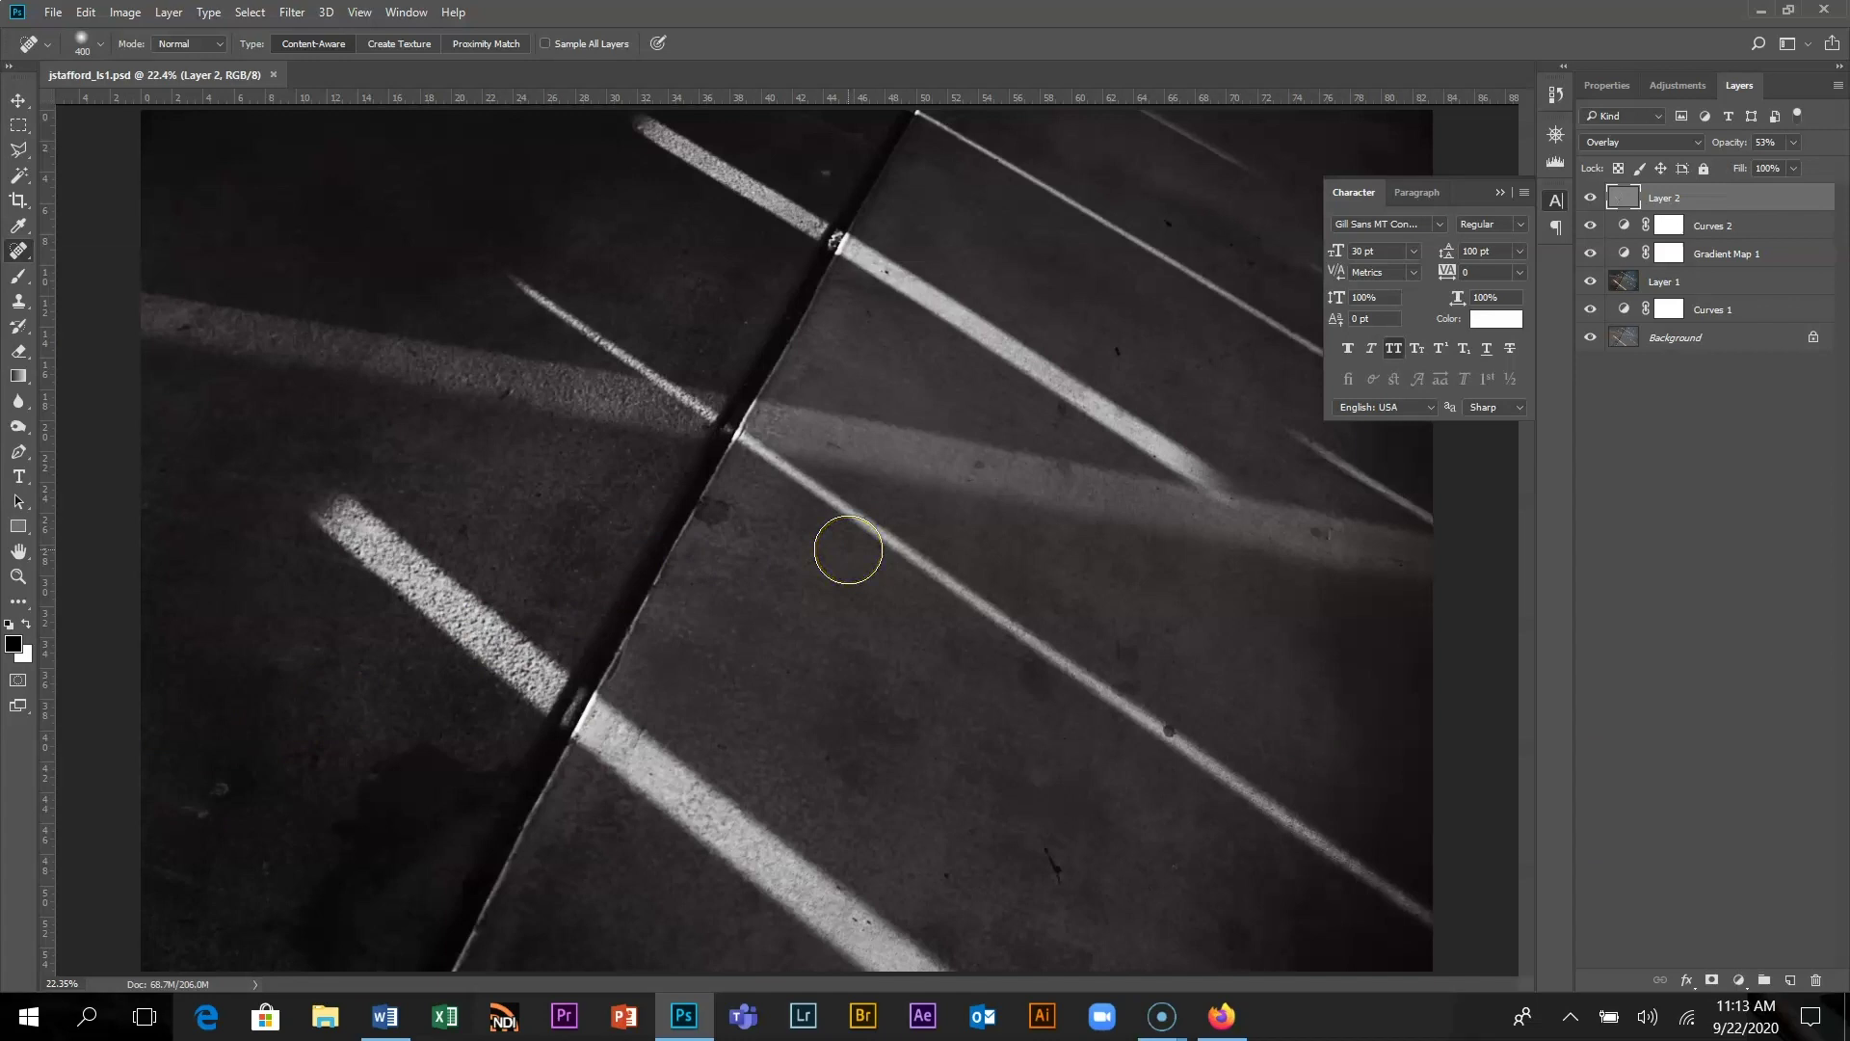
# - Stamp all visible layers into a new Layer 3 and set the healing brush to 200 px
pyautogui.hotkey('ctrl', 'shift', 'alt', 'e')
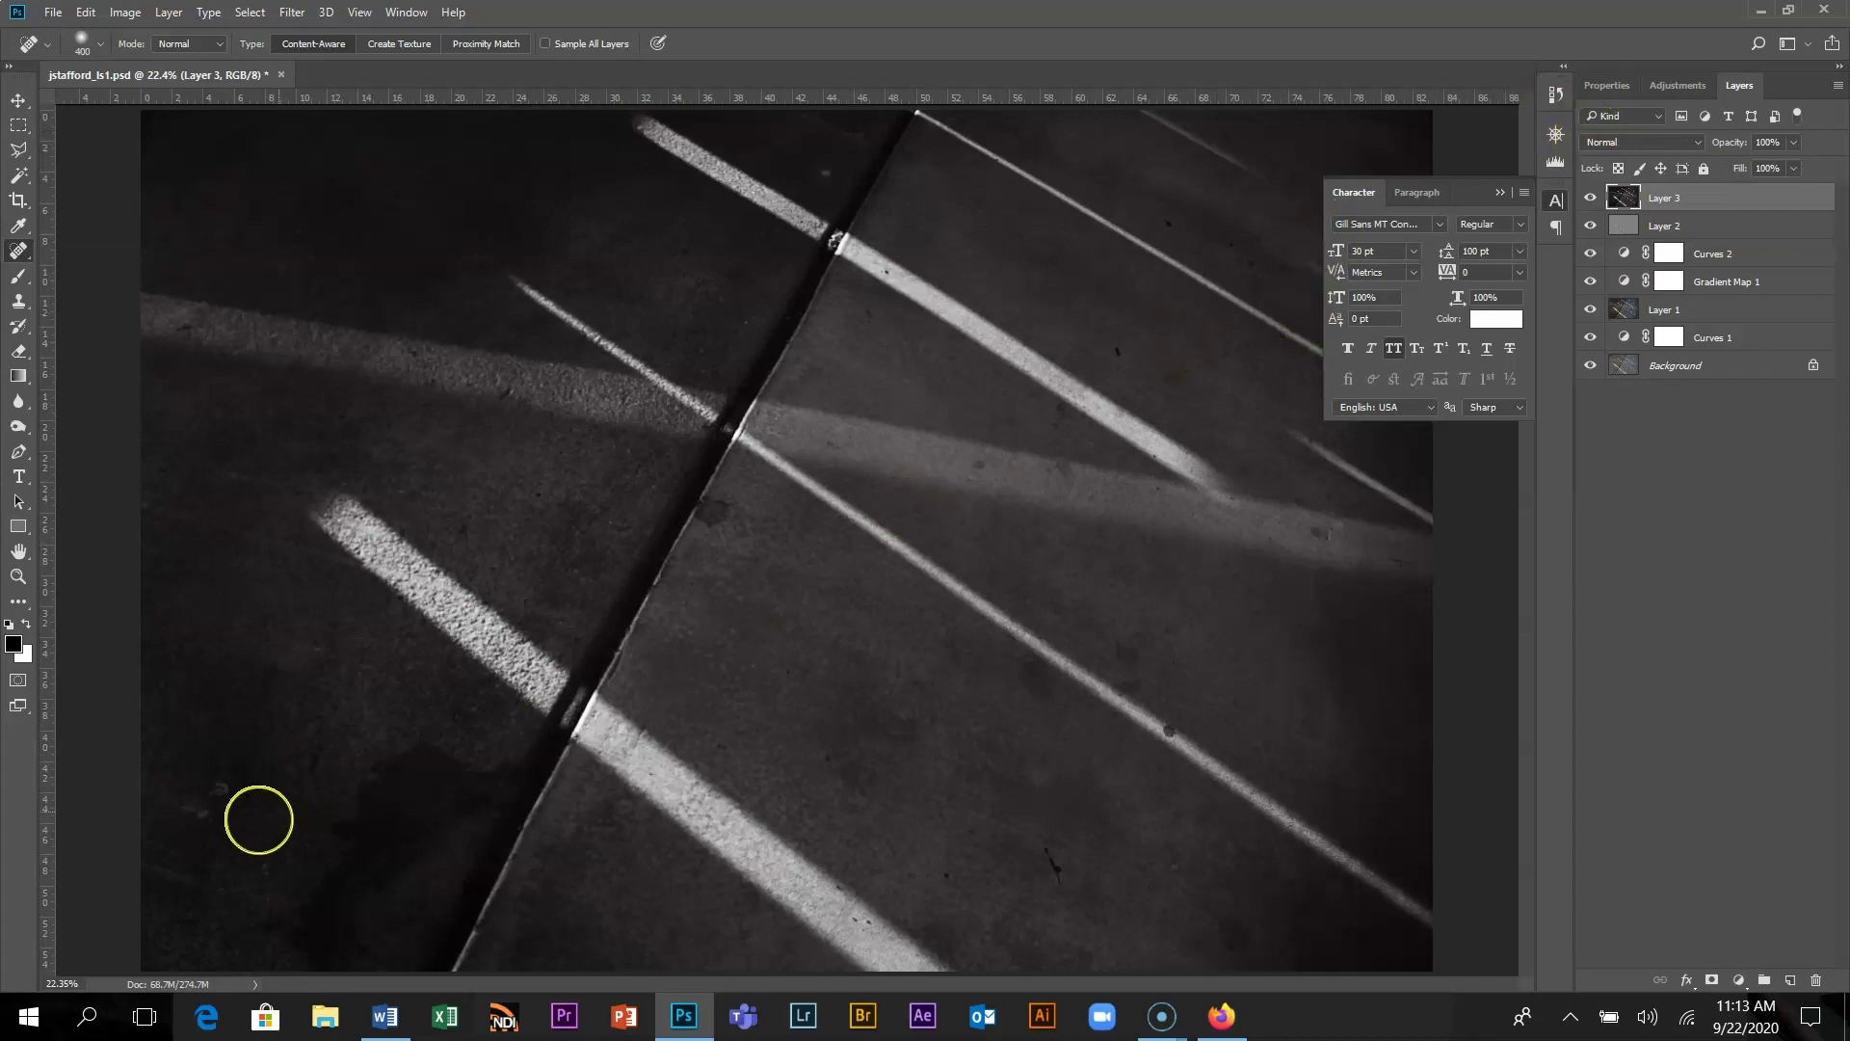
pyautogui.press(']')
pyautogui.press(']')
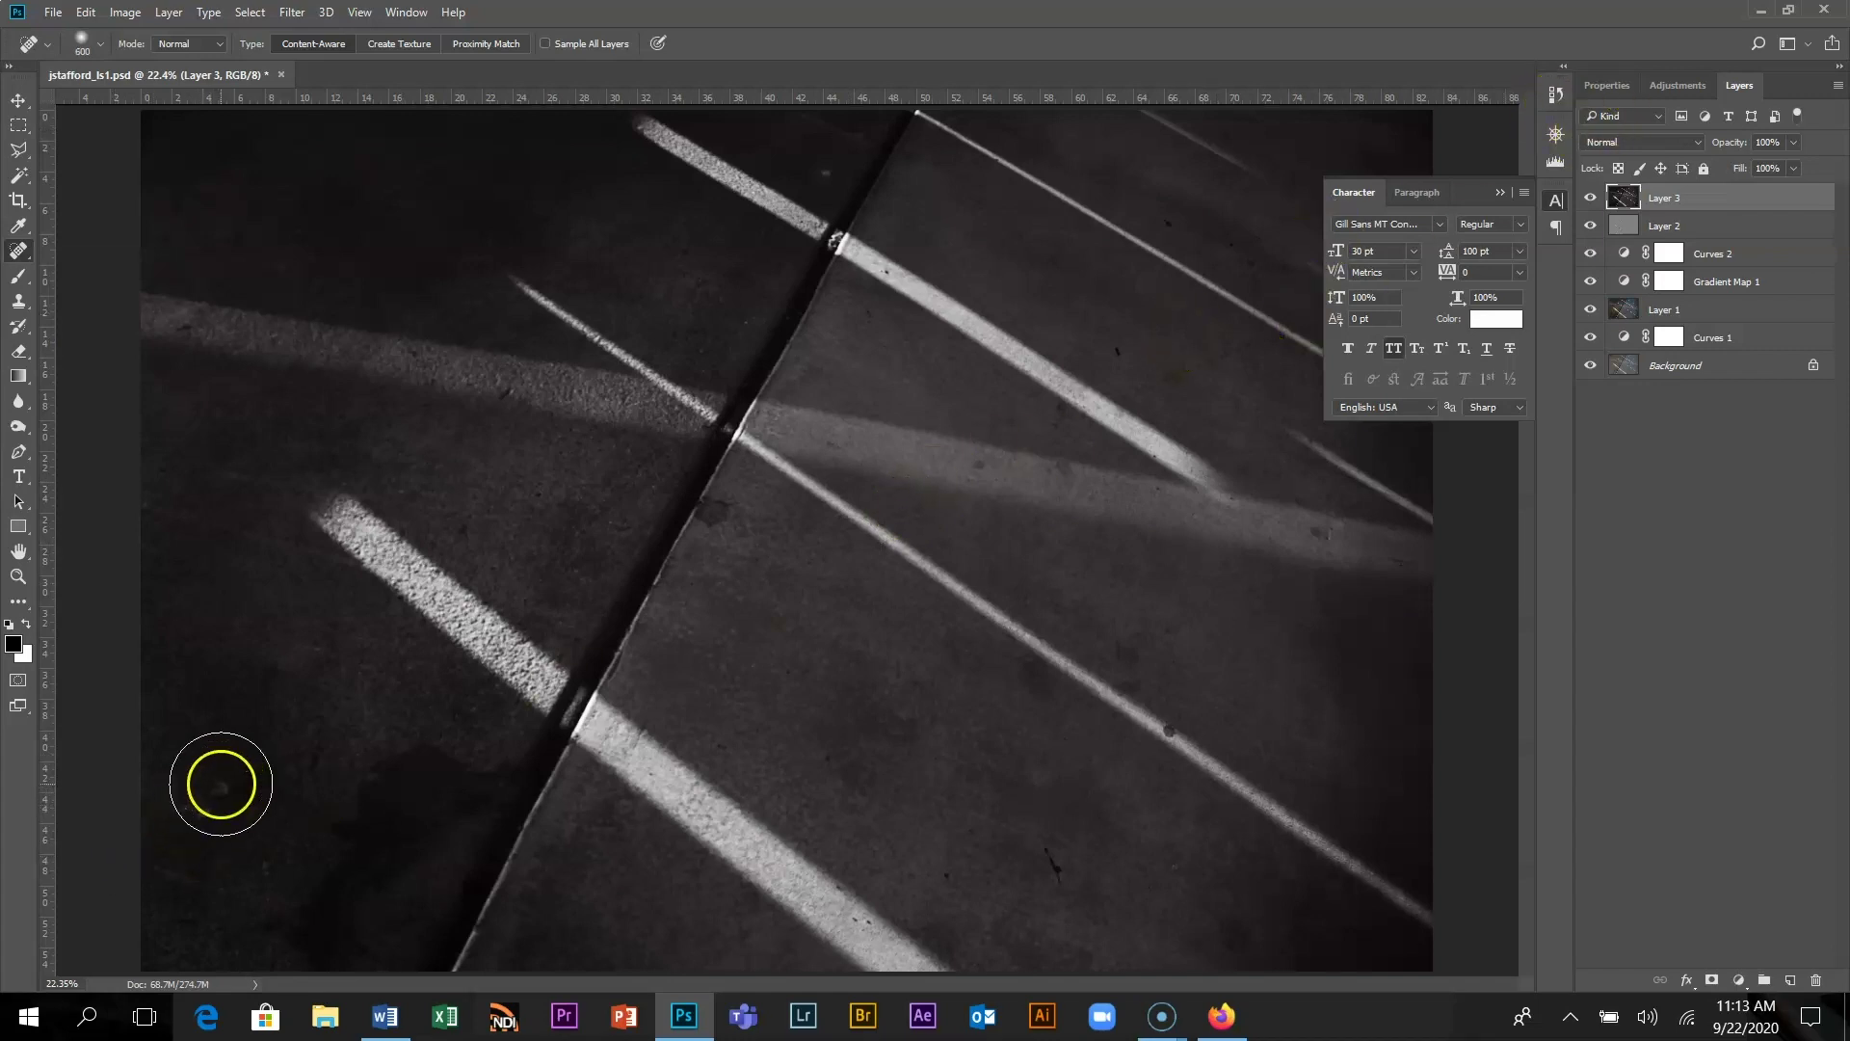
pyautogui.press('[')
pyautogui.press('[')
pyautogui.press('[')
pyautogui.press('[')
pyautogui.press('[')
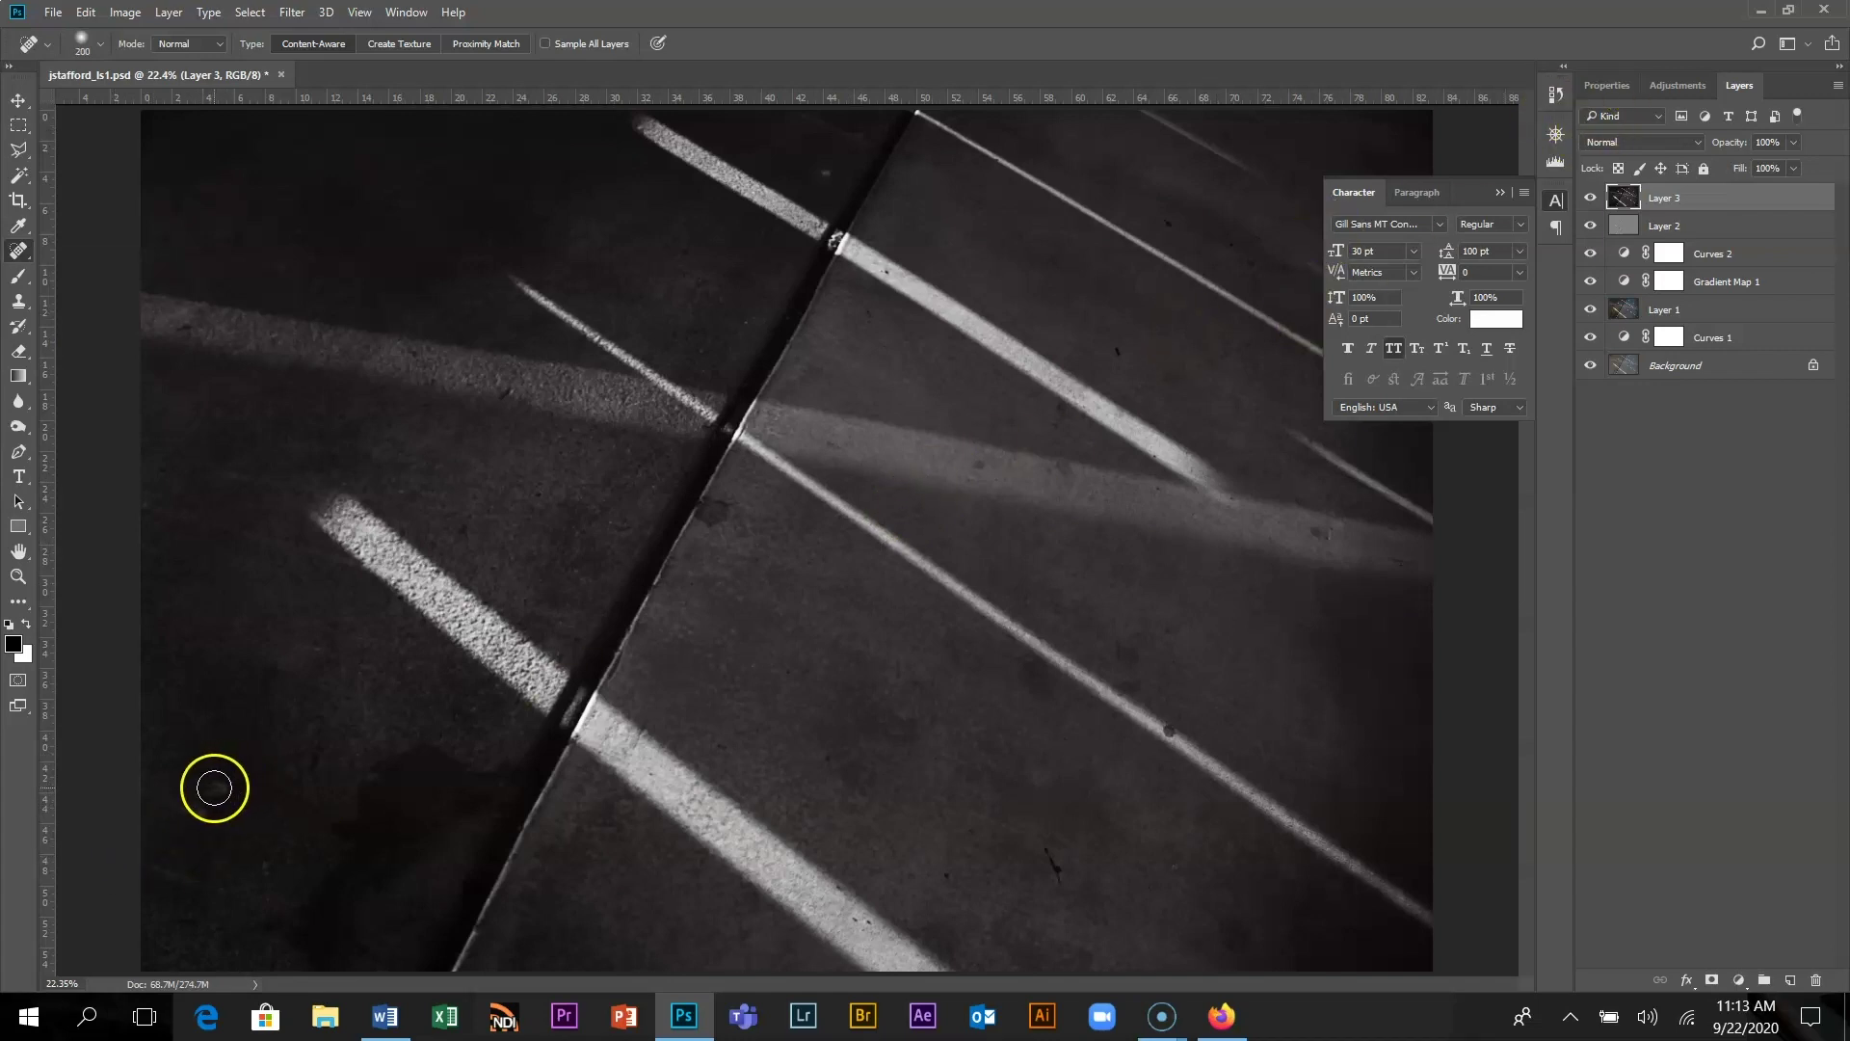
# - Spot-heal the three dark spots near the lower-left corner
pyautogui.moveTo(231, 829); pyautogui.dragTo(200, 815)
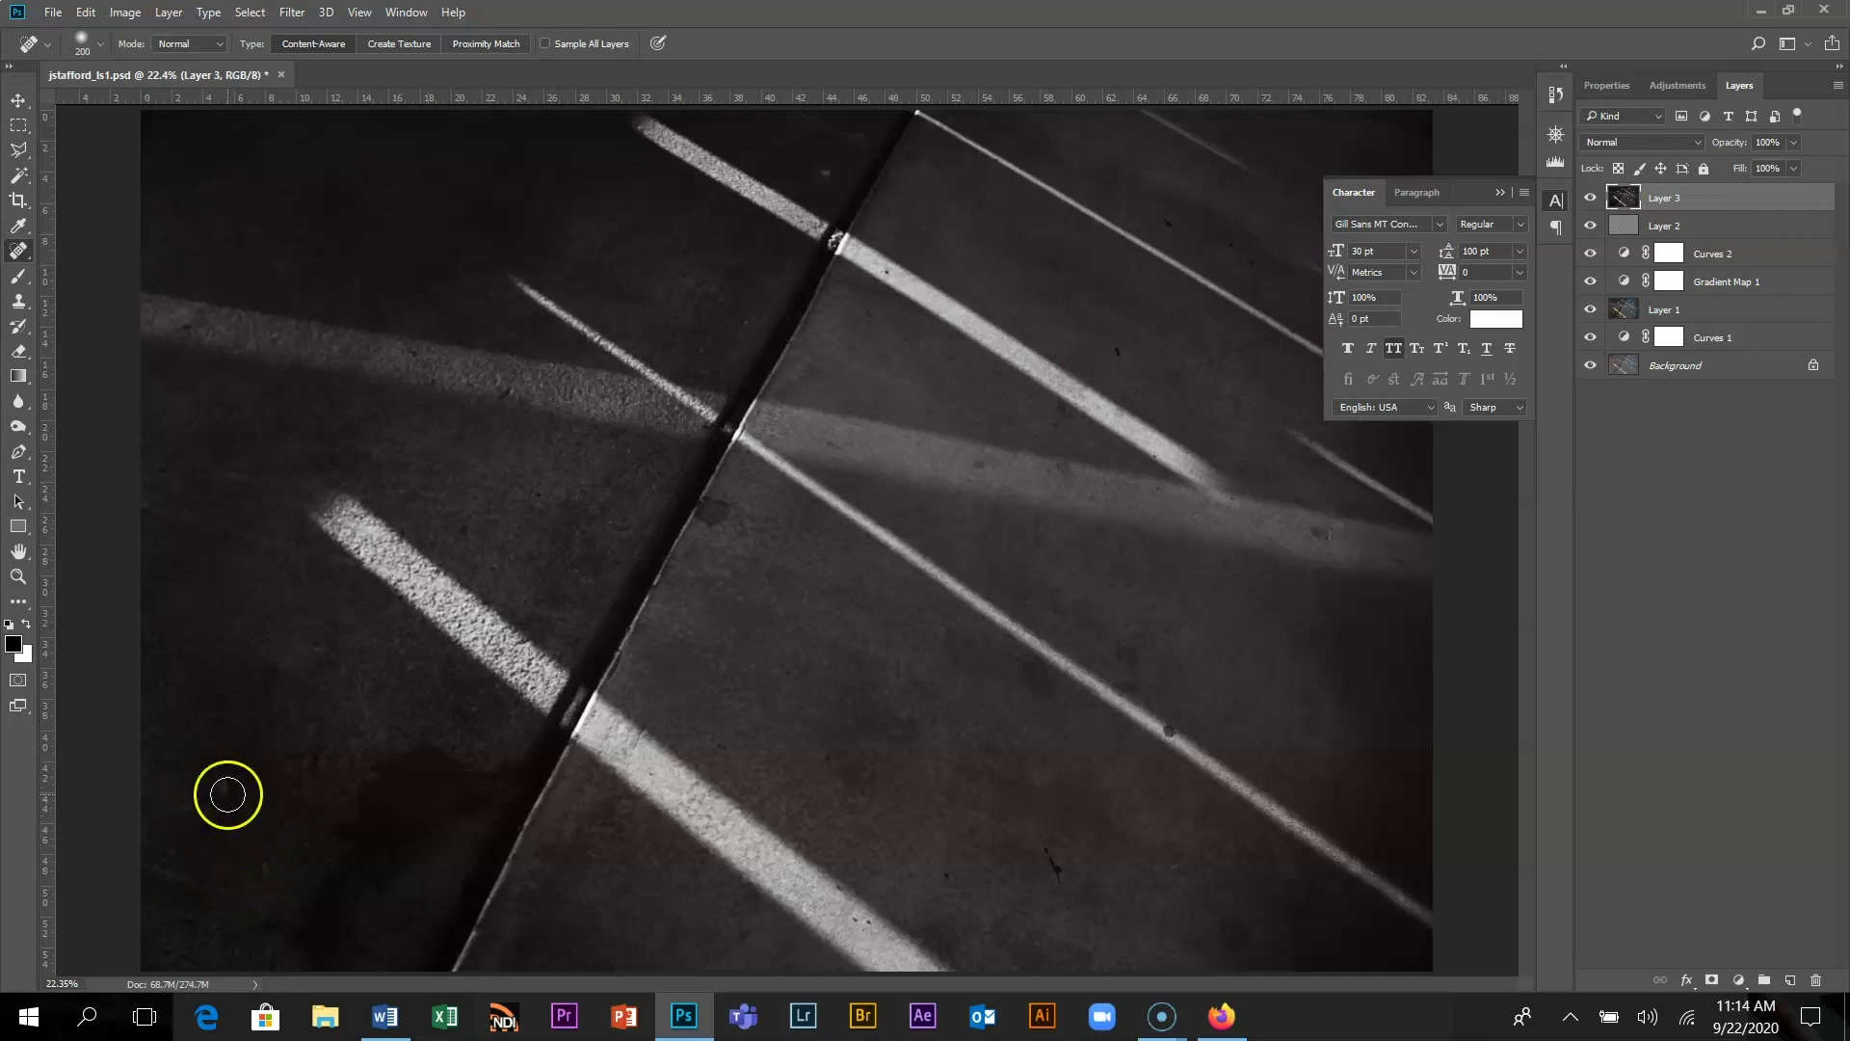
pyautogui.moveTo(374, 824); pyautogui.dragTo(349, 839)
pyautogui.moveTo(275, 792)
pyautogui.mouseDown()
pyautogui.moveTo(298, 818)
pyautogui.moveTo(266, 873)
pyautogui.mouseUp()
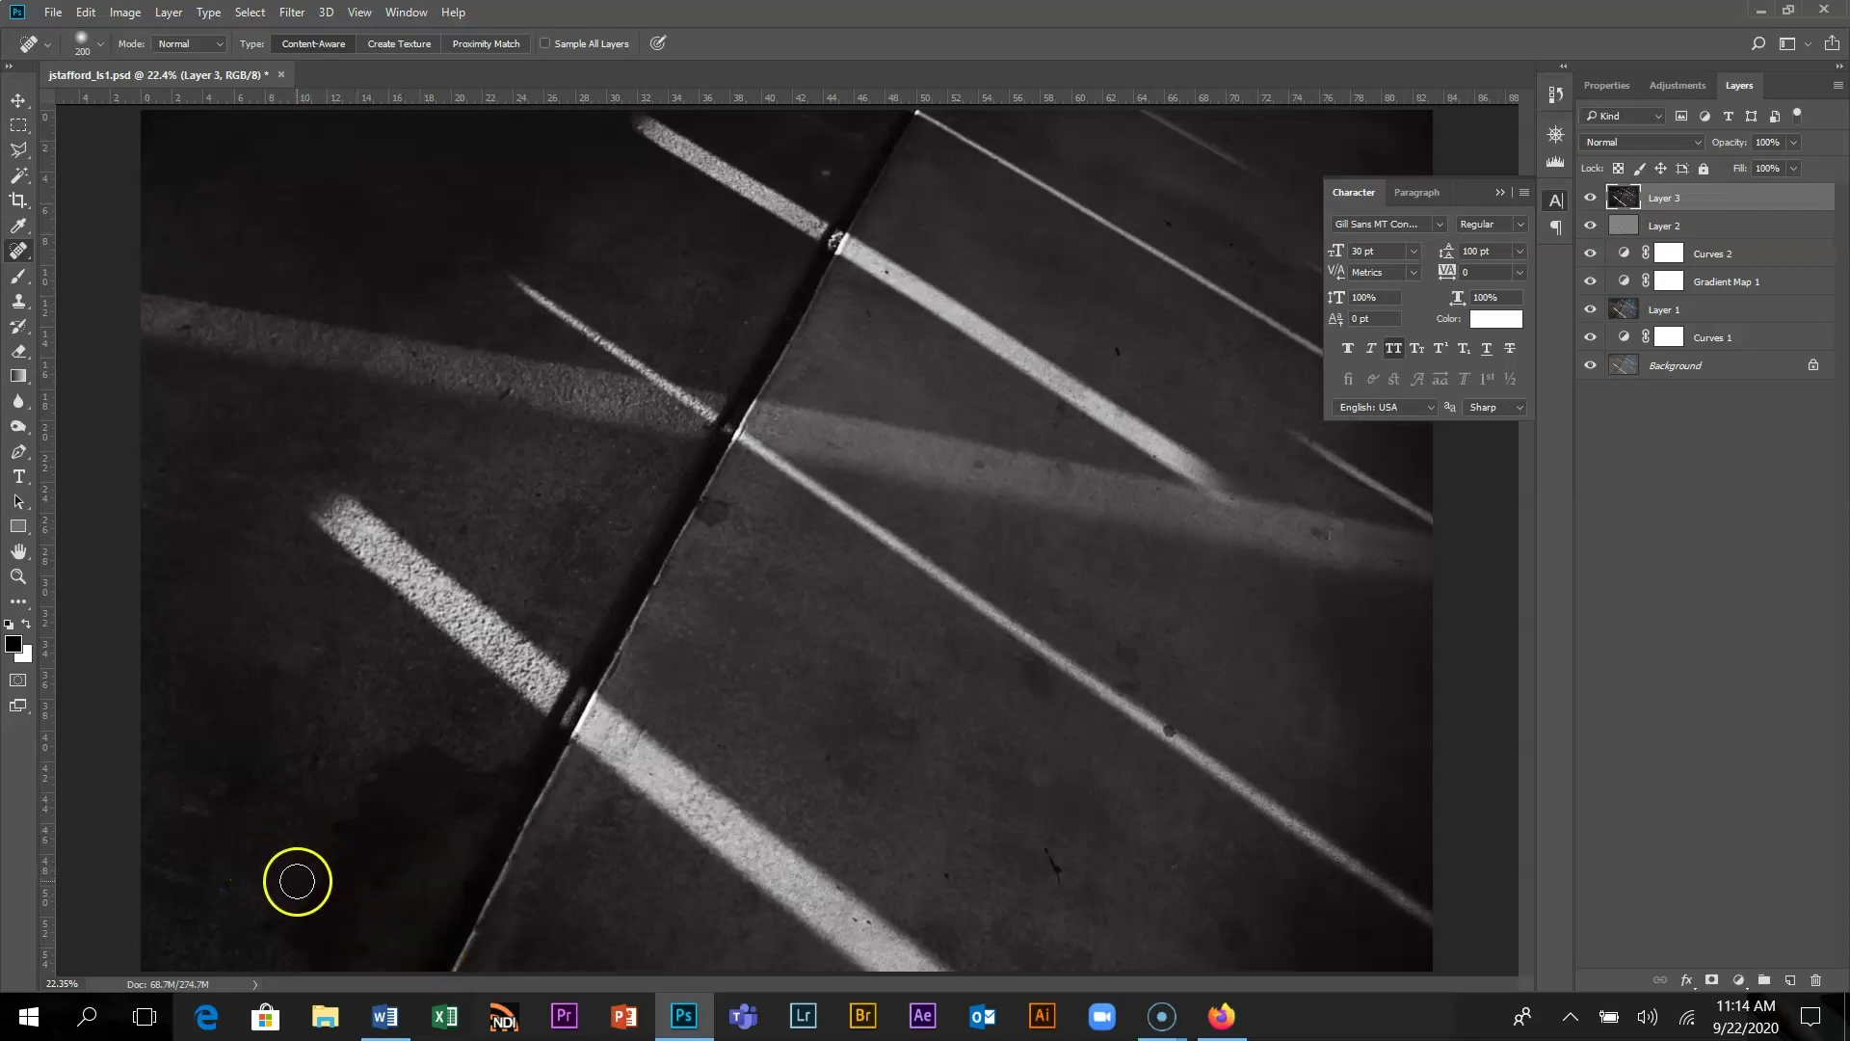
# - Use the Healing Brush sampled from clean pavement to heal spots on both light bands
pyautogui.rightClick(20, 255)
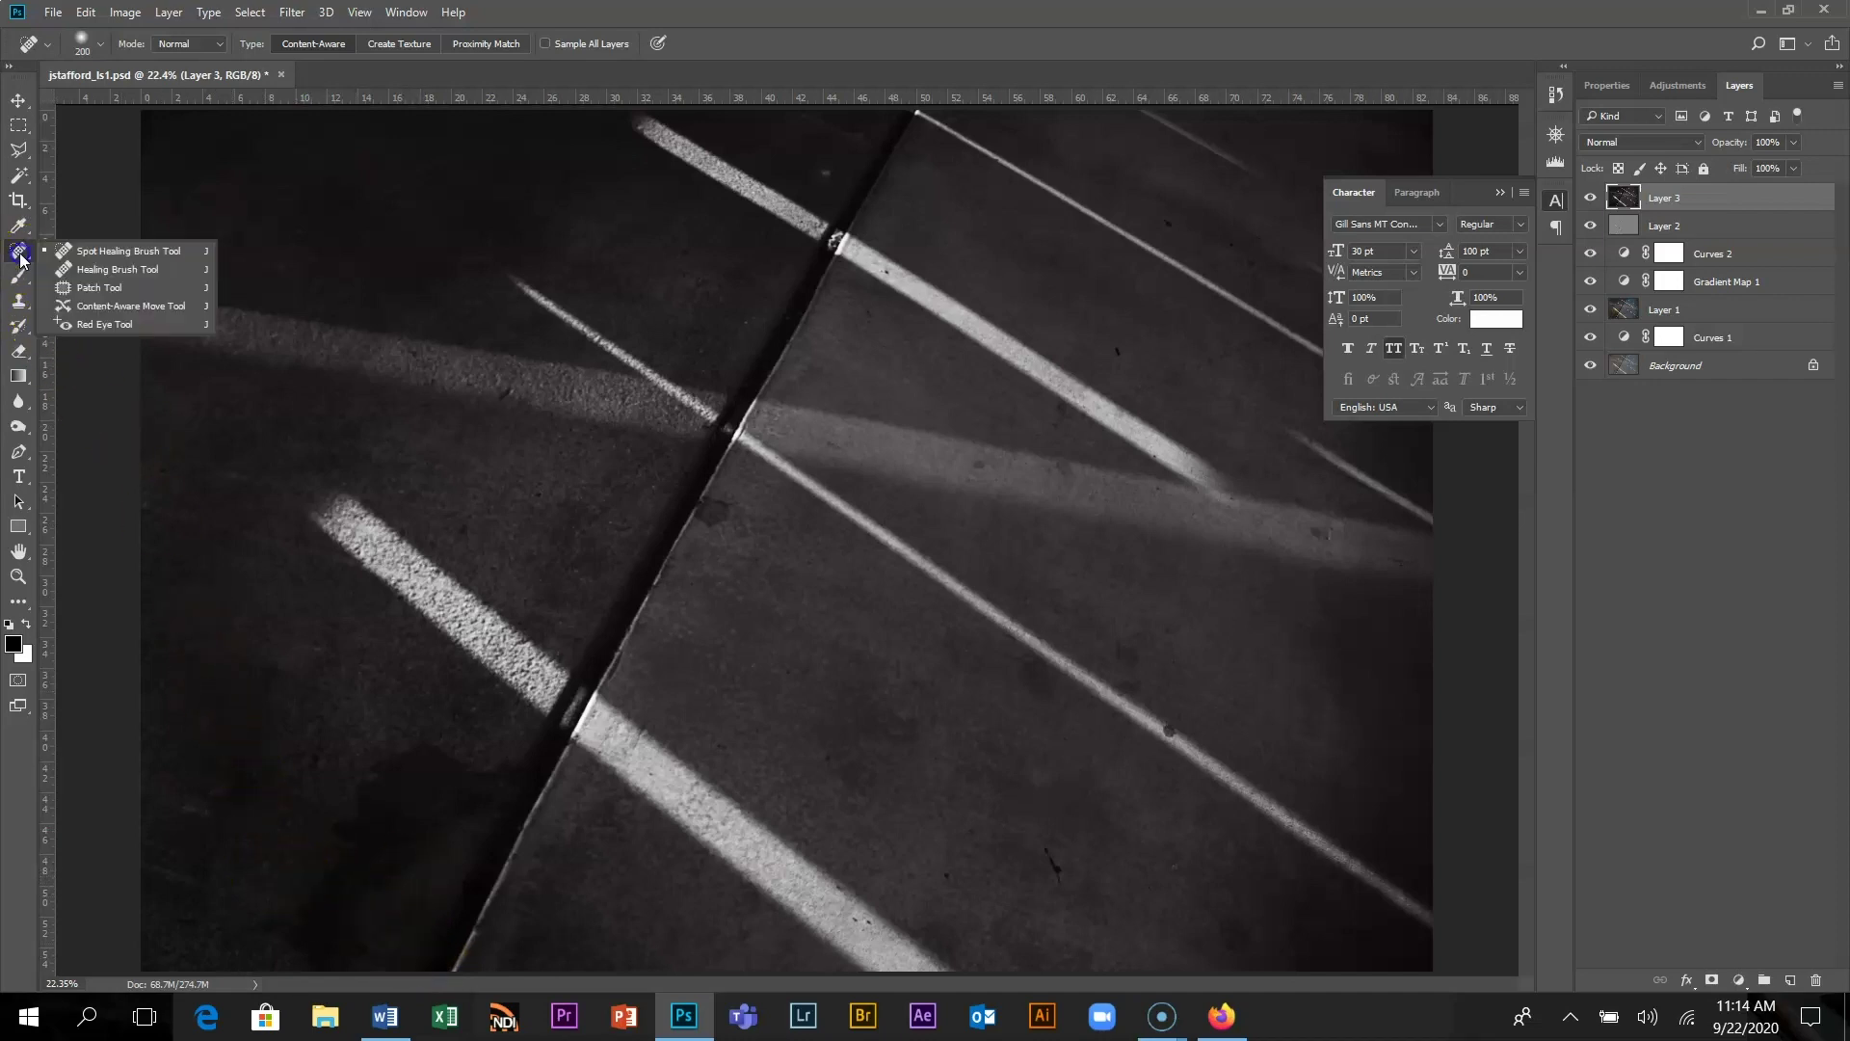
pyautogui.click(81, 269)
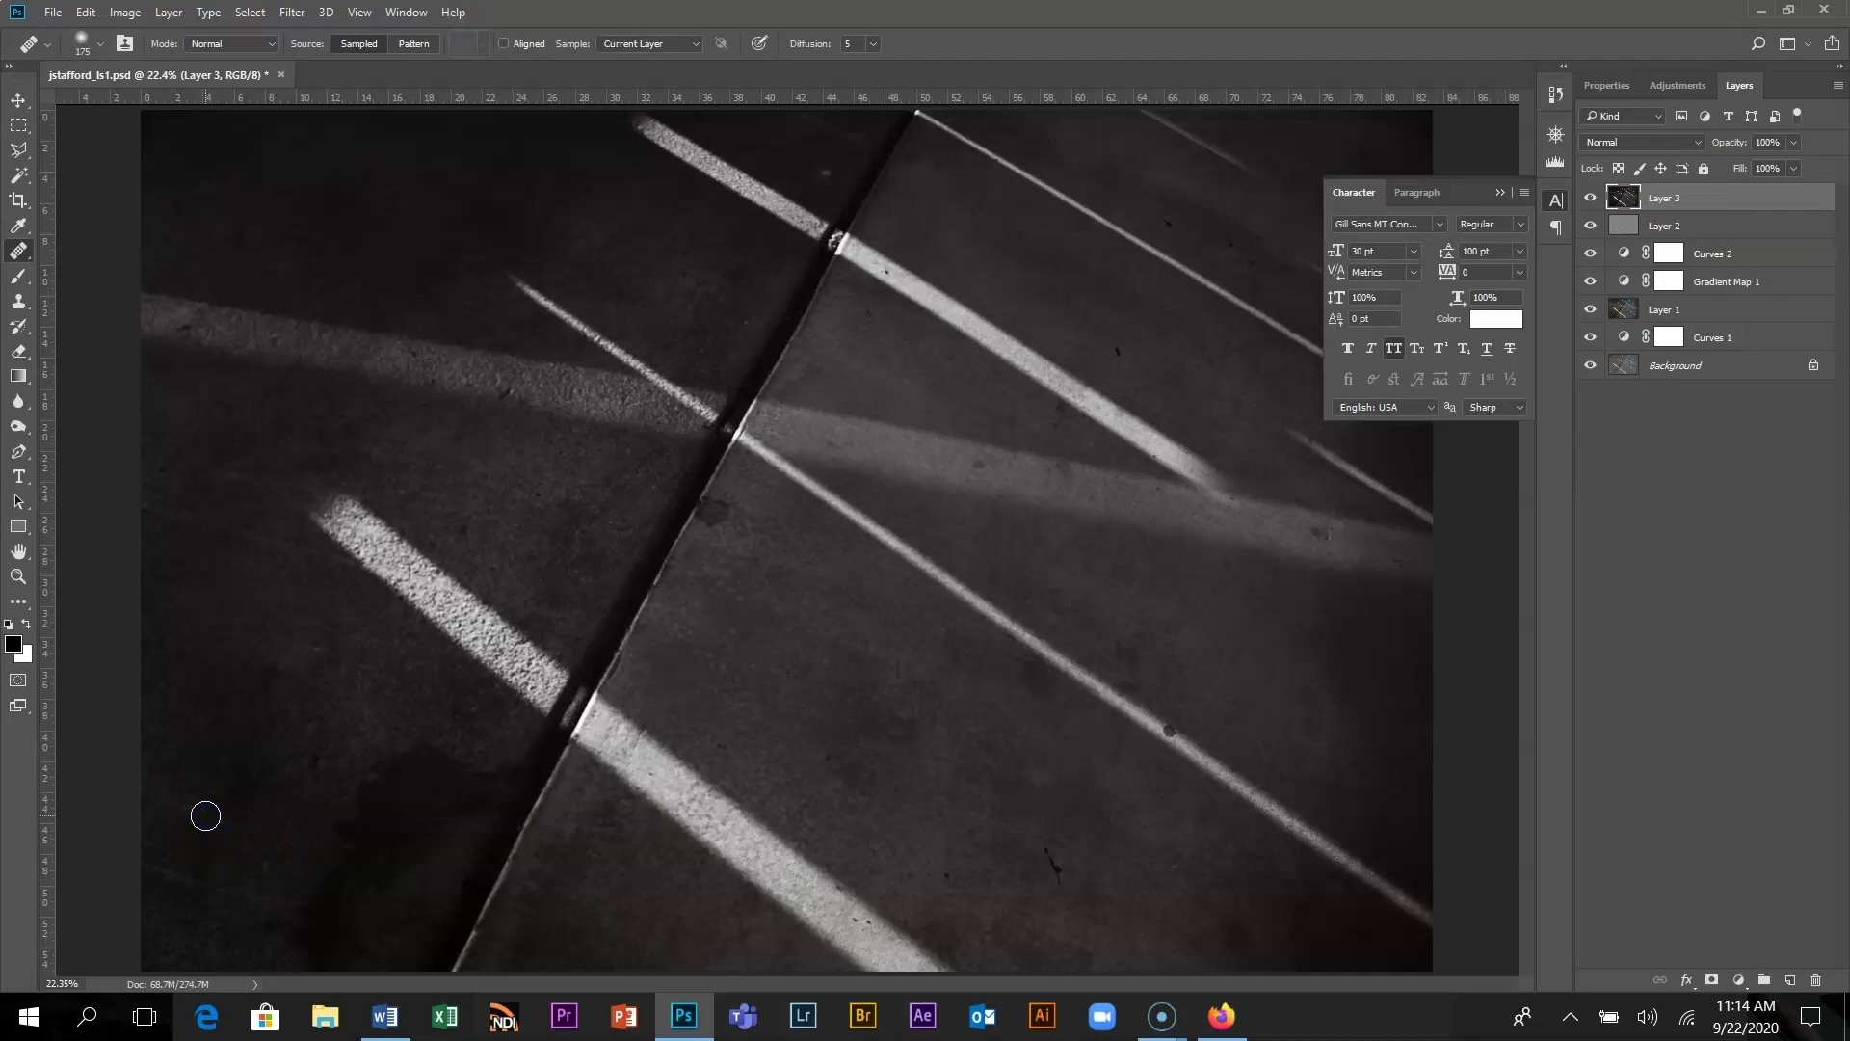
pyautogui.keyDown('alt'); pyautogui.click(193, 807); pyautogui.keyUp('alt')
pyautogui.moveTo(846, 413); pyautogui.dragTo(837, 428)
pyautogui.moveTo(1209, 776)
pyautogui.mouseDown()
pyautogui.moveTo(1263, 830)
pyautogui.moveTo(1242, 907)
pyautogui.mouseUp()
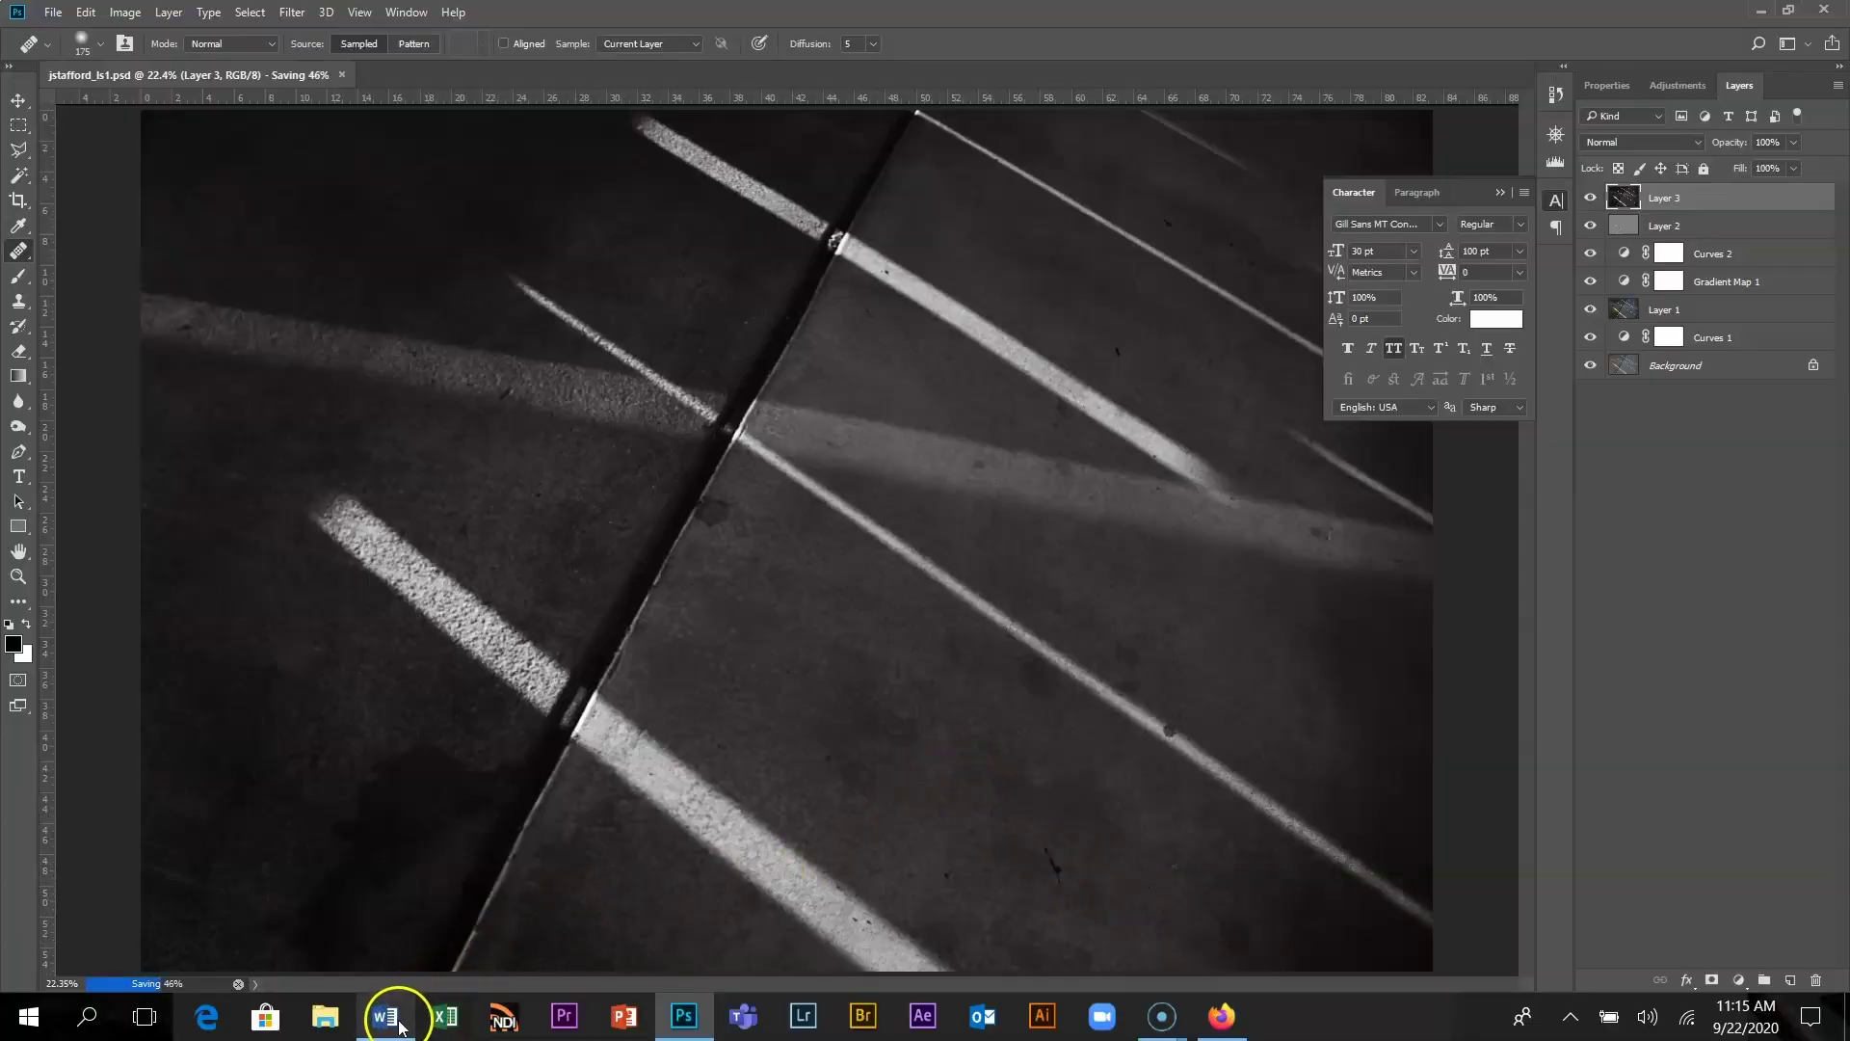
pyautogui.click(387, 1017)
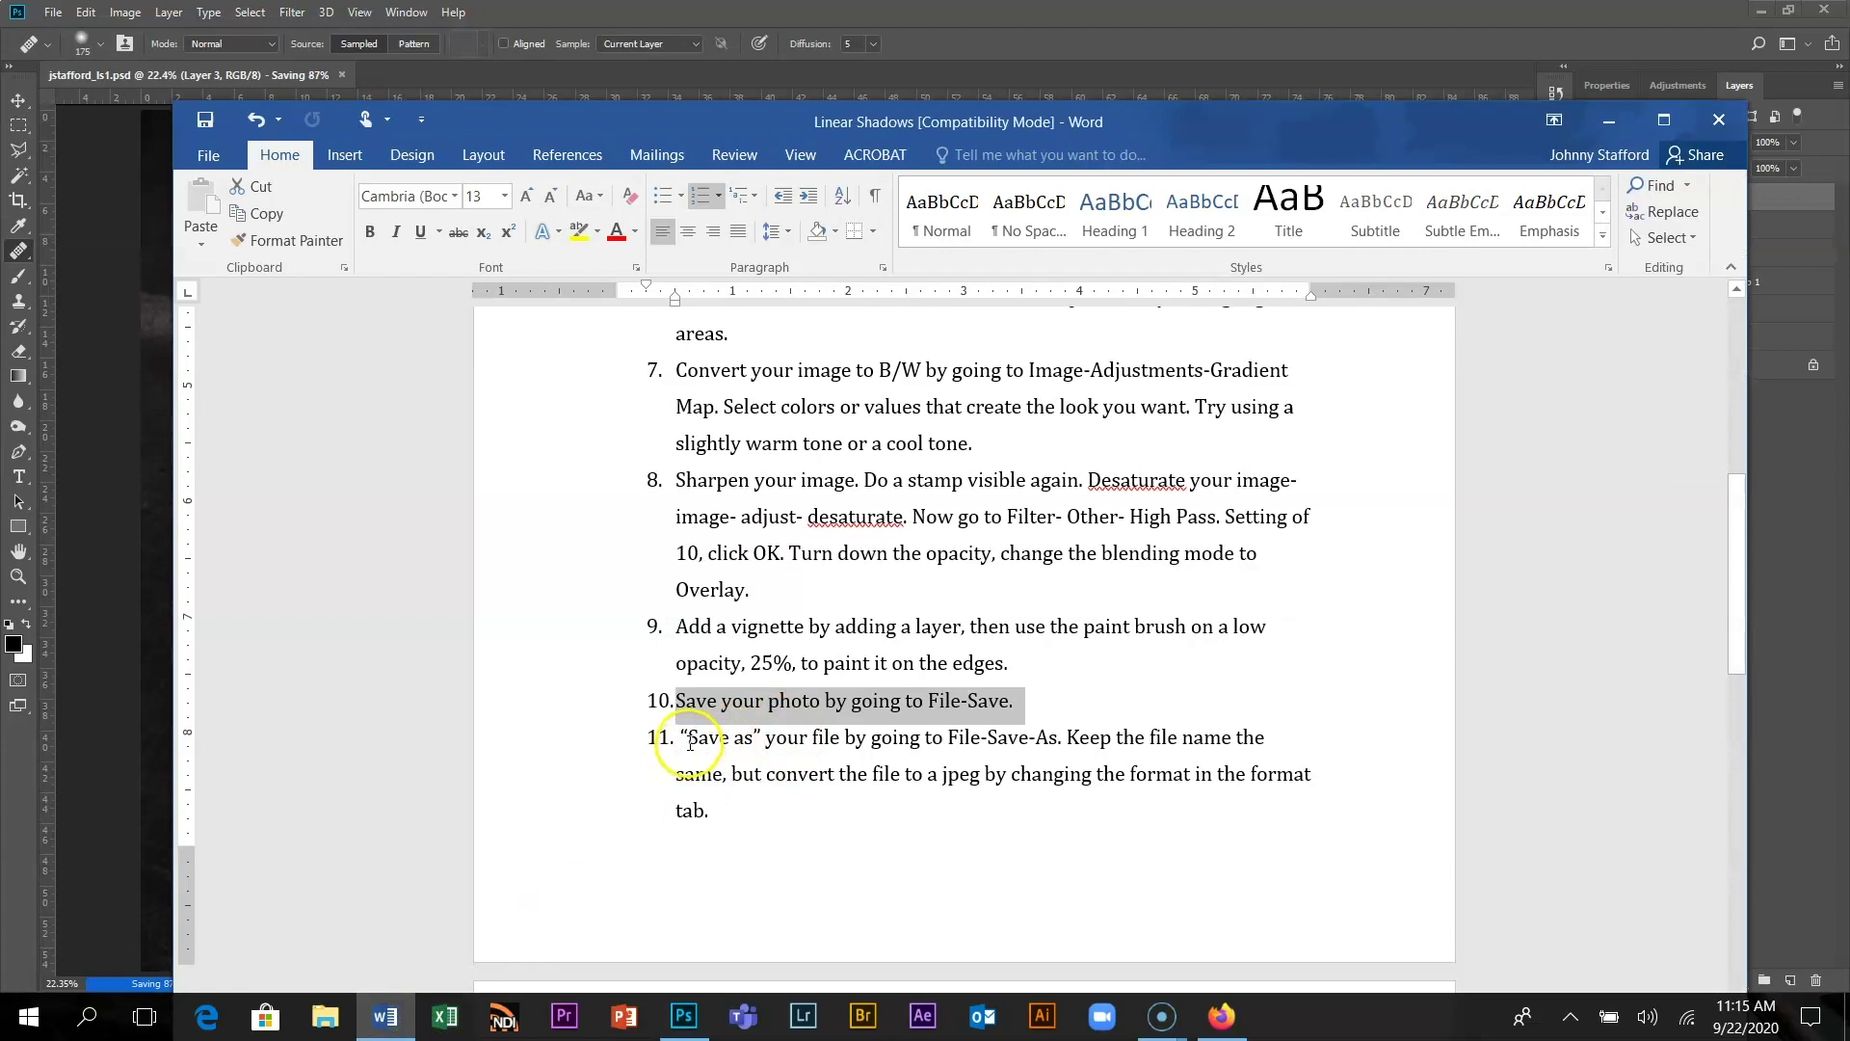
pyautogui.moveTo(689, 742); pyautogui.dragTo(1061, 816)
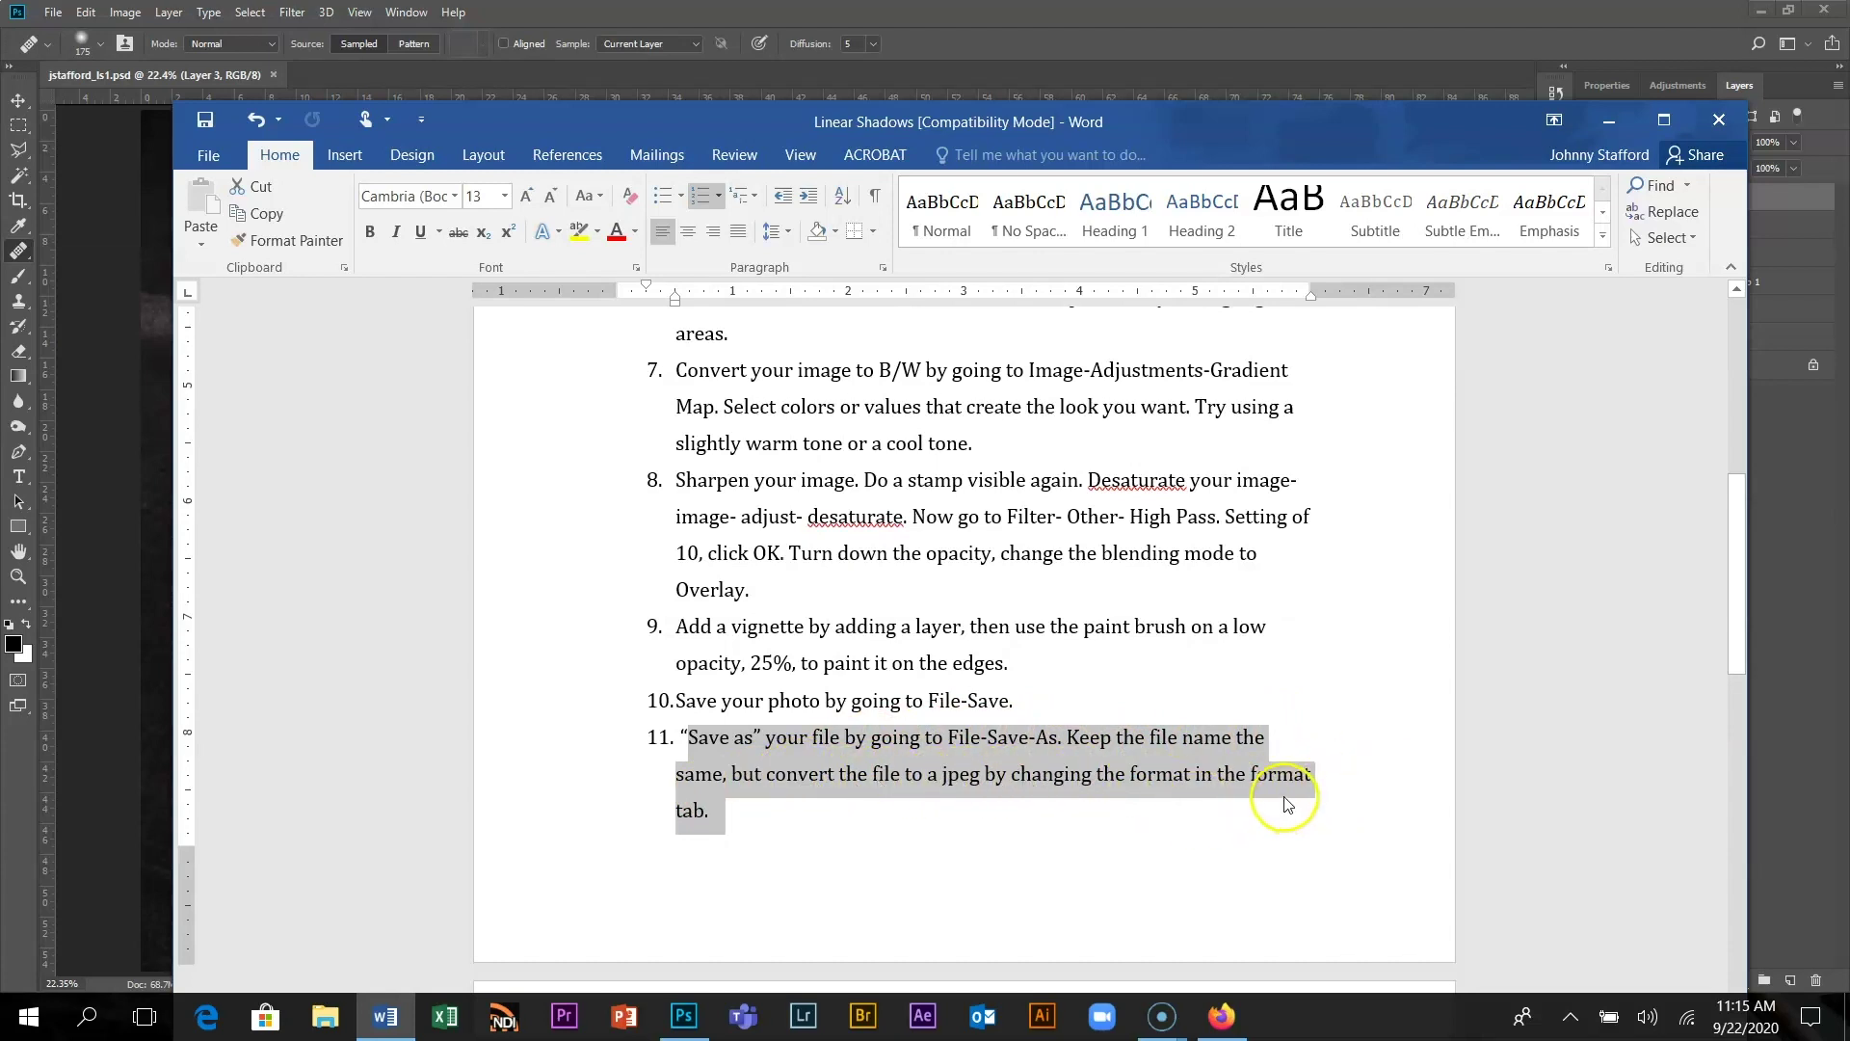
pyautogui.click(1608, 119)
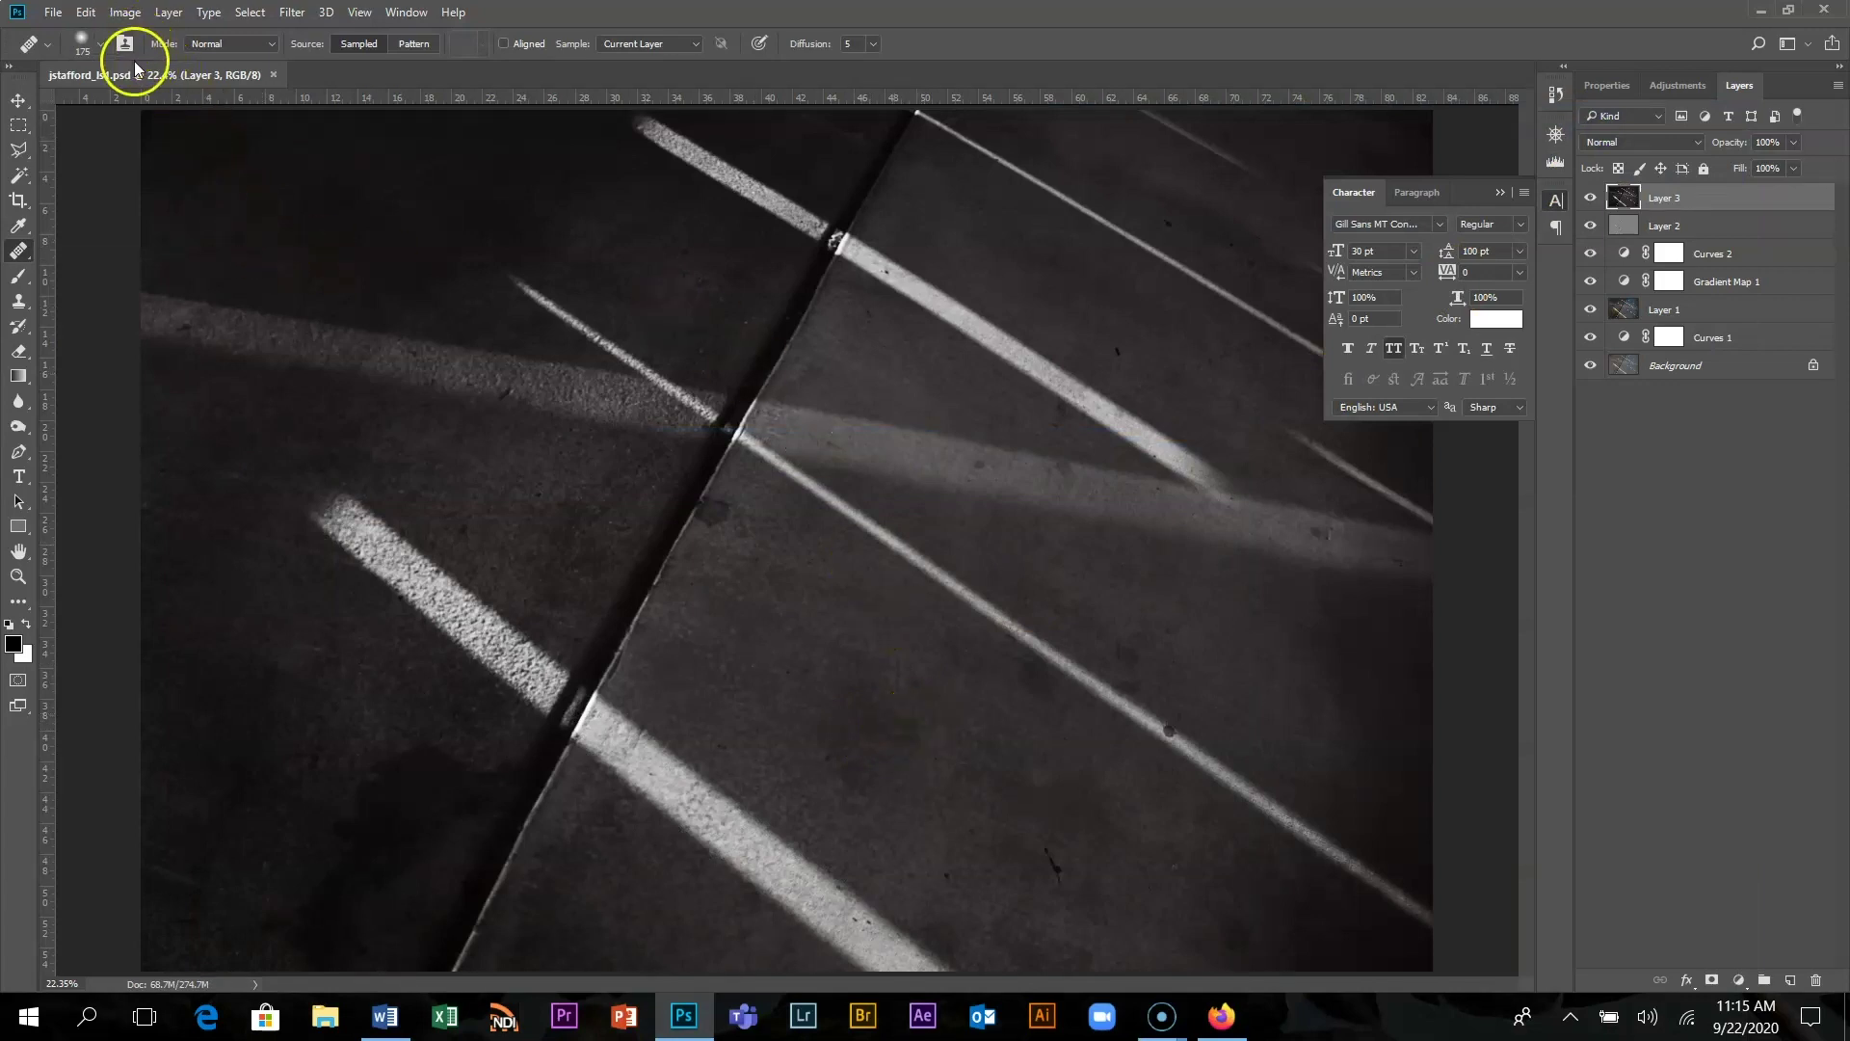
# - Save a maximum-quality (12) JPEG copy as jstafford_ls1, then minimize Photoshop
pyautogui.click(59, 16)
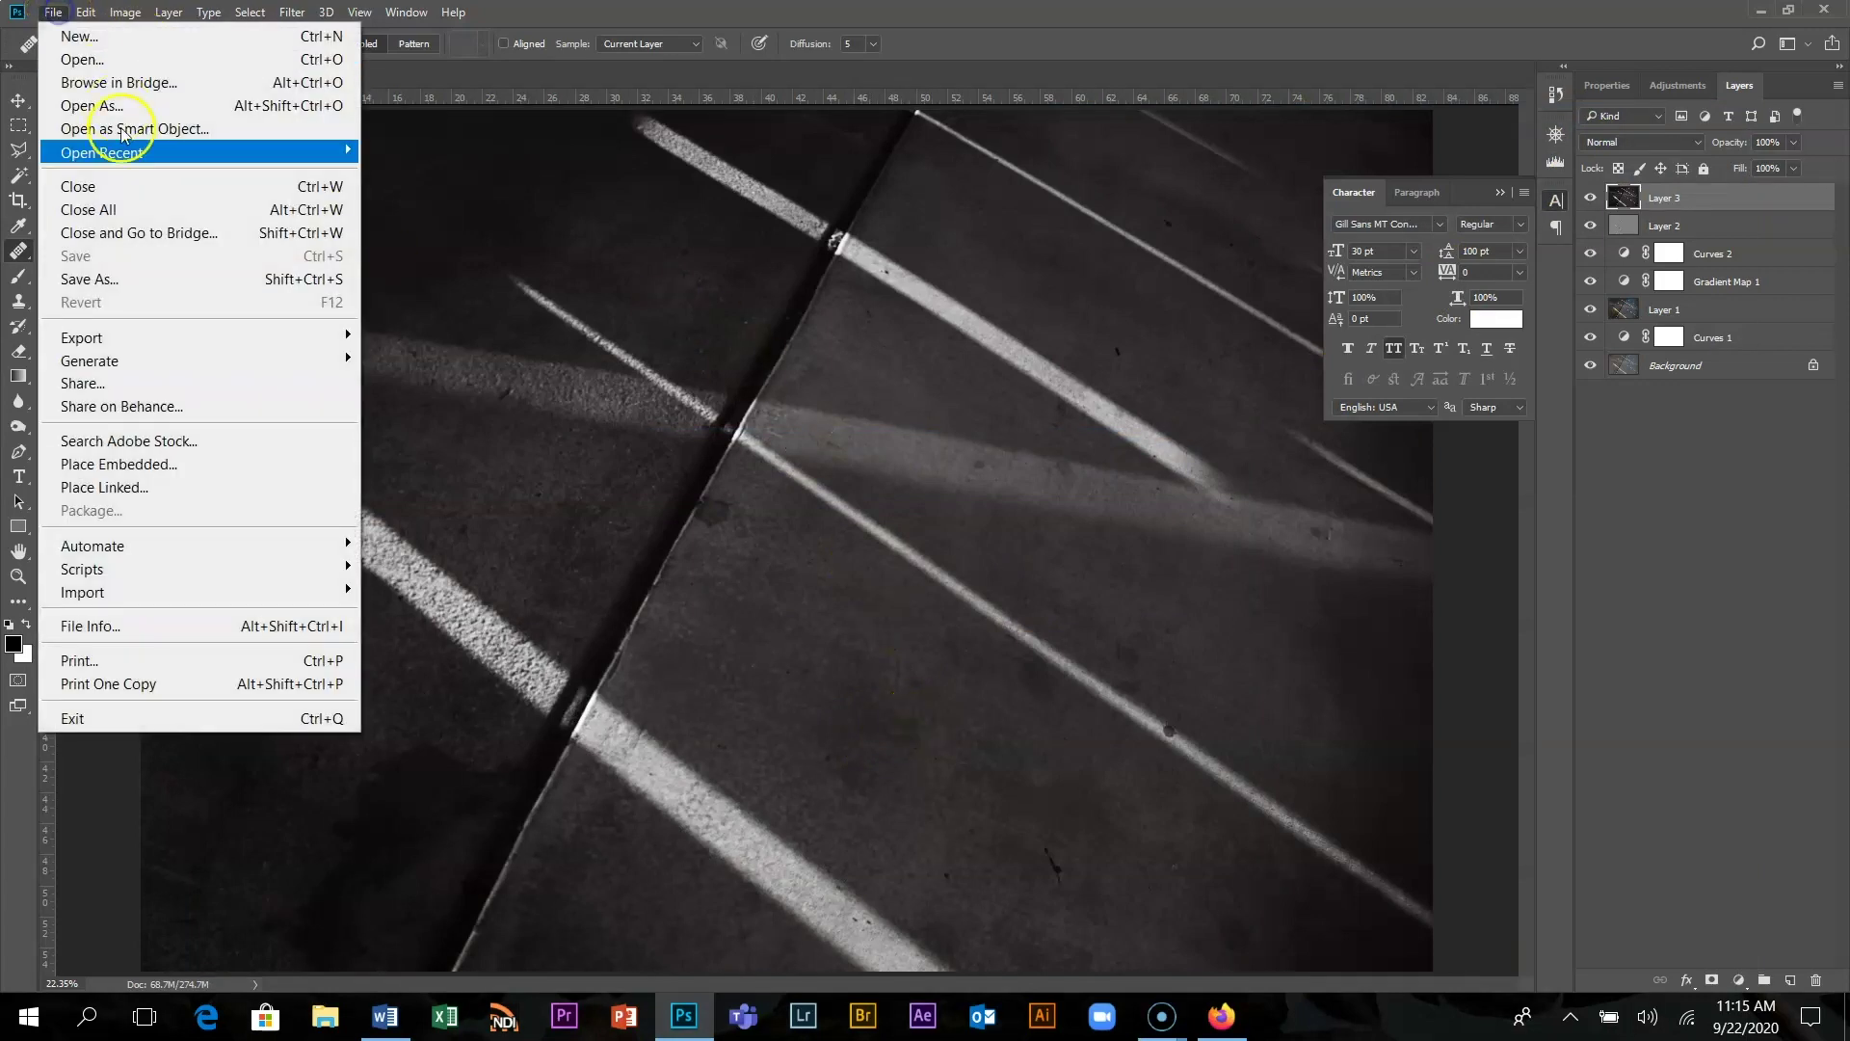
pyautogui.click(120, 276)
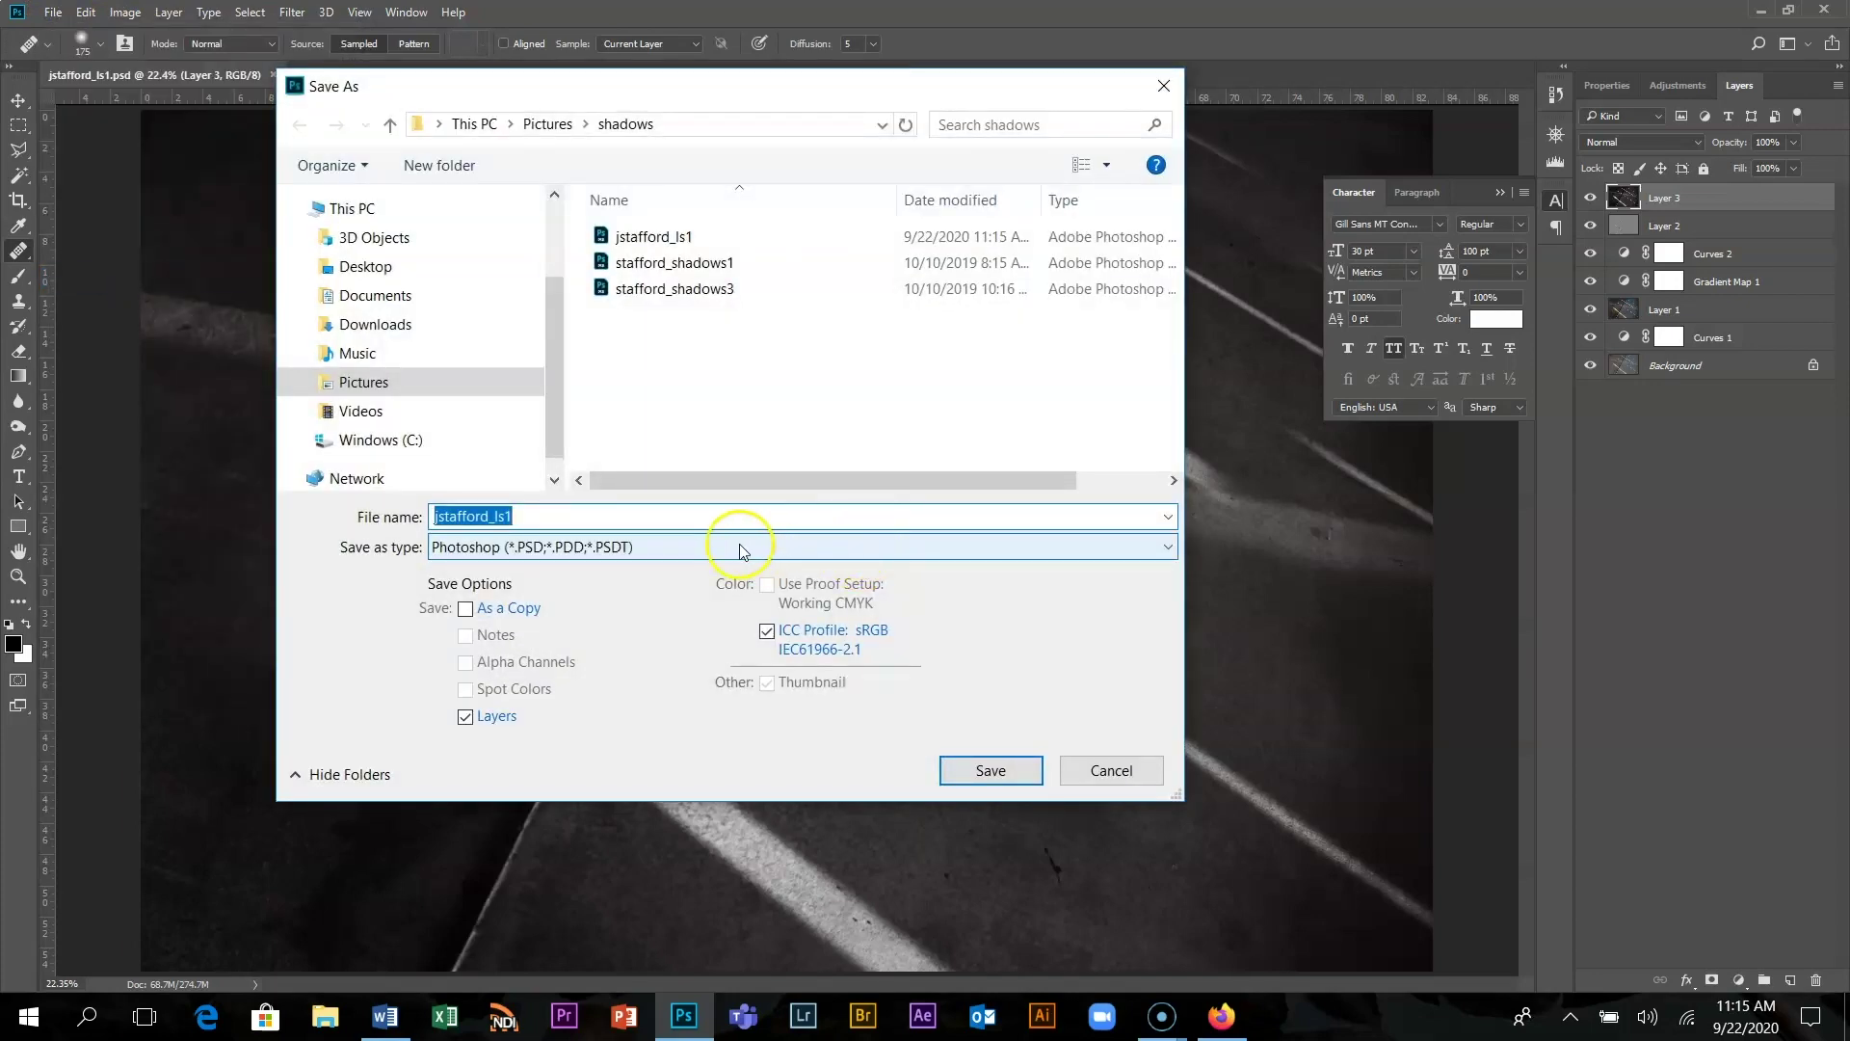
pyautogui.click(740, 548)
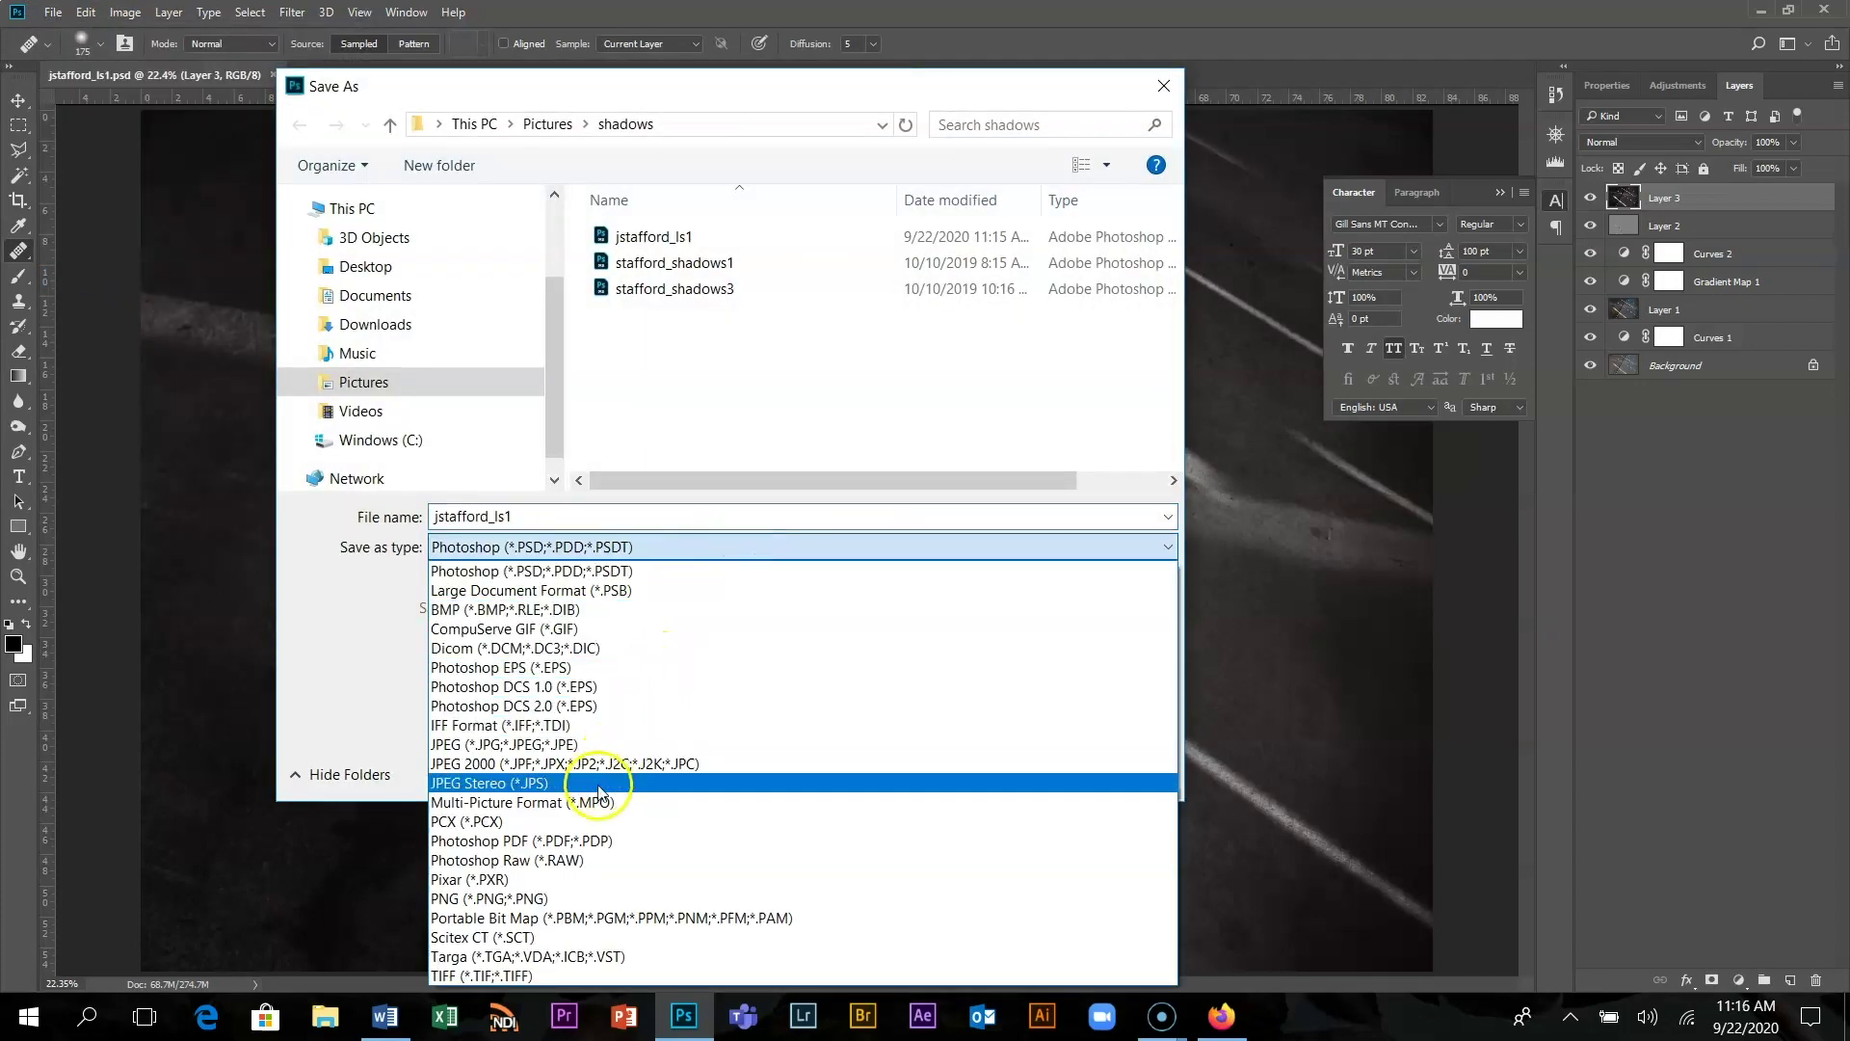
pyautogui.click(578, 744)
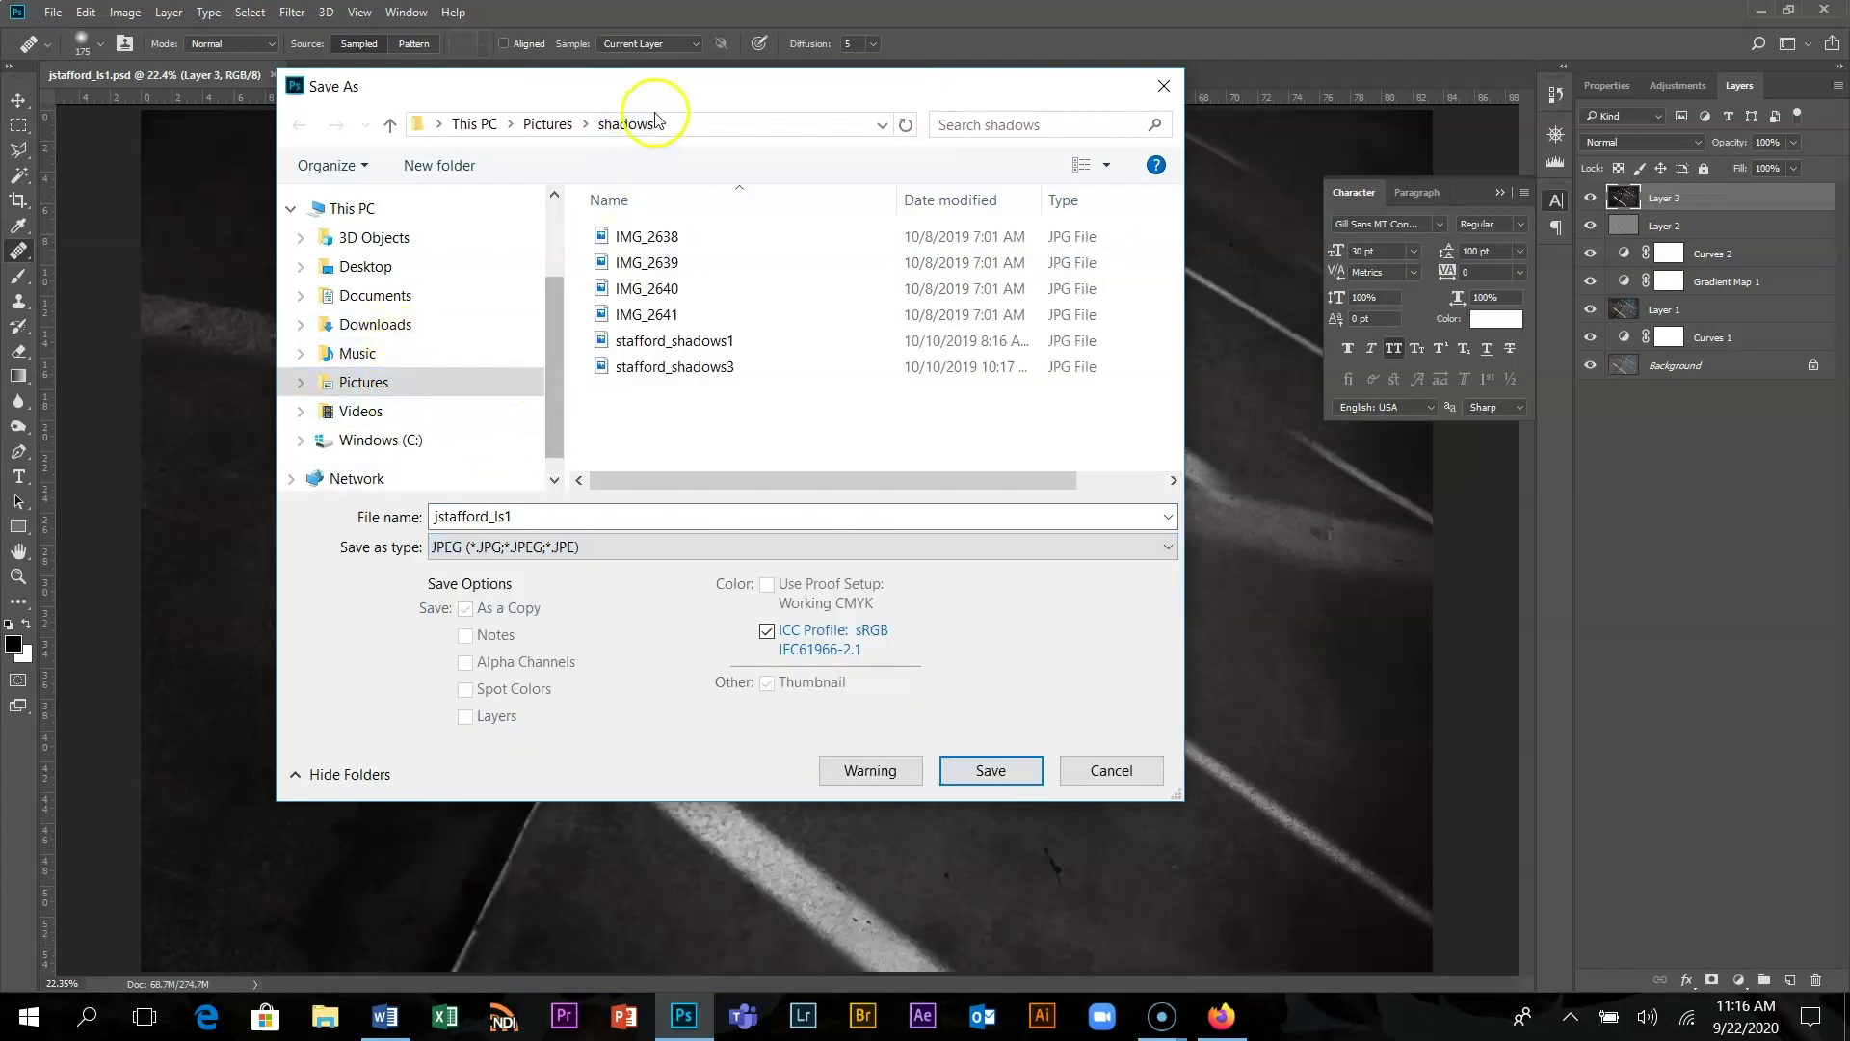
pyautogui.click(1021, 775)
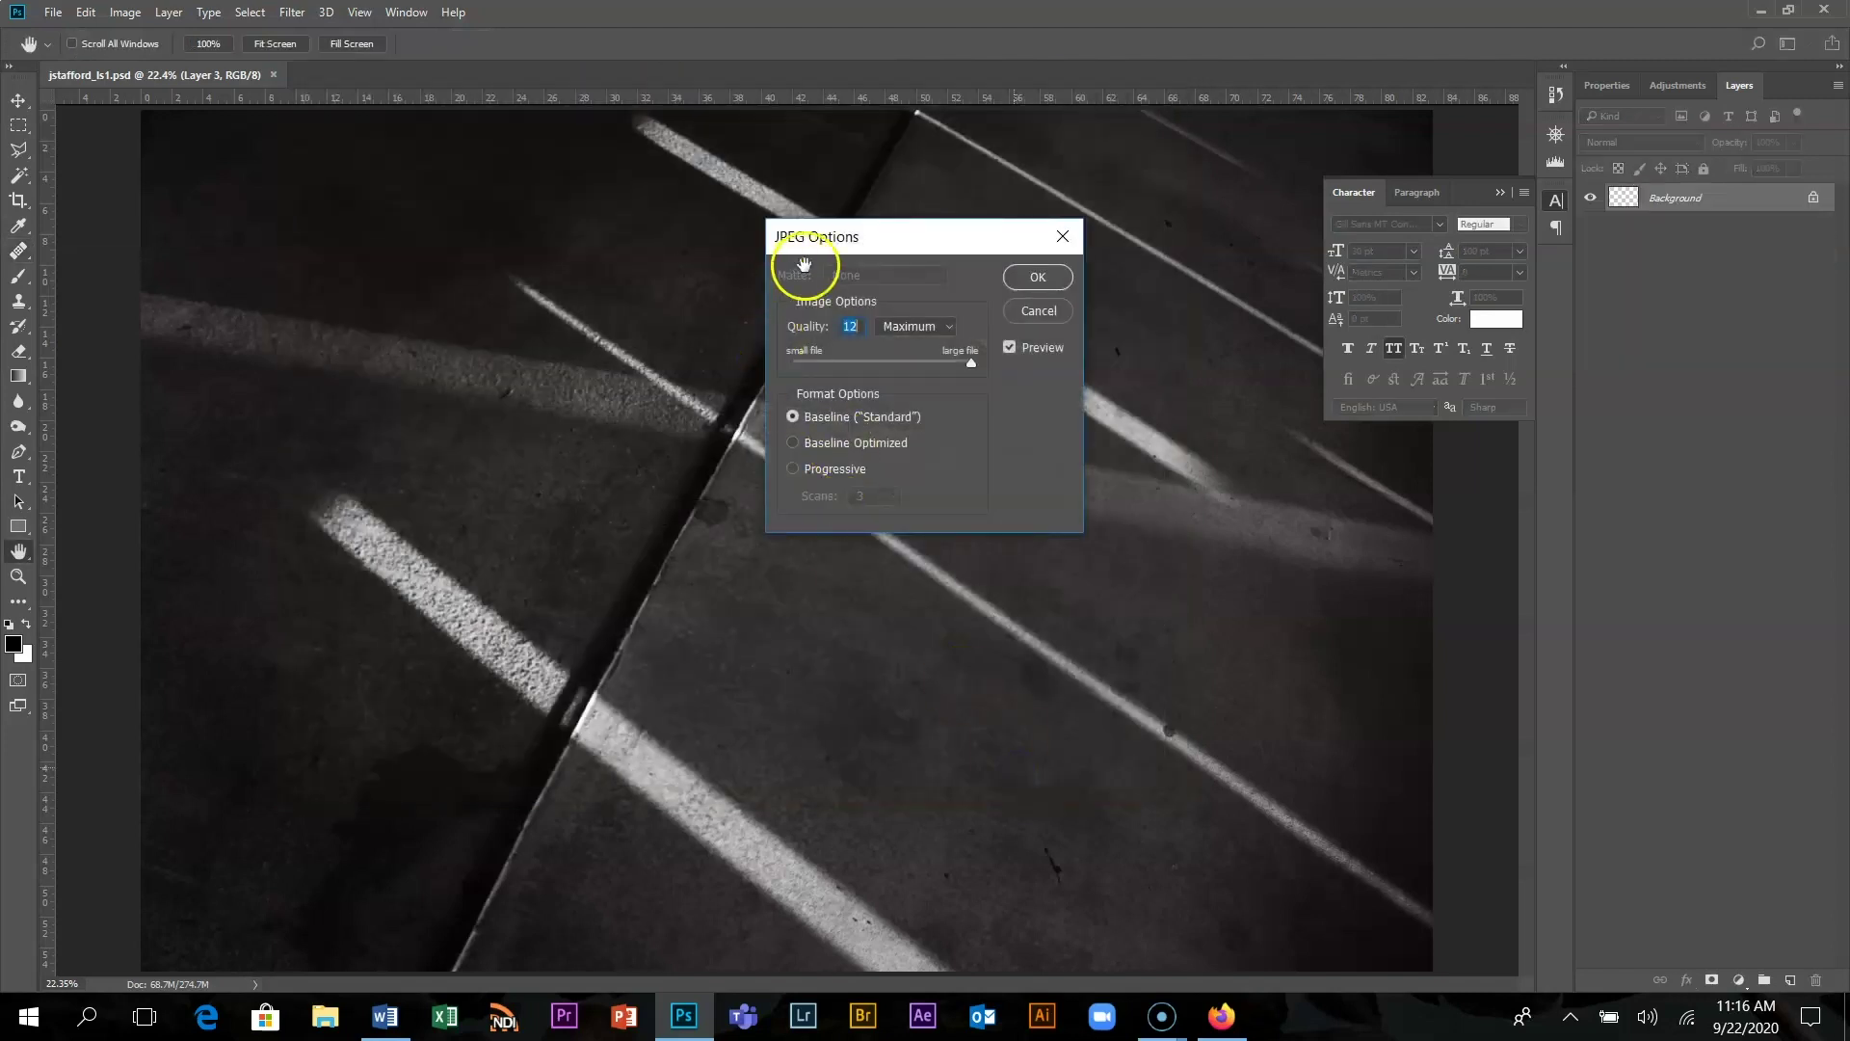
pyautogui.click(1038, 278)
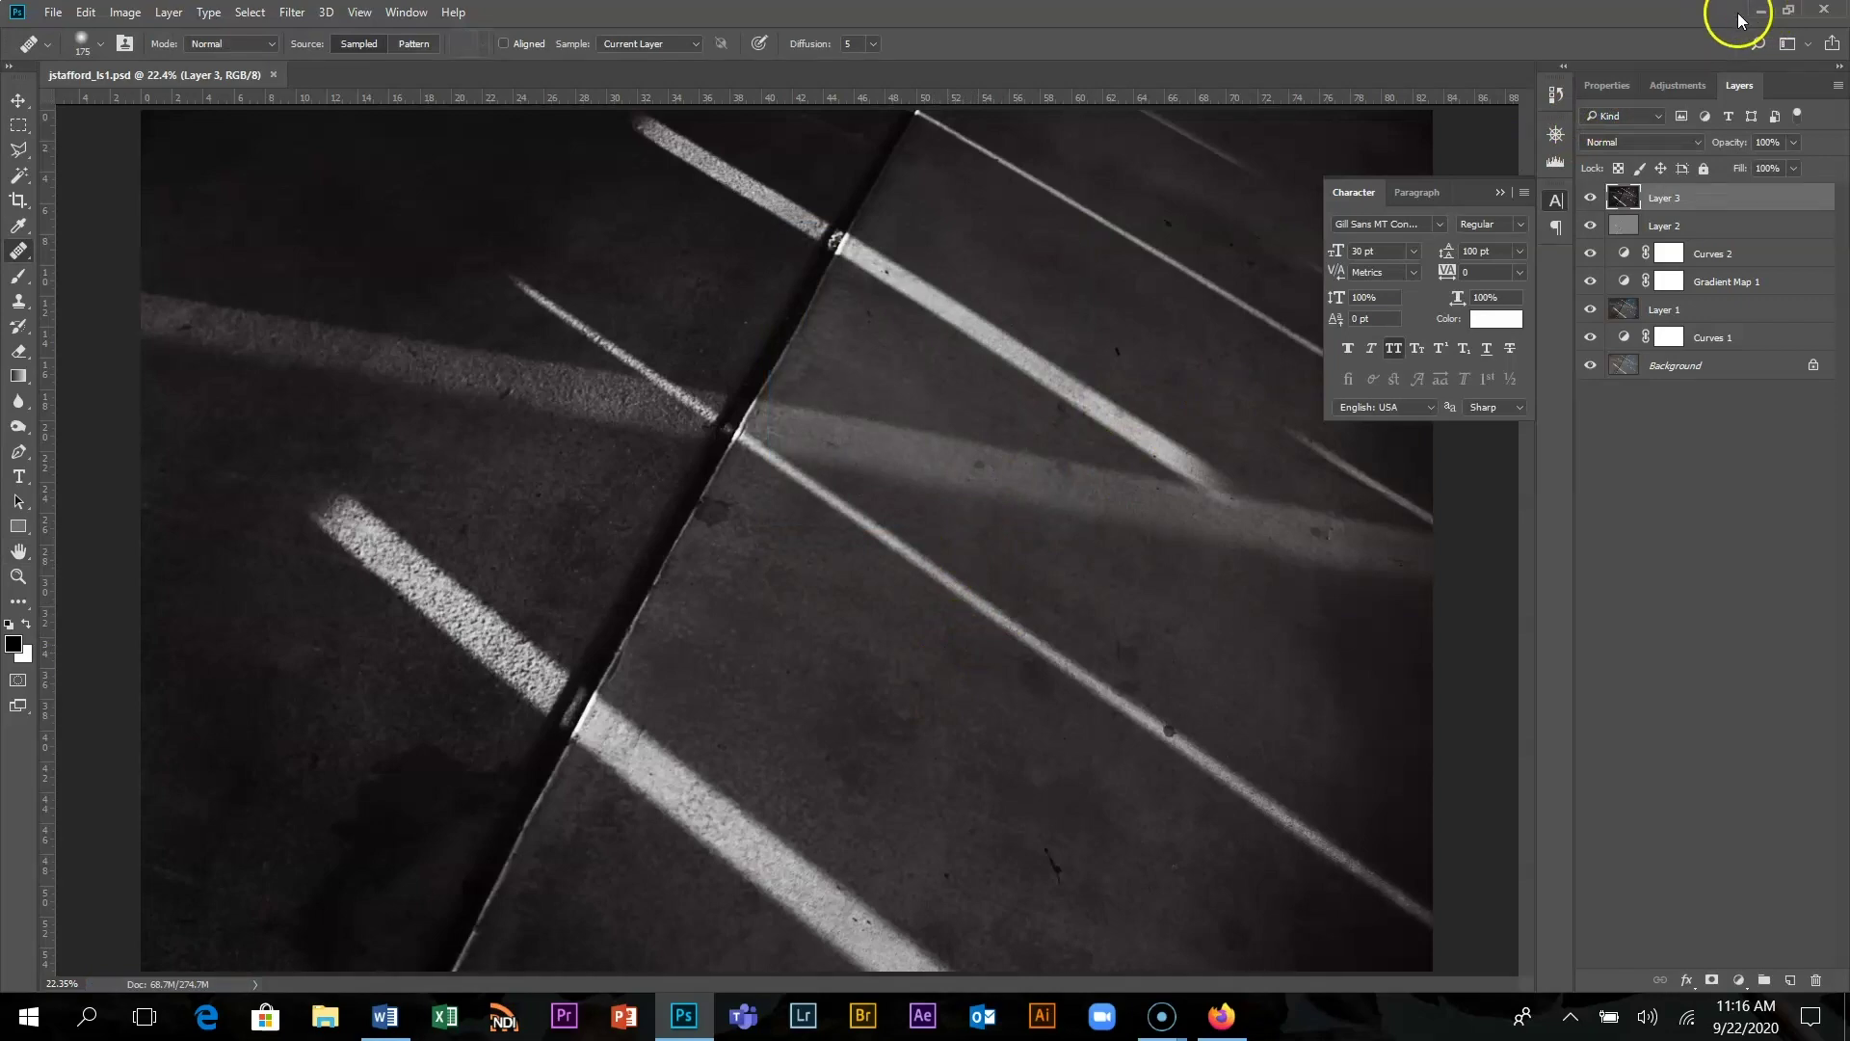
pyautogui.click(1792, 11)
# - Open the Pictures > shadows folder in File Explorer to check both jstafford_ls1 files
pyautogui.moveTo(1222, 49); pyautogui.dragTo(1324, 76)
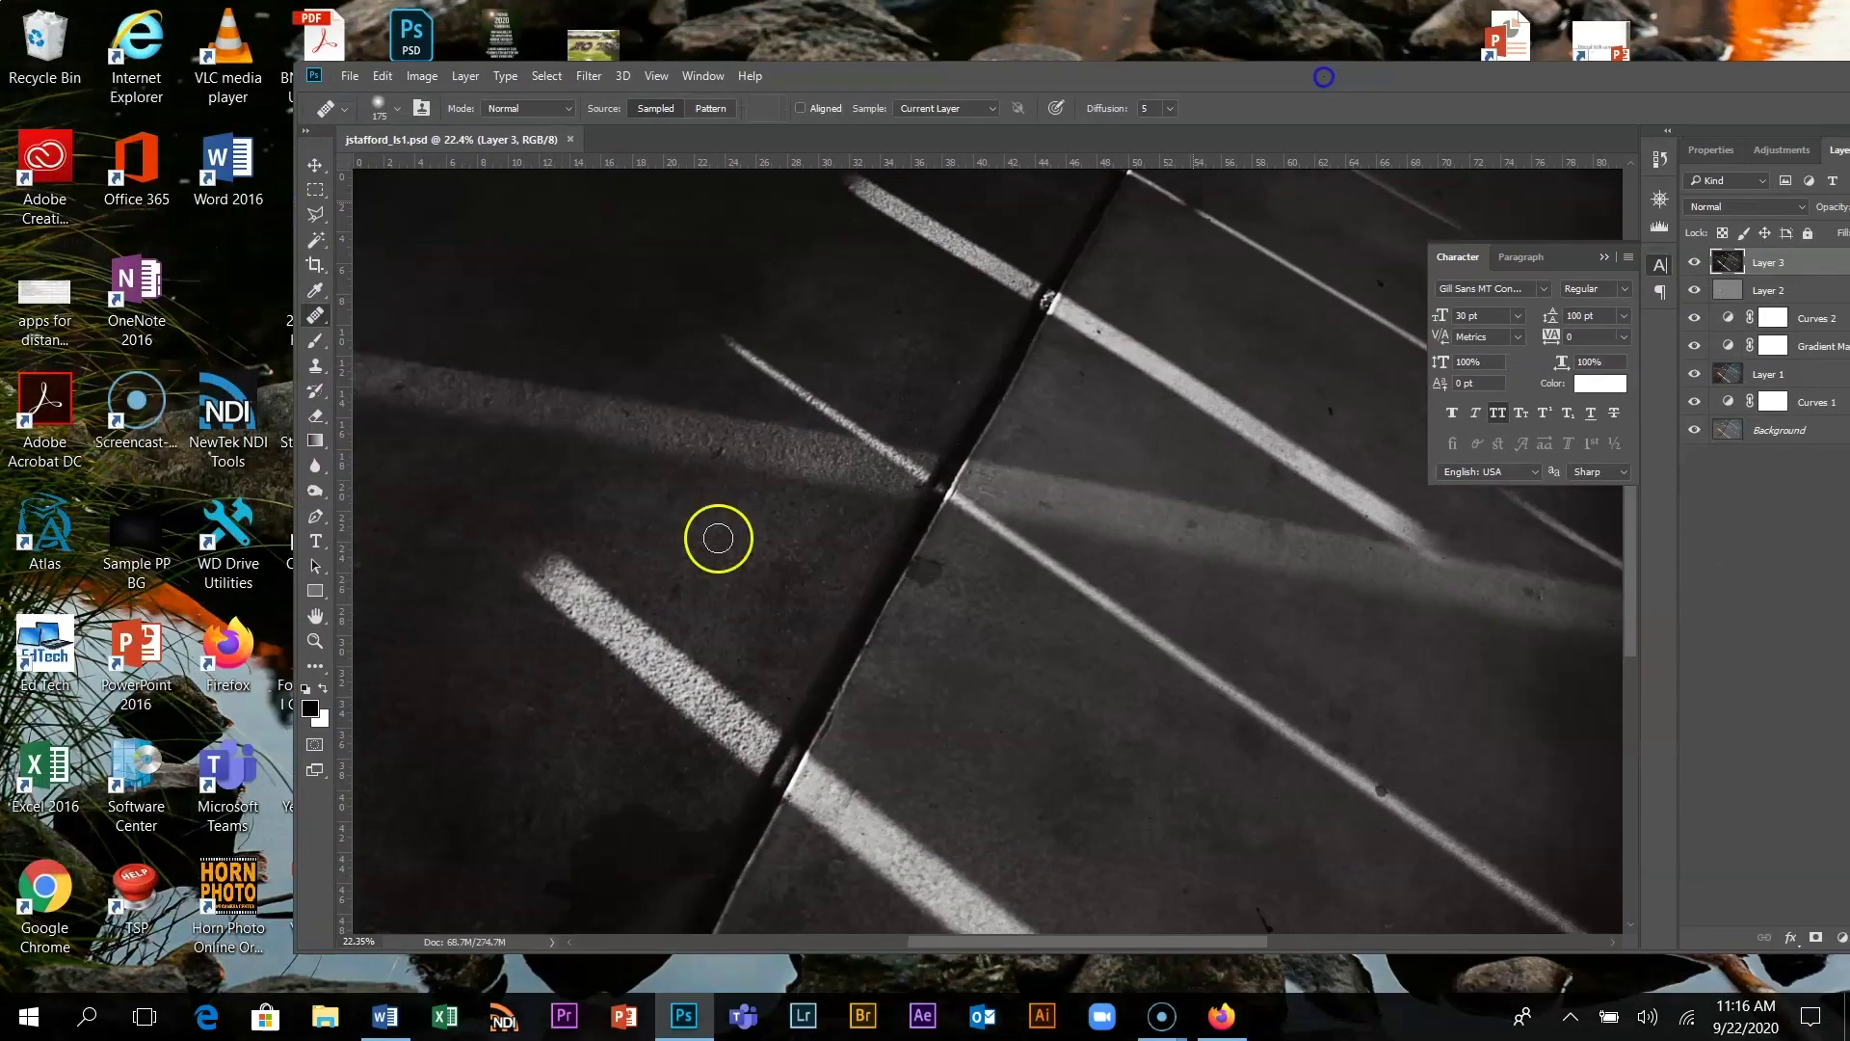
pyautogui.click(325, 1031)
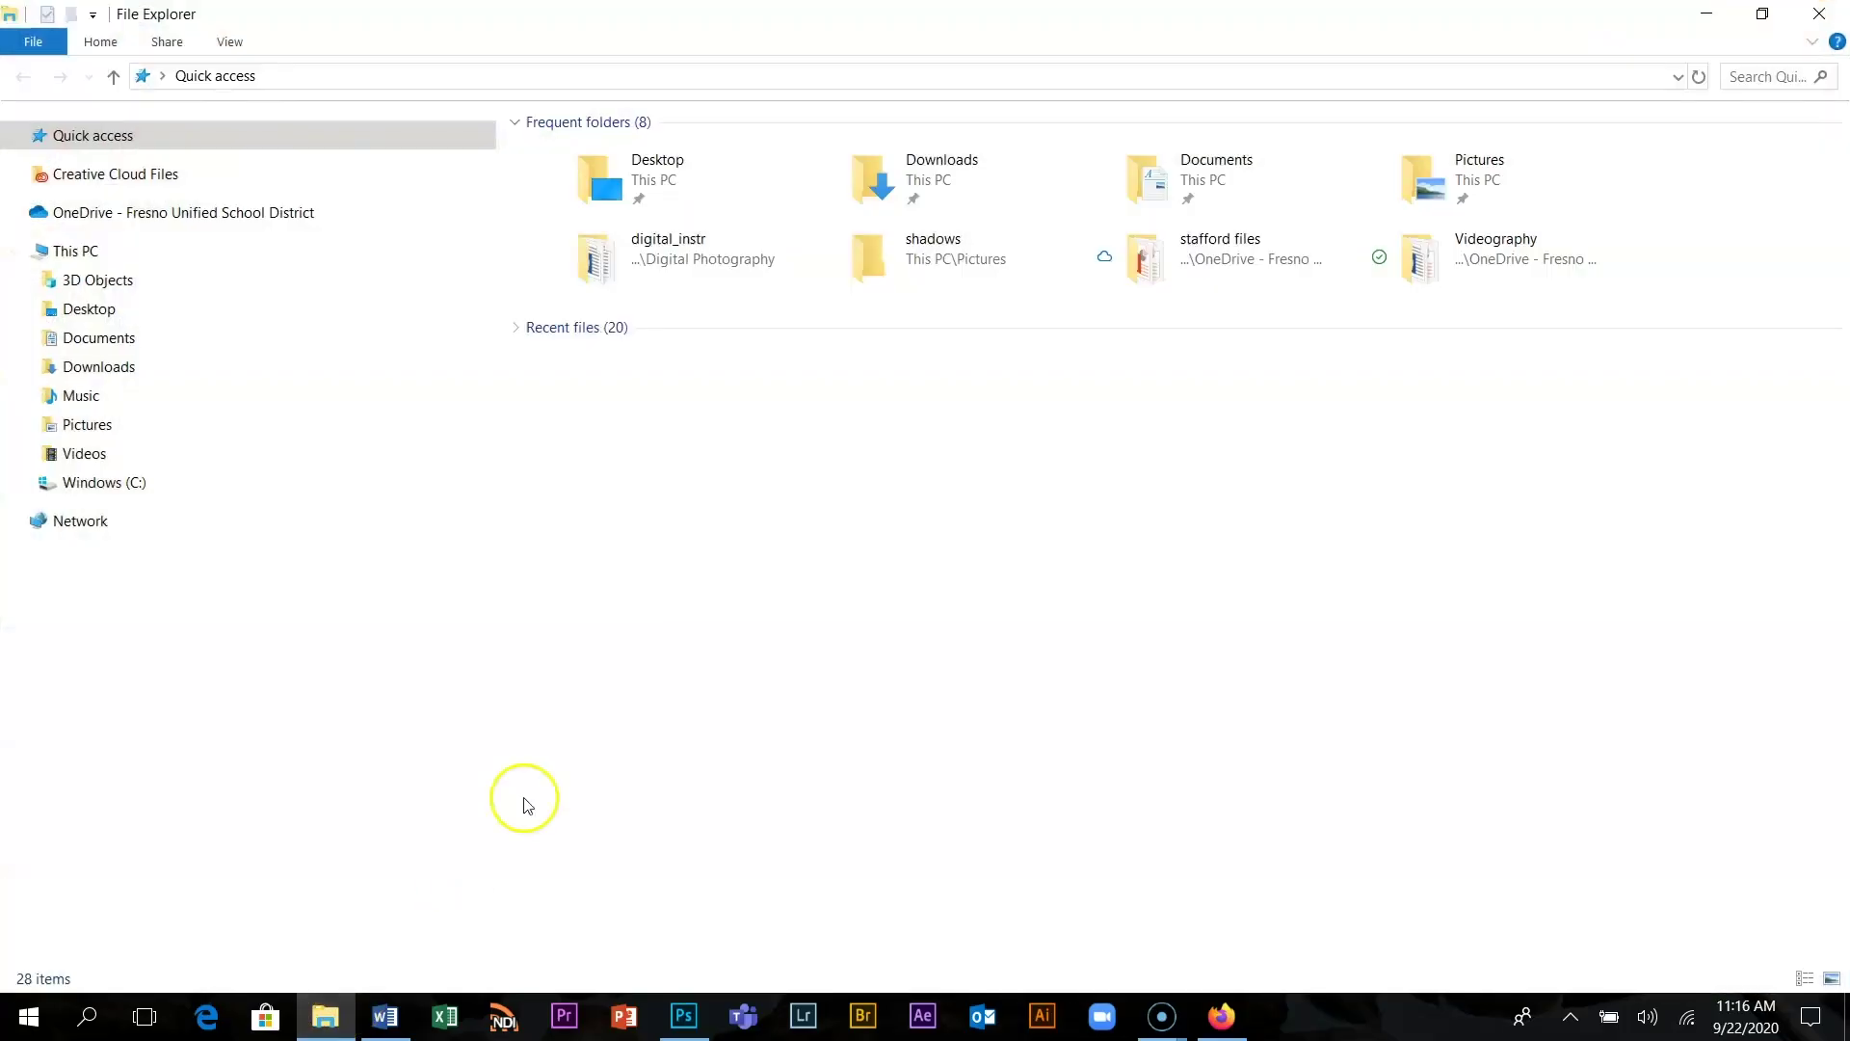
pyautogui.click(91, 425)
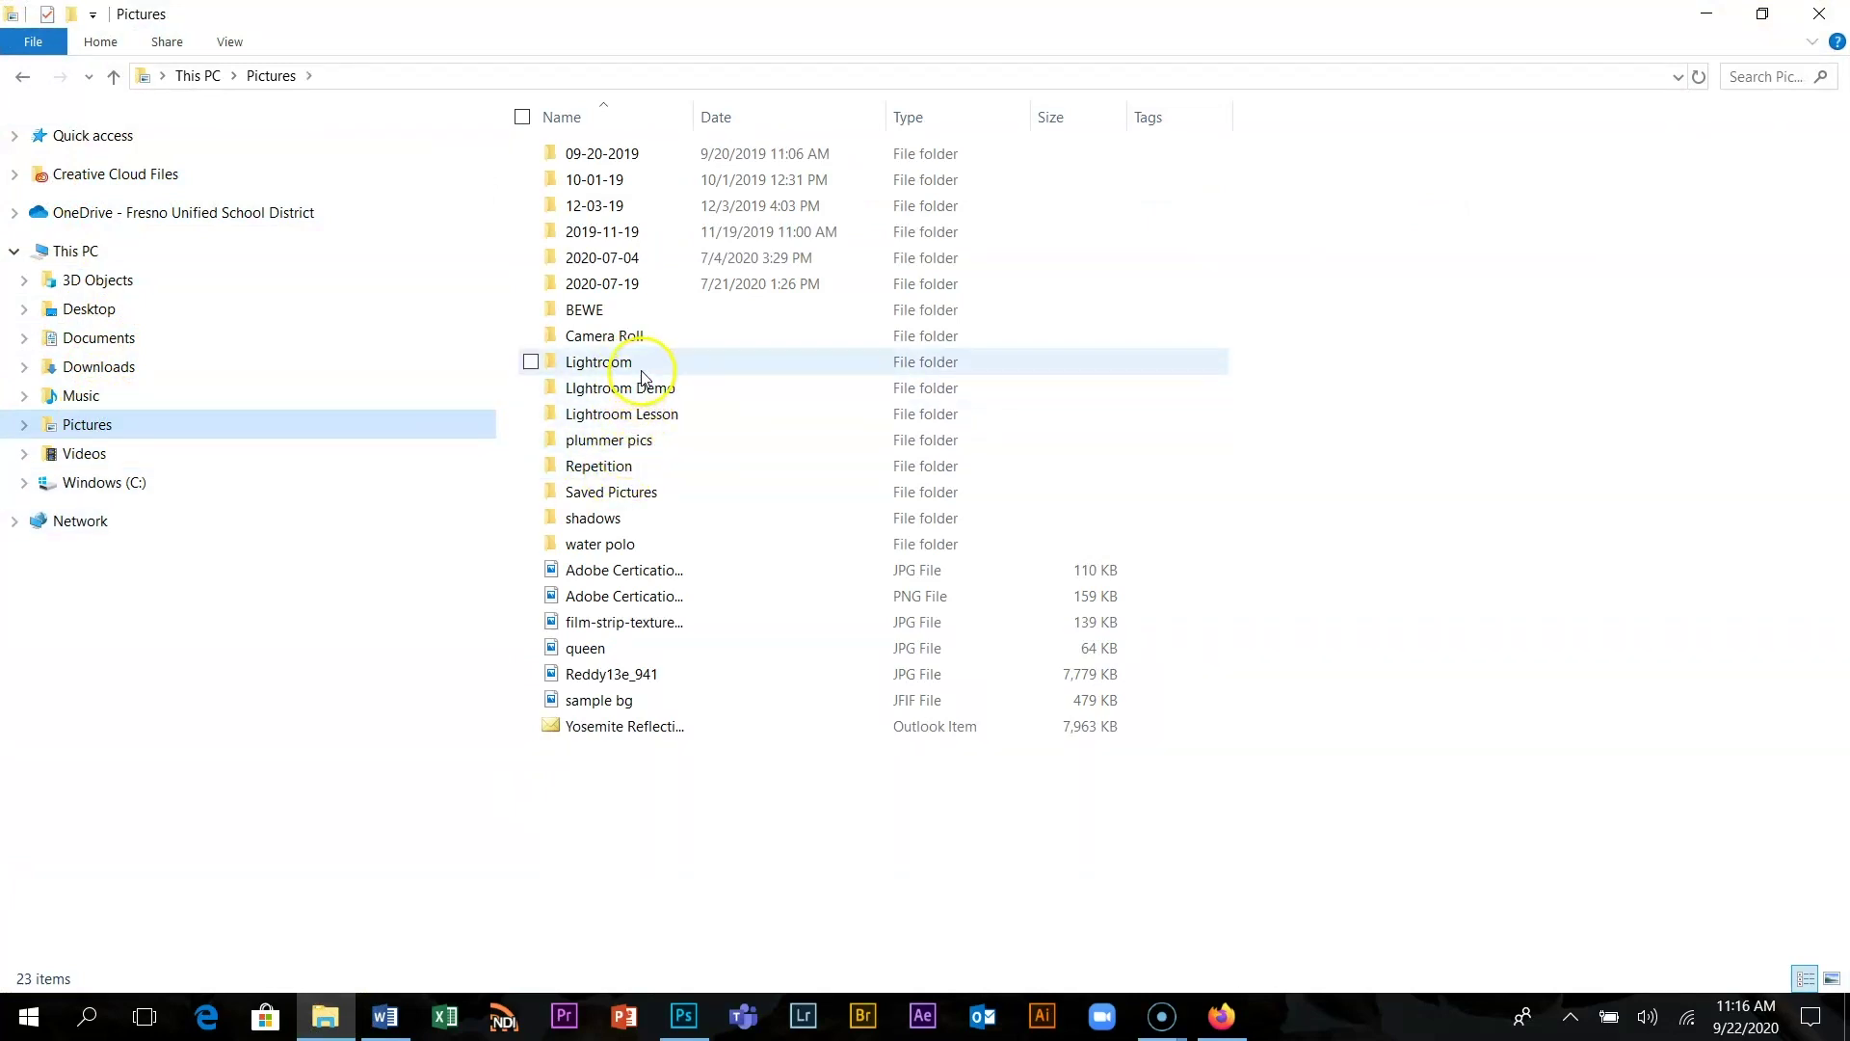
pyautogui.doubleClick(595, 518)
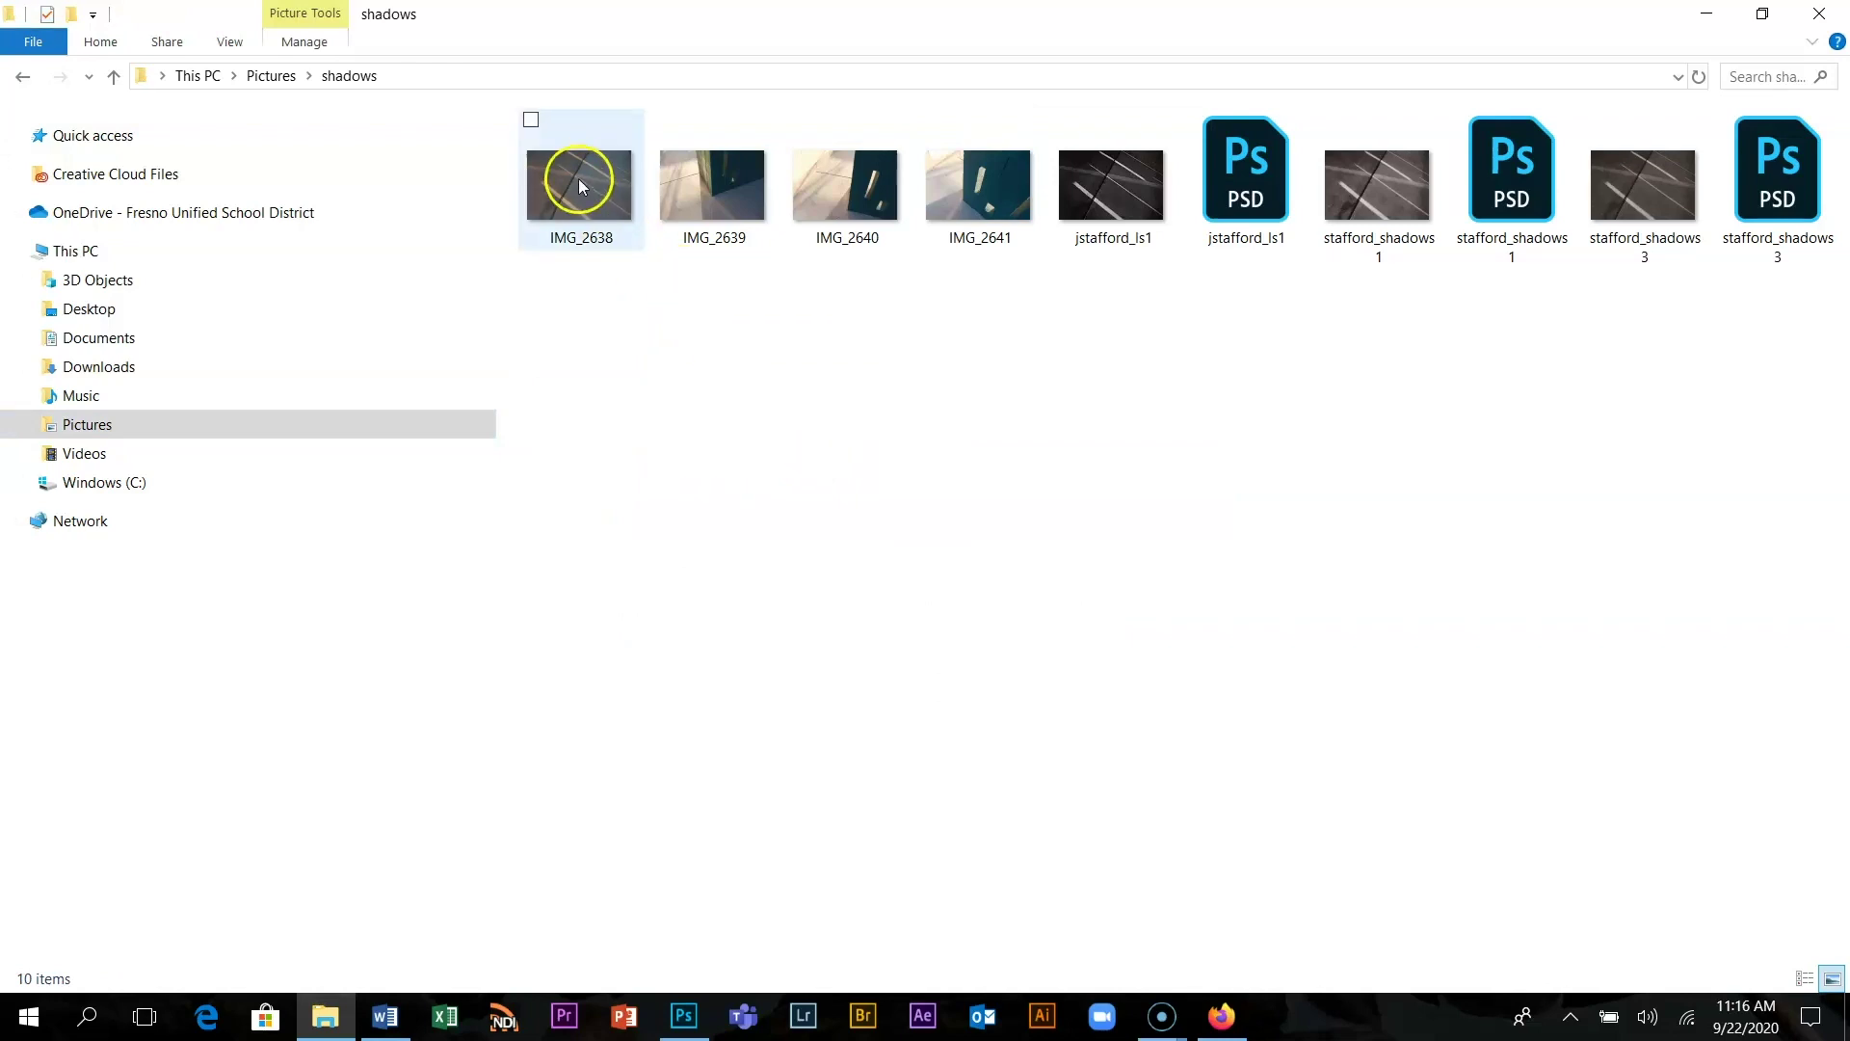
# - Open the original IMG_2638 photo in Photos via Open with
pyautogui.rightClick(579, 182)
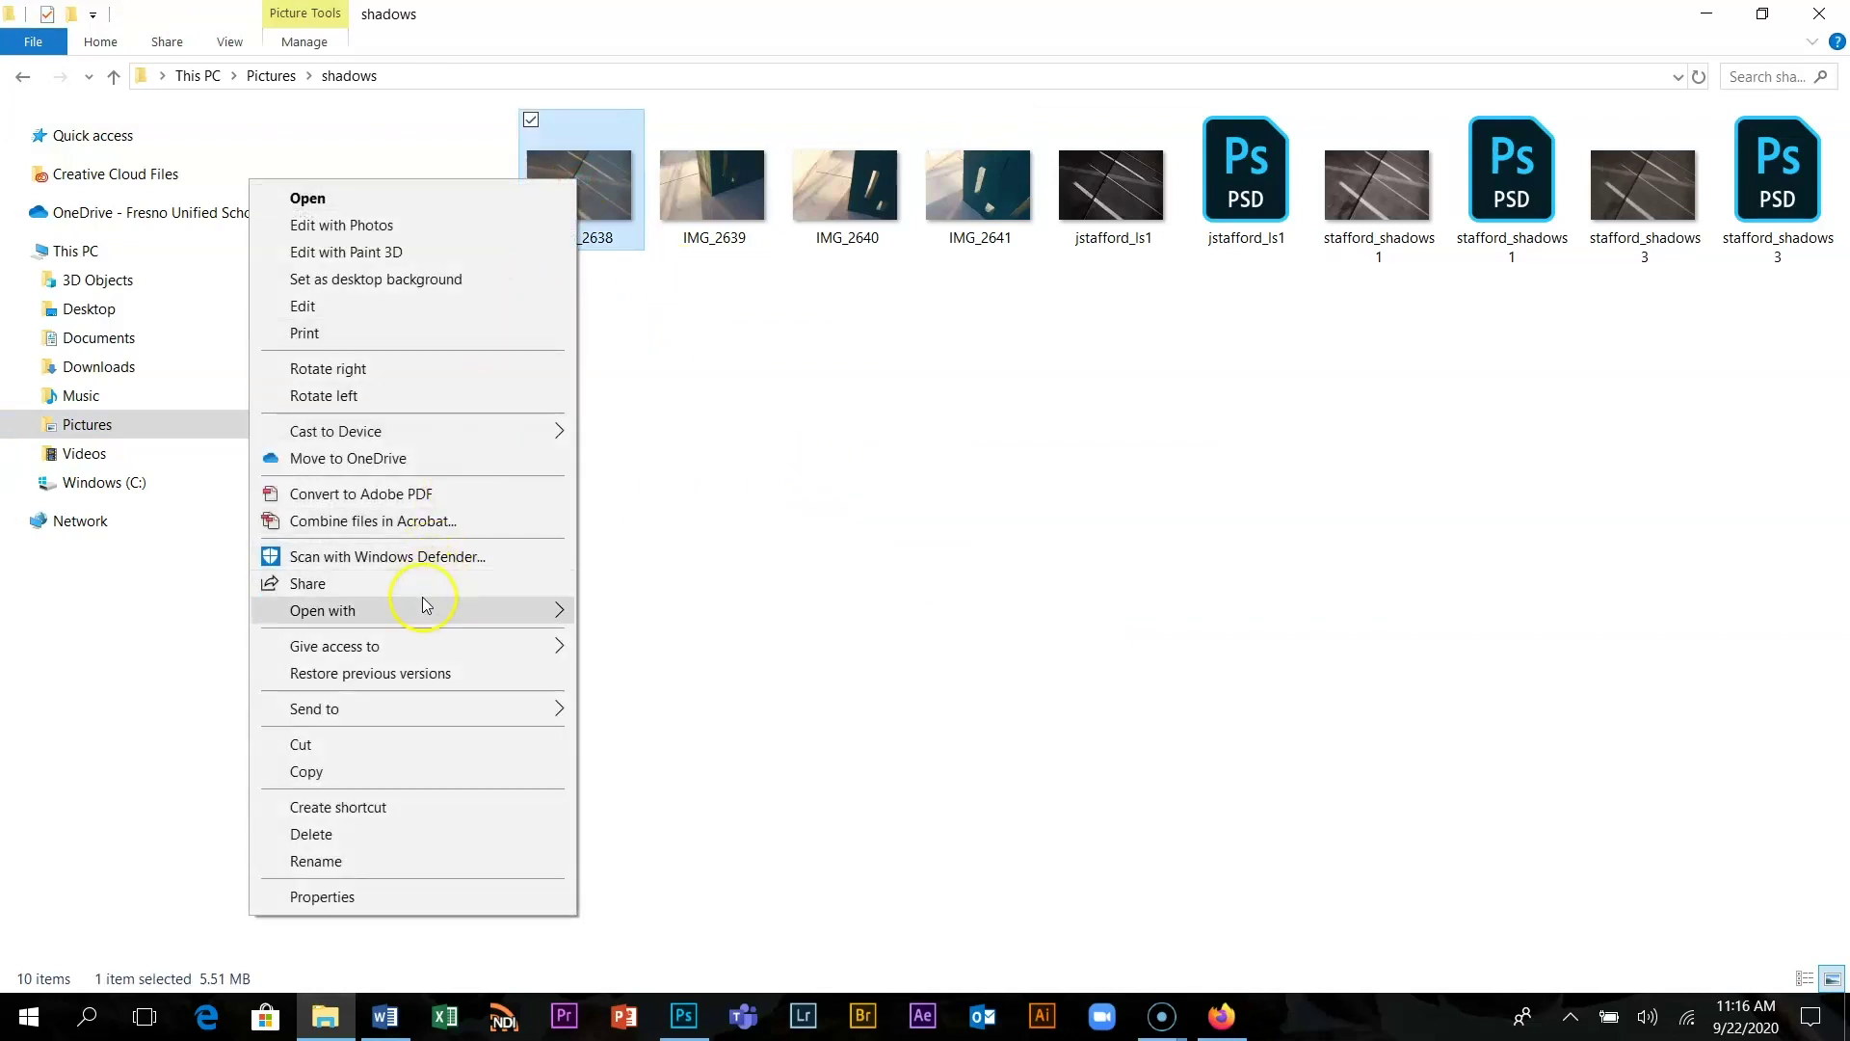
pyautogui.moveTo(425, 609)
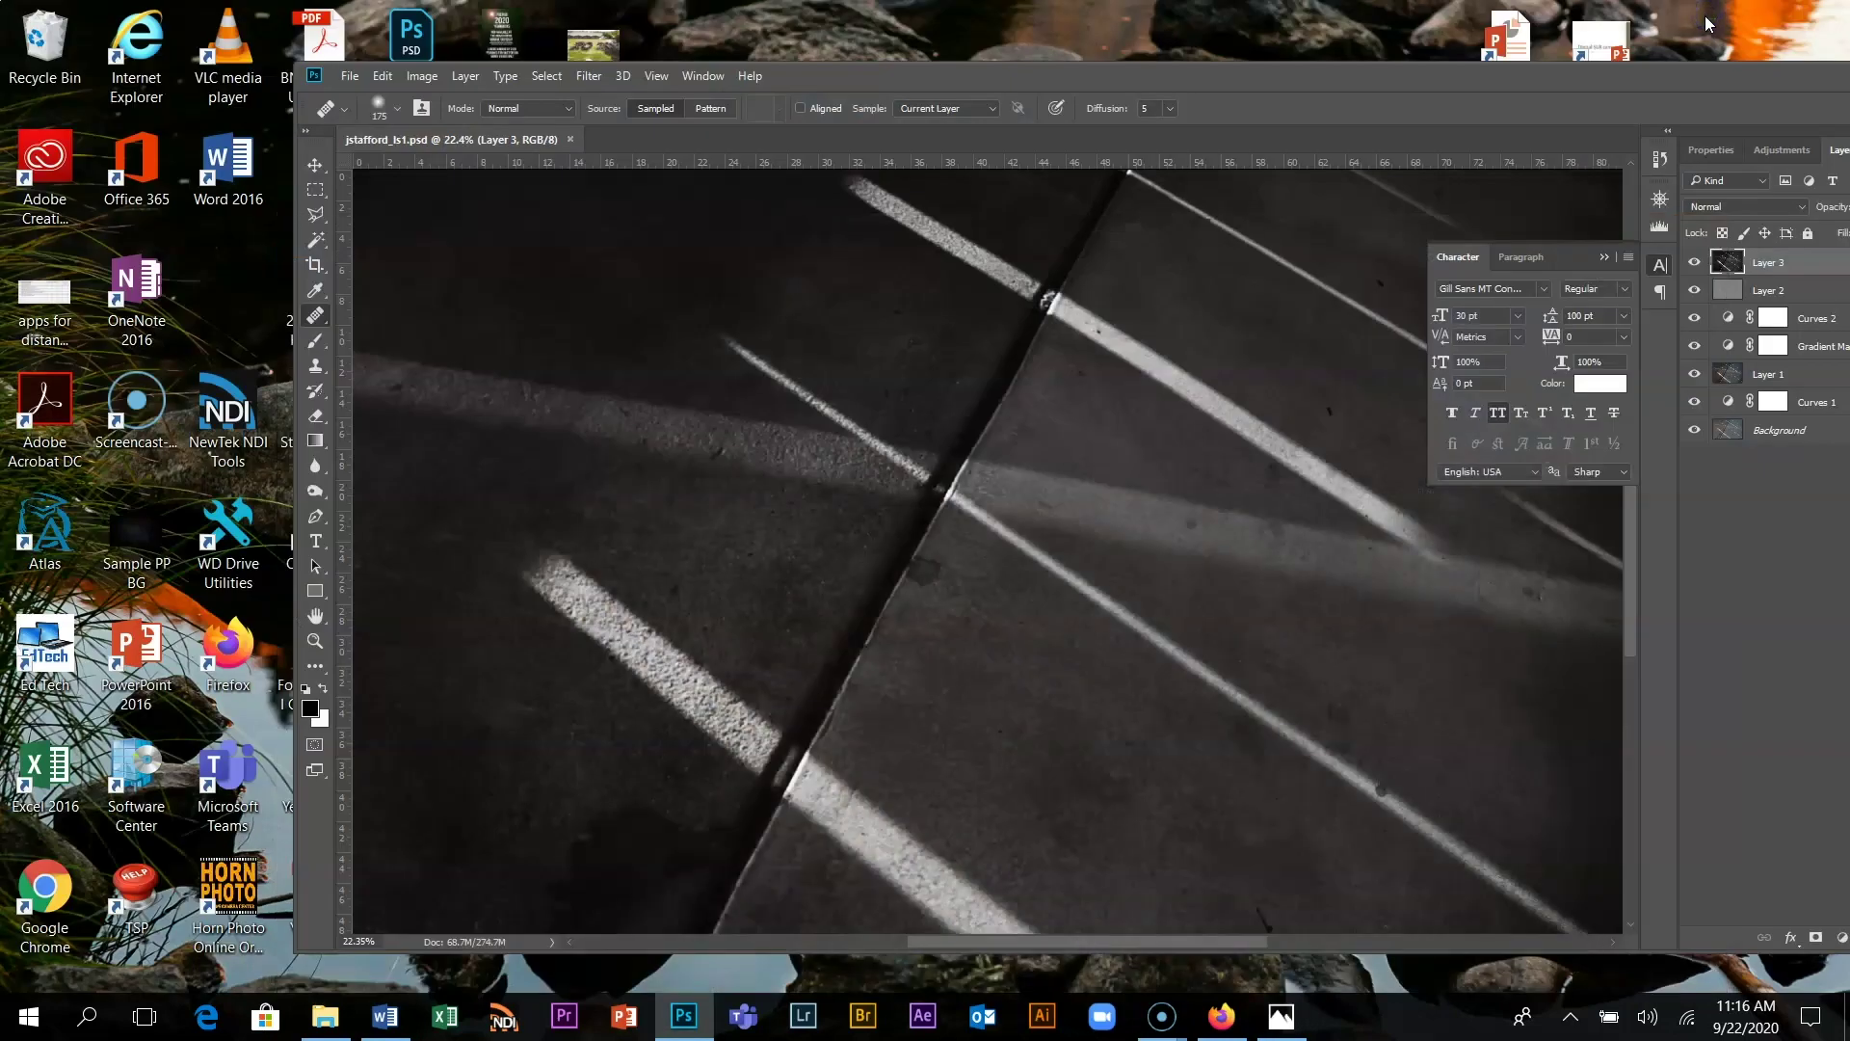
pyautogui.moveTo(1588, 77); pyautogui.dragTo(1337, 25)
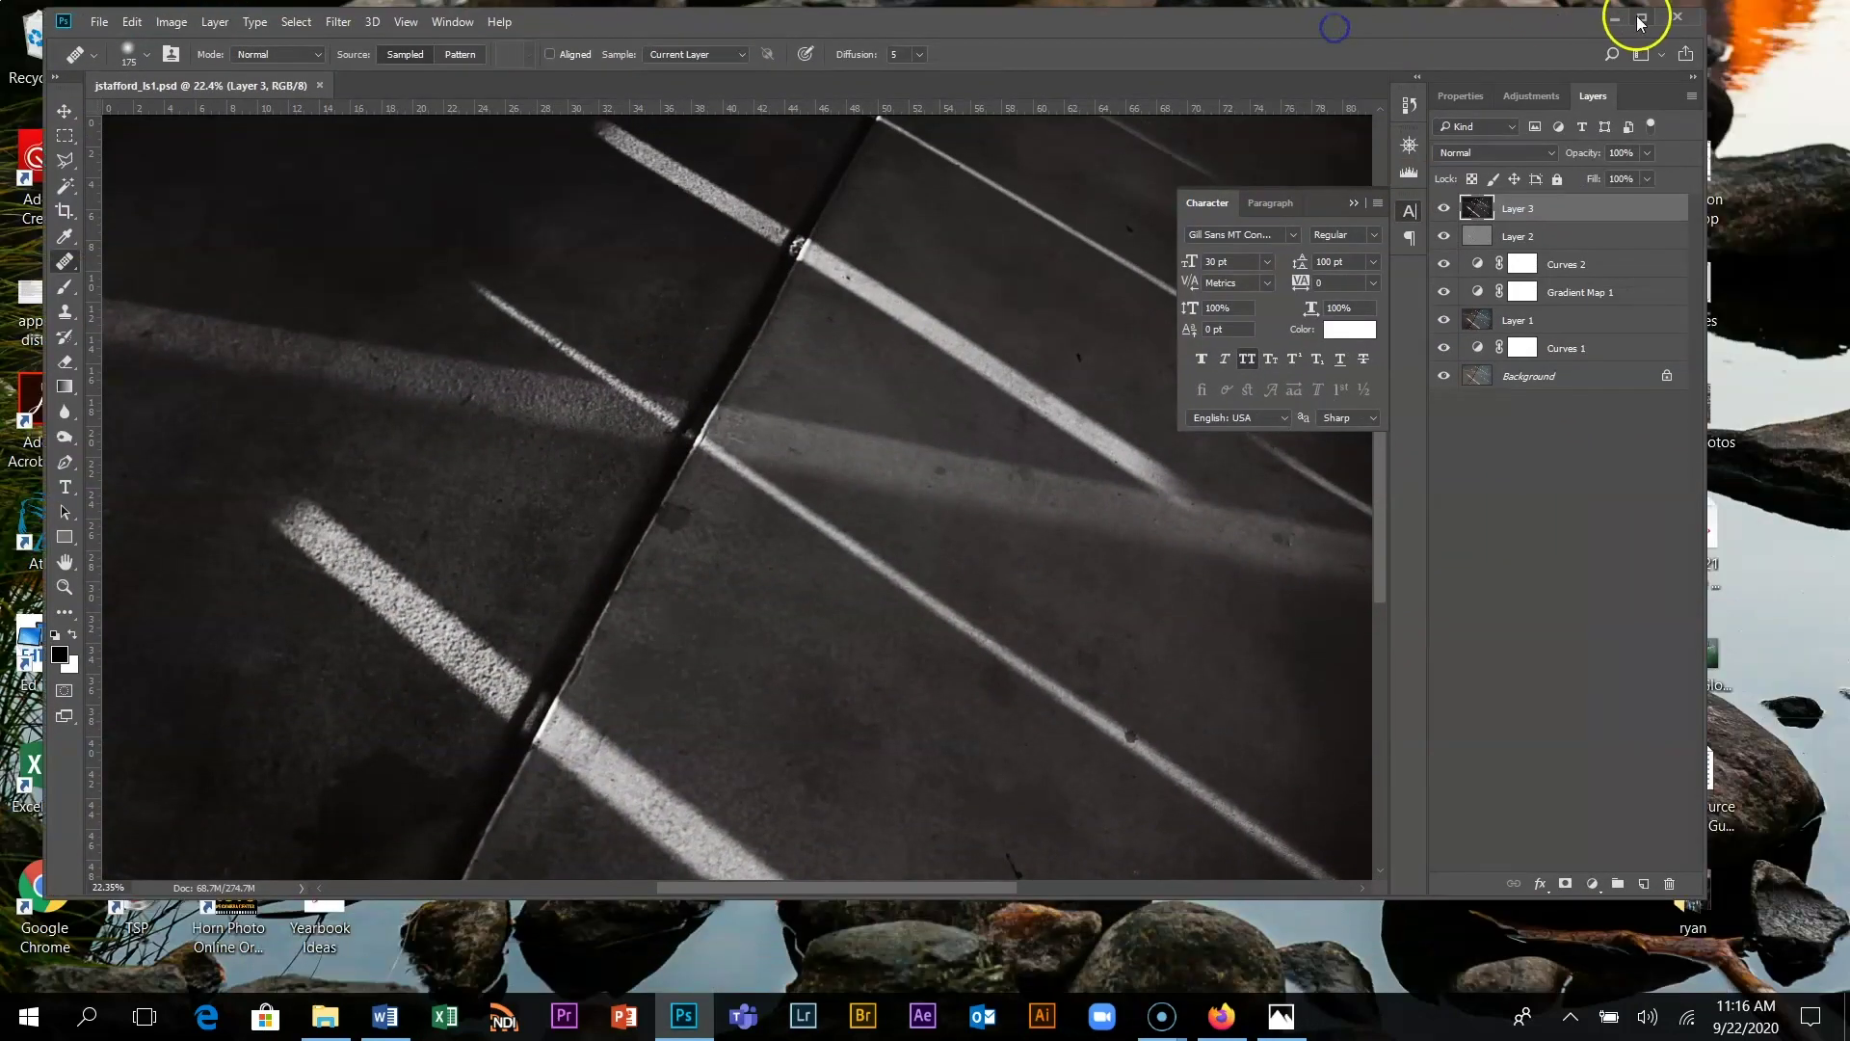
# - Maximize the Photoshop window so the edited sidewalk PSD fills the screen
pyautogui.click(1640, 18)
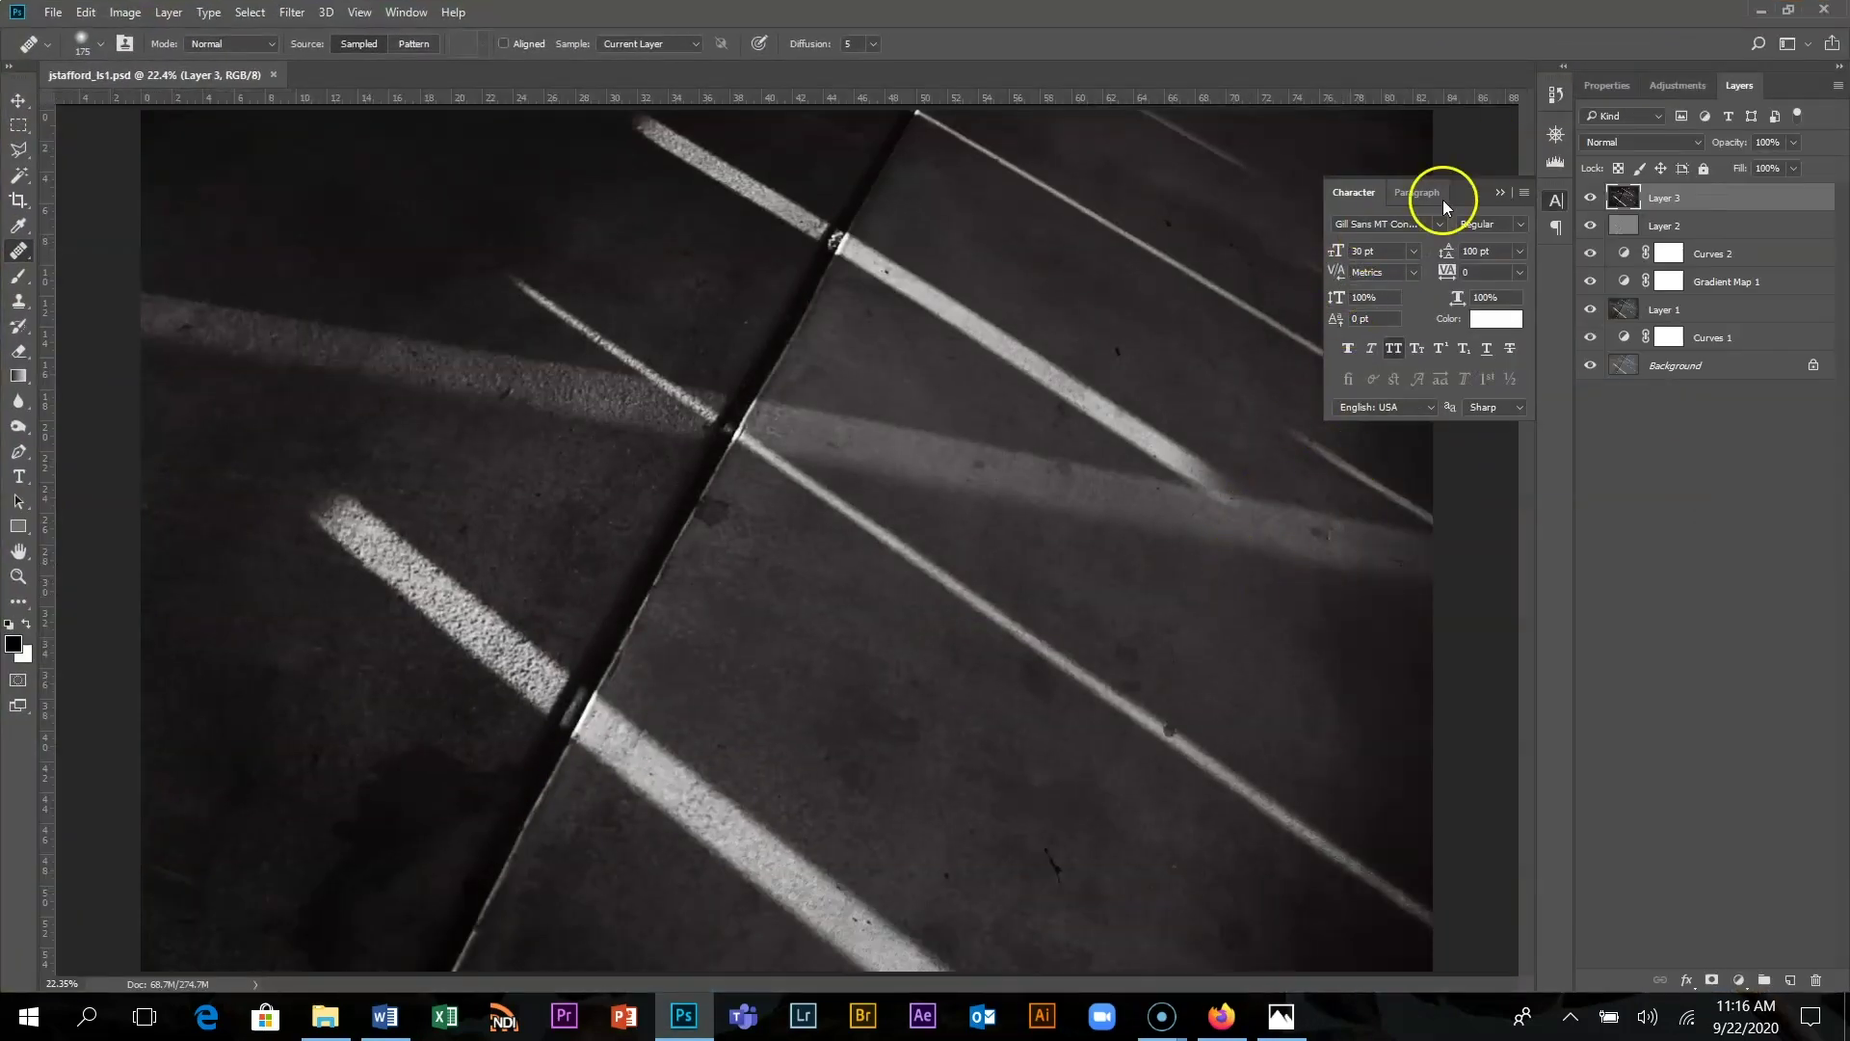